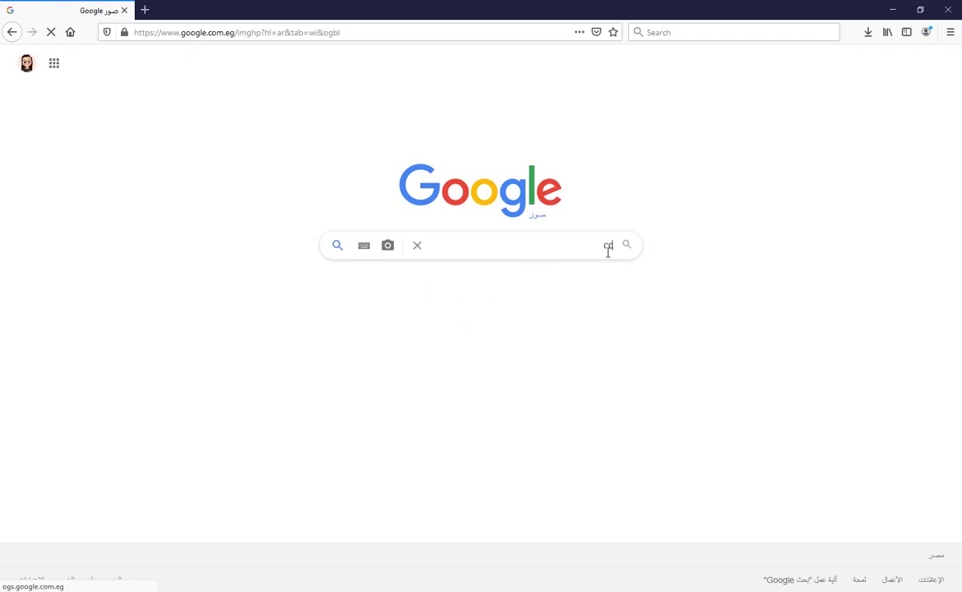
Step: Search Google Images for 'ccie RU&S topology', preview the IT Tips topology image, then minimize the browser
text(&)
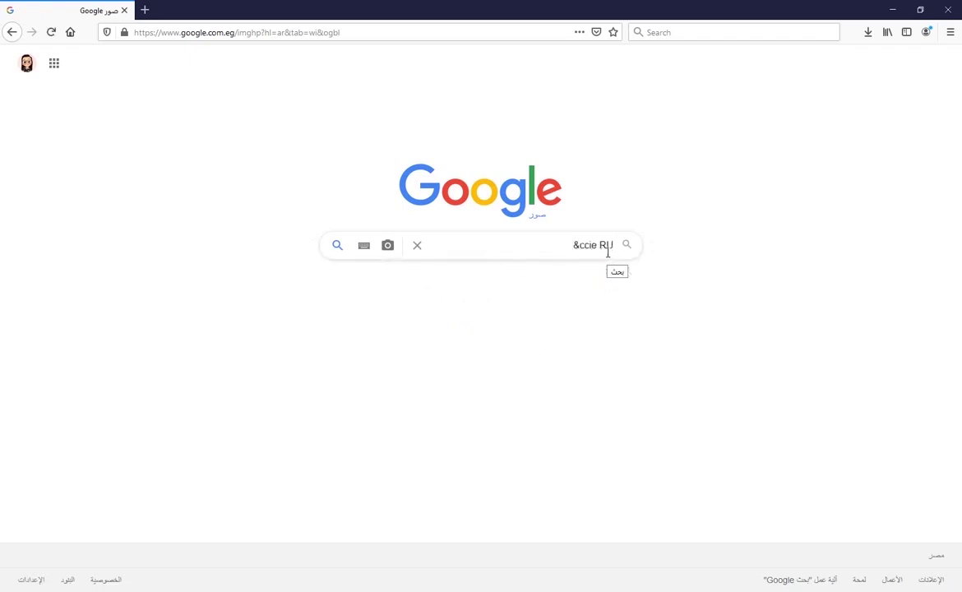
text(S topology)
key(Return)
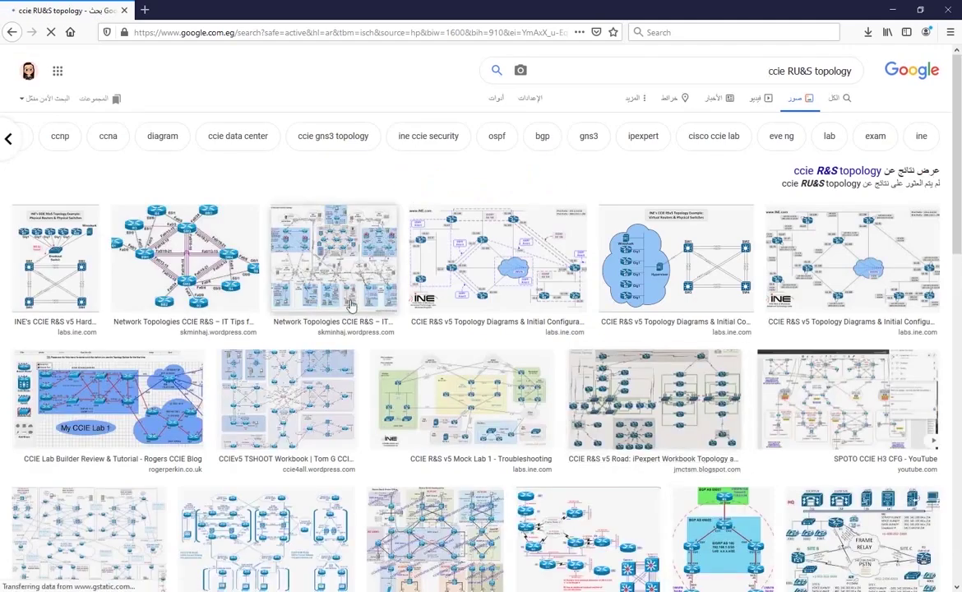
click(396, 269)
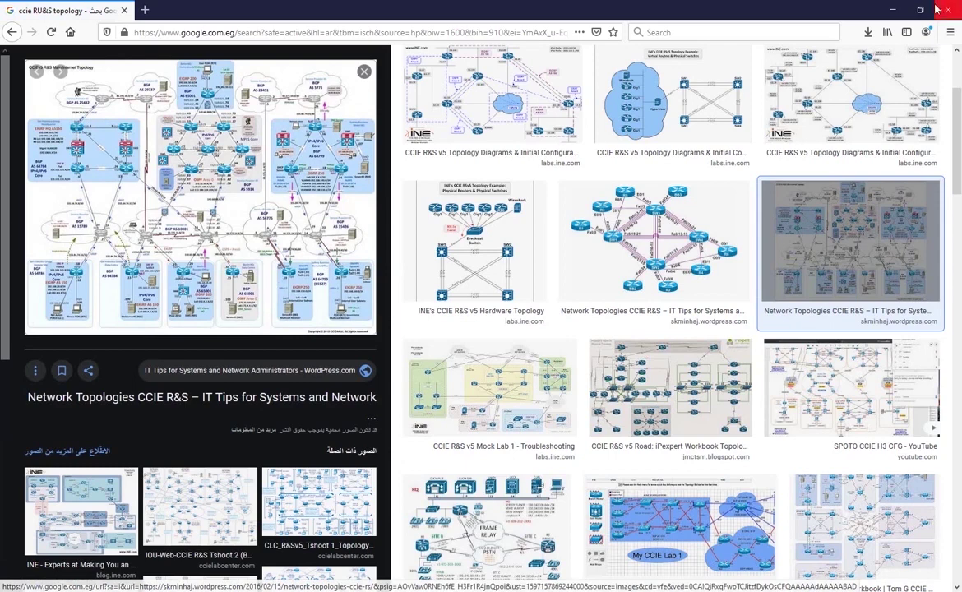
click(893, 10)
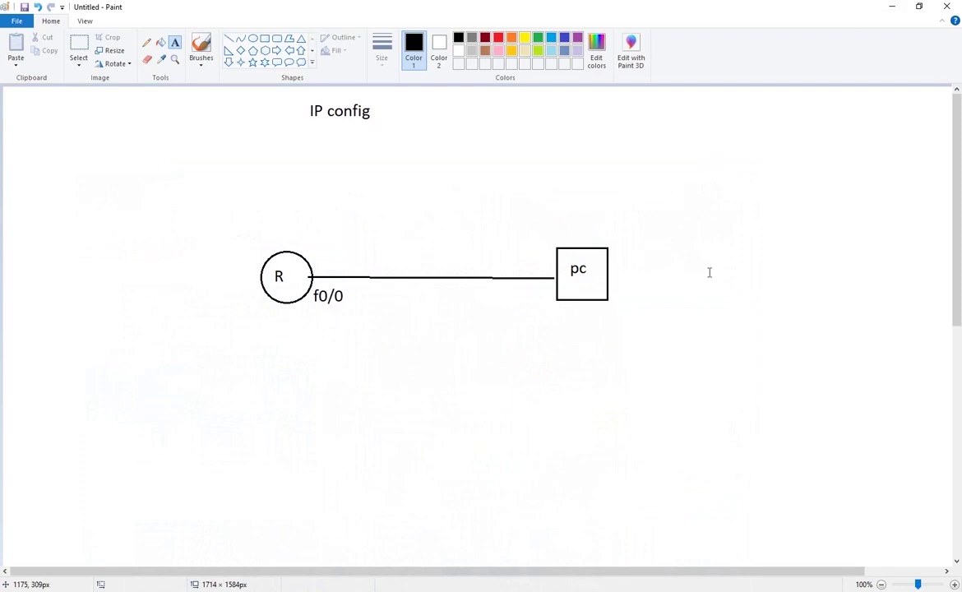
Step: Label the R–pc link '192.168.1.0/24' and R's end '.200', then open Network & Internet settings
click(358, 261)
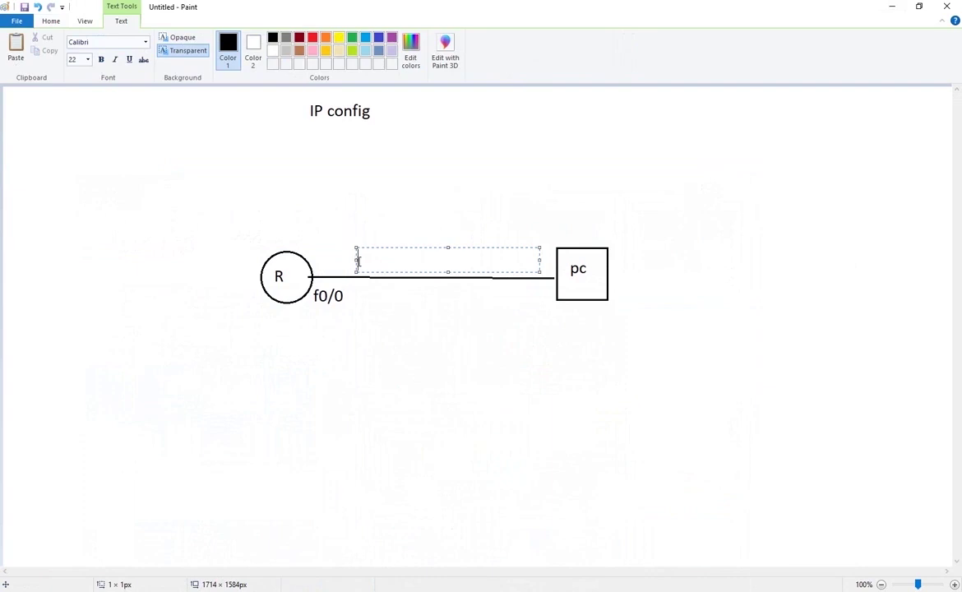
text(192.168.1.0)
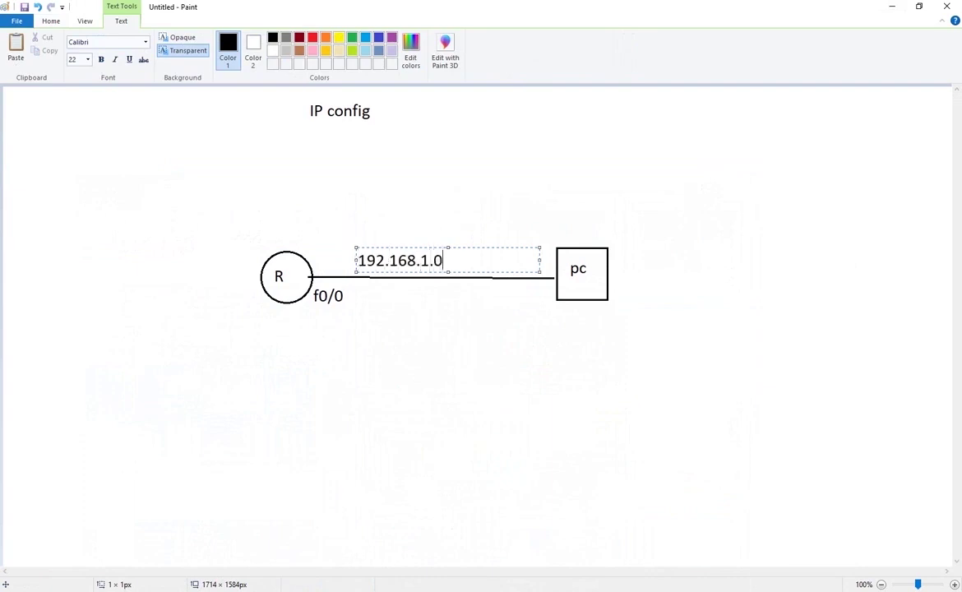
text(/24)
click(450, 355)
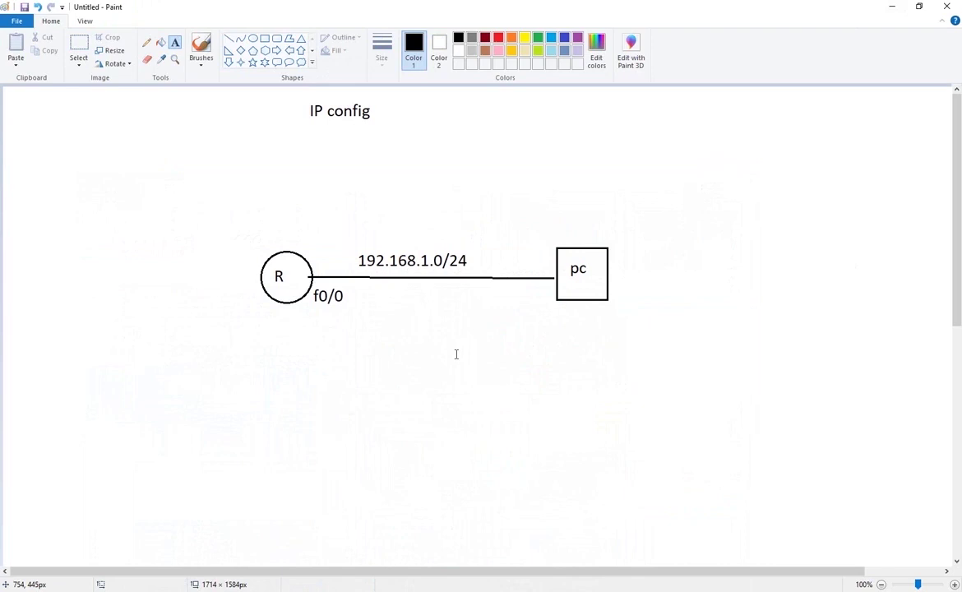
click(312, 251)
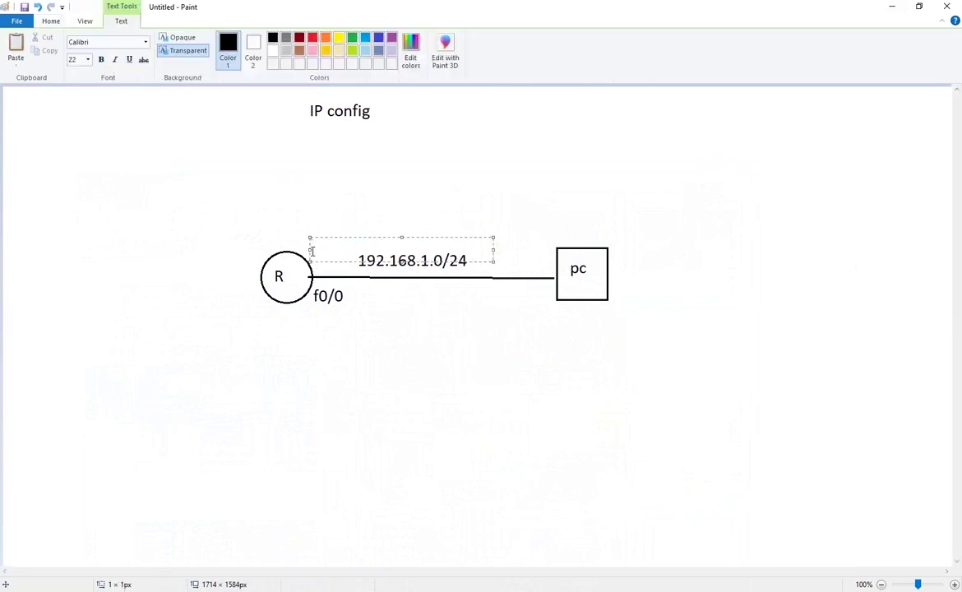
text(.200)
click(301, 307)
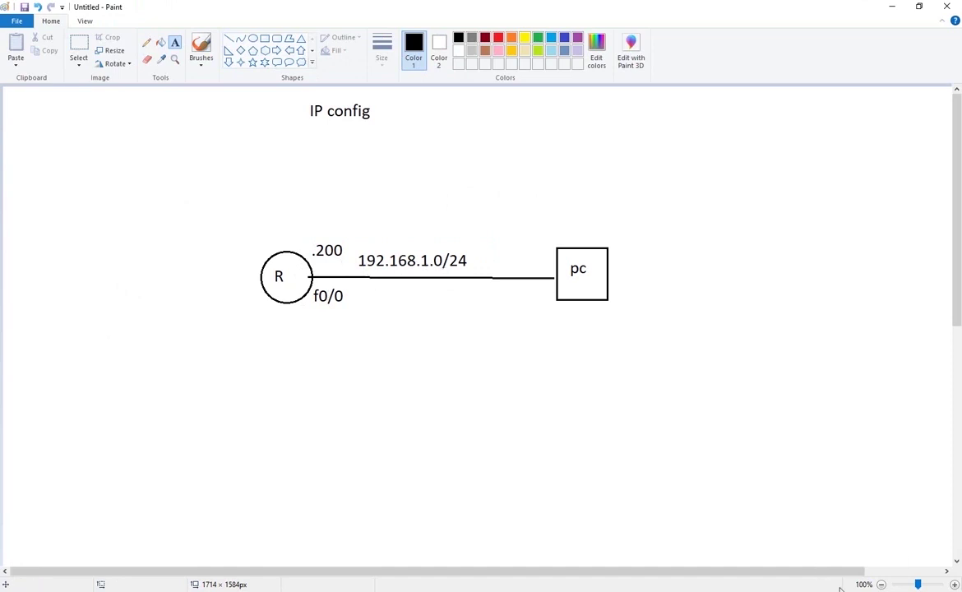
right_click(902, 591)
click(860, 584)
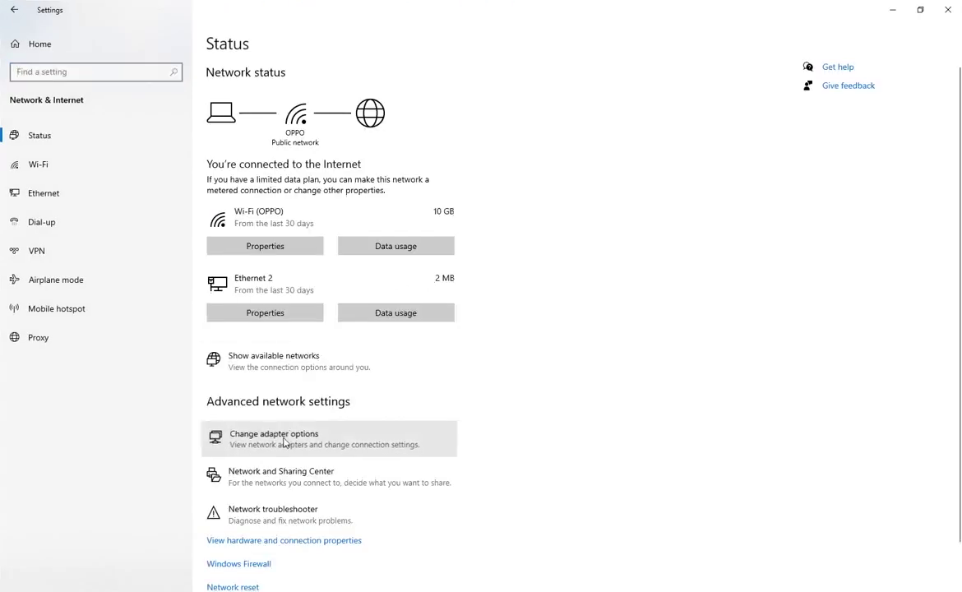
Step: Disable the Ethernet 2 network adapter
click(283, 440)
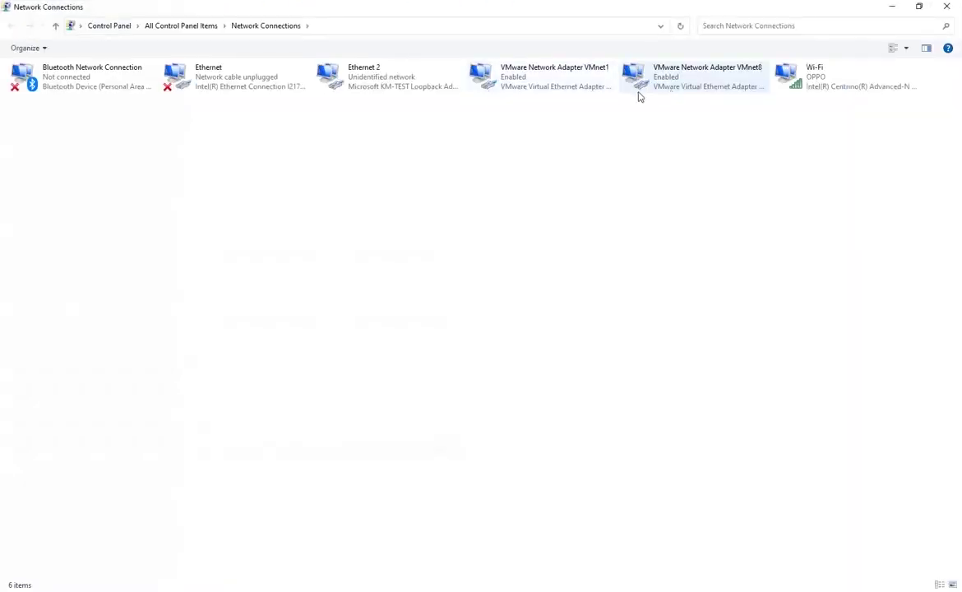
right_click(370, 93)
click(402, 101)
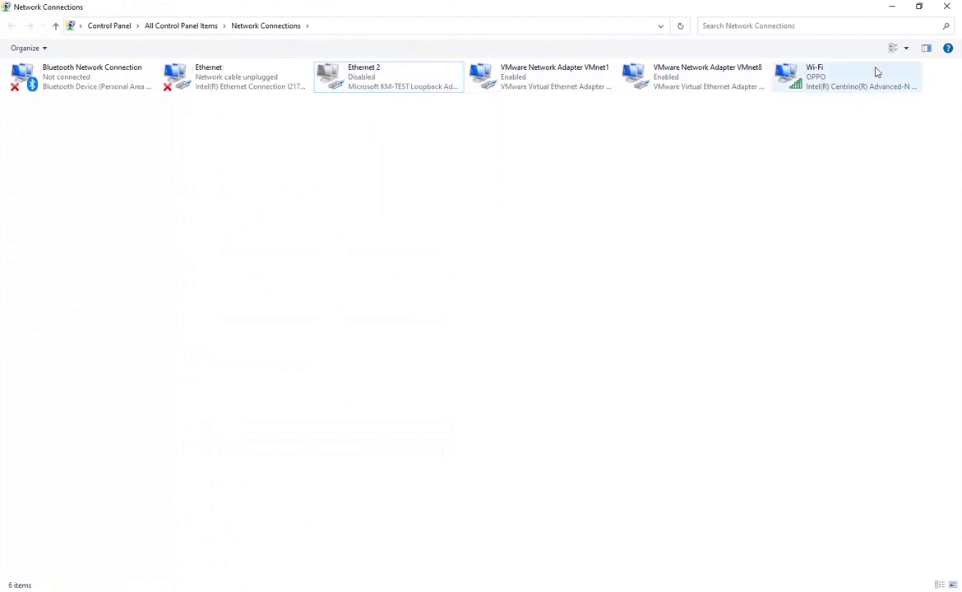
Step: Check the Wi-Fi connection's IPv4 address 192.168.1.178, then close the windows and return to Paint
double_click(836, 90)
click(429, 319)
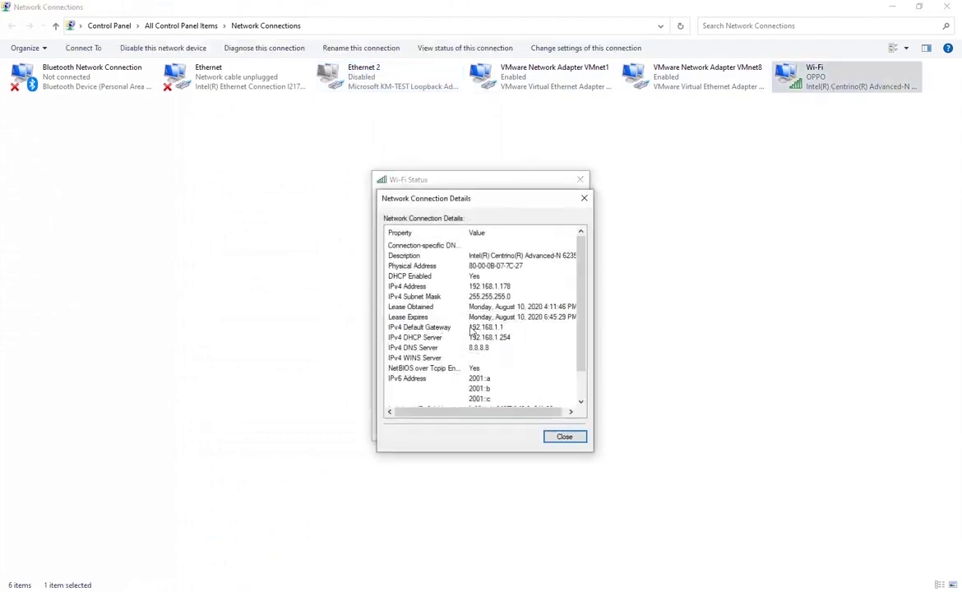
click(506, 286)
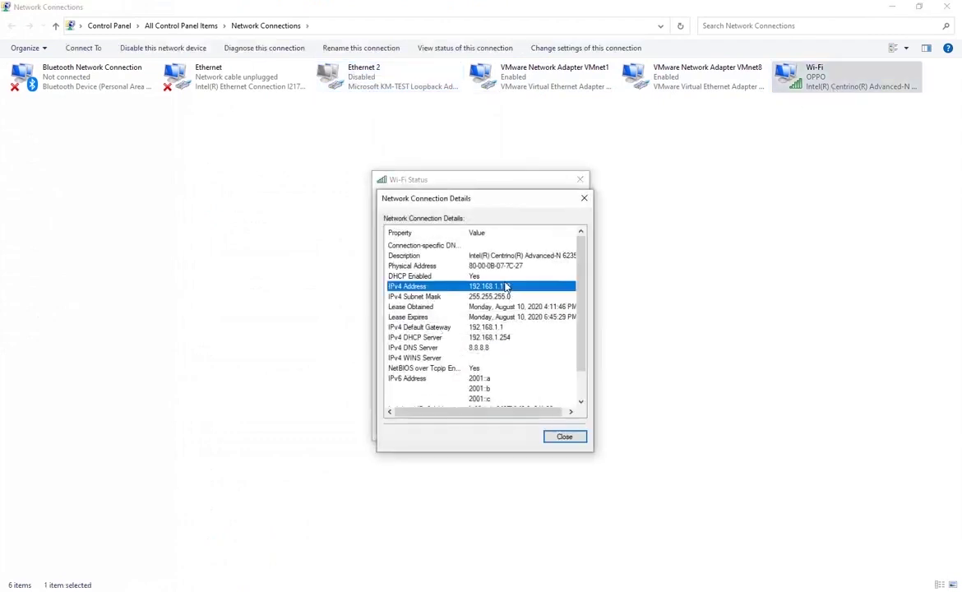
click(557, 436)
click(558, 432)
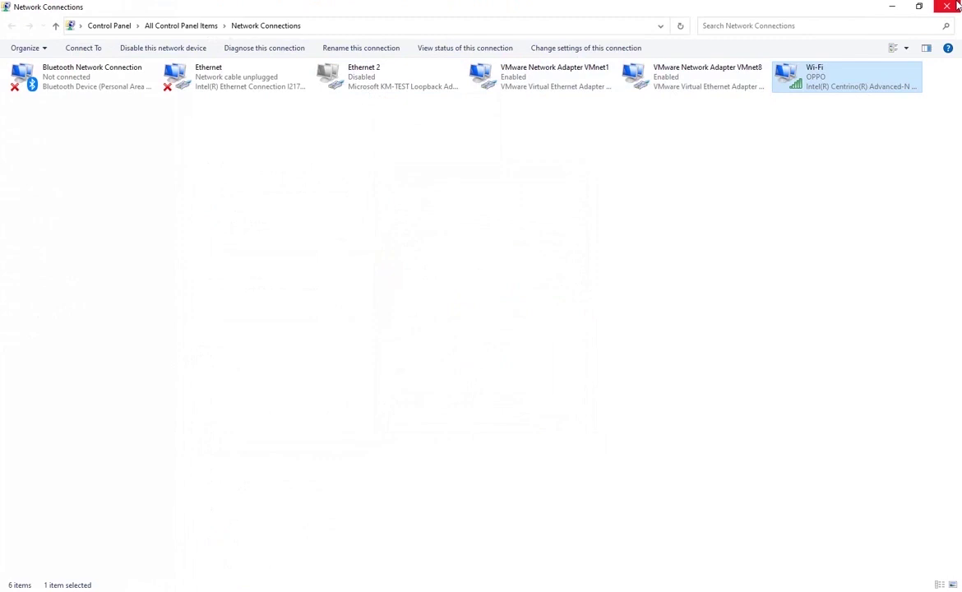
click(892, 7)
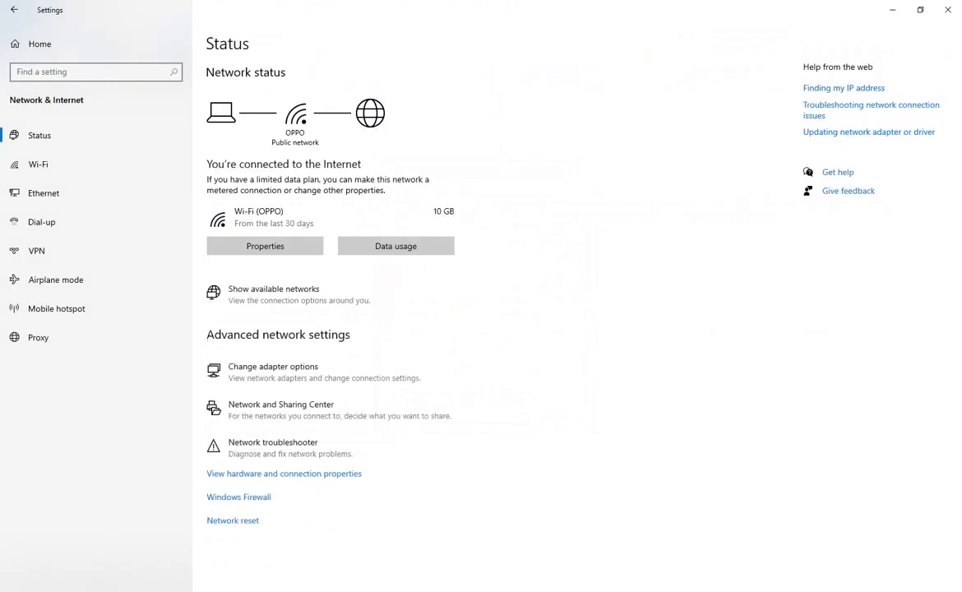
key(alt+Tab)
Step: Label the pc end of the link '.178' and switch back to the R1 session
click(510, 261)
text(.1)
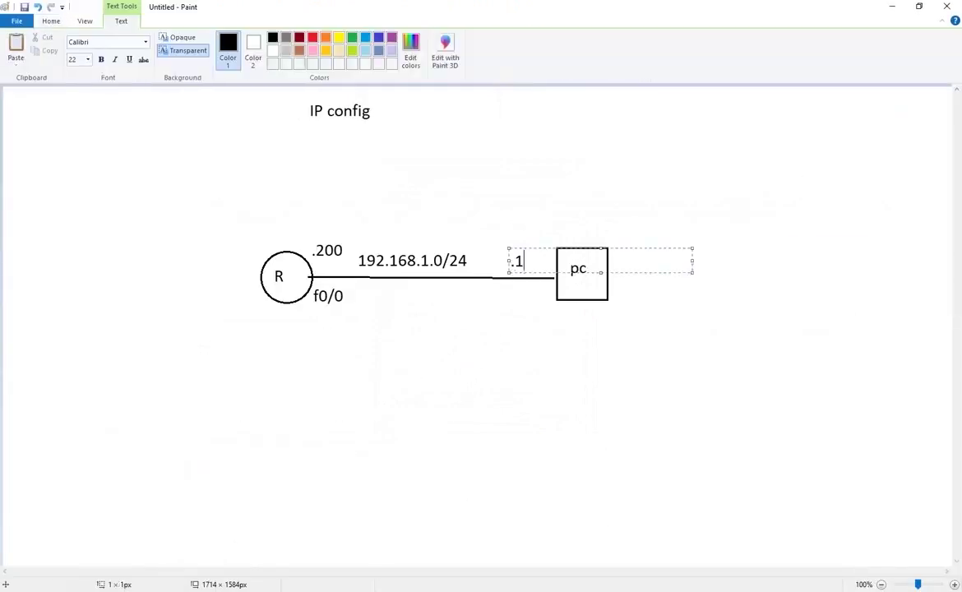
text(78)
click(490, 354)
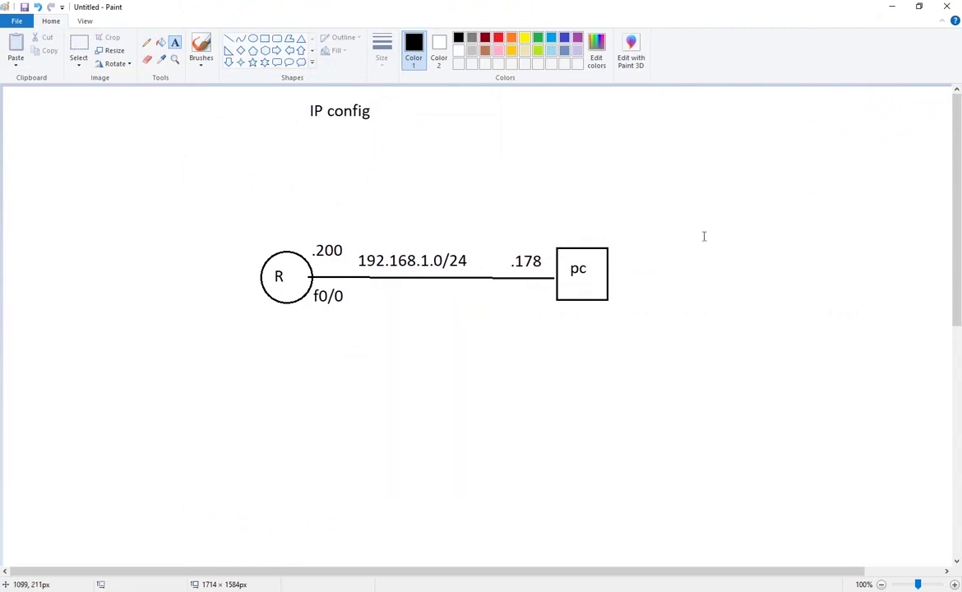
click(146, 42)
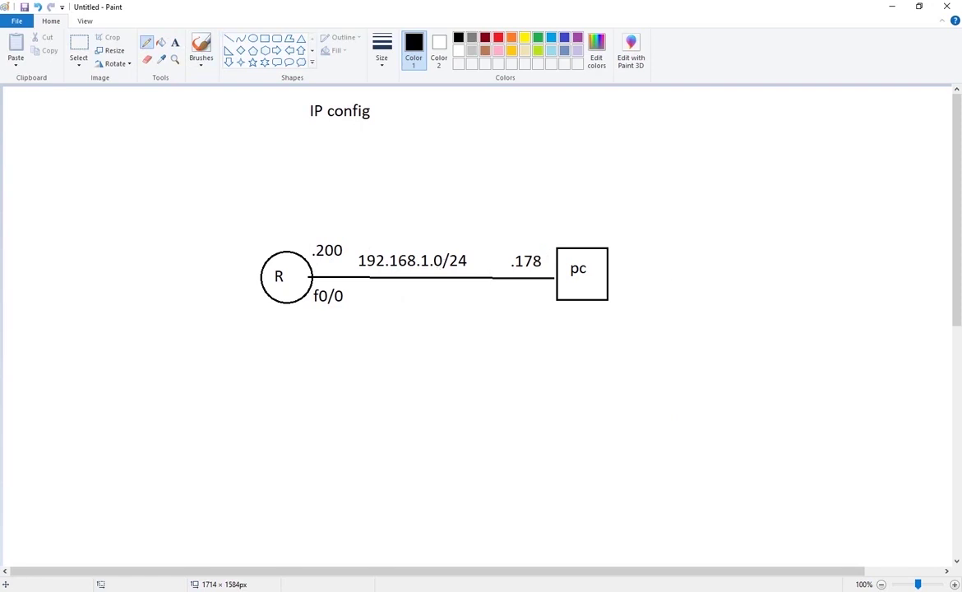
click(540, 585)
Step: Assign f0/0 the address 192.168.1.200 255.255.255.0
key(Return)
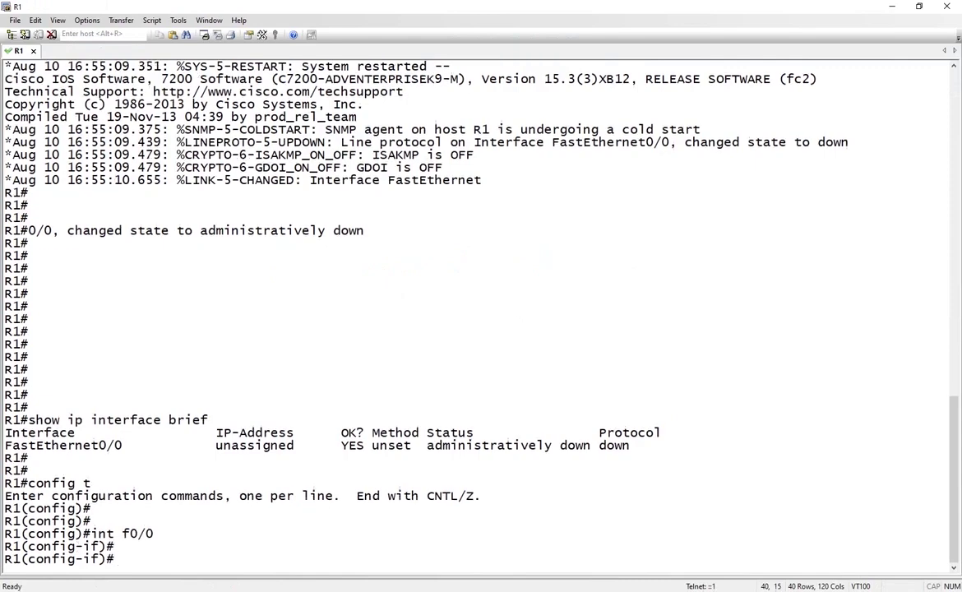
text(ip address 192.168.)
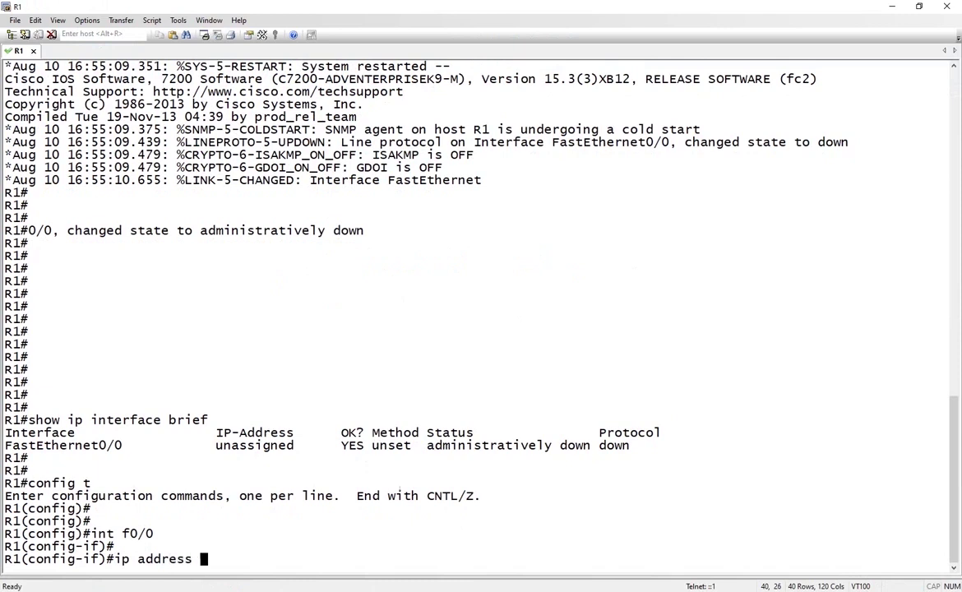
text(1.2)
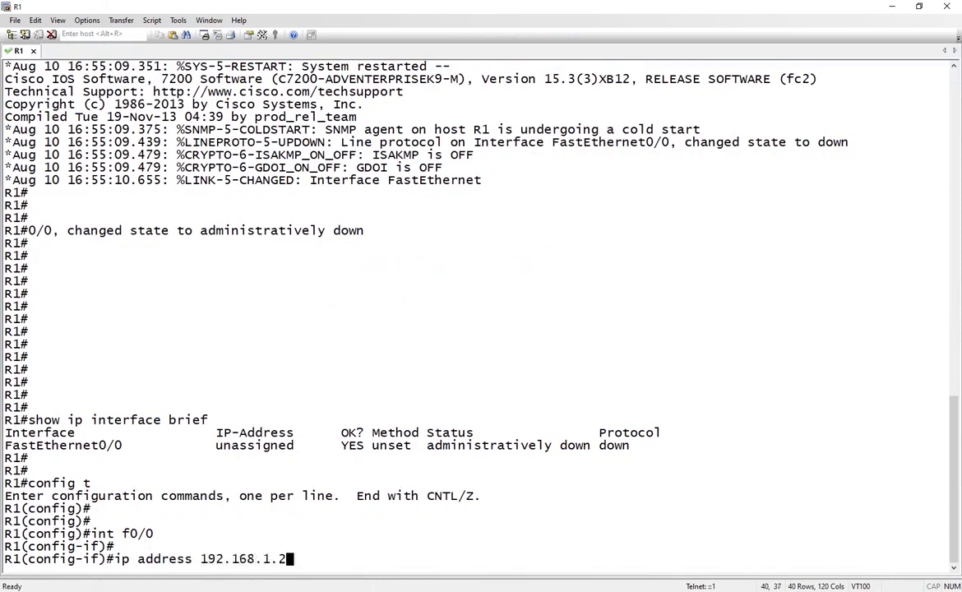
text(00 255.255.255.0)
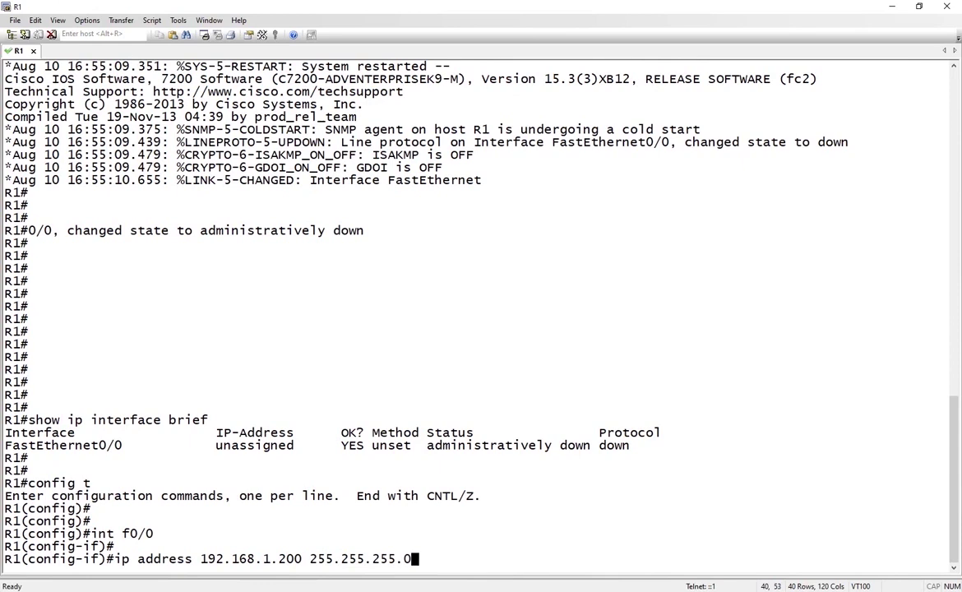
key(Return)
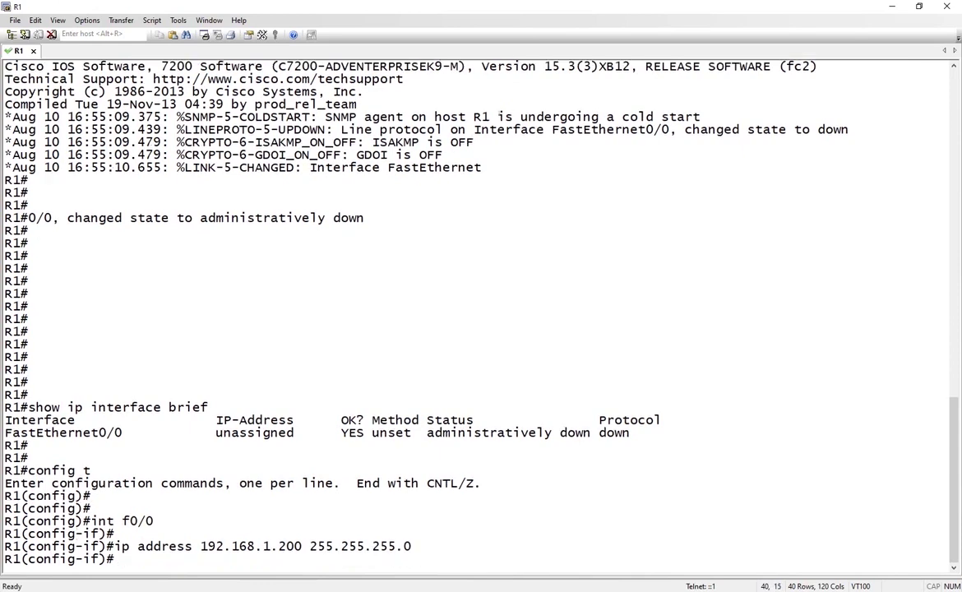
Step: Run 'do show ip int b' and highlight the 192.168.1.200 address and manual method
text(do show ip int )
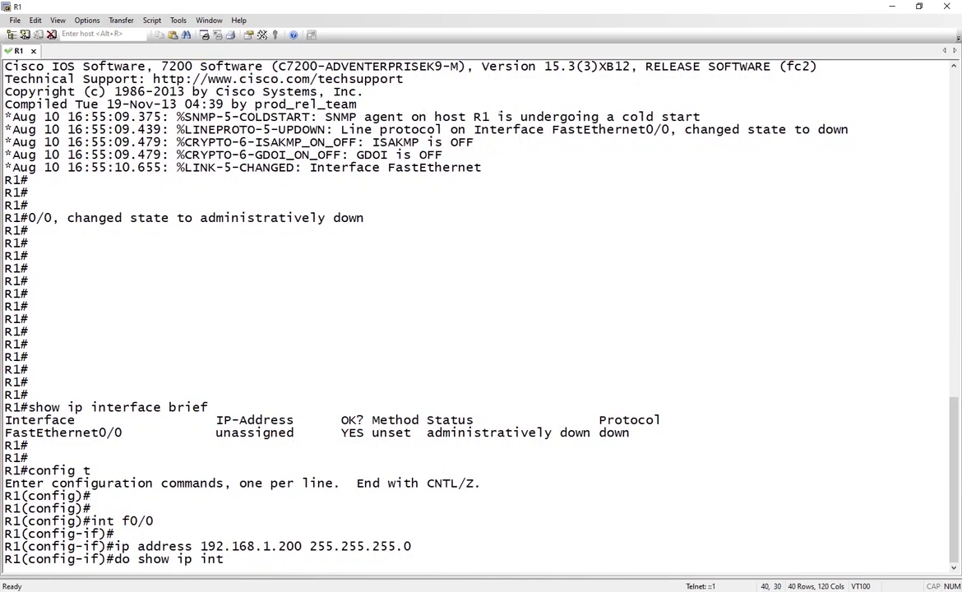
text(b)
key(Return)
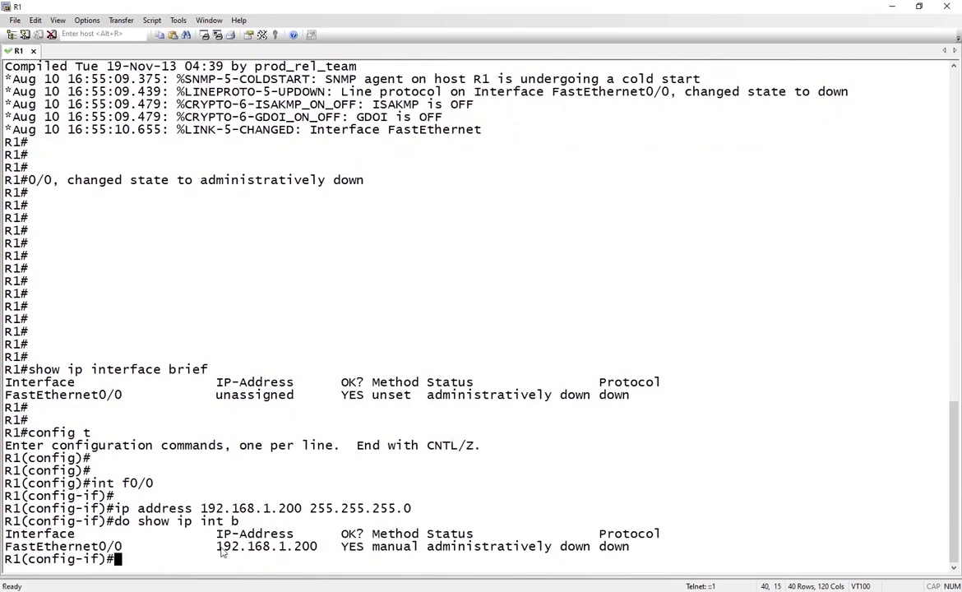
drag(219, 549, 319, 549)
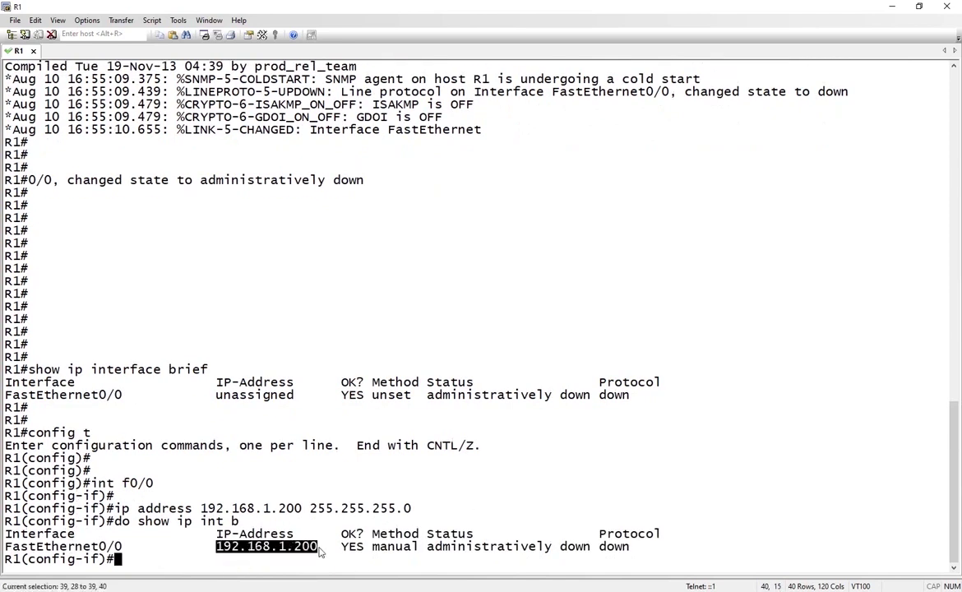
double_click(396, 547)
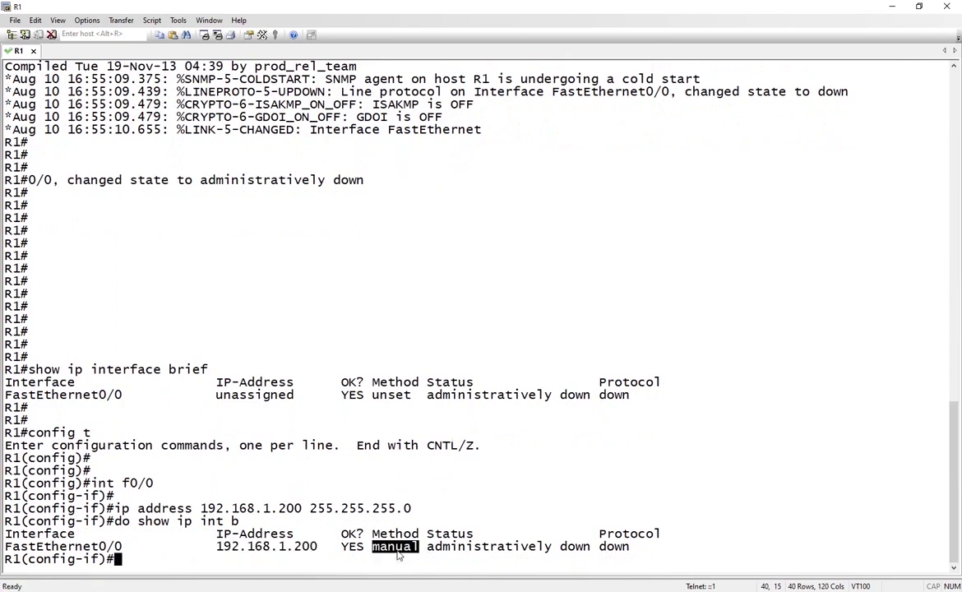
key(Return)
key(Return)
key(Return)
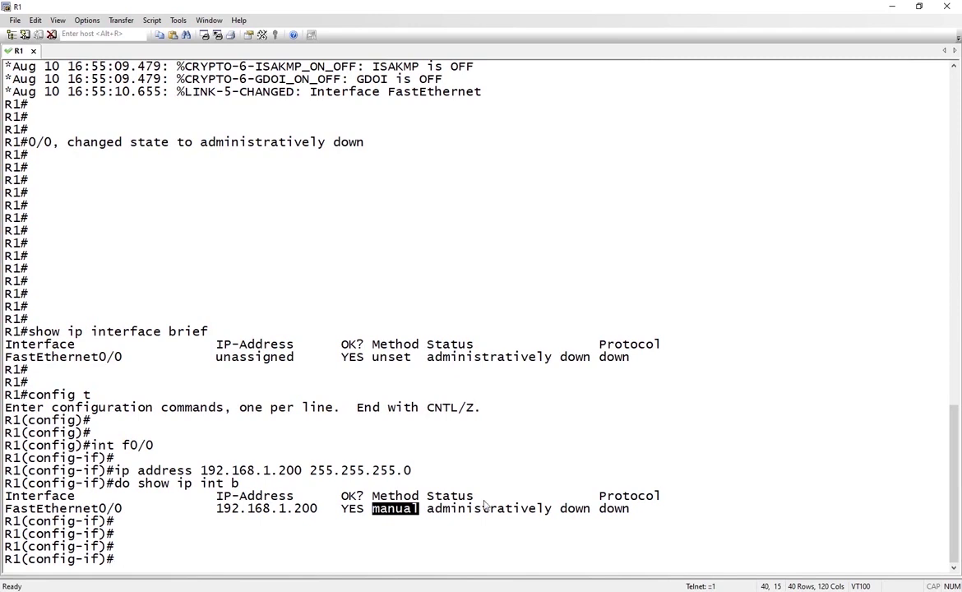
drag(426, 508, 637, 512)
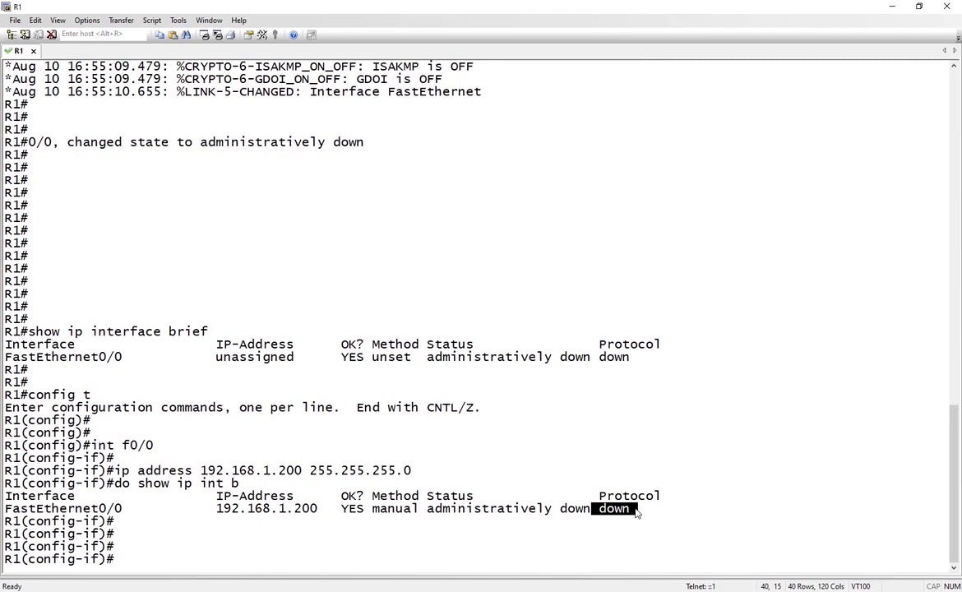
Step: Enable f0/0 with 'no shutdown' and highlight the log showing it changed state to down
key(Return)
key(Return)
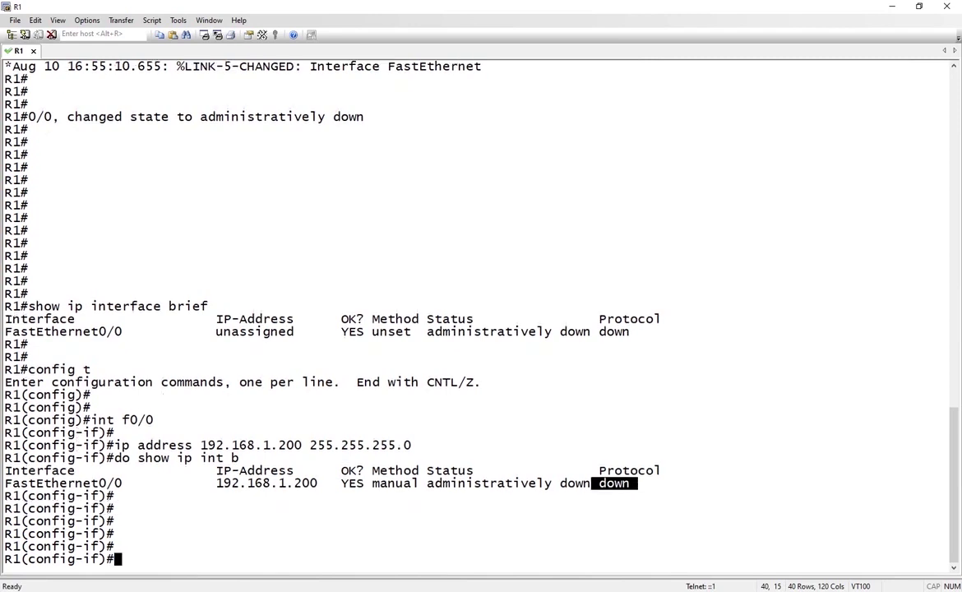
click(488, 516)
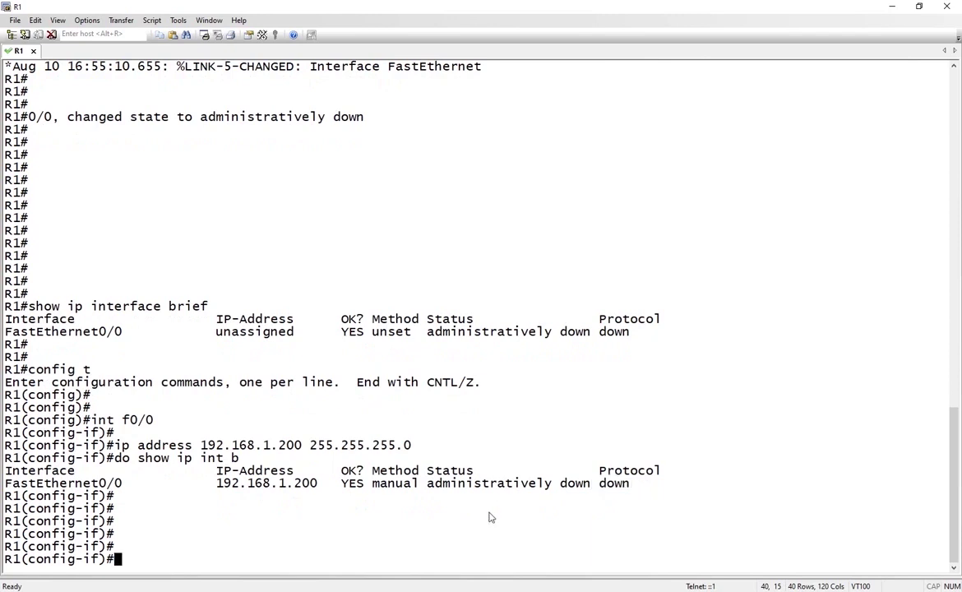
text(no sh)
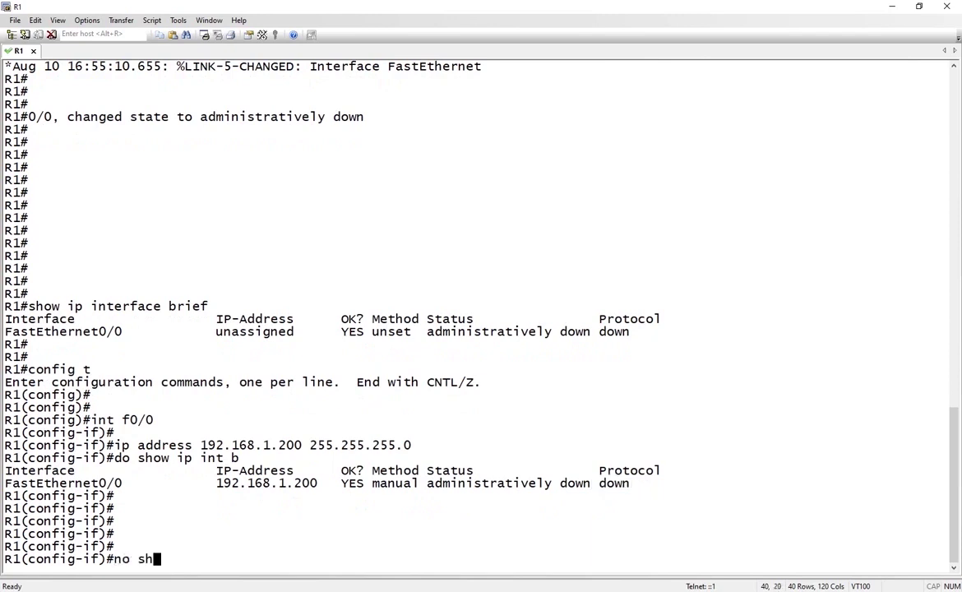
text(utdown)
key(Return)
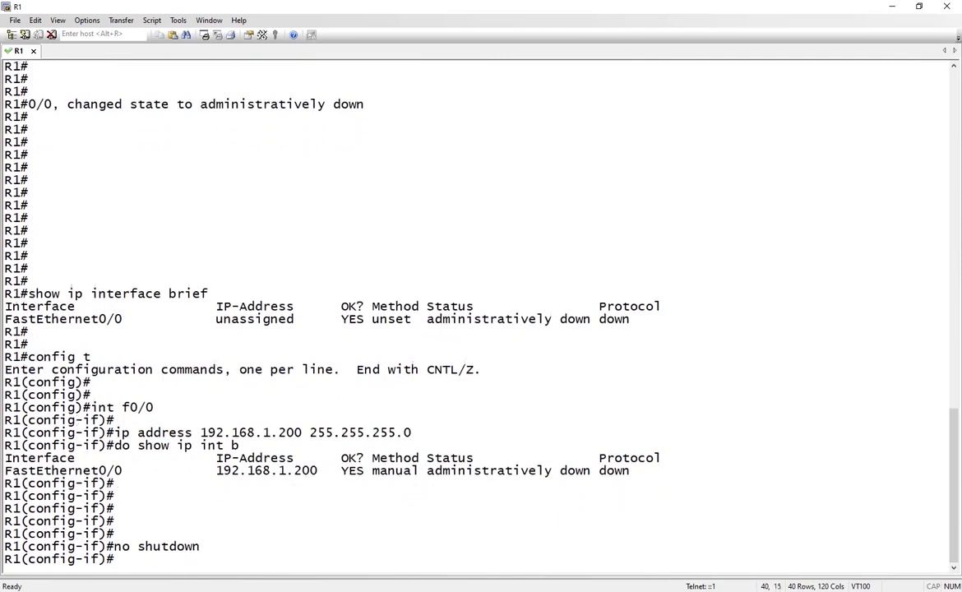
key(Return)
key(Return)
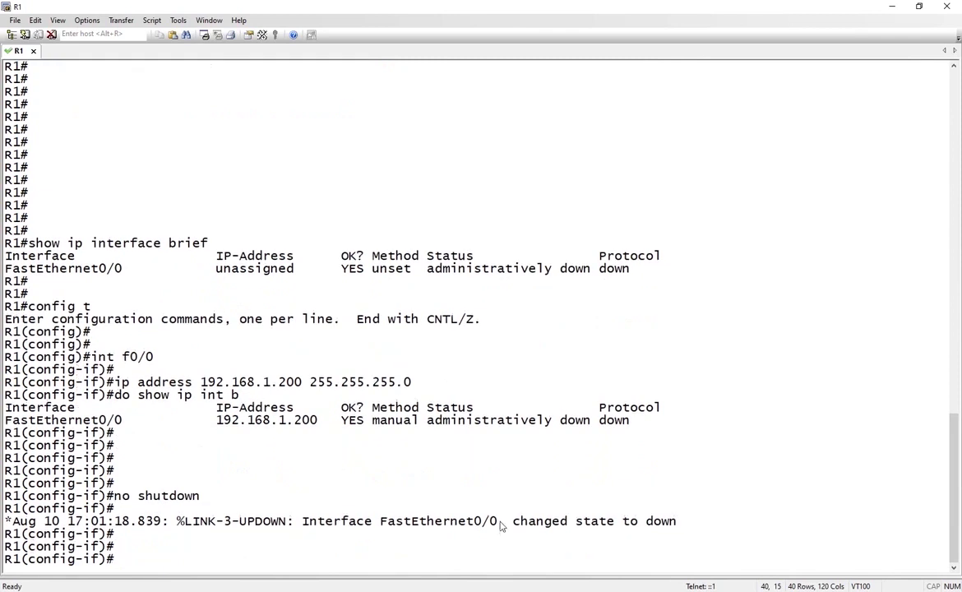
drag(515, 521, 678, 526)
Step: Run 'do show ip int b' and highlight the Status 'down' value and Protocol heading
text(do show ip int b)
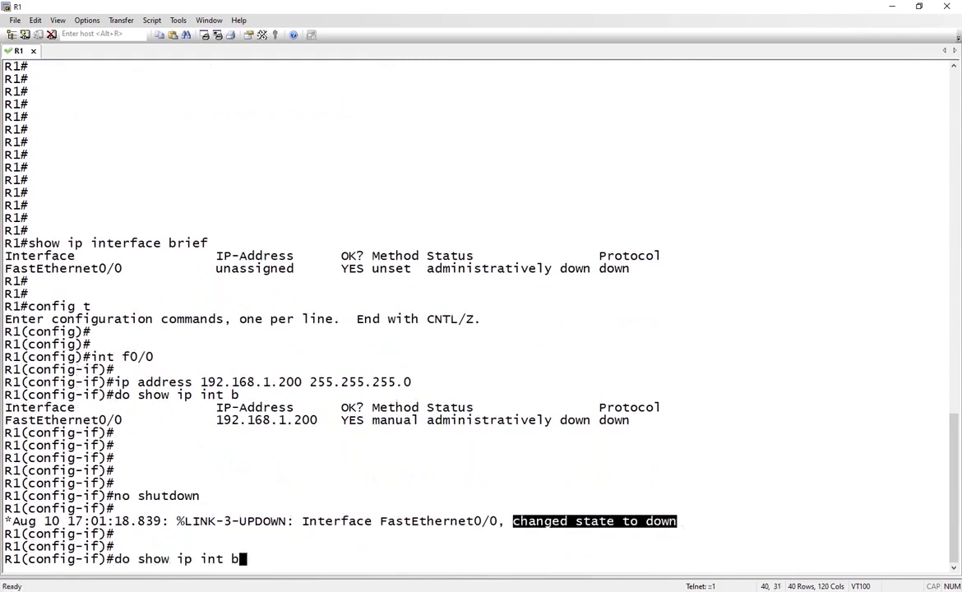
key(Return)
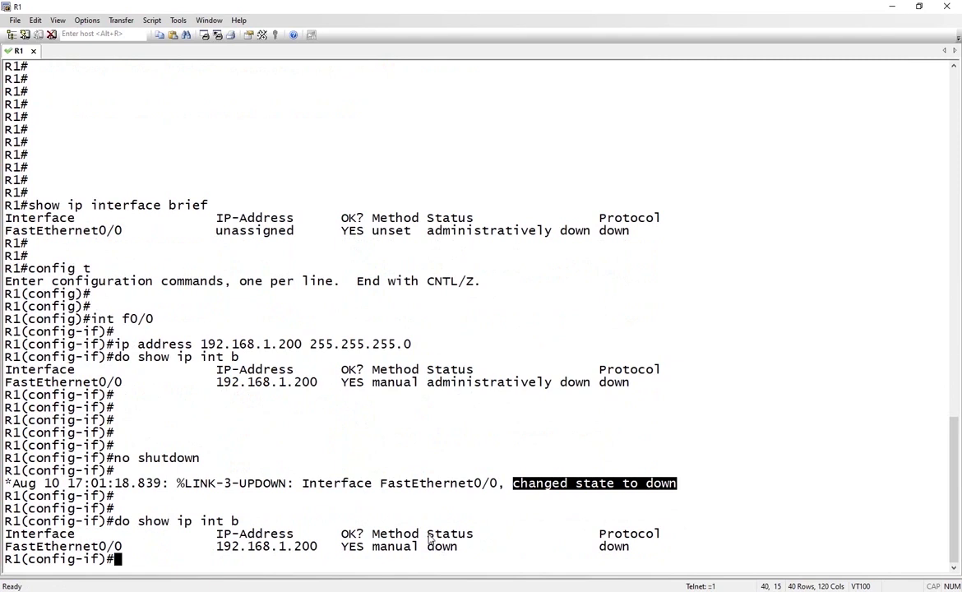
double_click(428, 535)
drag(429, 547, 458, 548)
drag(598, 535, 633, 550)
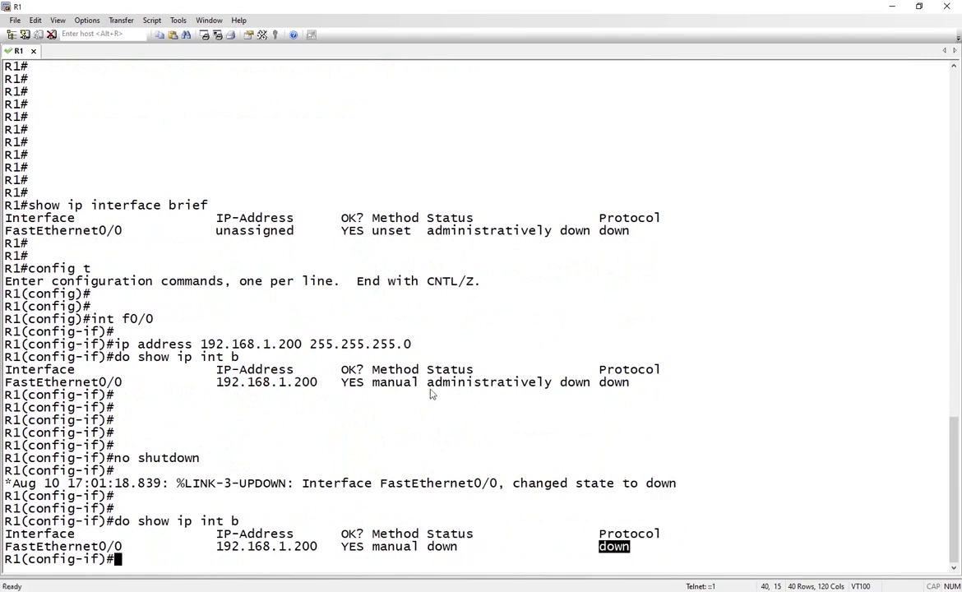
click(428, 362)
key(Return)
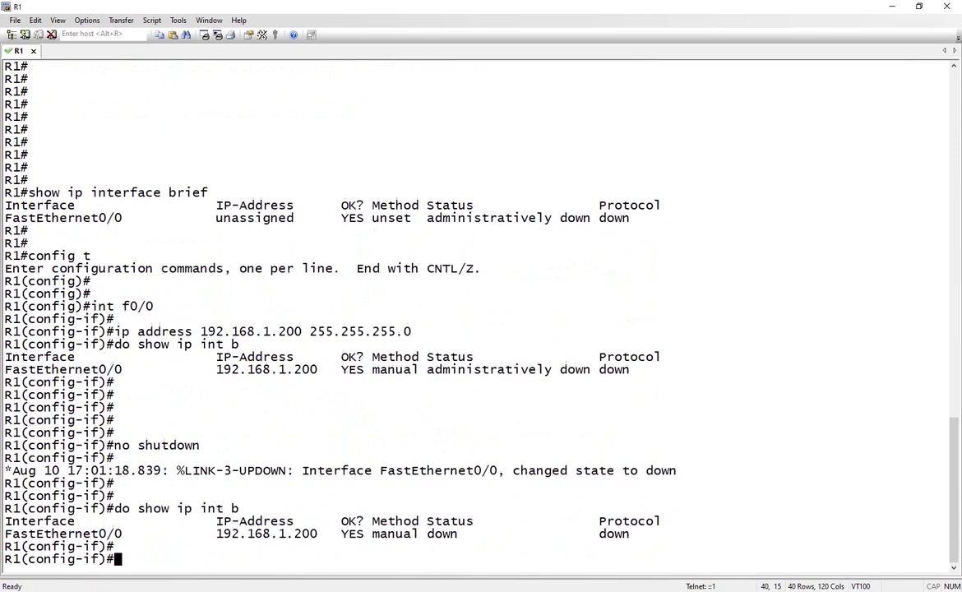
key(Return)
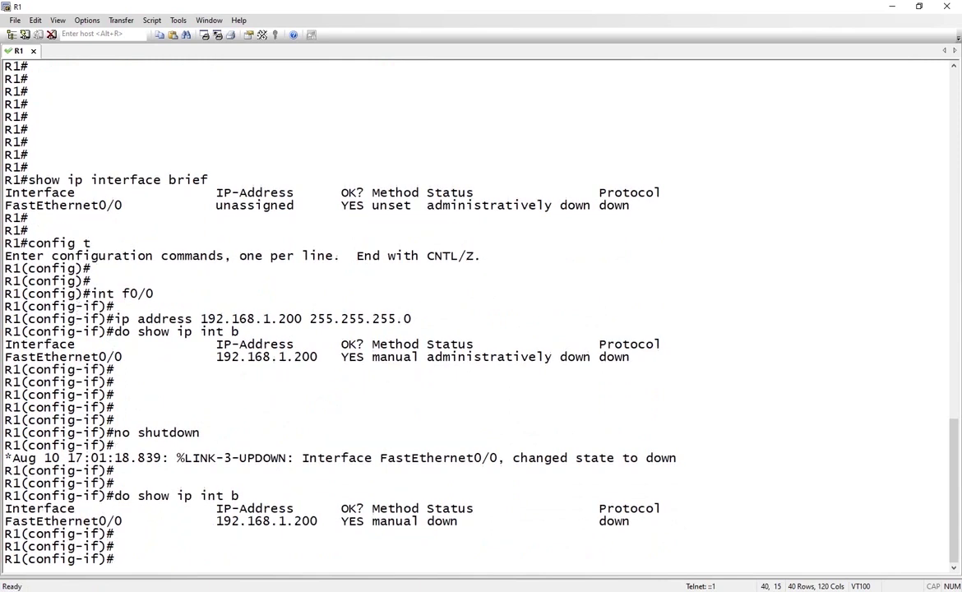
Step: Shut down f0/0 and highlight the 'administratively down' log message and Status/Protocol headings
text(shutdown)
key(Return)
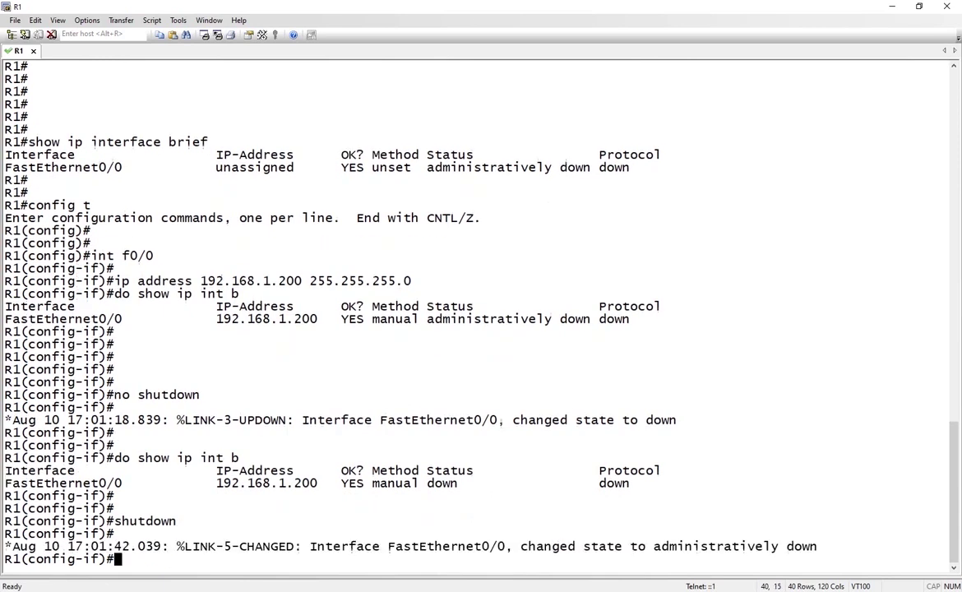
key(Return)
key(Return)
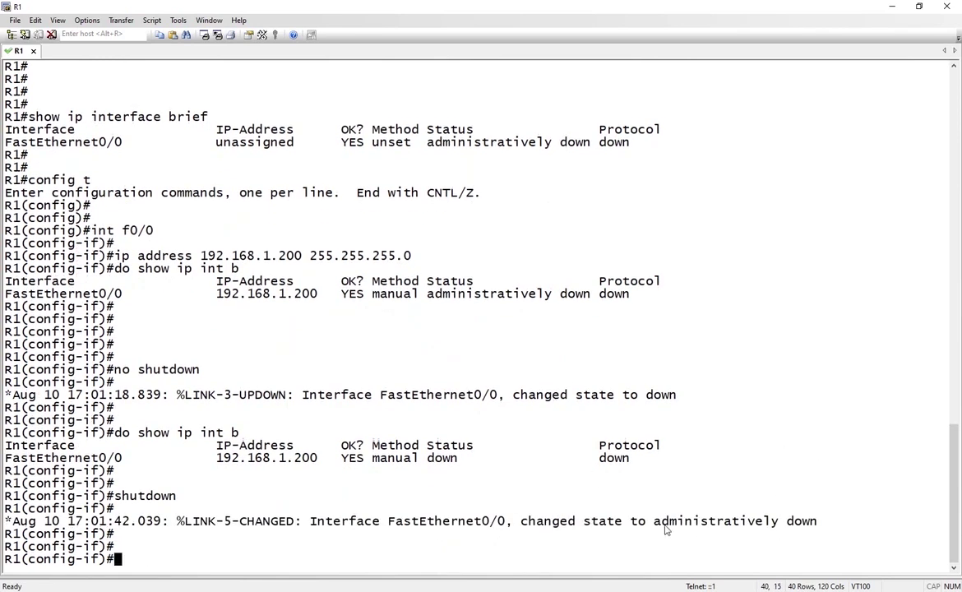
drag(655, 523, 814, 523)
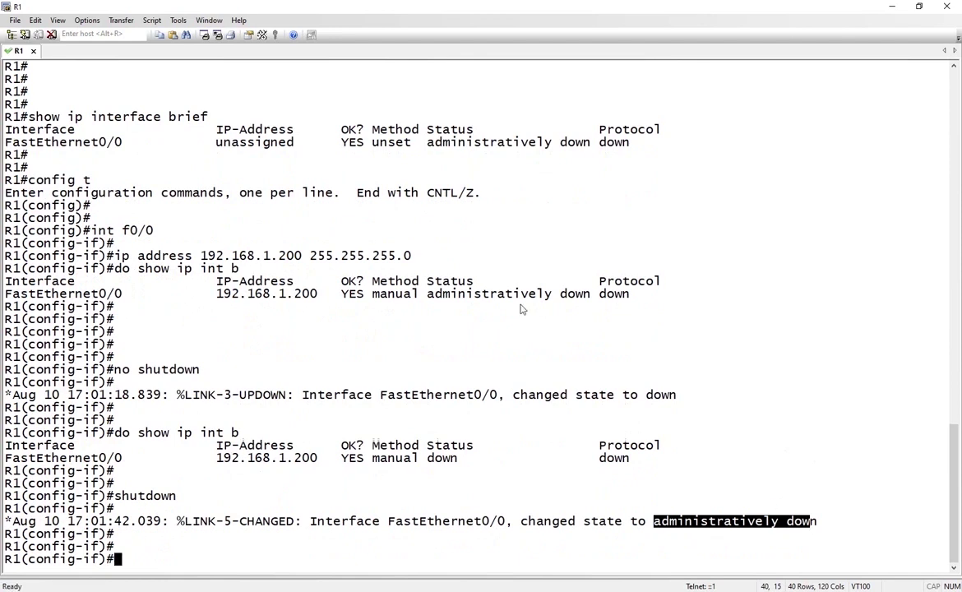
drag(421, 281, 673, 291)
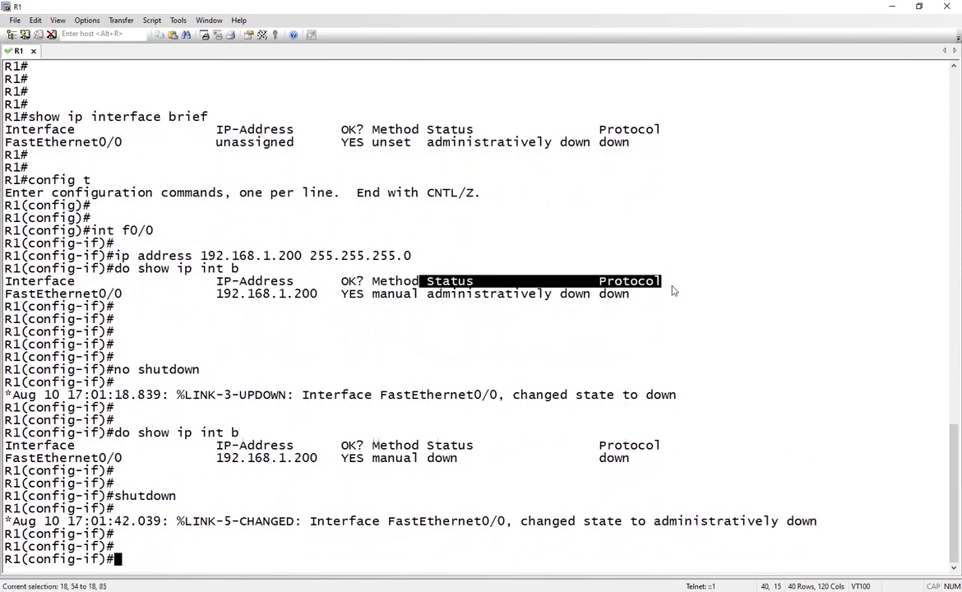
Step: Create an enlarged text box under the R–pc sketch headed 'Status' and 'Protocol'
key(alt+Tab)
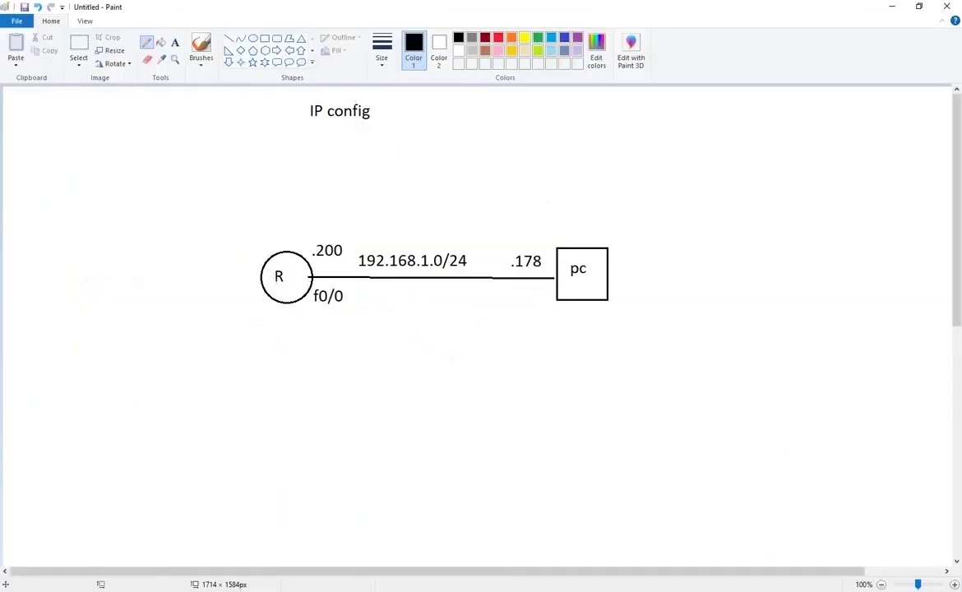
click(174, 42)
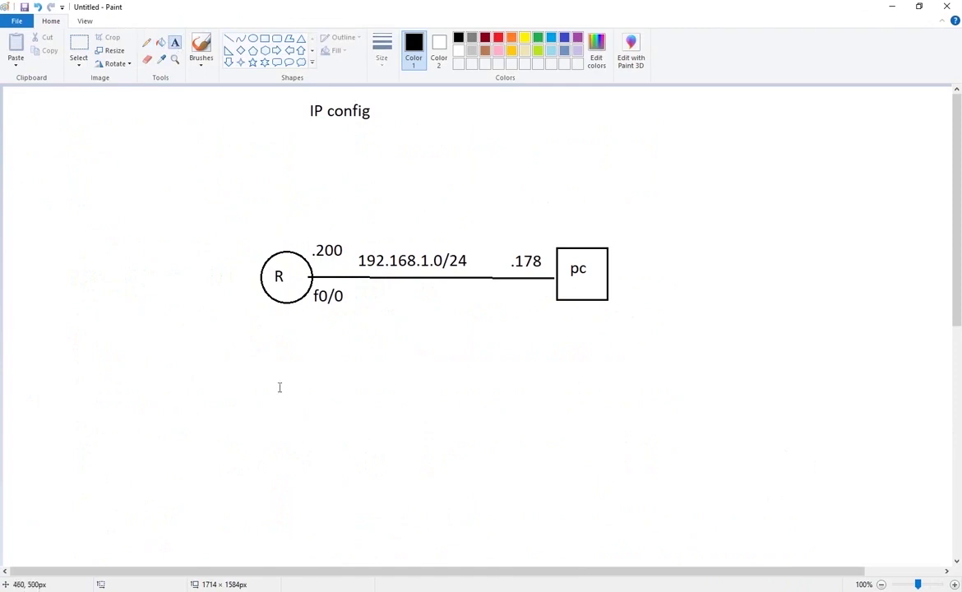
click(262, 341)
drag(445, 365, 619, 434)
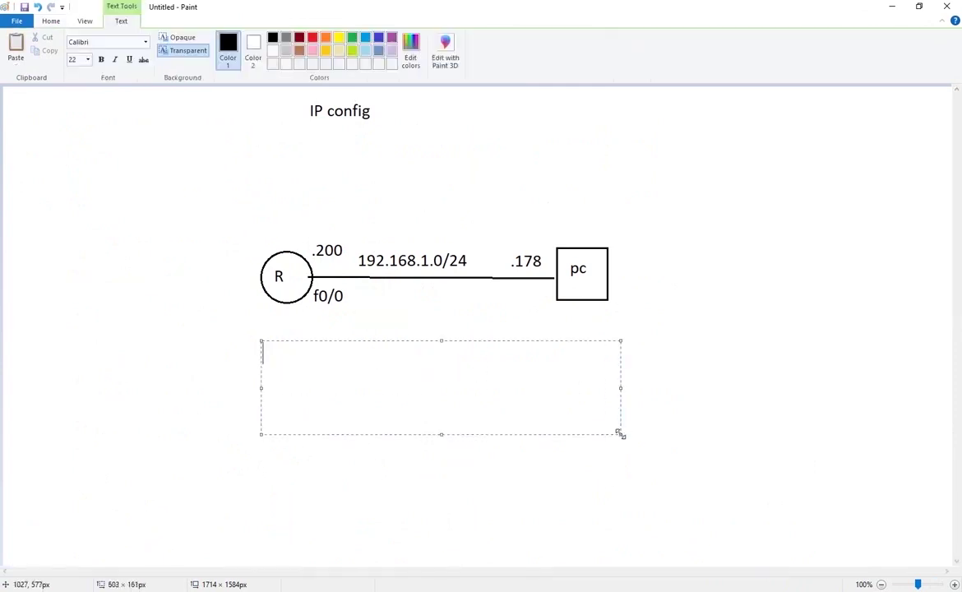
text(Status            Protocol)
click(350, 354)
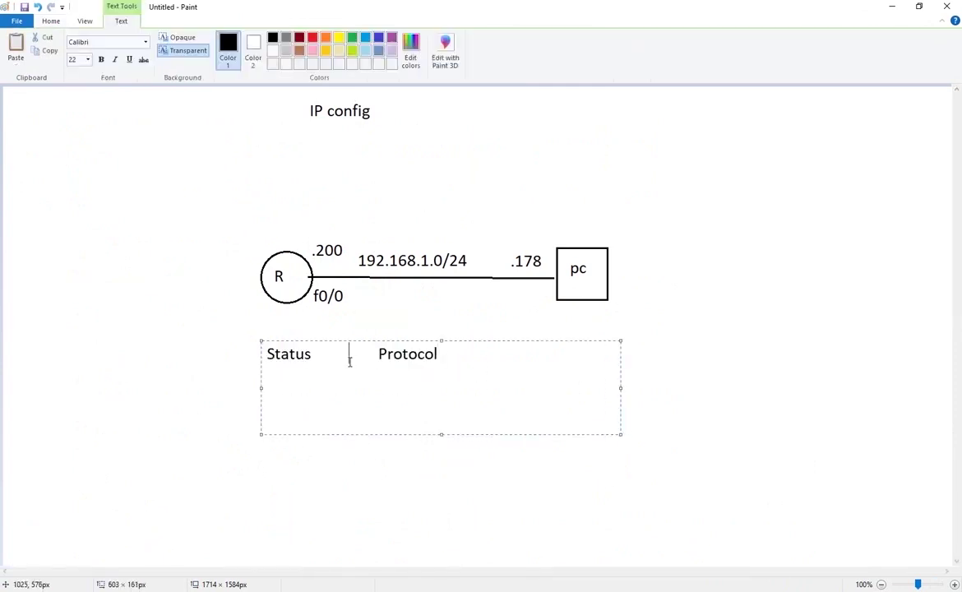
click(474, 354)
key(Return)
key(Return)
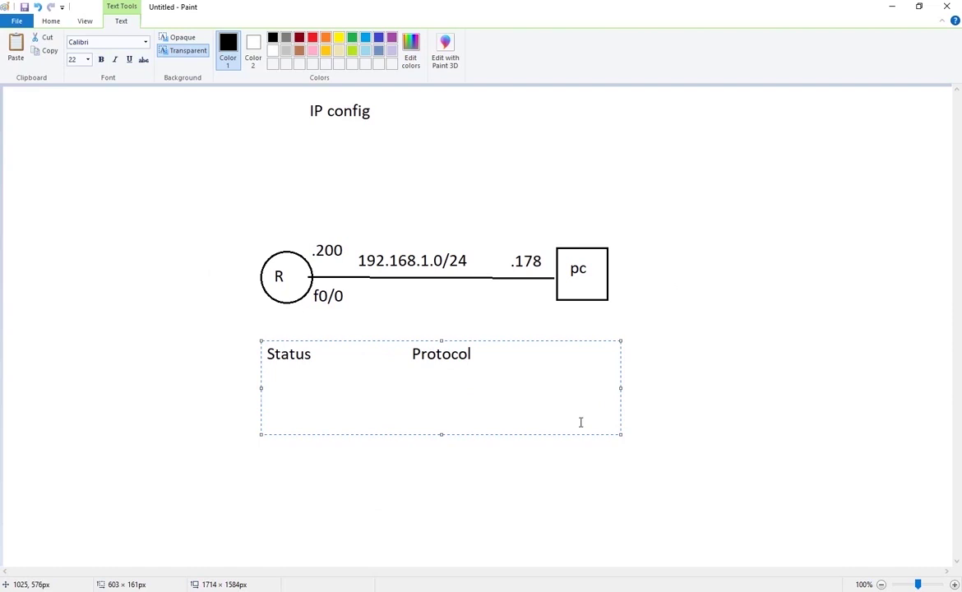
drag(622, 436, 722, 544)
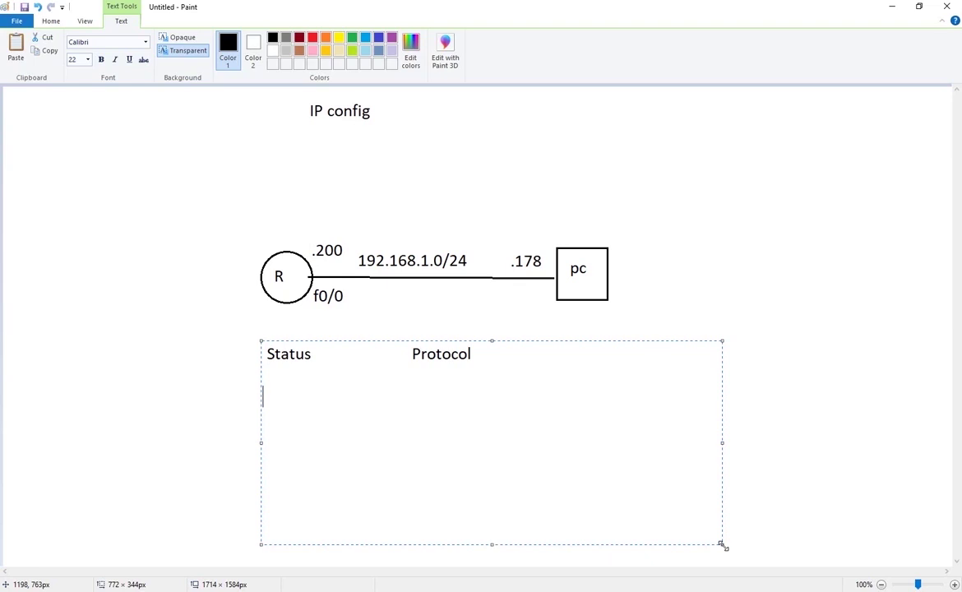
Step: Type the 'admin down / down' and 'down / down' rows into the table
text(admin s)
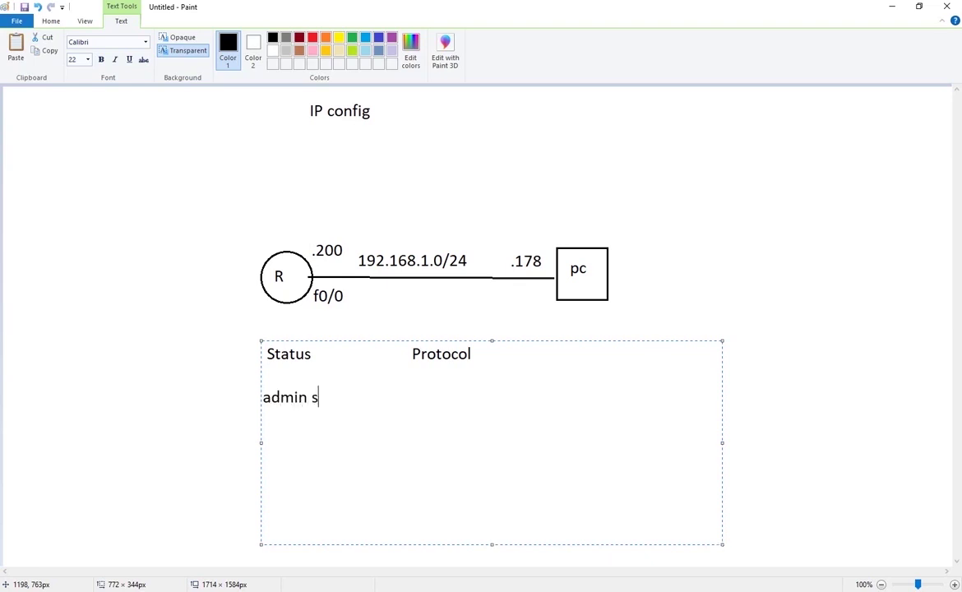
key(BackSpace)
text(down               down)
key(Return)
text(down)
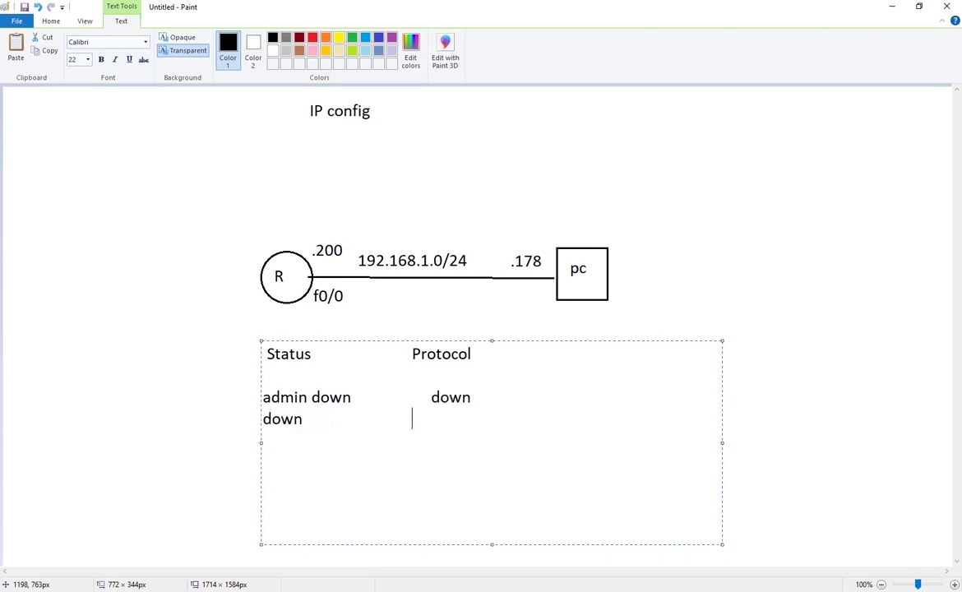
key(BackSpace)
text(down)
key(Return)
Step: Add the 'up / down' and 'up / up' rows, then a red 'down / up' row
text(up                       )
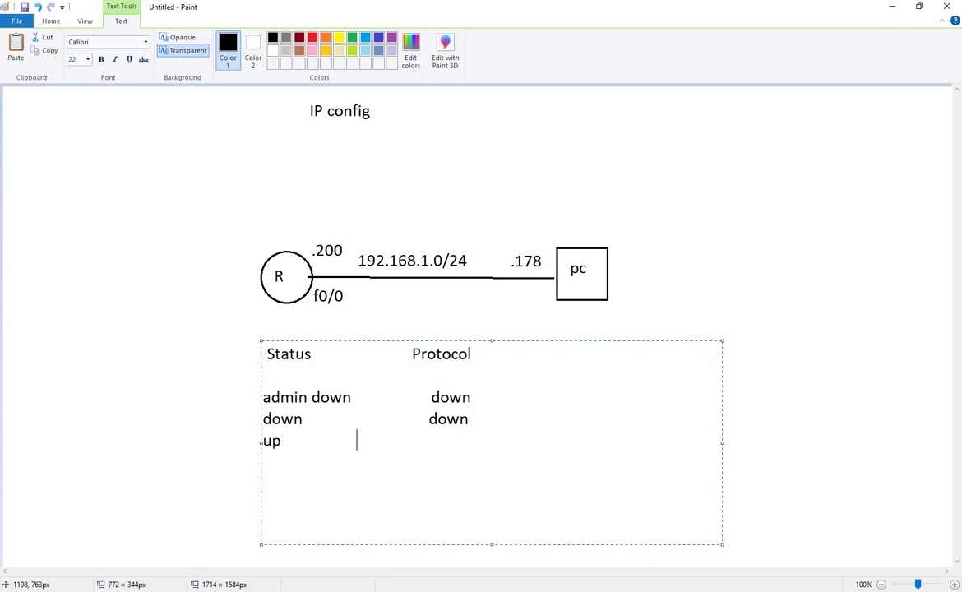
text(    down)
key(Return)
text(up           )
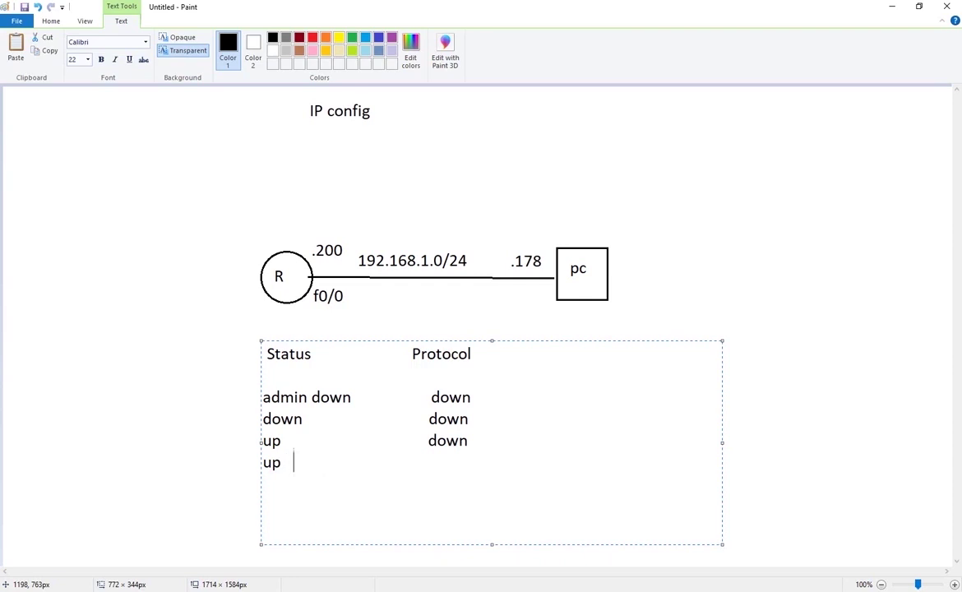
text(               uo)
key(BackSpace)
text(p)
key(Return)
click(312, 37)
text(down )
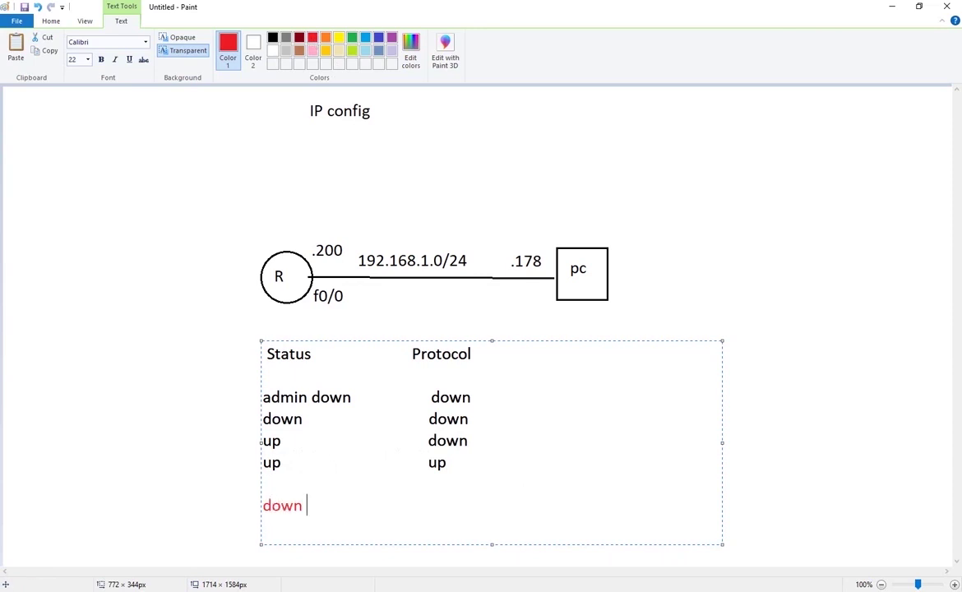
text(                      up)
Step: Draw an indigo arrow to Status and label it 'layer1', fixing the typo
click(531, 235)
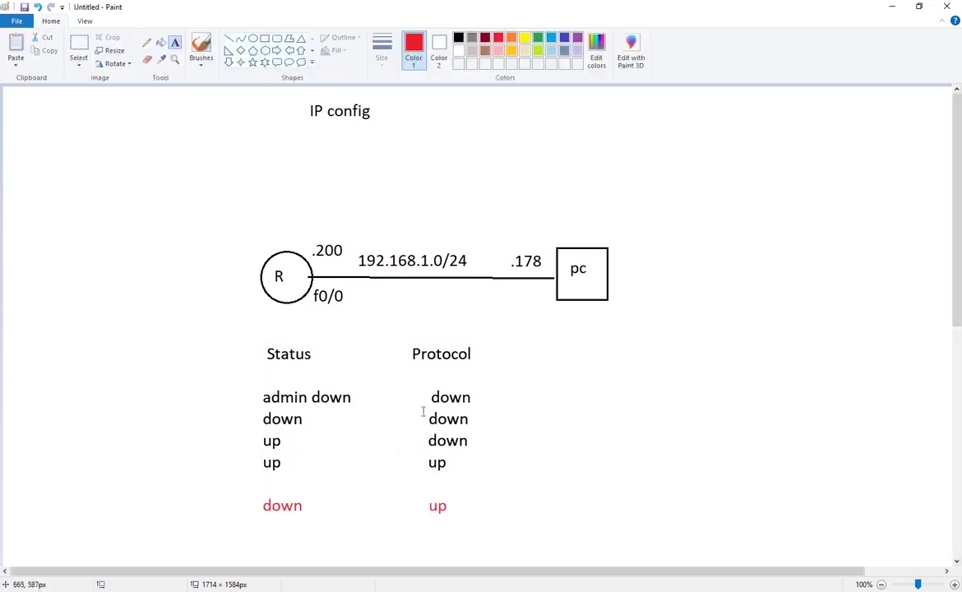
click(147, 42)
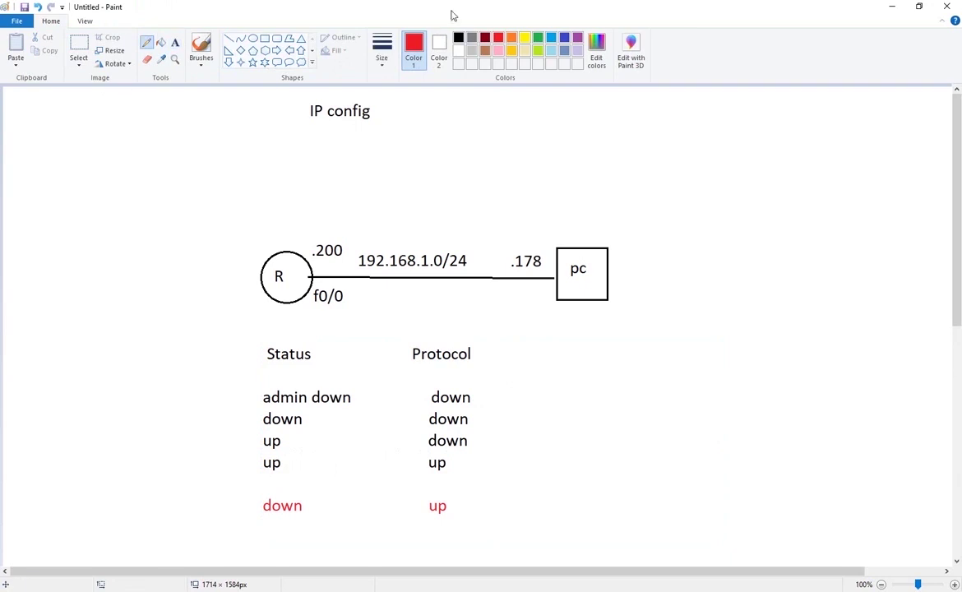
click(564, 37)
drag(207, 300, 261, 349)
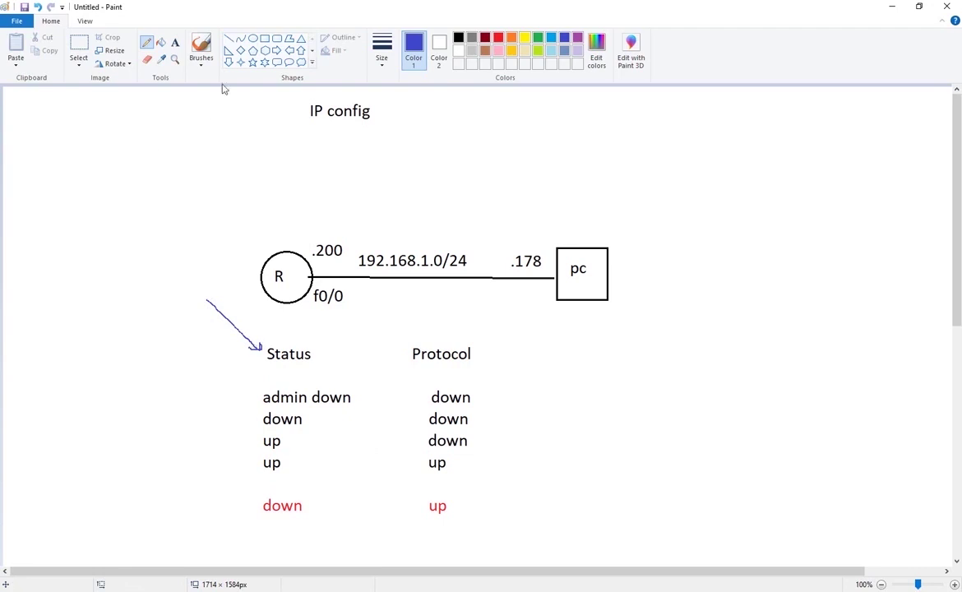
click(174, 42)
click(159, 291)
text(;ayer1)
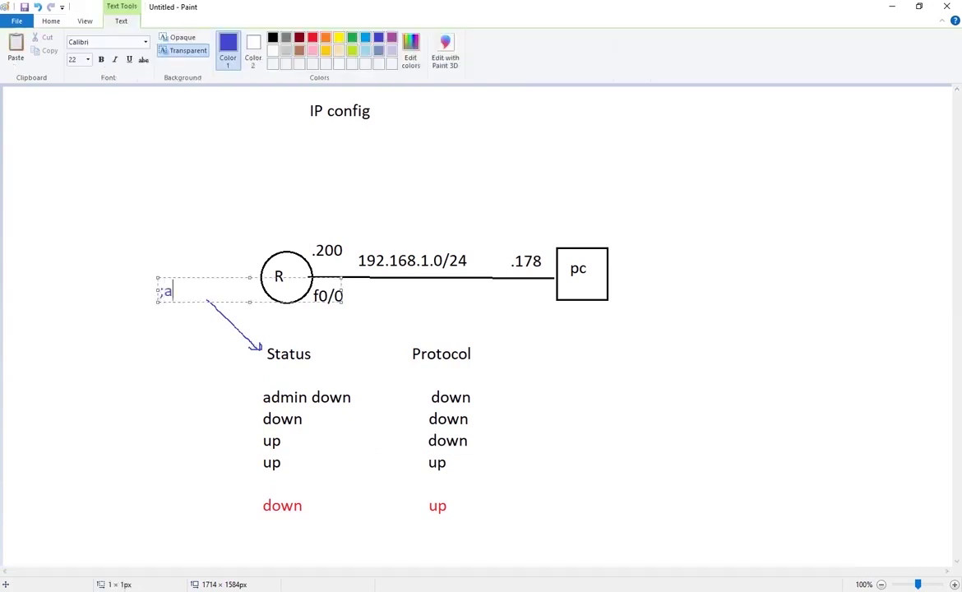
click(222, 382)
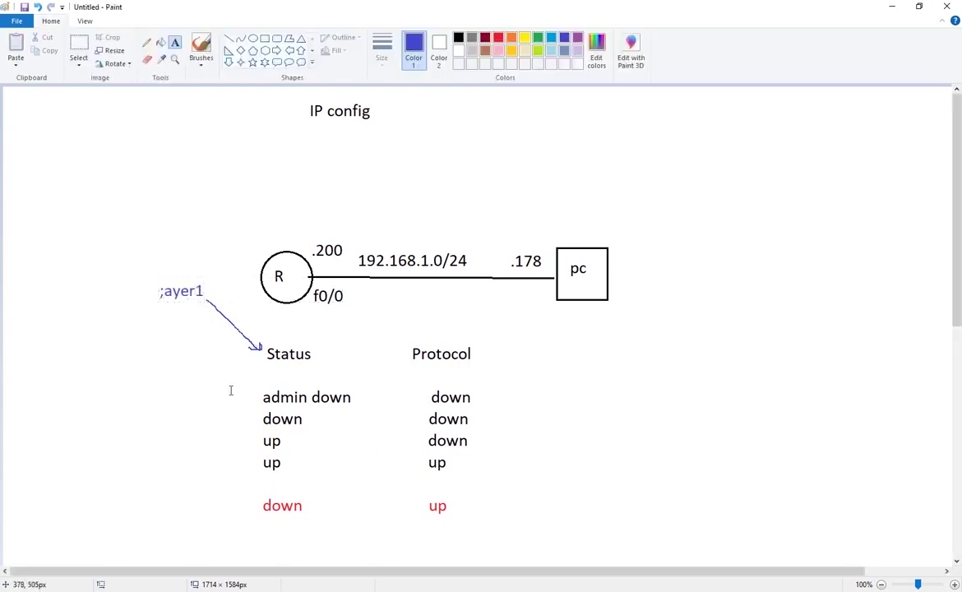
click(146, 42)
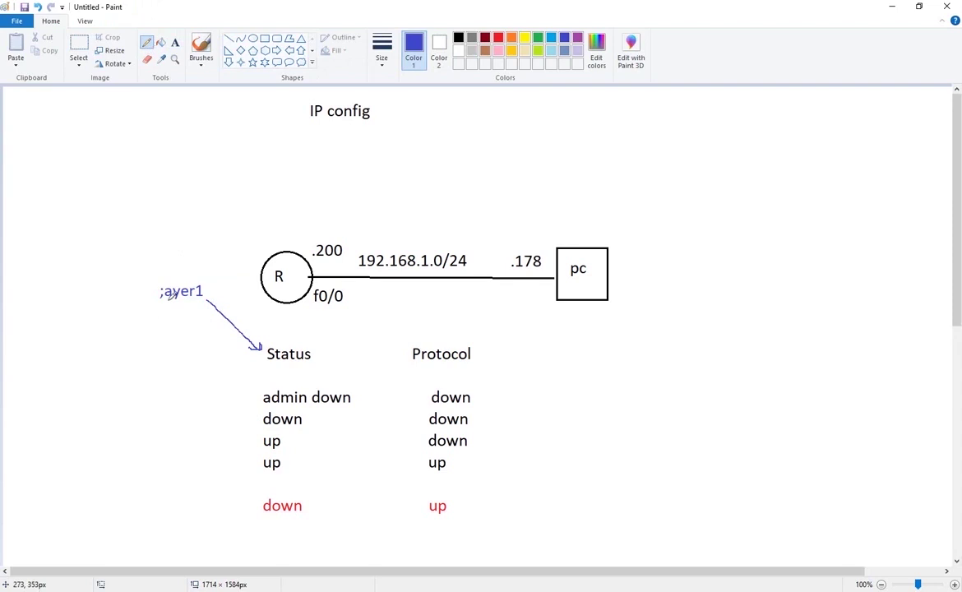
drag(161, 275, 161, 294)
Step: Draw an arrow to Protocol and label it 'layer2', correcting the misspelling
drag(527, 333, 485, 348)
click(175, 42)
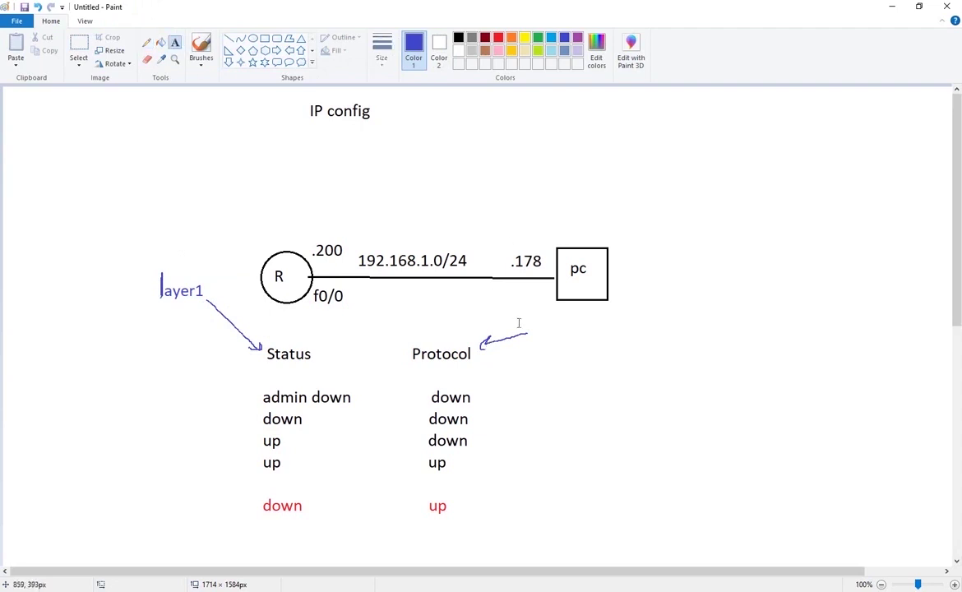
click(536, 320)
text(lay)
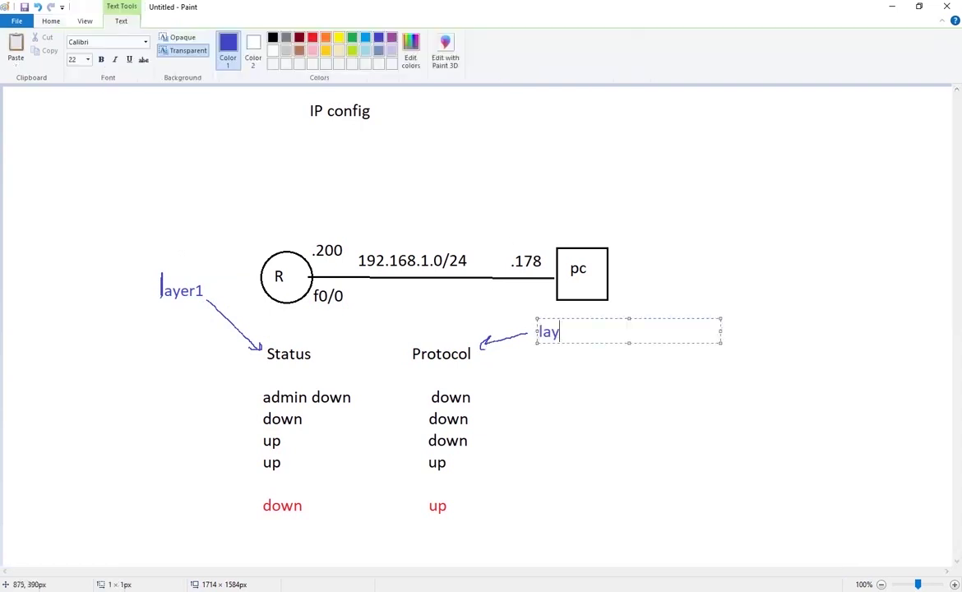
text(r2)
click(552, 334)
text(e)
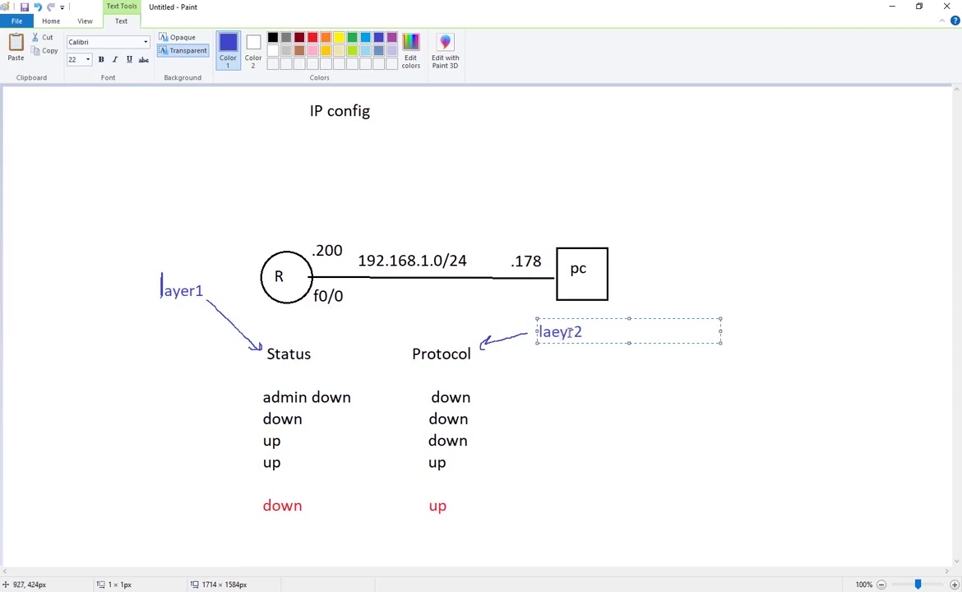
key(BackSpace)
key(Right)
text(e)
click(575, 378)
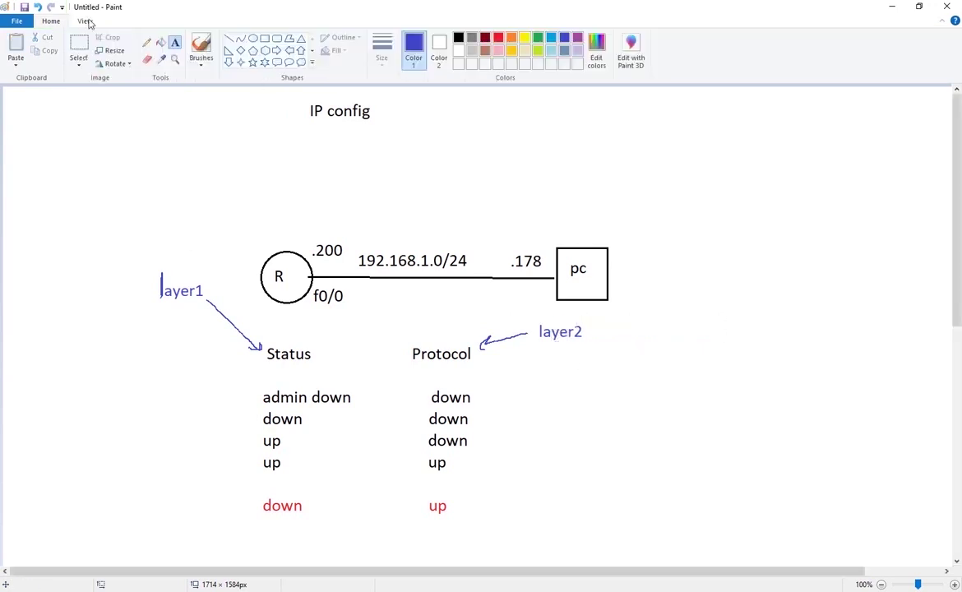
Step: With the Pencil, underline the second-row Status 'down', undoing a stray underline under 'admin'
click(146, 42)
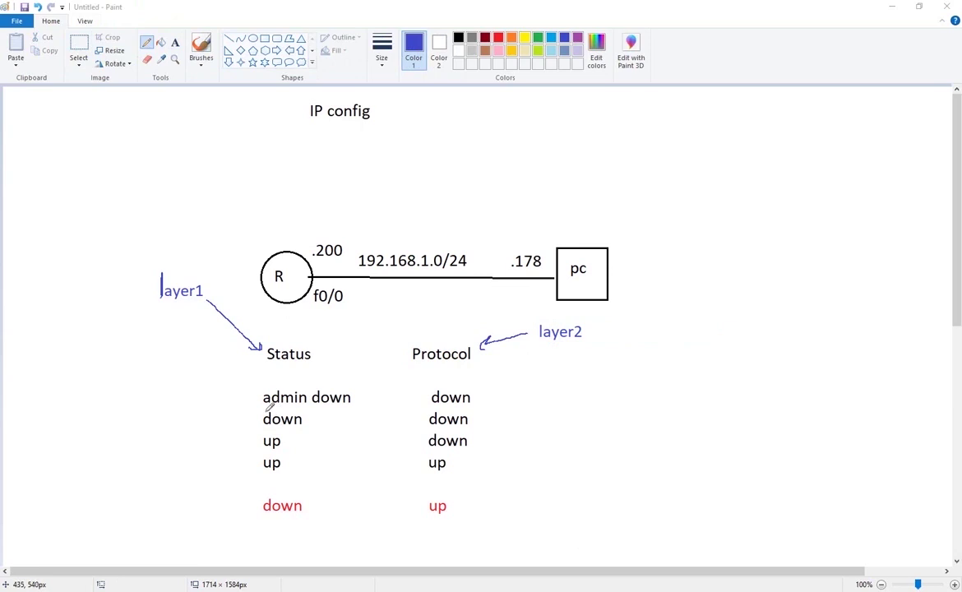
drag(262, 407, 306, 404)
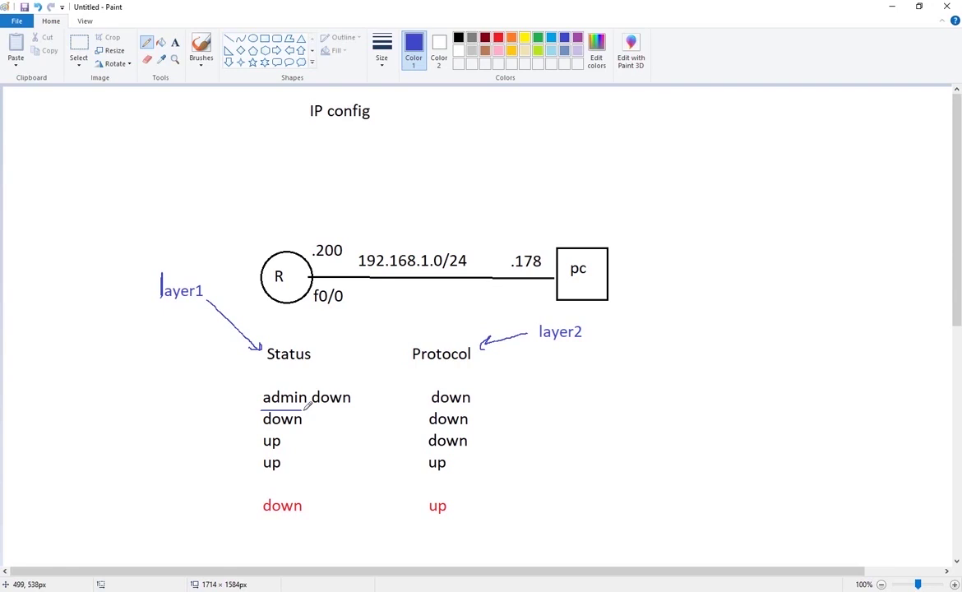
key(ctrl+z)
drag(261, 425, 303, 425)
key(alt+Tab)
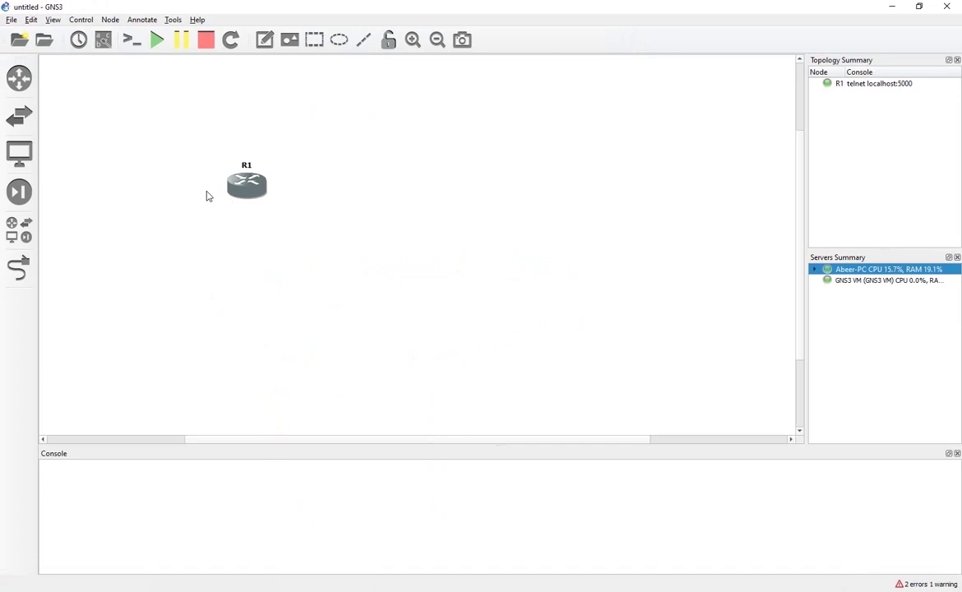
click(892, 6)
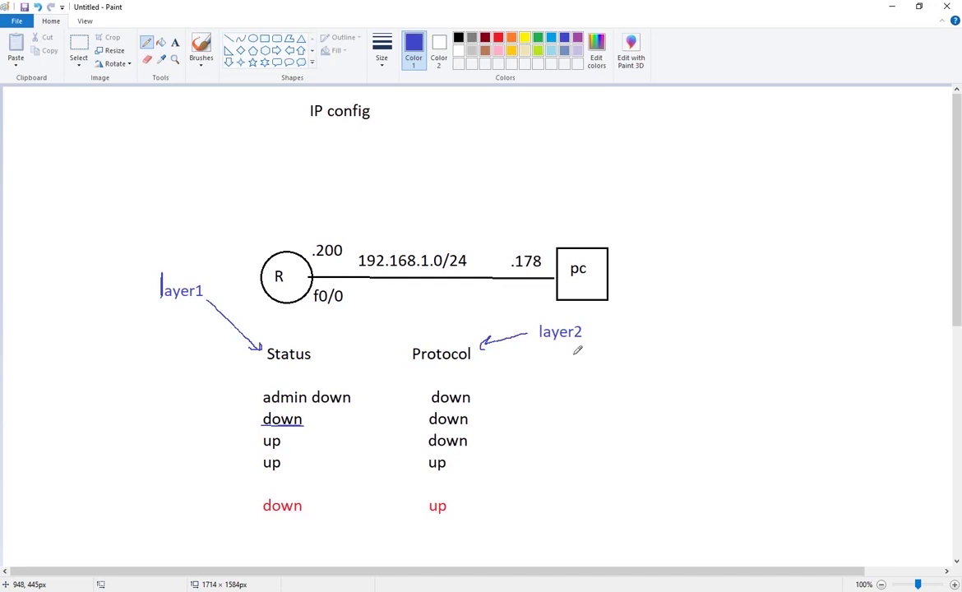
Step: Pencil lines under the red down/up row and fourth-row 'up', plus a forked arrow at the third-row Protocol 'down'
drag(260, 523, 498, 521)
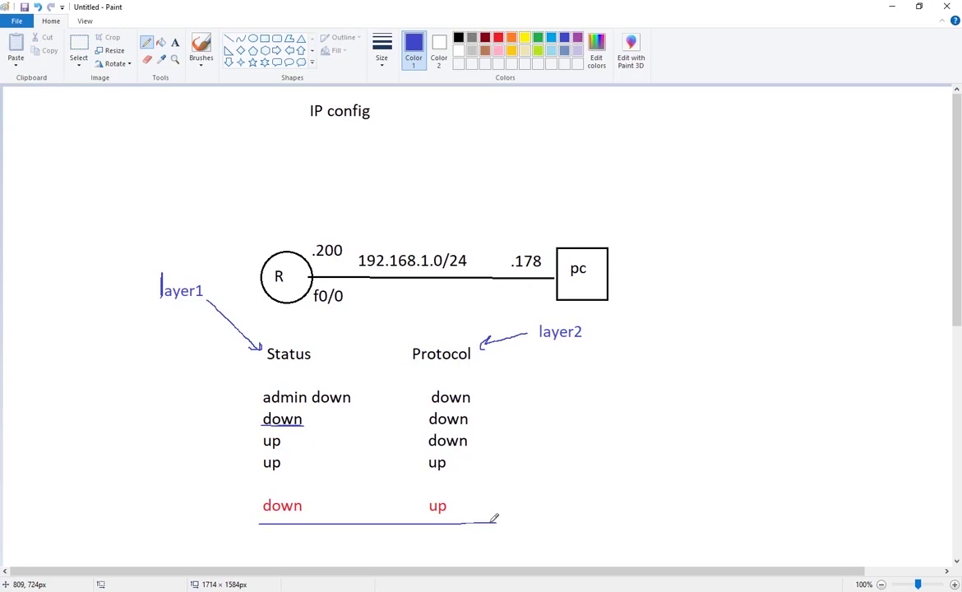
drag(263, 473, 276, 473)
mouse_move(519, 410)
mouse_down()
mouse_move(479, 440)
mouse_move(516, 473)
mouse_up()
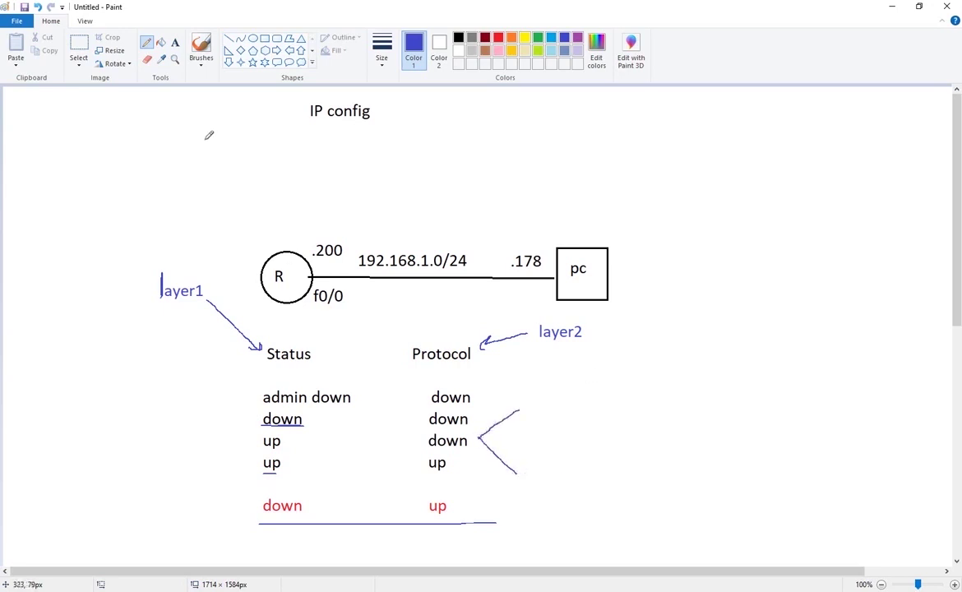
Step: Add text labels 'clocking' at the upper branch end and 'encspulation mismatch' at the lower one
click(175, 43)
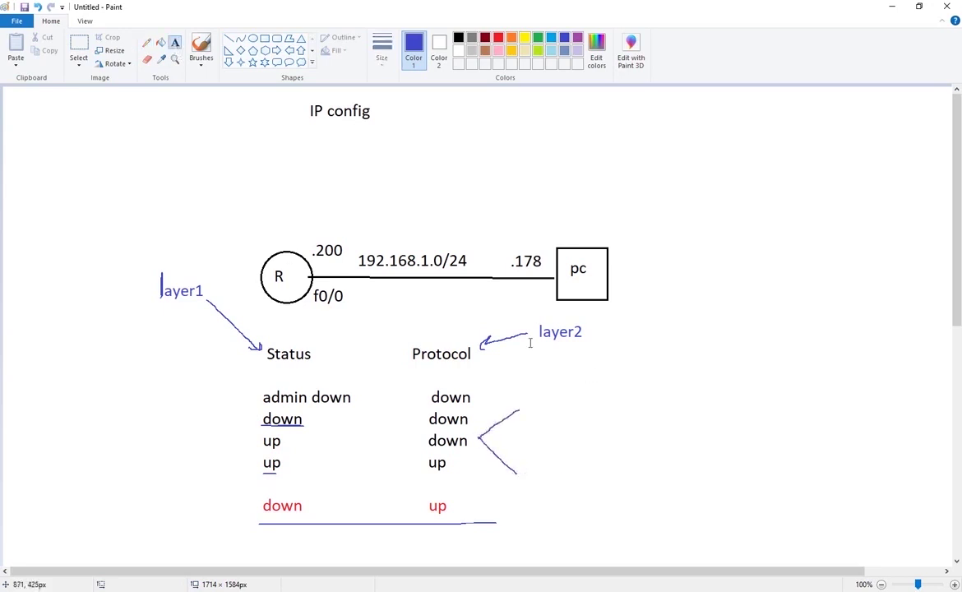
click(522, 396)
text(clocking)
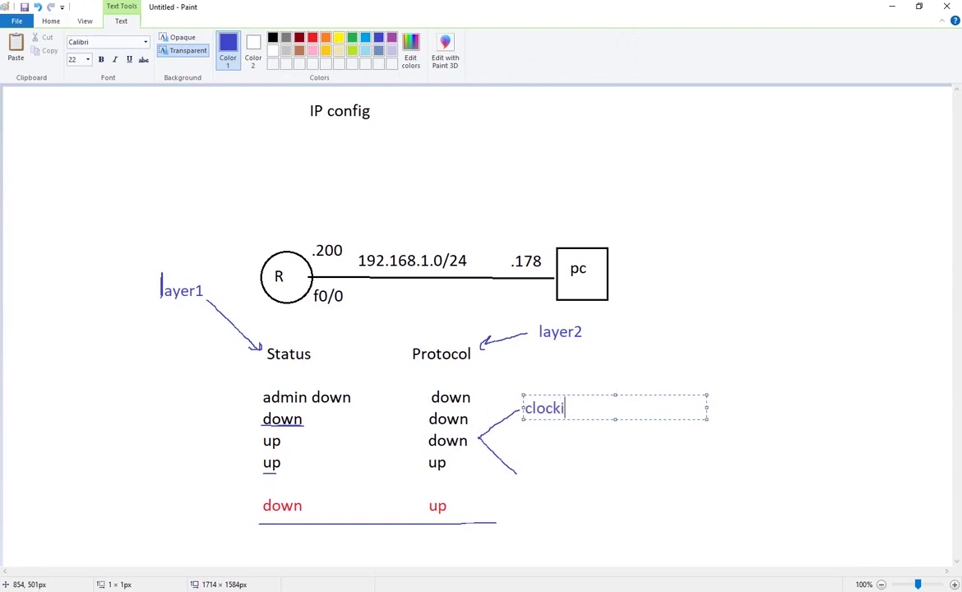
click(523, 468)
click(524, 467)
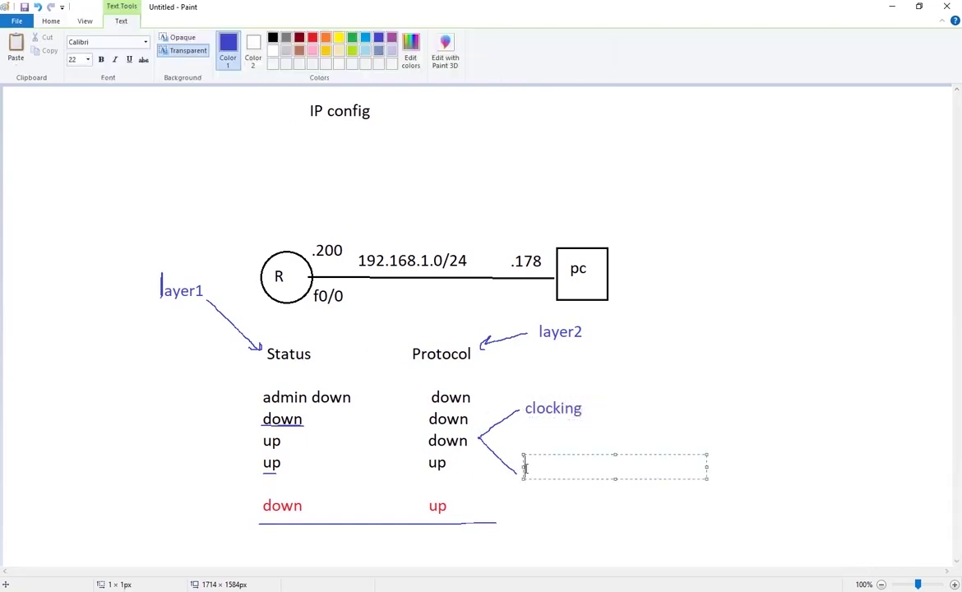
text(encspulat)
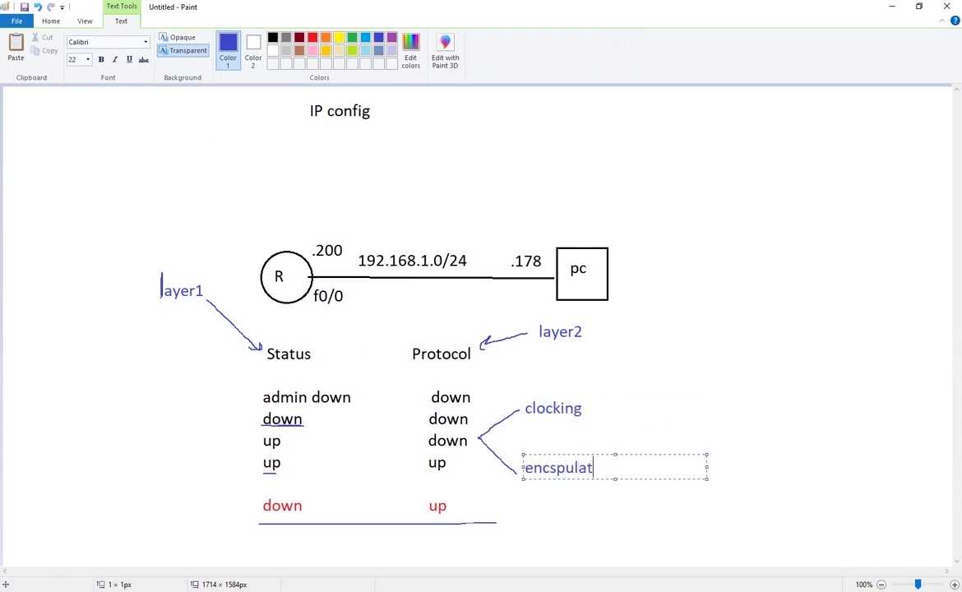
text(ion mismatch)
click(530, 376)
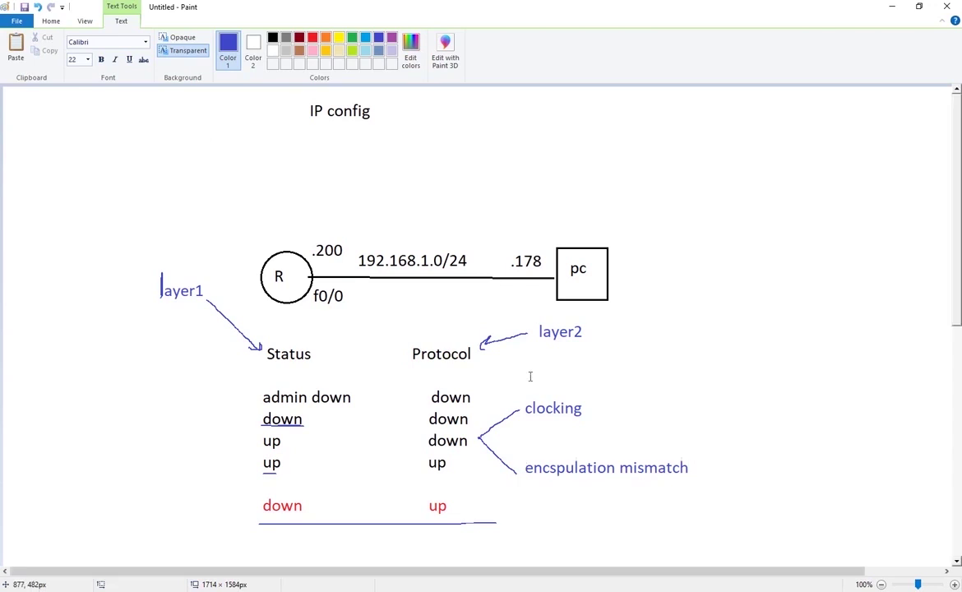
click(147, 42)
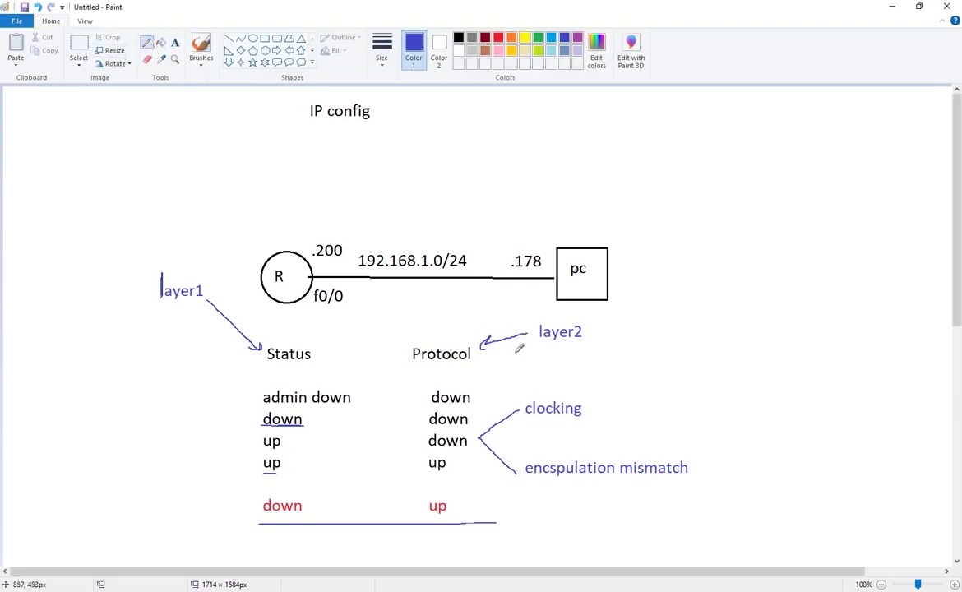
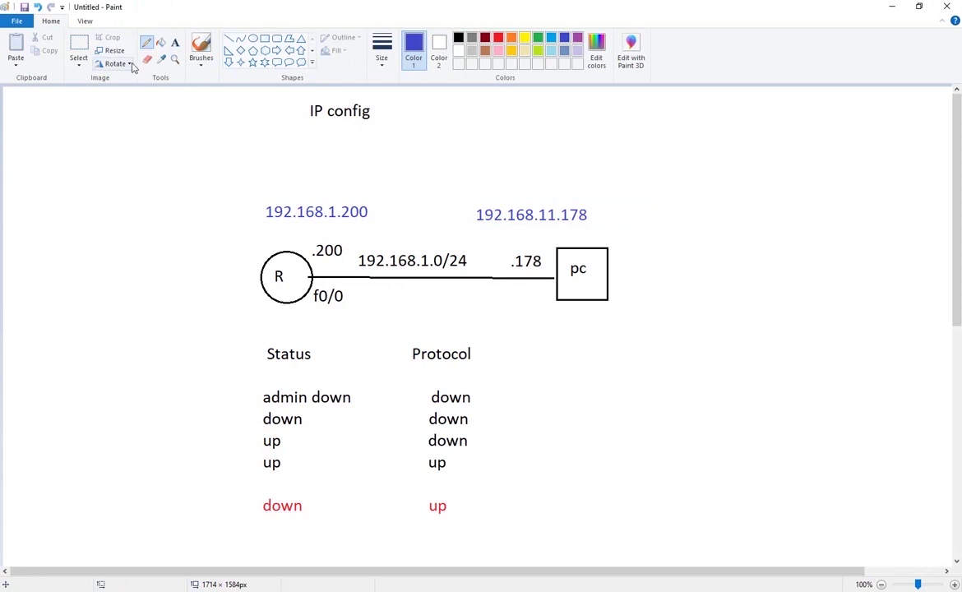
Step: Underline the 11 in 192.168.11.178 in blue, undoing the extra test marks around the router
drag(540, 222, 559, 223)
drag(260, 272, 189, 275)
drag(316, 276, 314, 286)
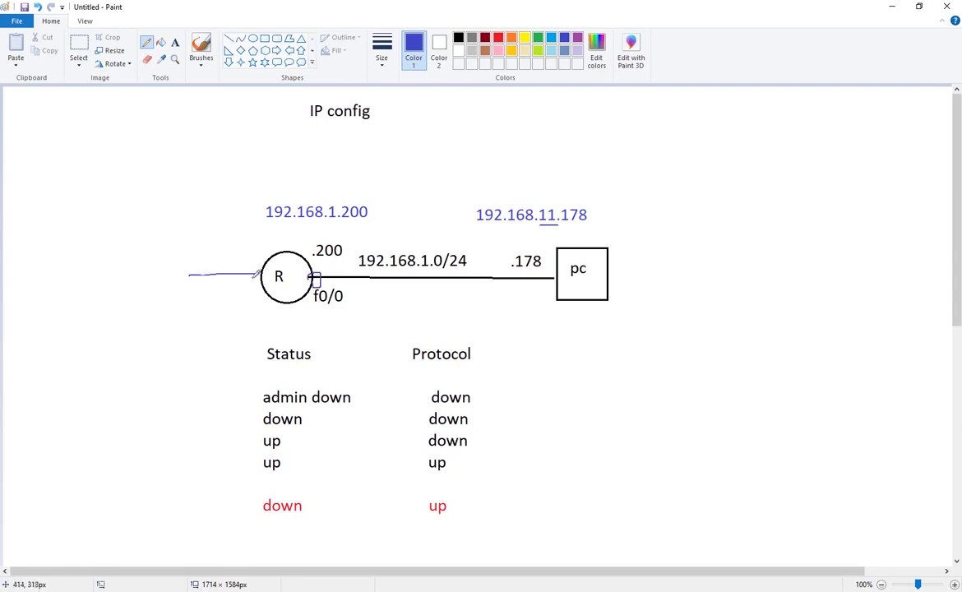
drag(260, 272, 257, 286)
key(ctrl+z)
key(ctrl+z)
key(ctrl+z)
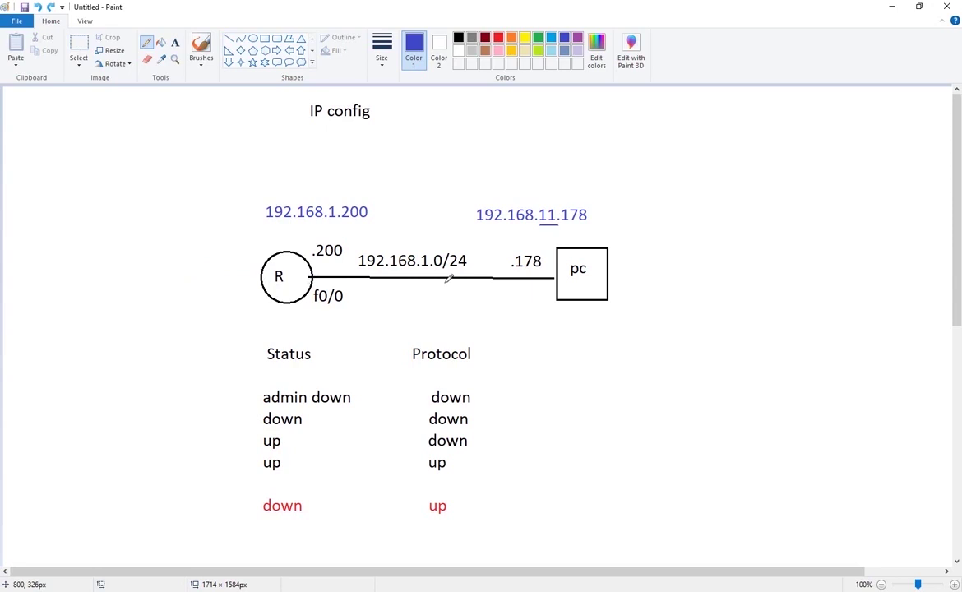
drag(552, 268, 553, 286)
drag(315, 268, 315, 282)
key(ctrl+z)
key(ctrl+z)
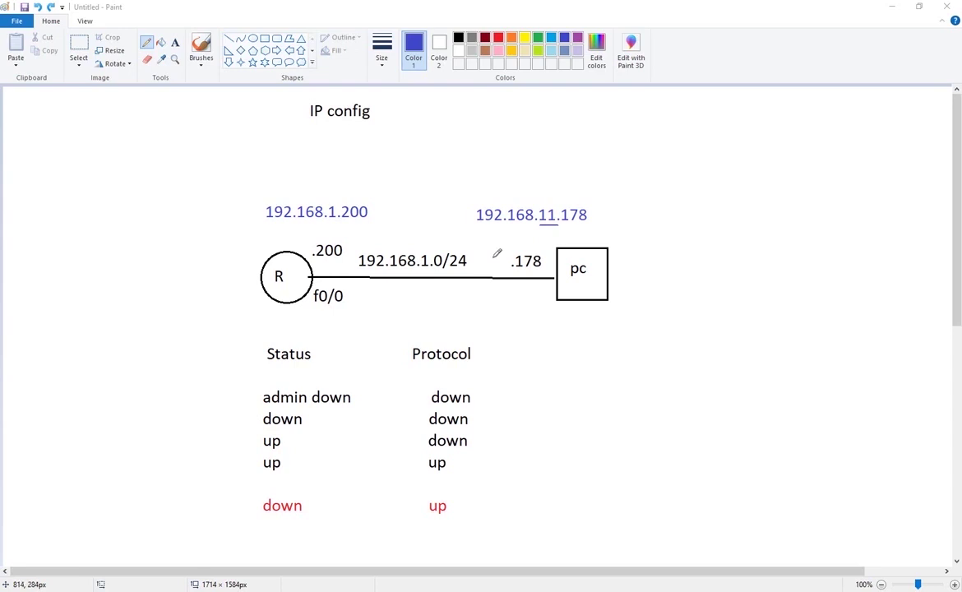
Step: Undo the underline and purple IP addresses, delete the Status/Protocol table, then list GNS3's end devices
key(ctrl+z)
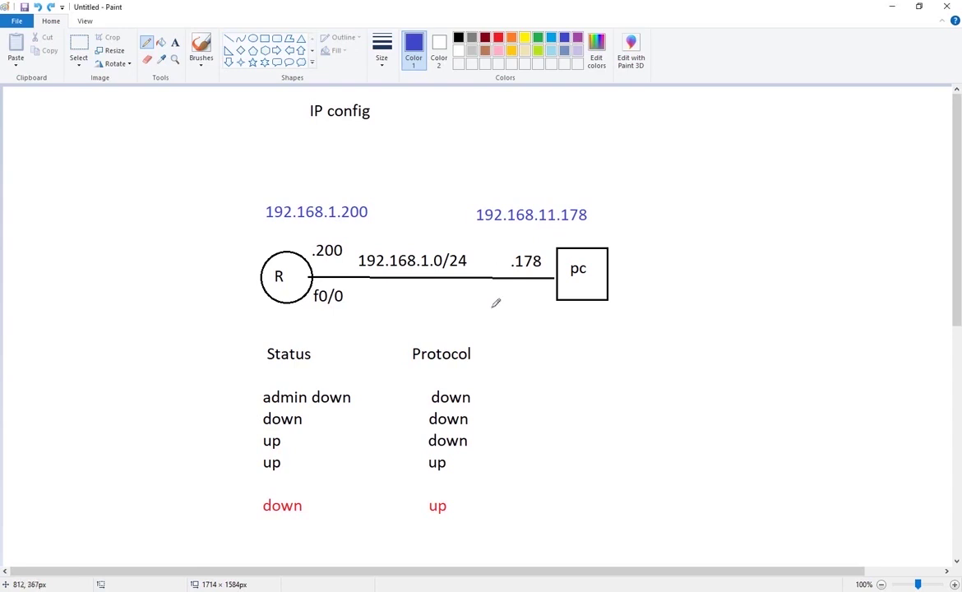
key(ctrl+z)
key(ctrl+z)
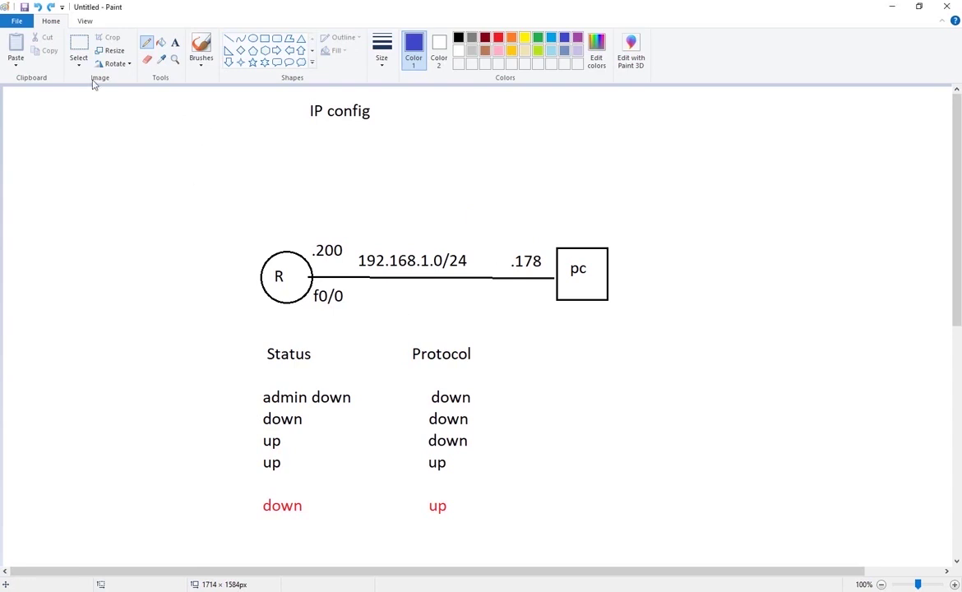
click(79, 45)
drag(253, 323, 591, 552)
key(Delete)
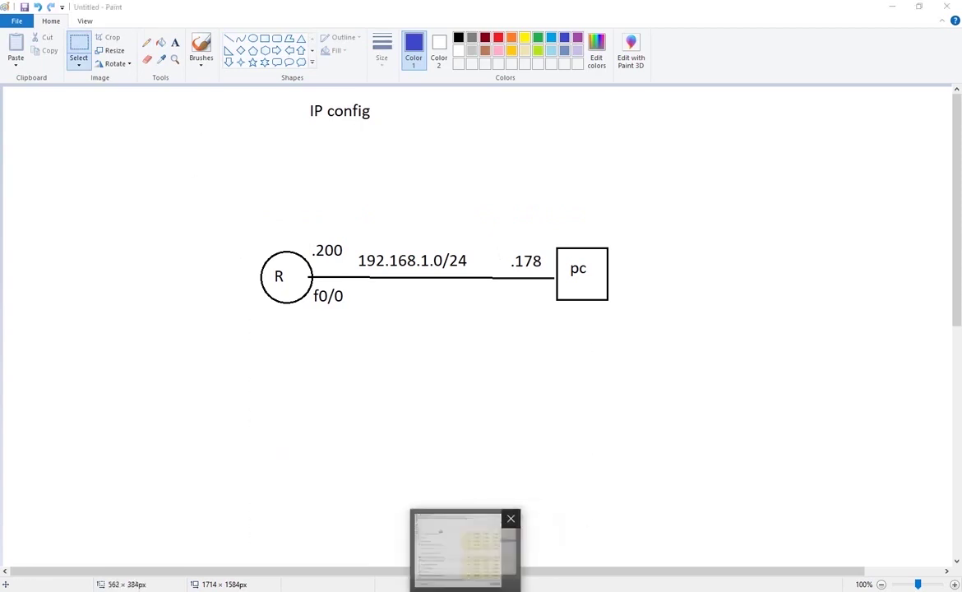
click(466, 547)
click(17, 160)
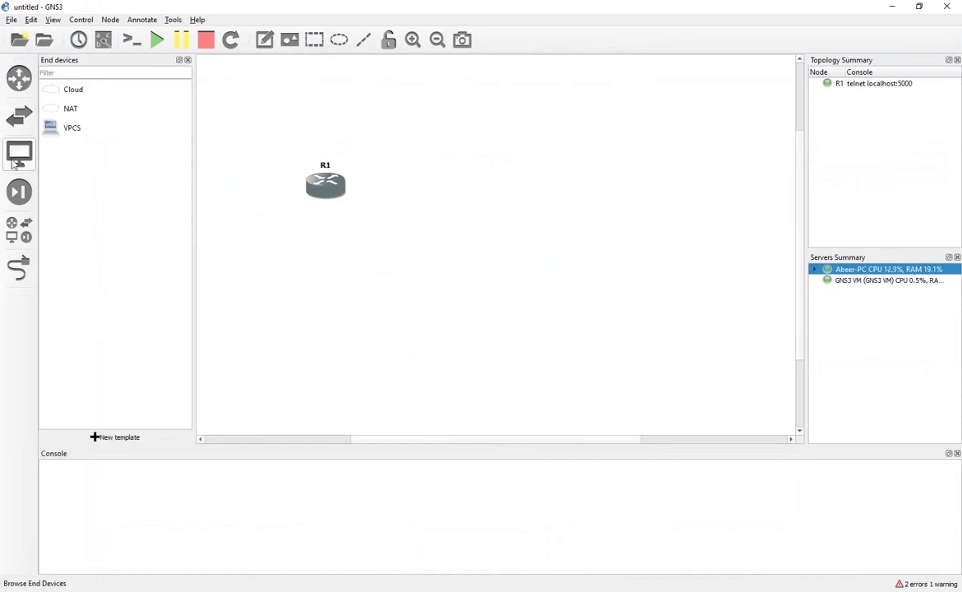
Step: Place a Cloud node on the local server beside R1 and nudge Cloud1 slightly upward
click(70, 130)
click(67, 116)
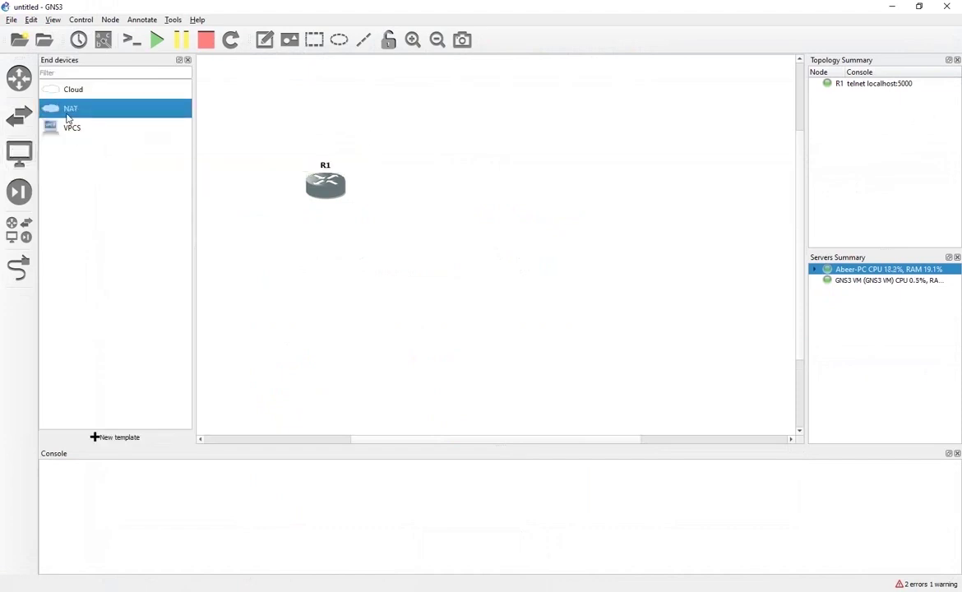
drag(79, 92, 533, 197)
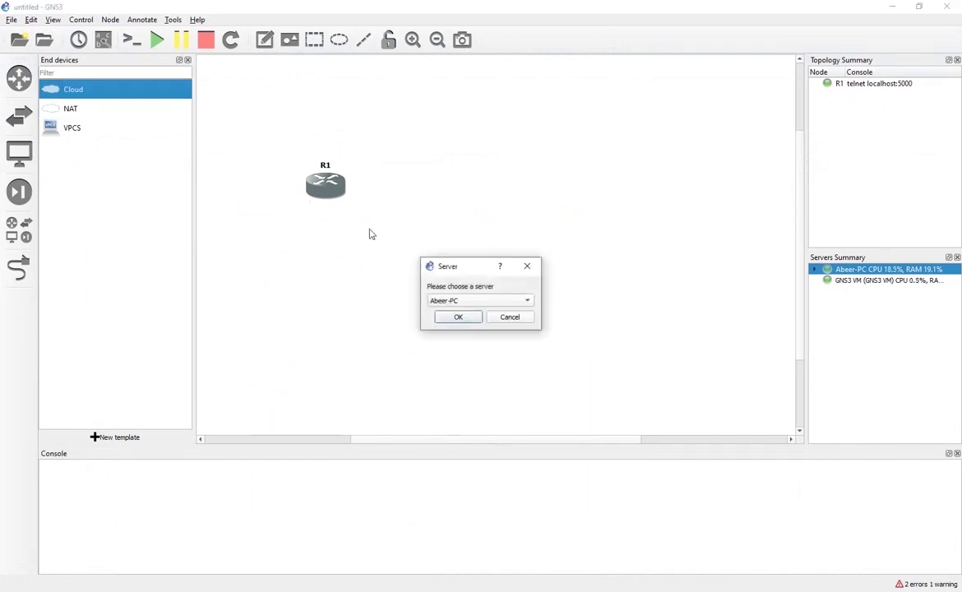
click(465, 316)
drag(589, 216, 590, 205)
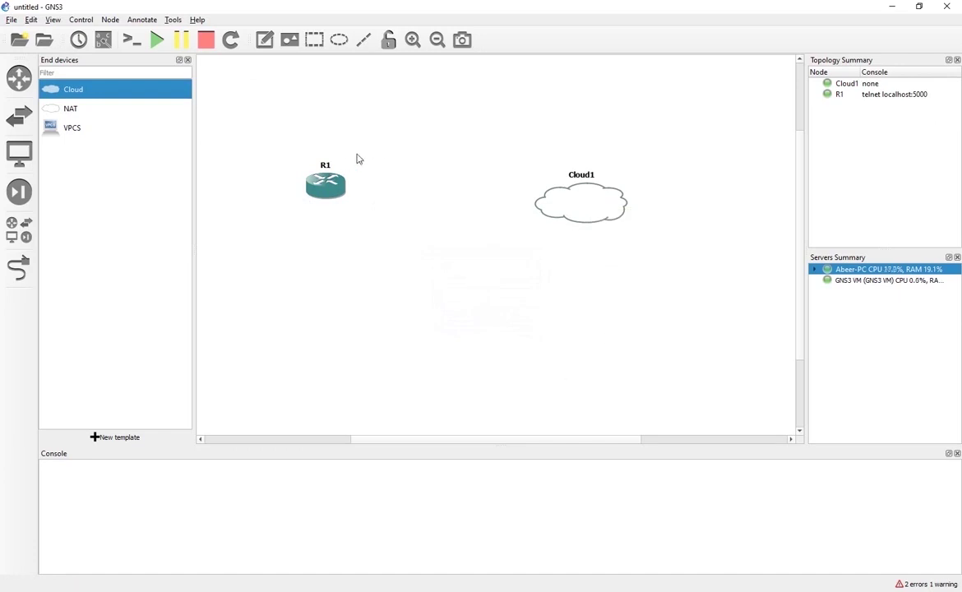
Step: Briefly check the host's Network Connections window, then return to GNS3
click(692, 588)
drag(840, 174, 468, 230)
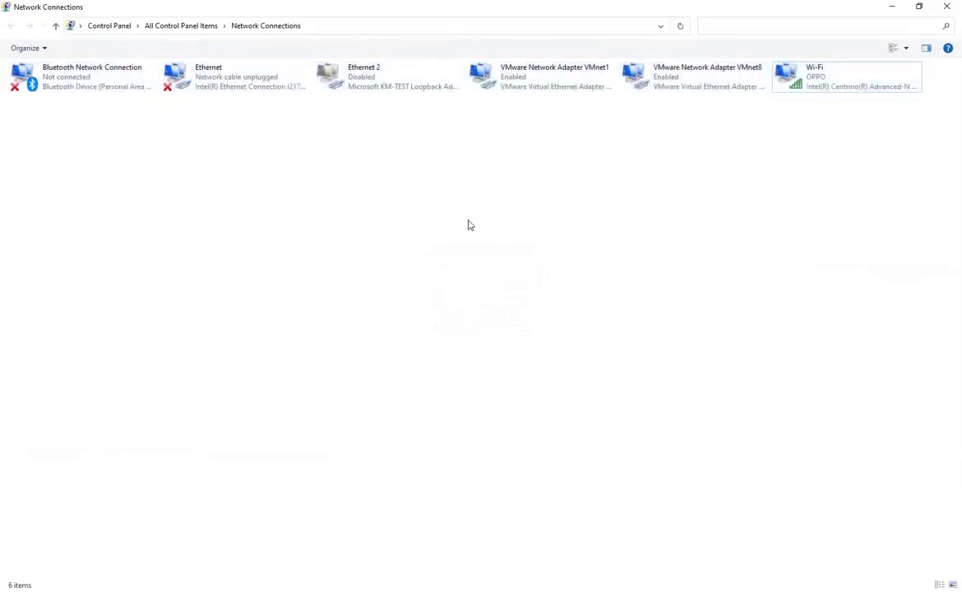
click(893, 8)
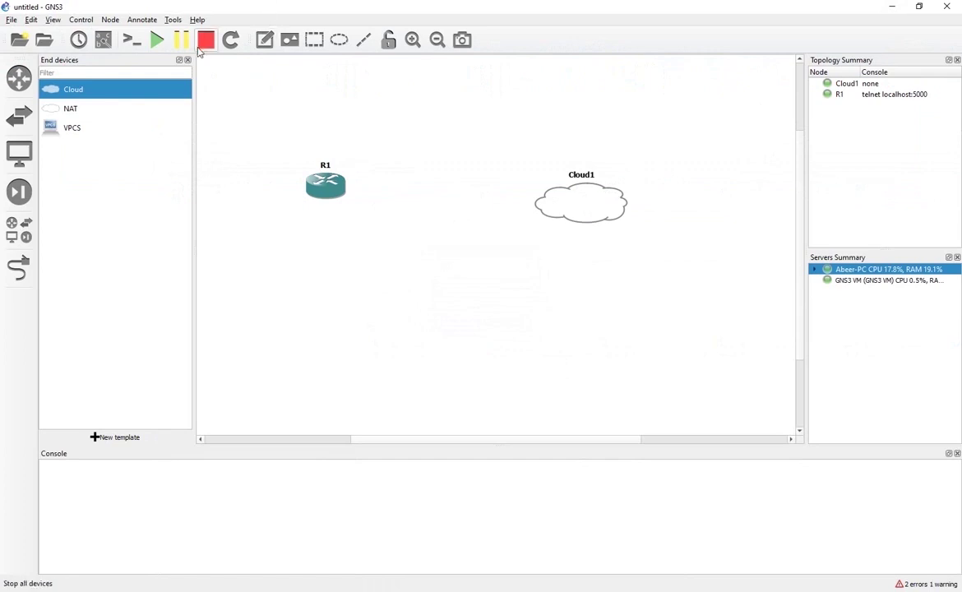
Step: Replace Cloud1's Ethernet interface with the host's Wi-Fi adapter and save the configuration
click(187, 60)
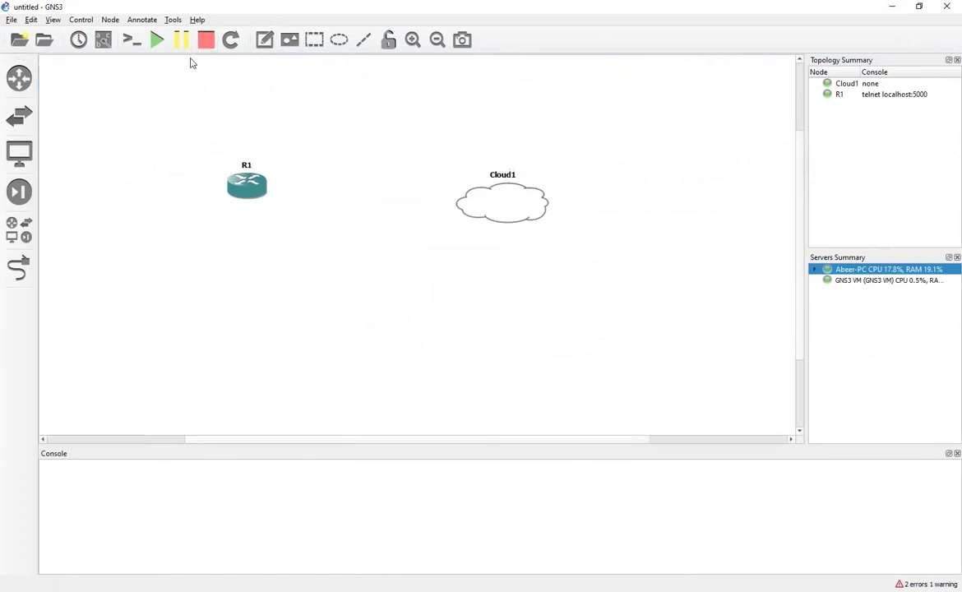
right_click(508, 204)
click(599, 205)
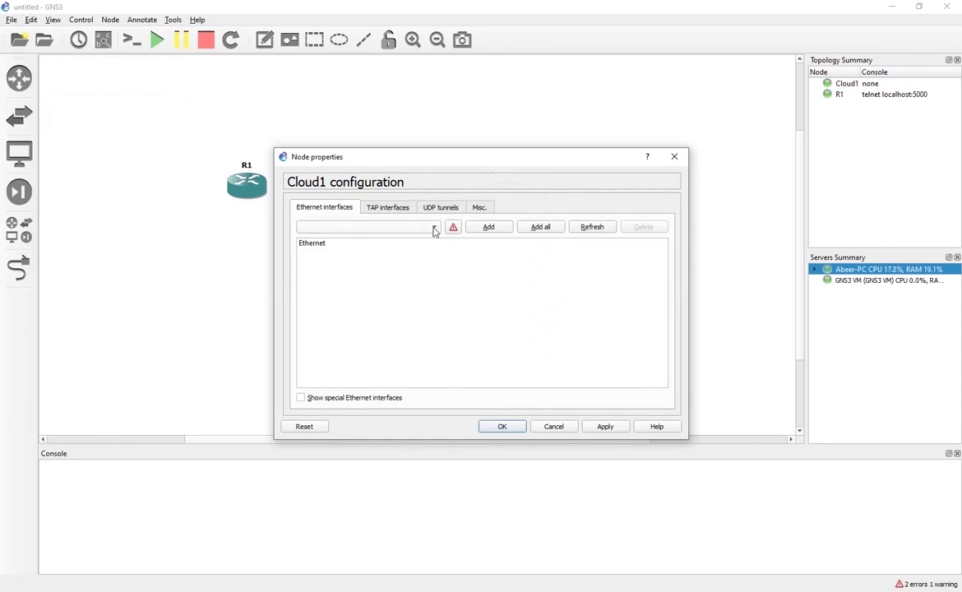
click(318, 246)
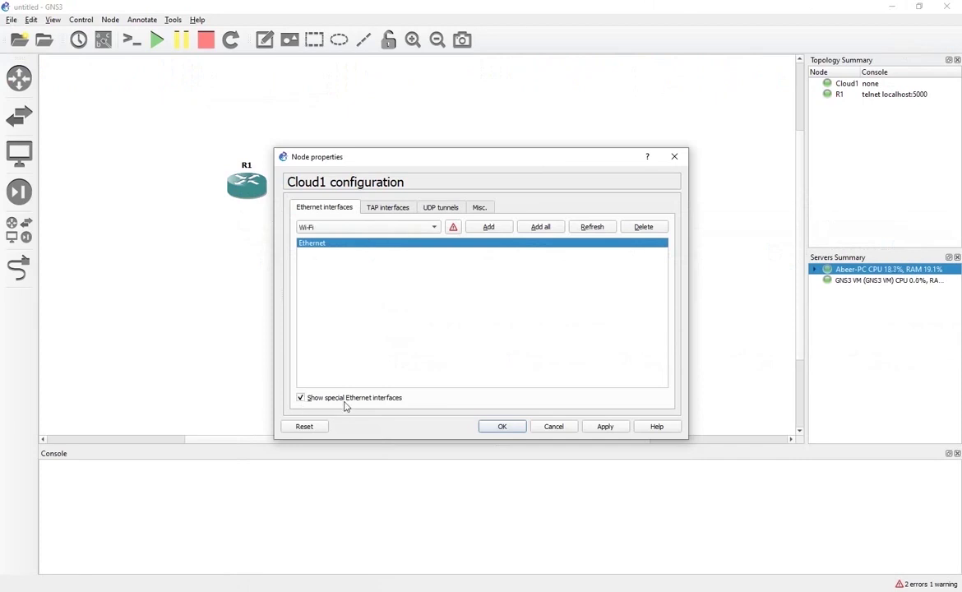
click(643, 227)
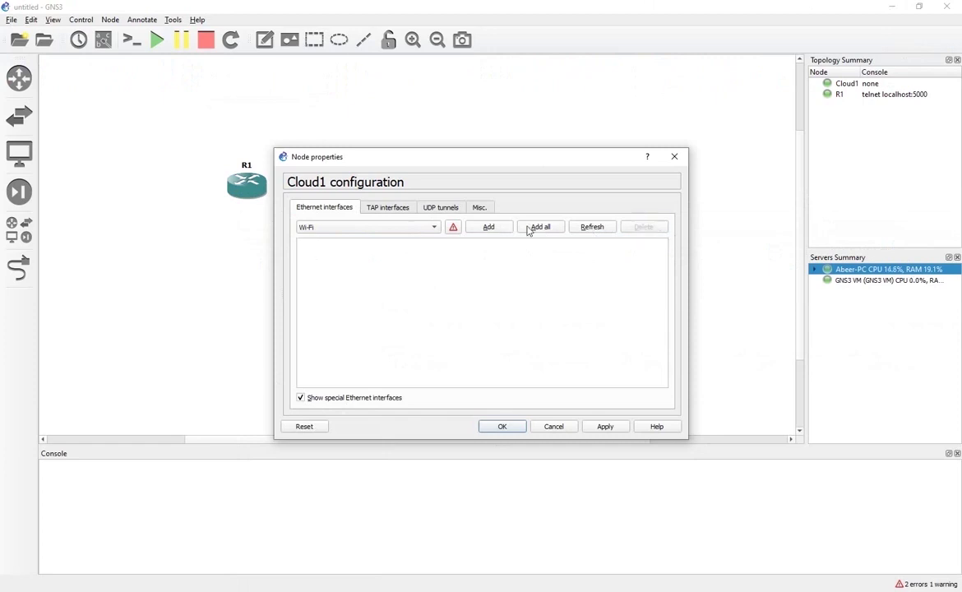
click(429, 227)
click(317, 228)
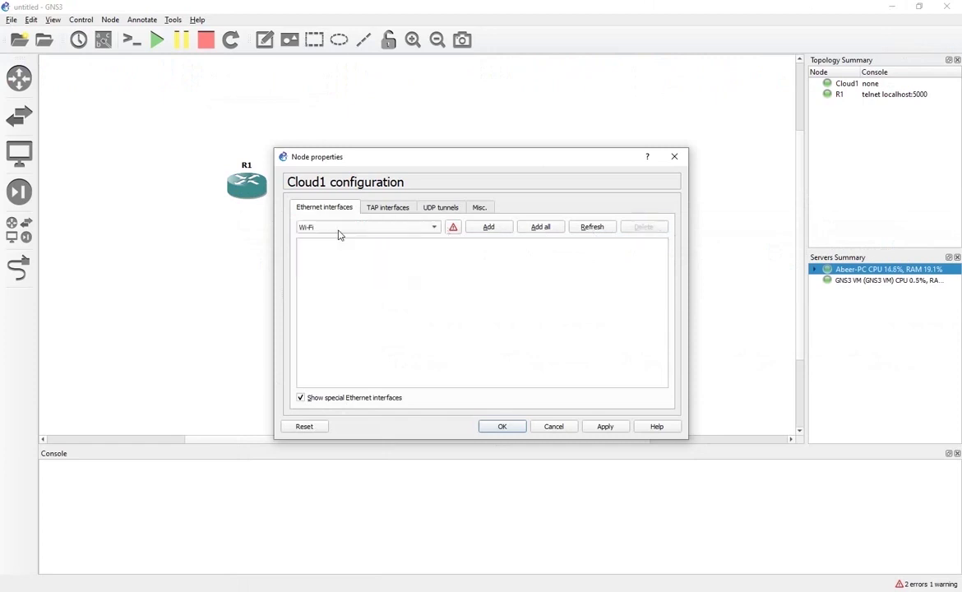
click(490, 227)
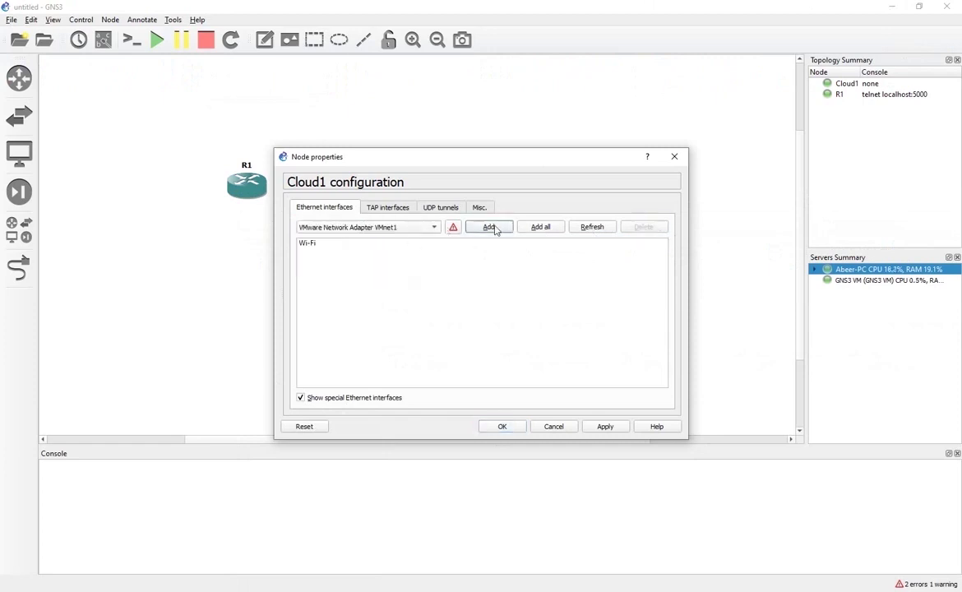
click(514, 427)
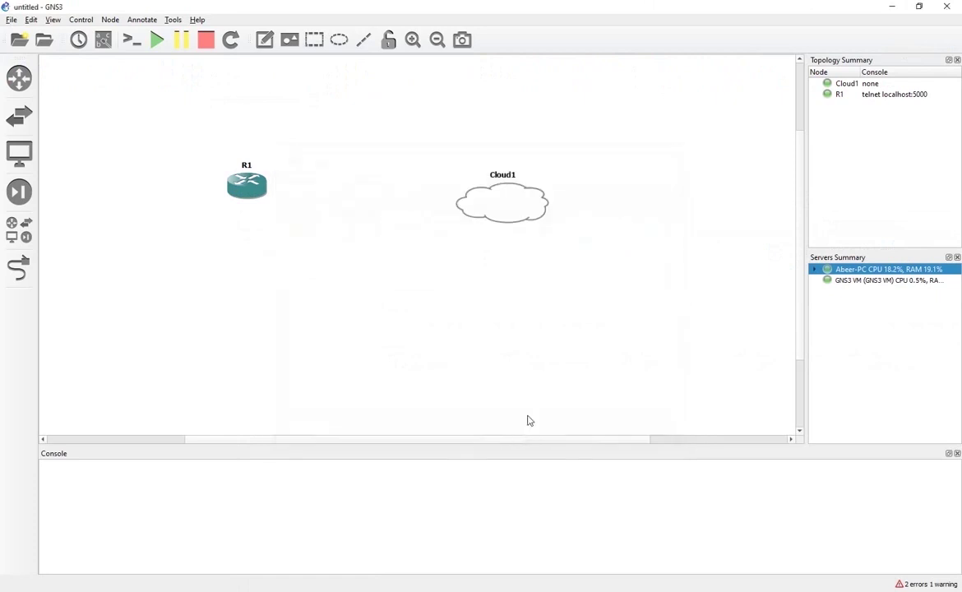
Step: Draw a link from R1's FastEthernet0/0 to Cloud1's Wi-Fi interface
click(18, 275)
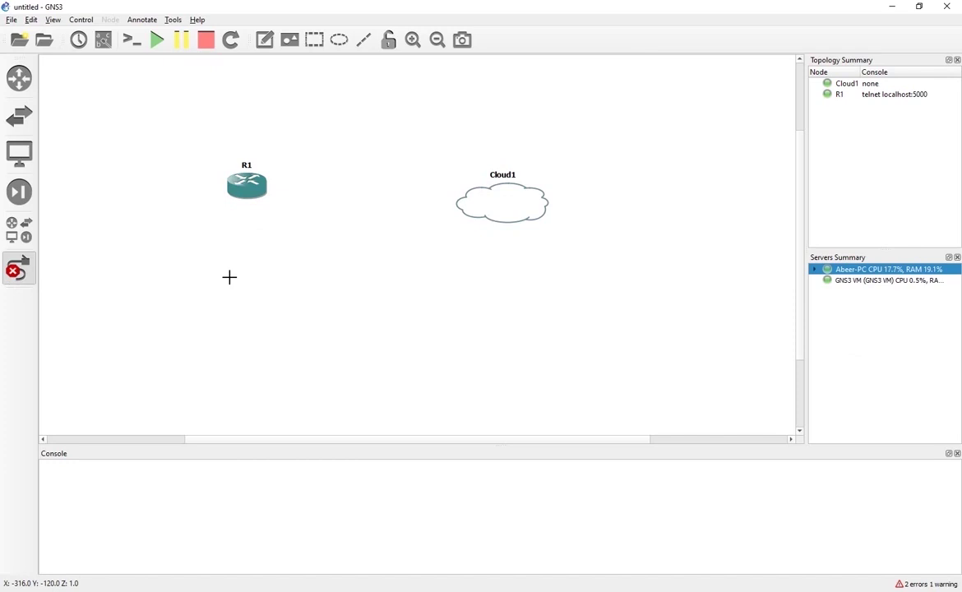
click(256, 187)
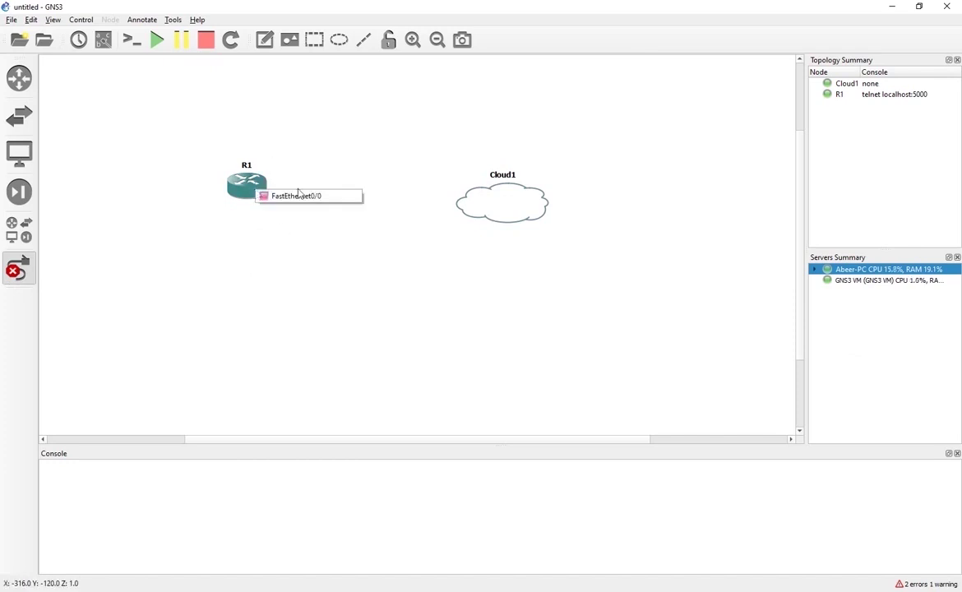
click(352, 199)
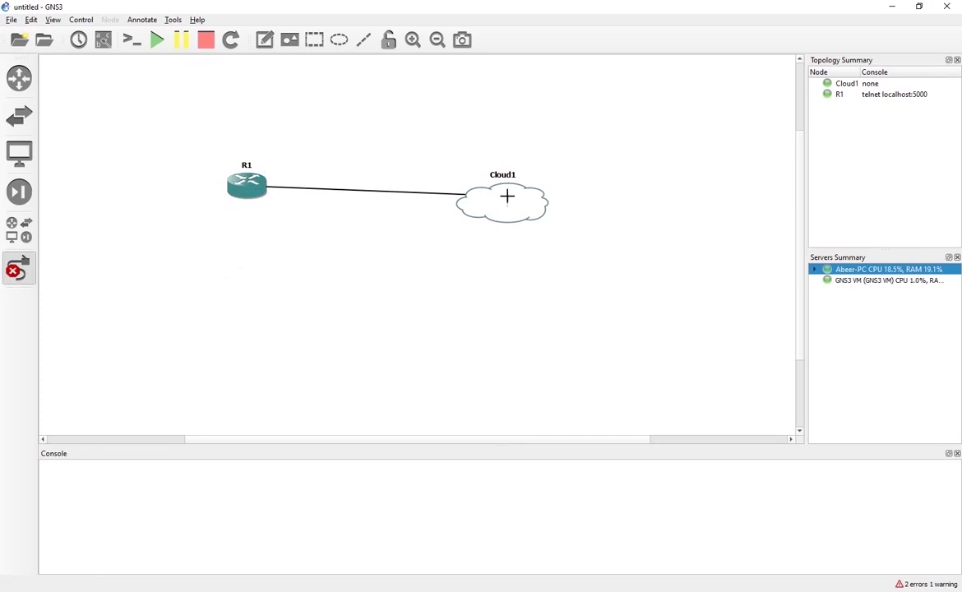
click(509, 203)
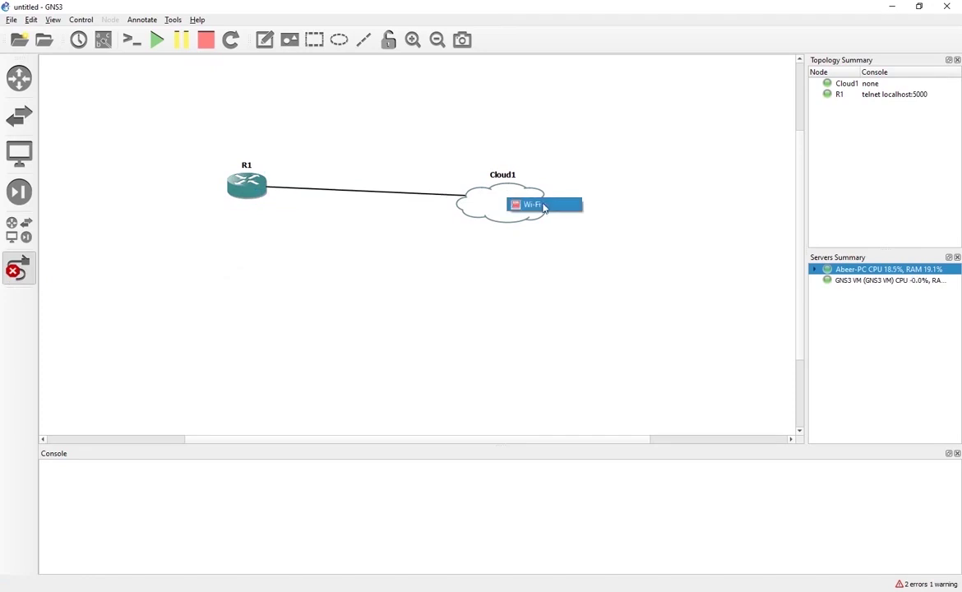
click(543, 203)
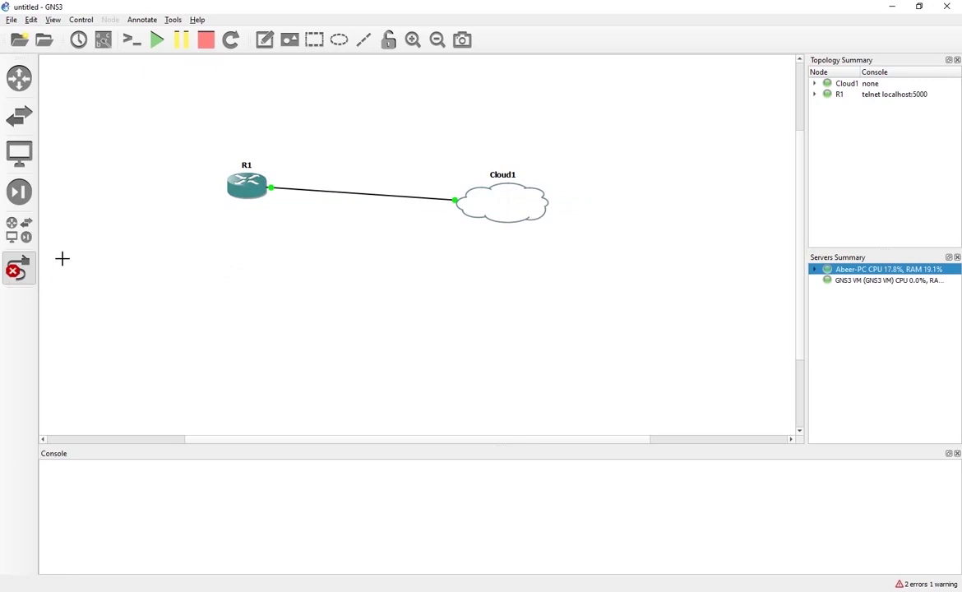
key(Escape)
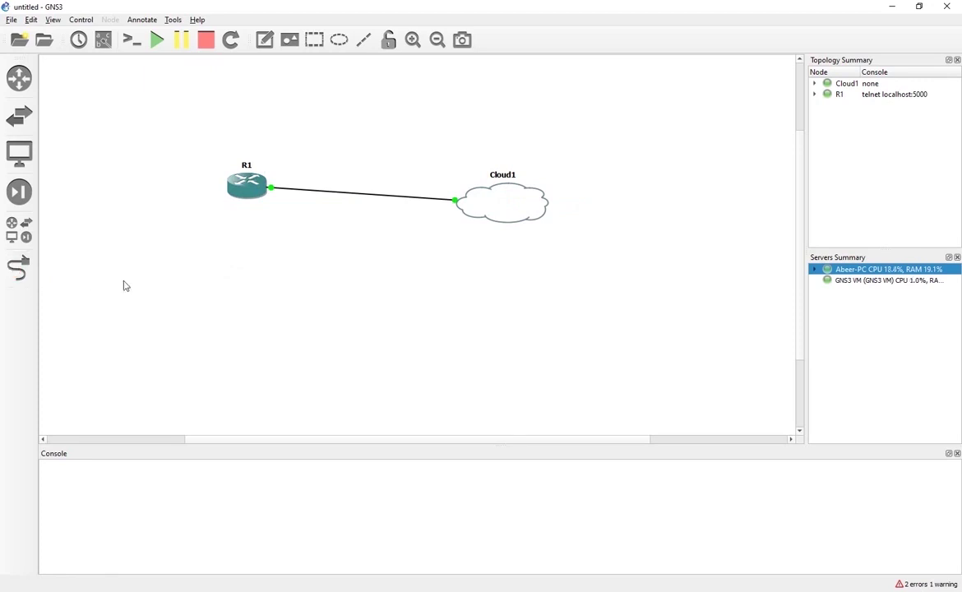
Step: Move R1 left, show interface labels, and reposition the Wi-Fi label below the link end
drag(244, 188, 177, 199)
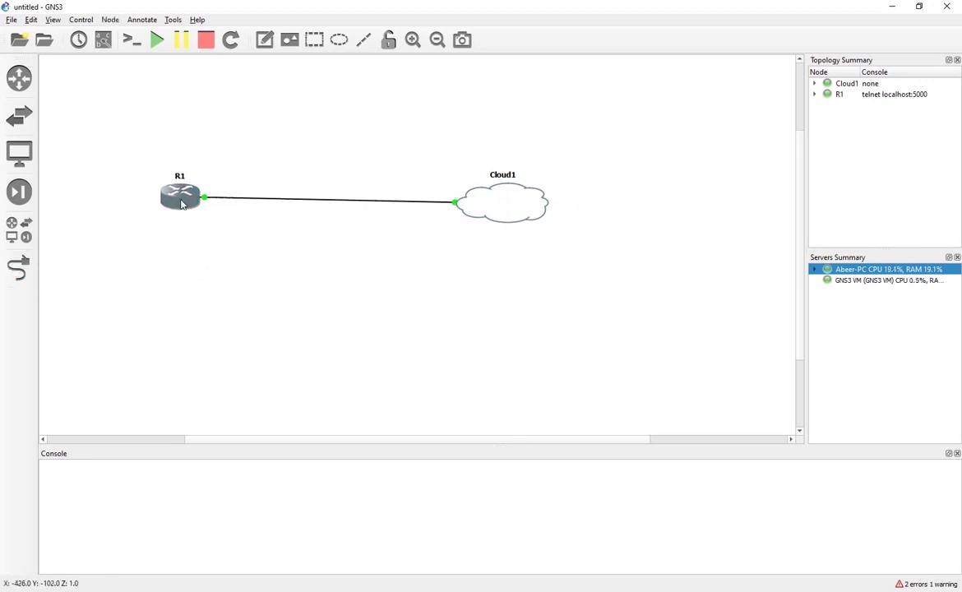
click(104, 40)
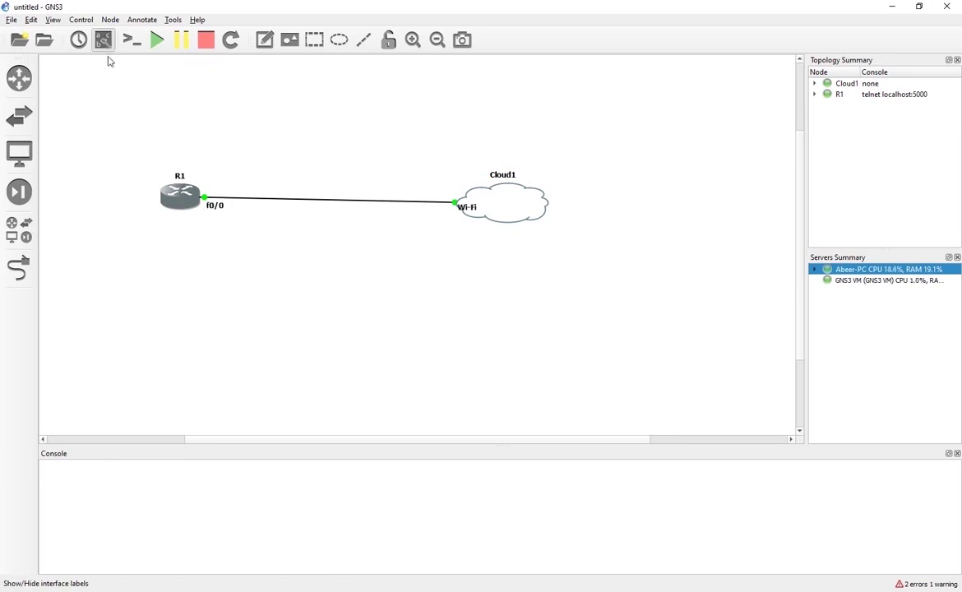
drag(467, 207, 547, 200)
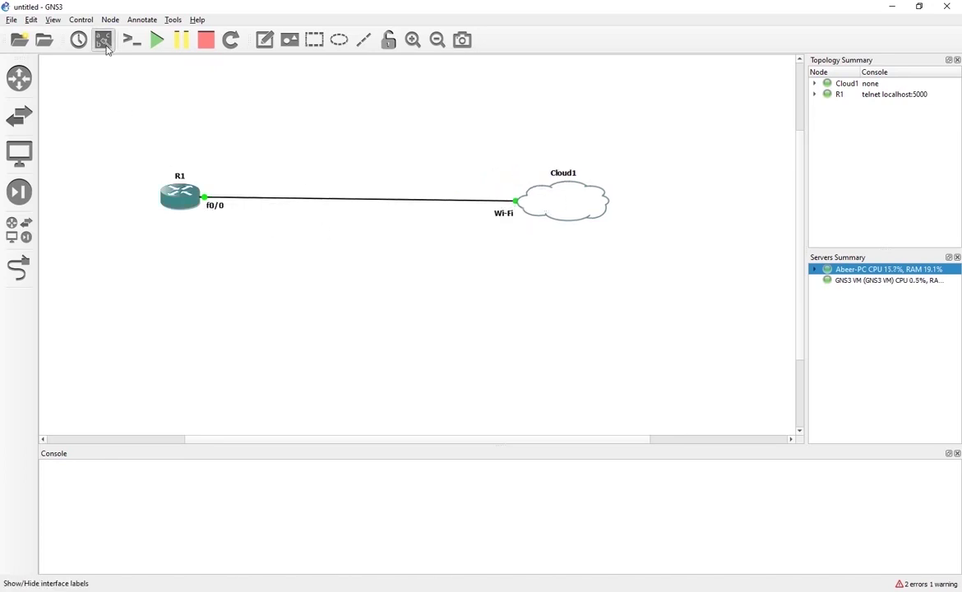
Step: Close the End devices panel and review Cloud1's configuration without changing it
click(19, 78)
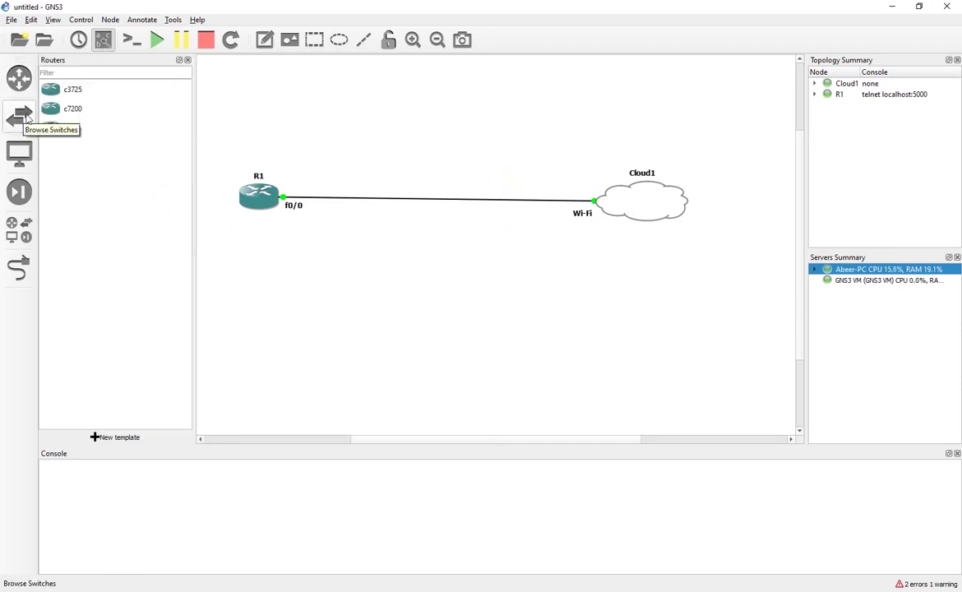
click(25, 151)
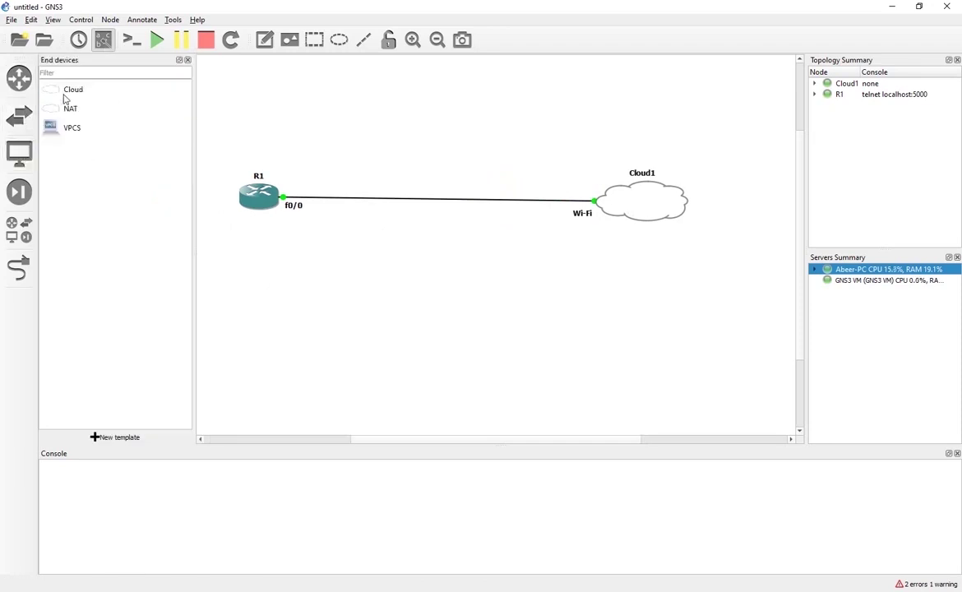
click(187, 60)
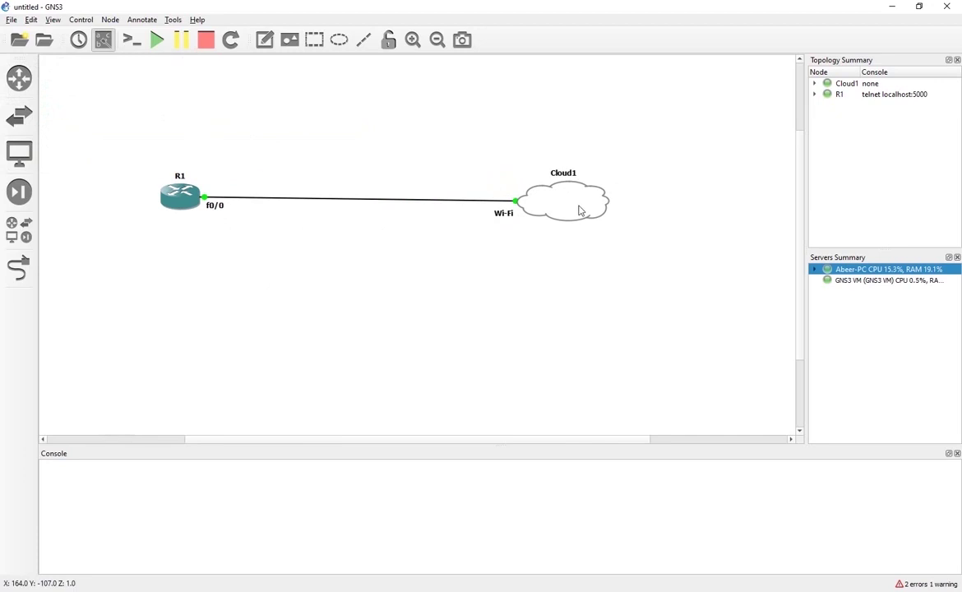
right_click(579, 210)
click(610, 214)
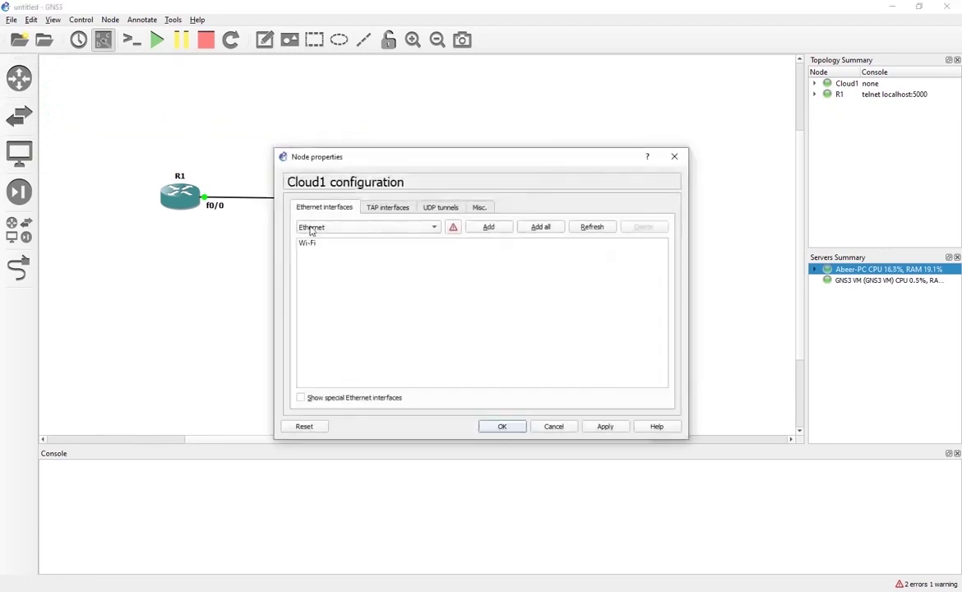
click(559, 426)
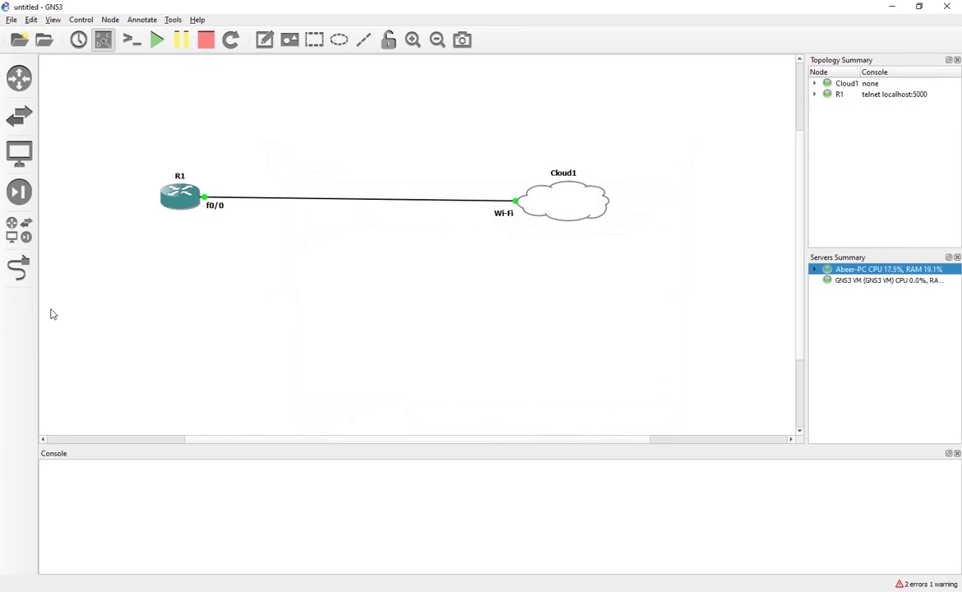
click(18, 269)
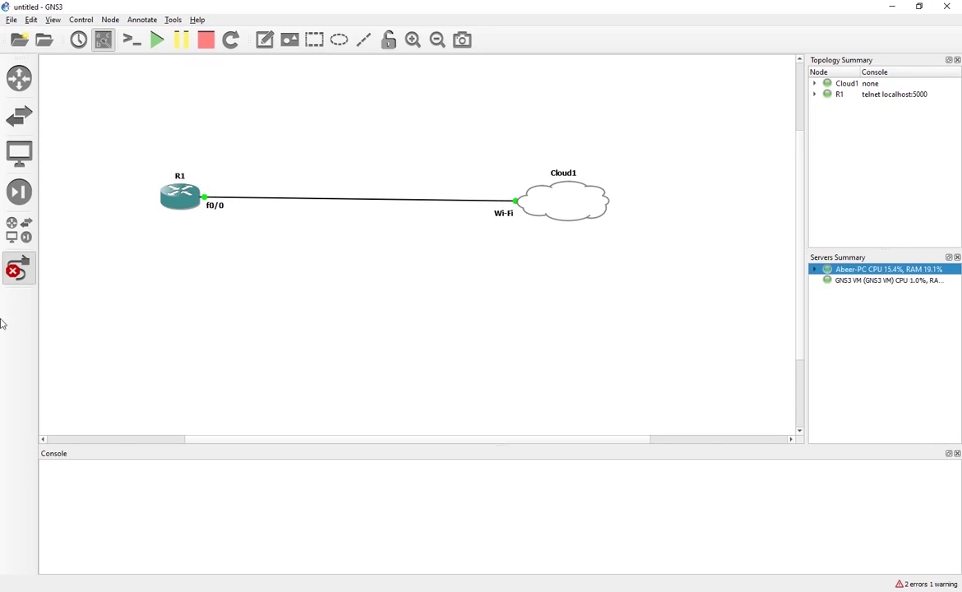
click(18, 269)
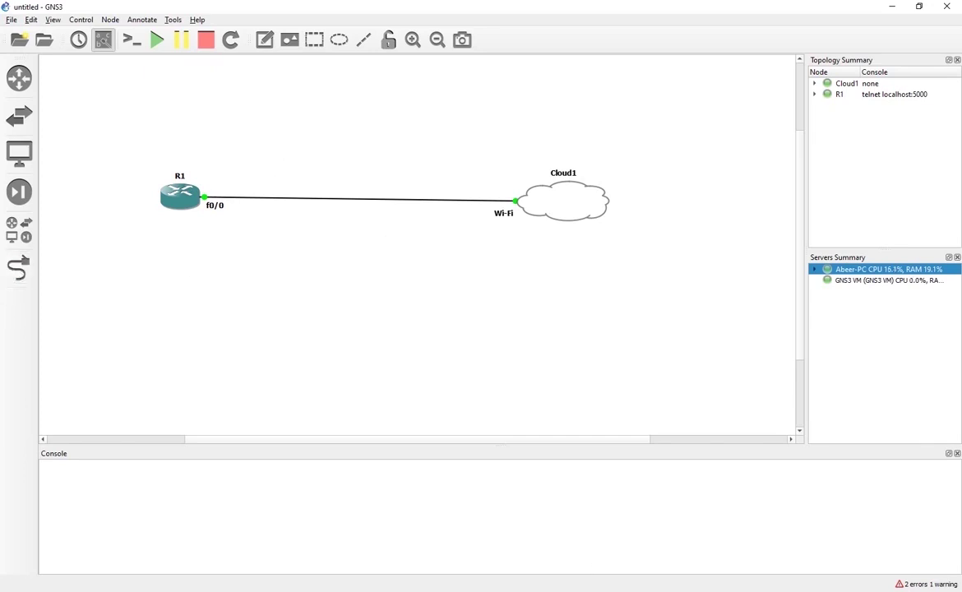
Step: Run 'do show ip int b' on R1 to check FastEthernet0/0's status
key(alt+Tab)
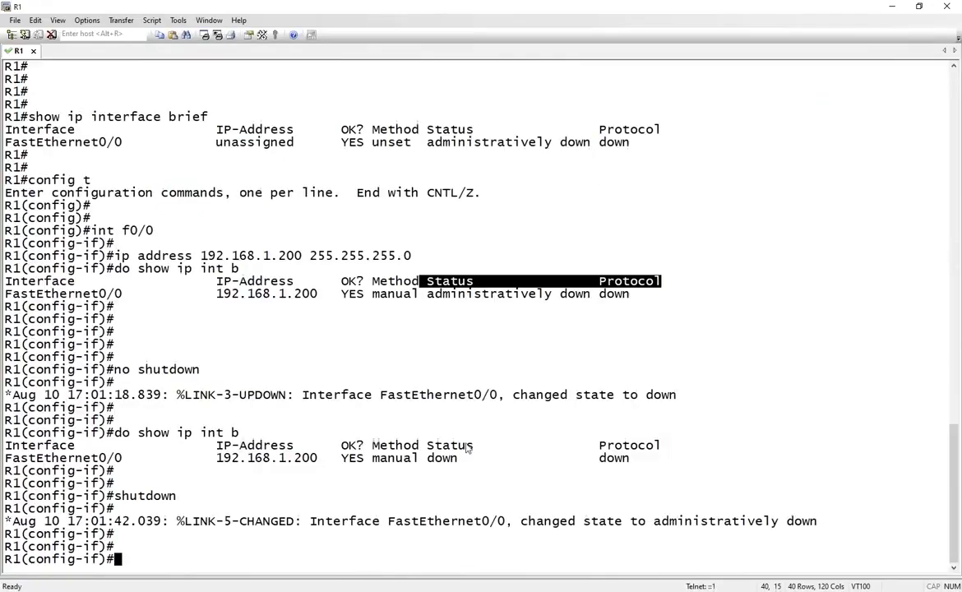
key(Return)
key(Return)
key(Return)
key(Return)
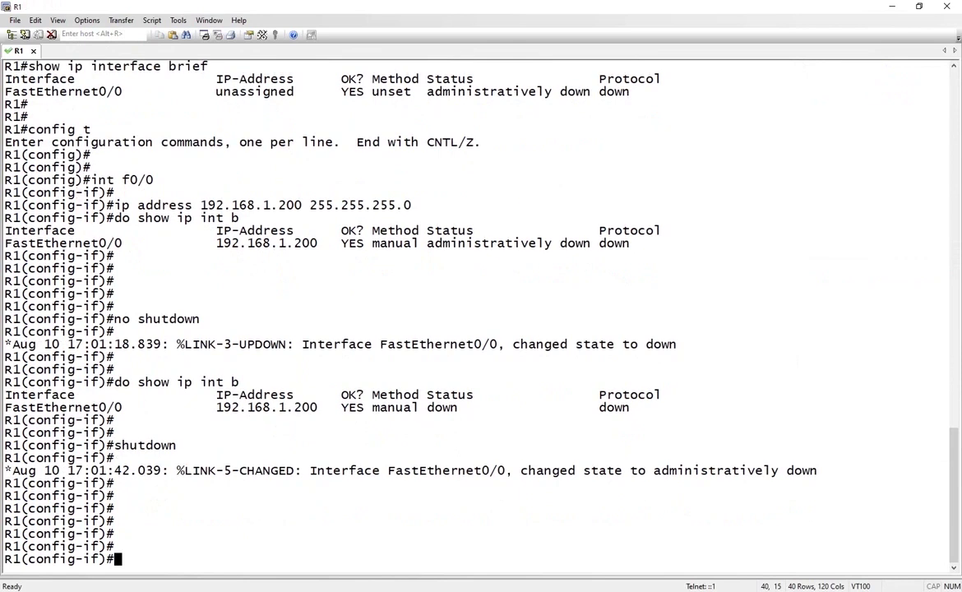
text(do show ip int b)
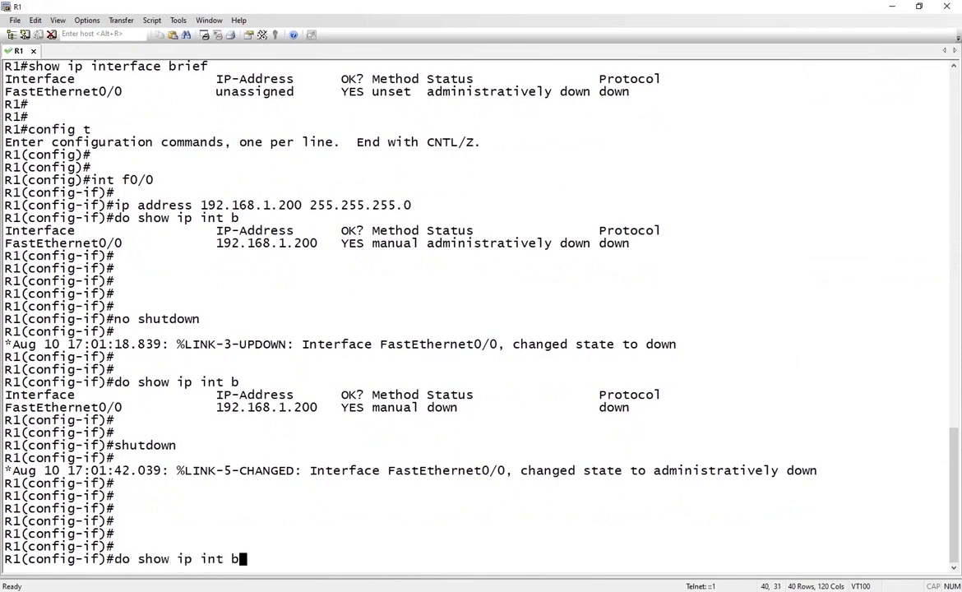
key(Return)
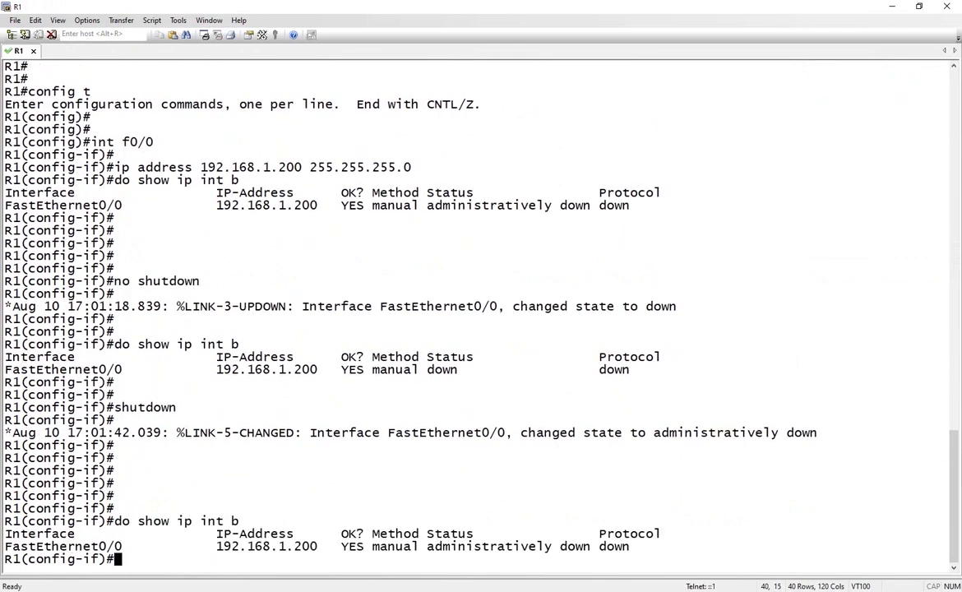
Step: Re-enable R1's FastEthernet0/0 with 'no shut'
key(Return)
key(Return)
key(Return)
text(no)
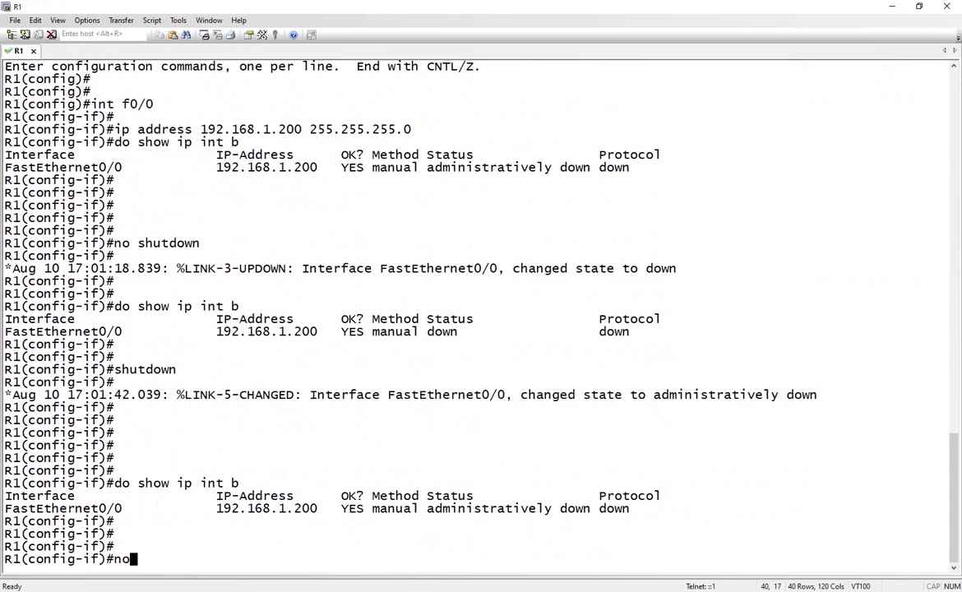
text( shut)
key(Return)
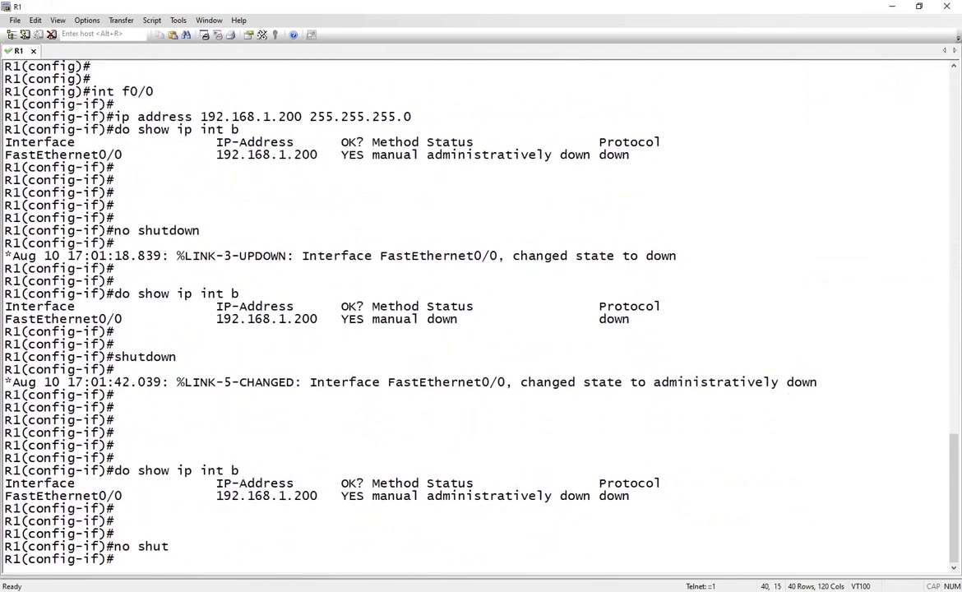
key(alt+Tab)
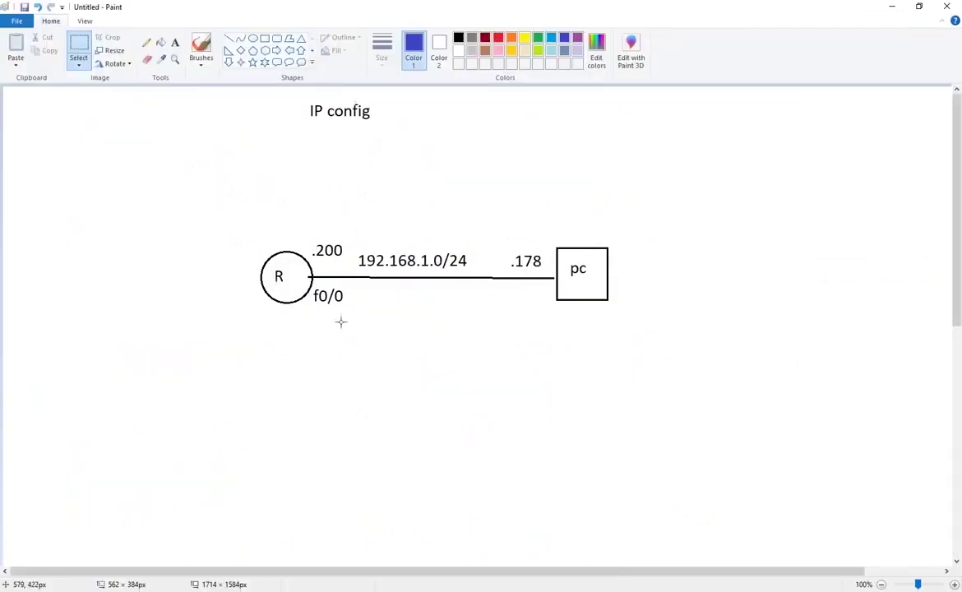
Step: Add black text notes 'ping:', '- user mode', '- enable mode' below the diagram
click(176, 42)
click(458, 37)
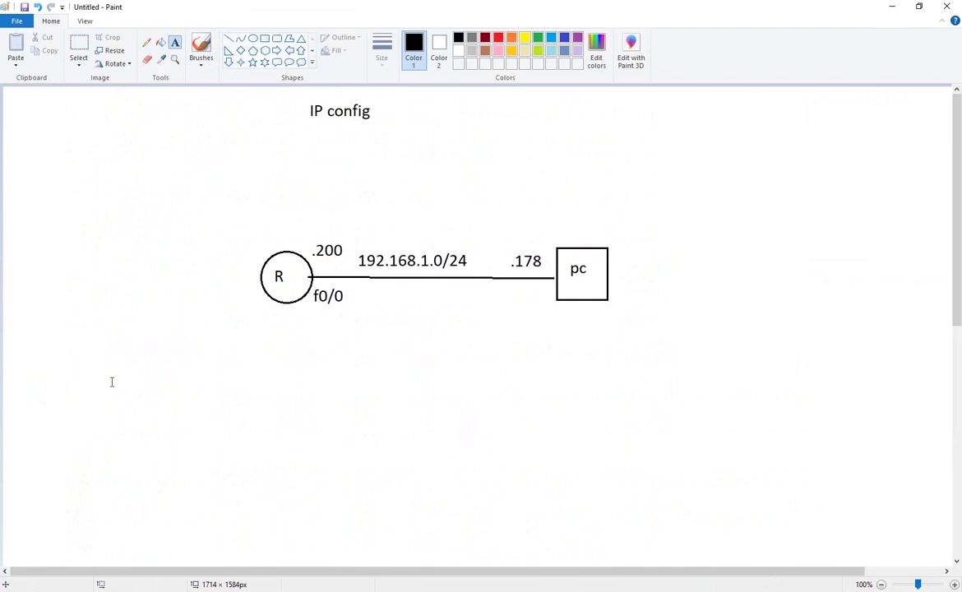
click(42, 331)
drag(224, 354, 376, 507)
text(ping:)
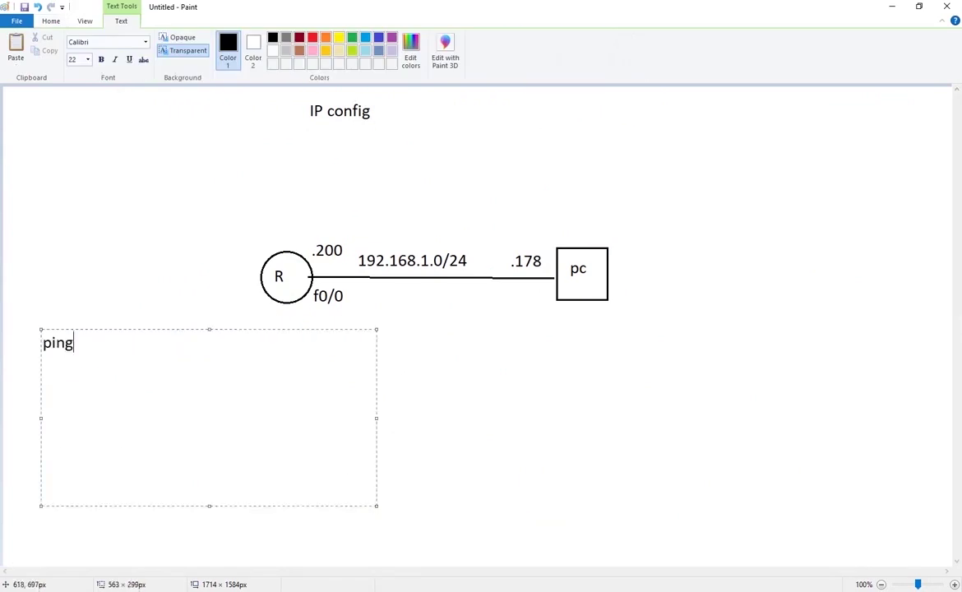
key(Return)
text(- user )
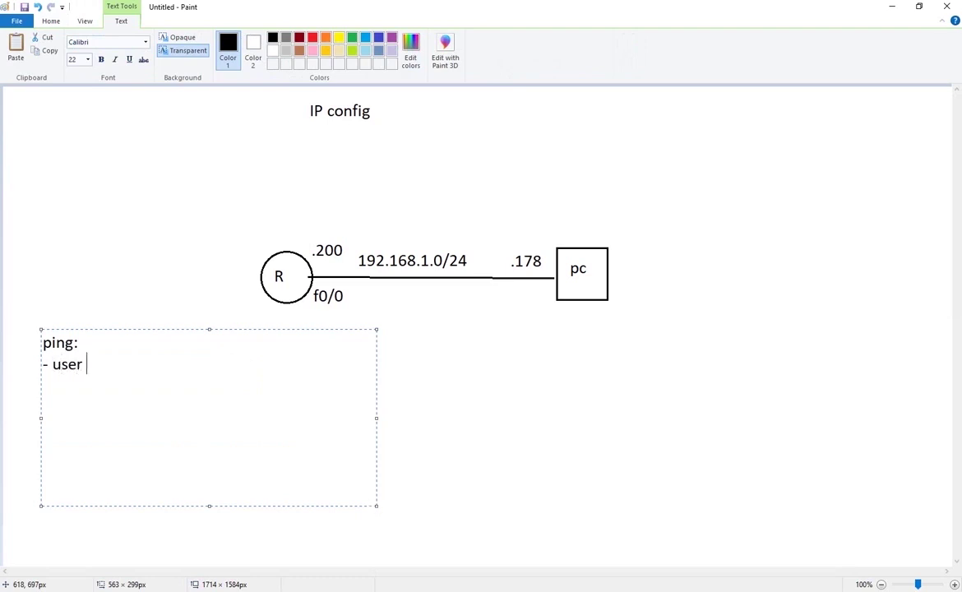
text(mode)
key(Return)
text(- enable mode)
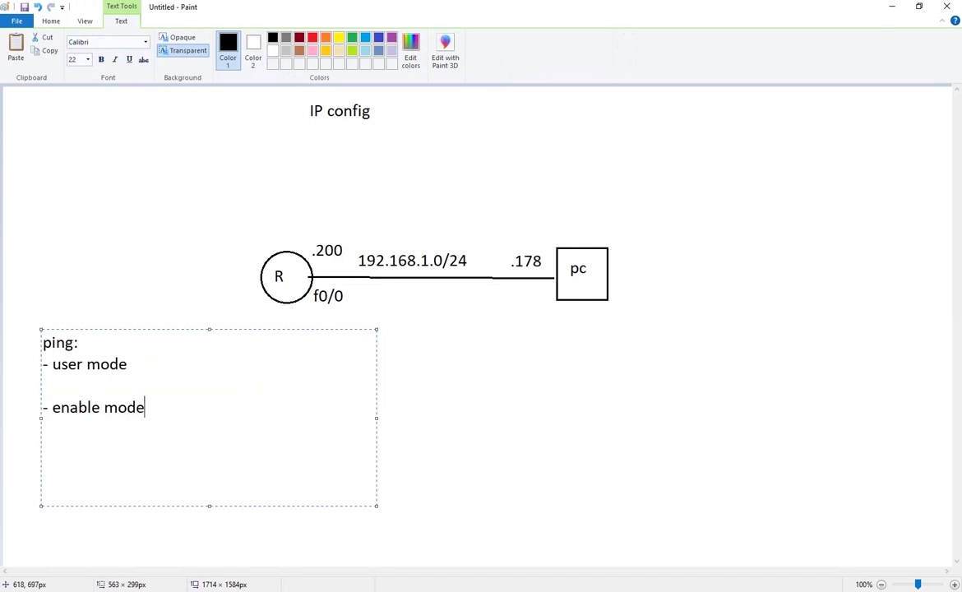
click(670, 413)
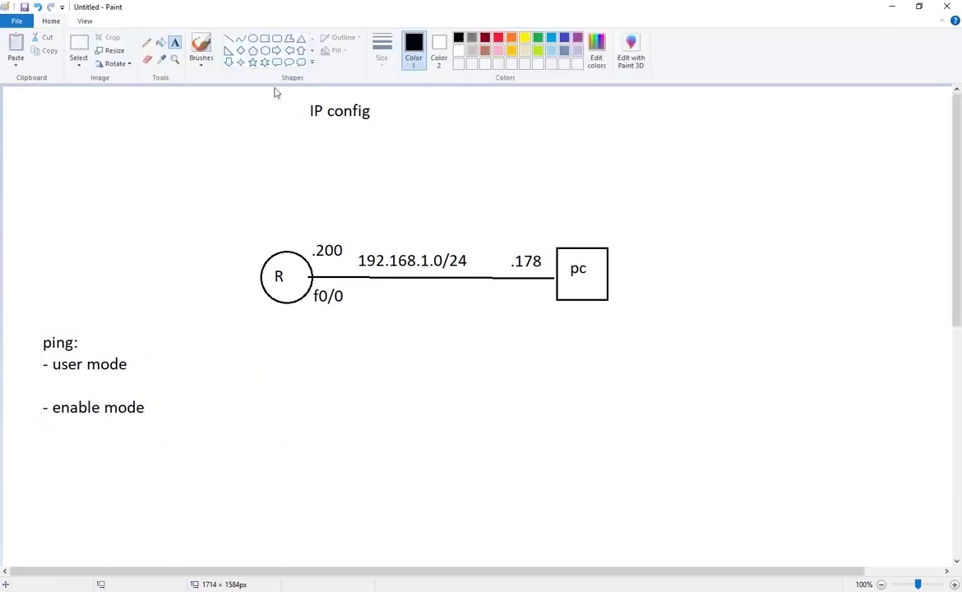
click(147, 41)
Step: Type 'end' on R1 and highlight the FastEthernet0/0 up and earlier down status messages
key(alt+Tab)
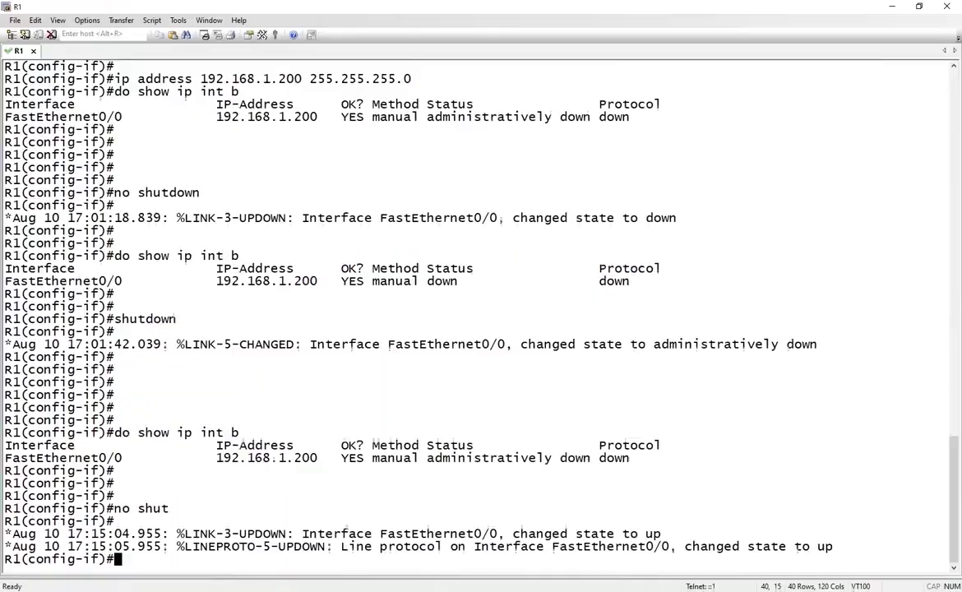
text(end)
drag(655, 535, 662, 540)
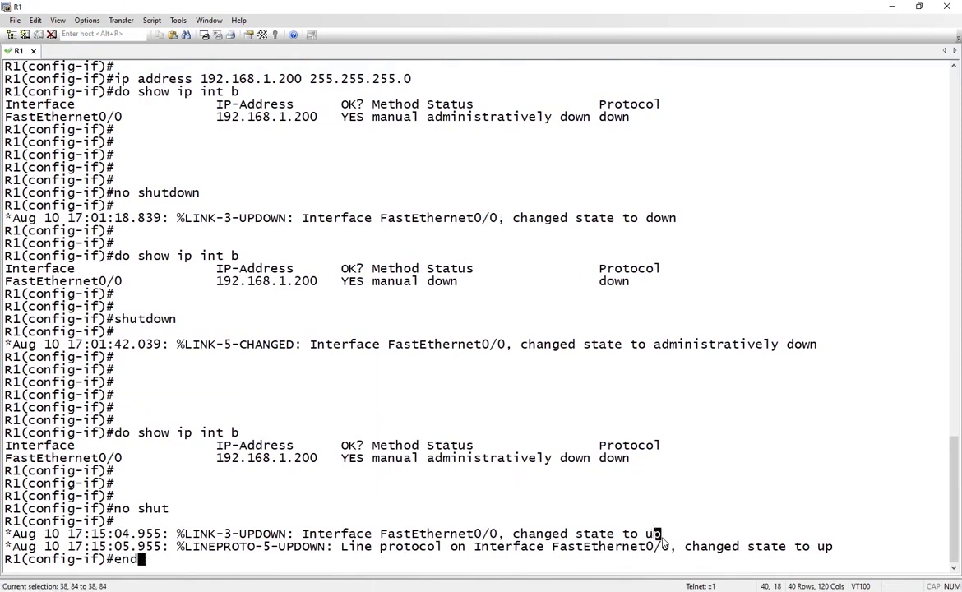
double_click(652, 535)
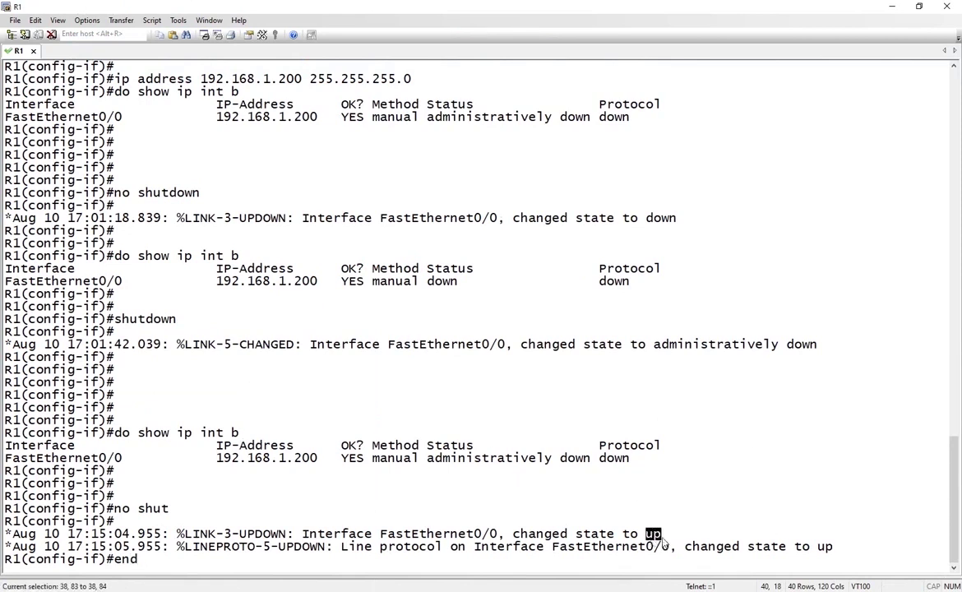
double_click(824, 547)
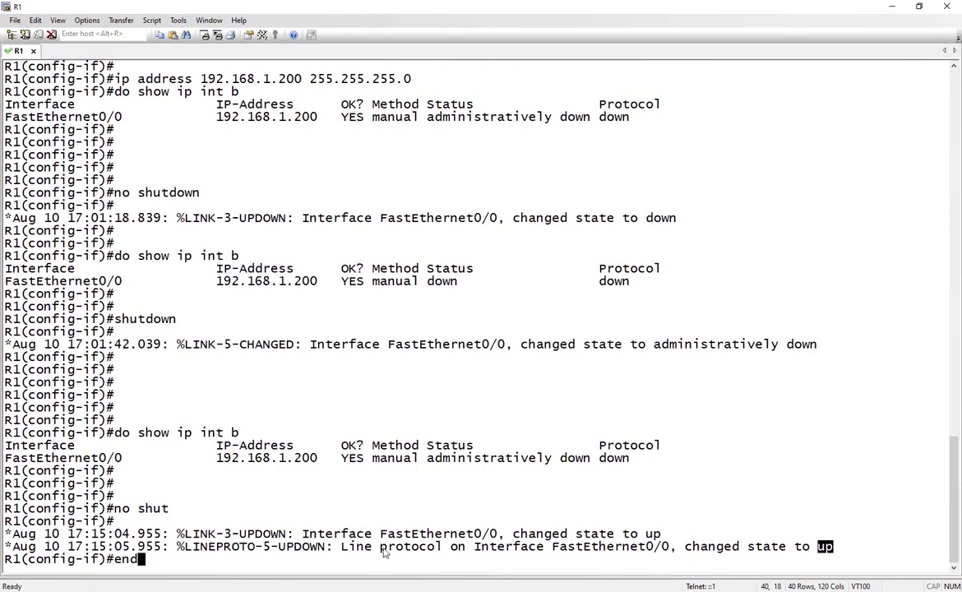
drag(375, 547, 450, 548)
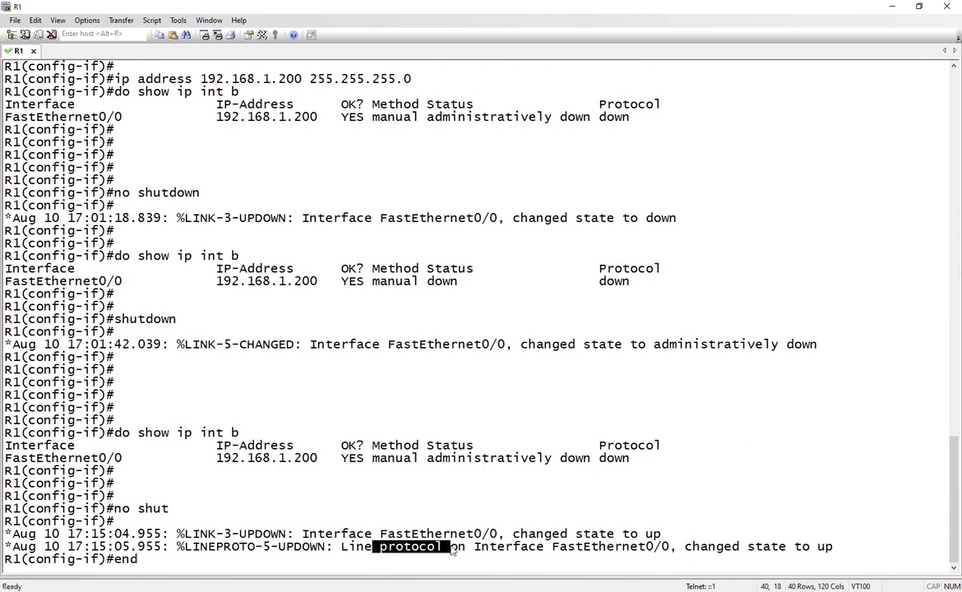
drag(429, 282, 570, 287)
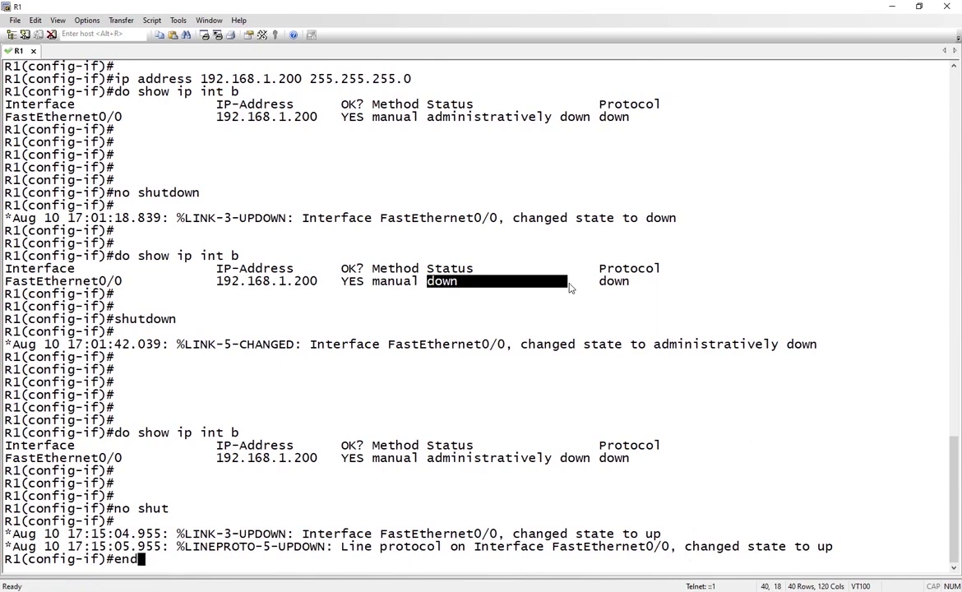
Step: Exit configuration, drop to user mode with 'disable', and ping 192.168.1.178, which fails 0/5
key(Return)
key(Return)
key(Return)
text(dis)
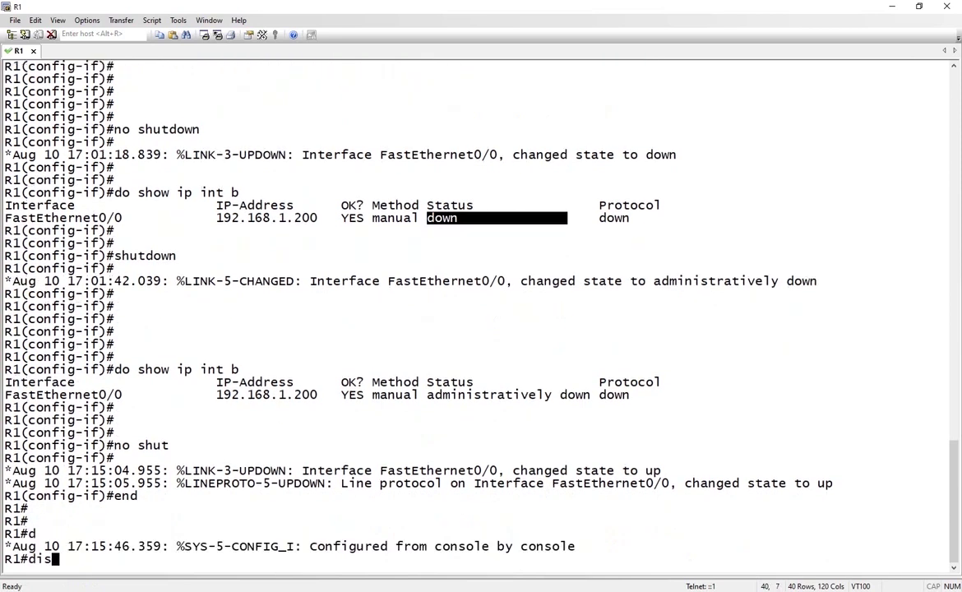
text(able)
key(Return)
key(Return)
key(Return)
key(Return)
text(p)
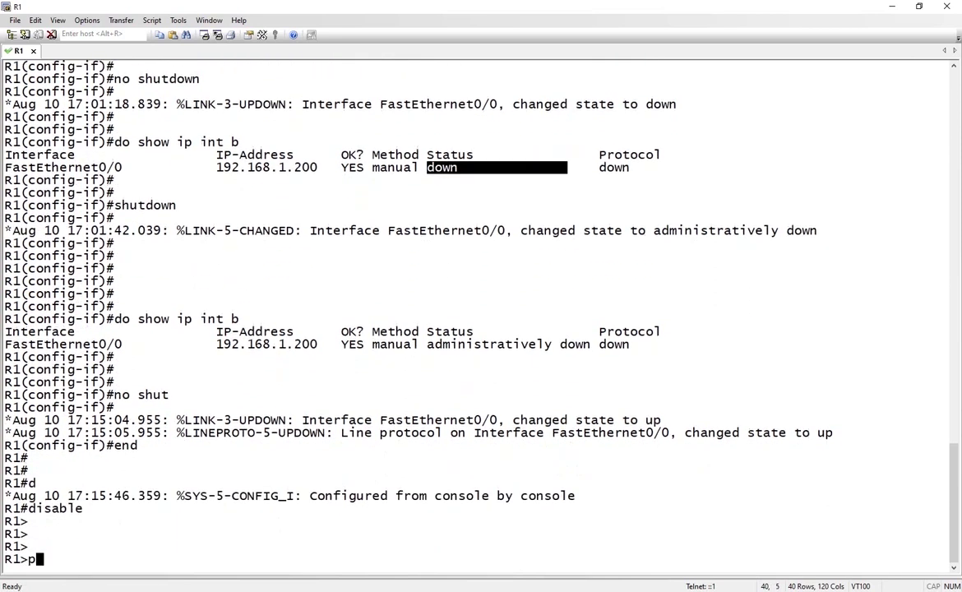
text(ing 192.16)
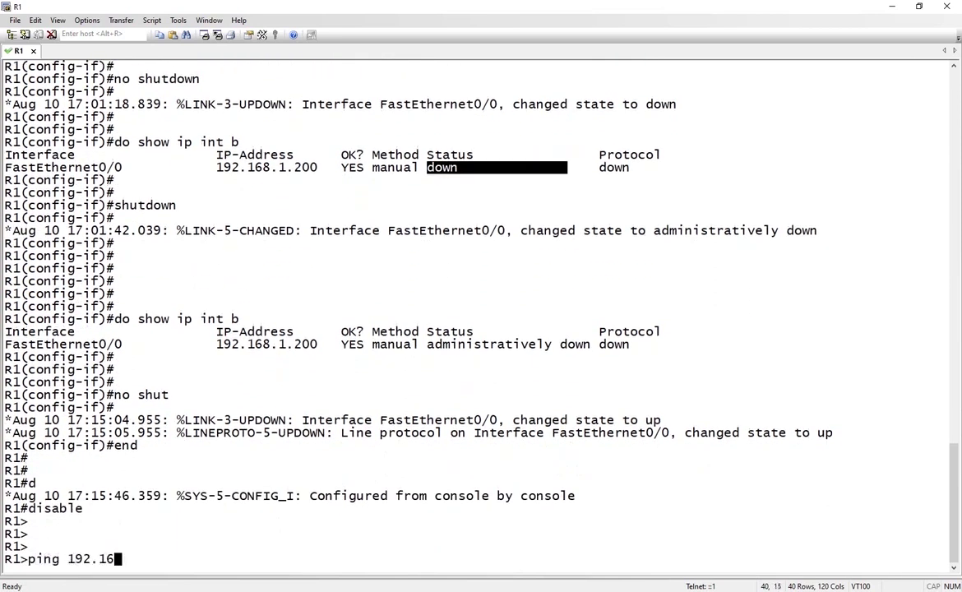
text(8.1.178)
key(Return)
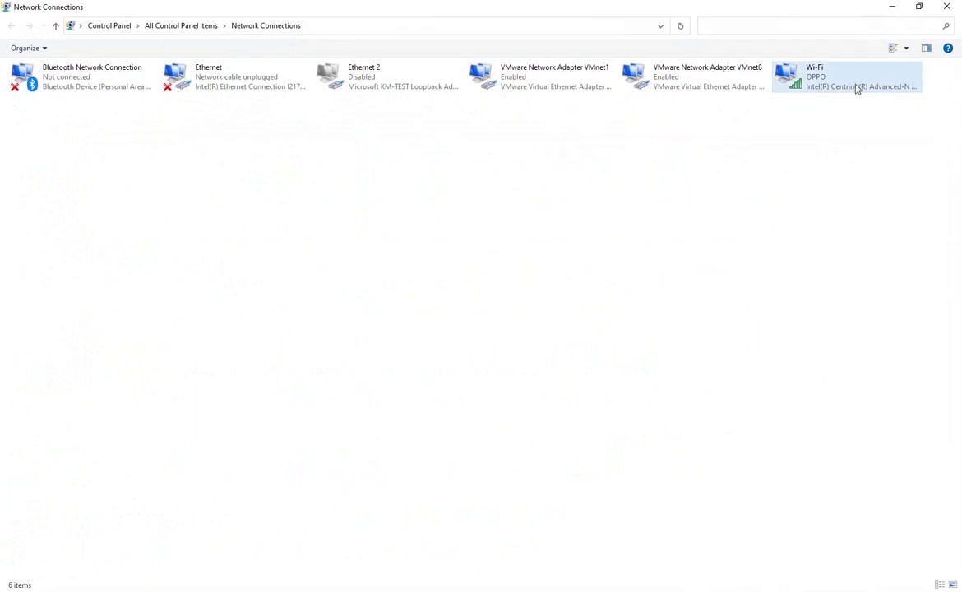
Step: Check the Wi-Fi connection's IPv4 address details, then rerun R1's ping to the PC
double_click(859, 86)
click(415, 316)
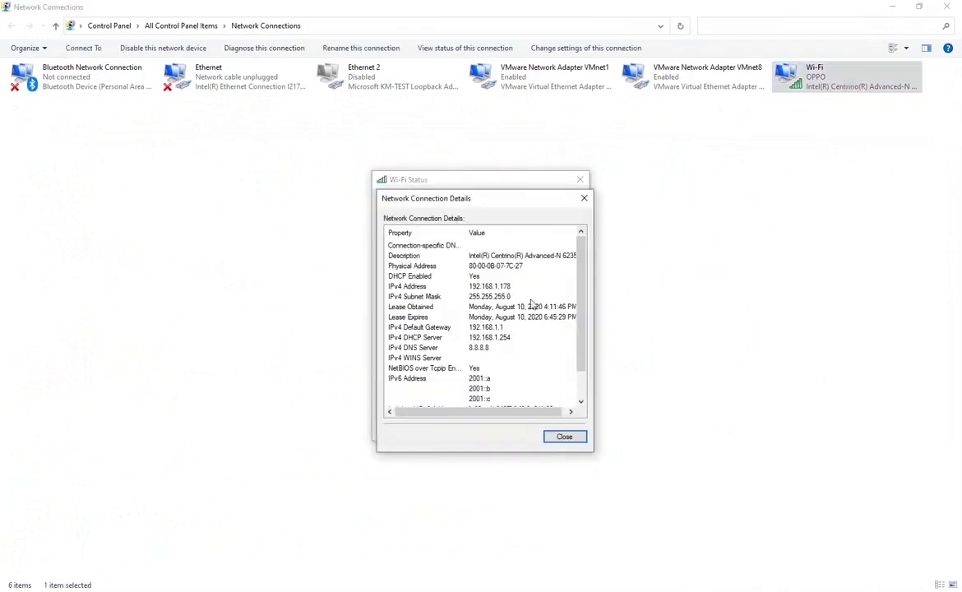
click(494, 286)
click(564, 436)
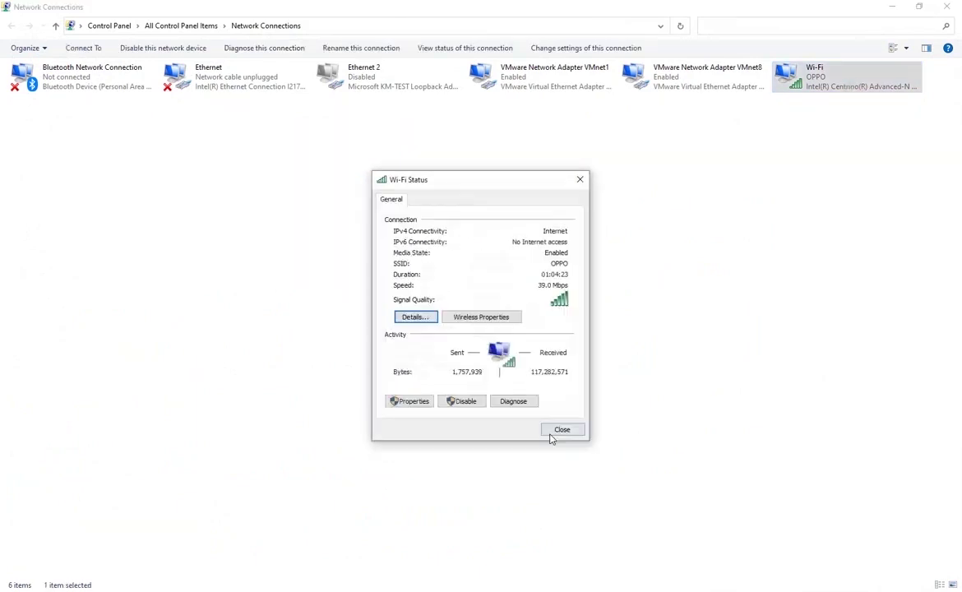
click(561, 429)
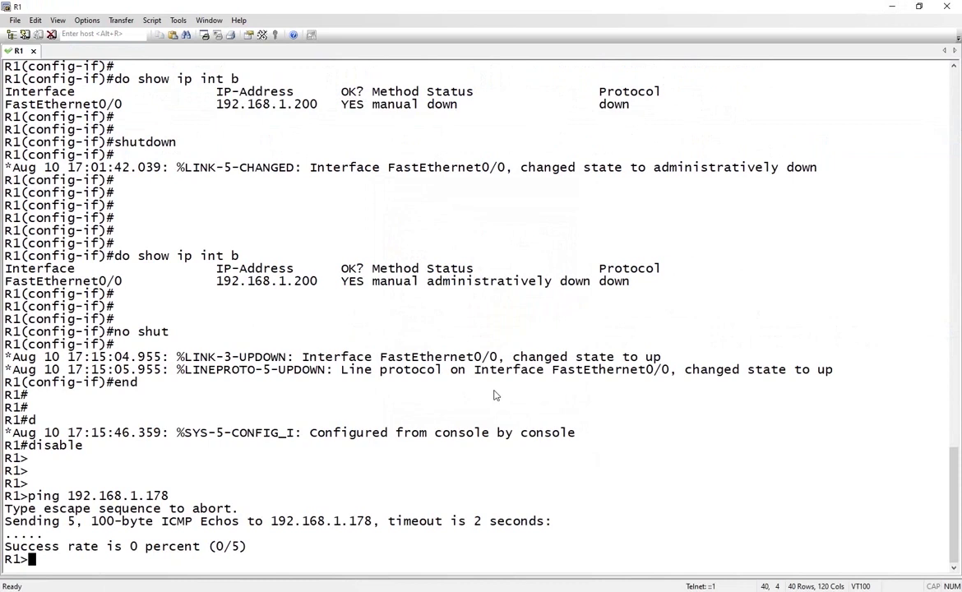
key(Up)
key(Return)
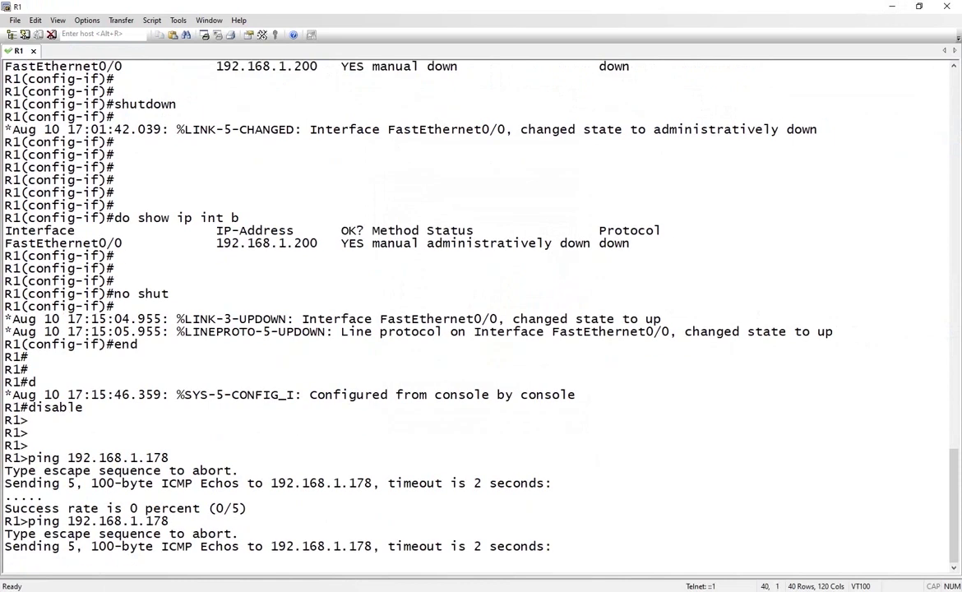
Step: Turn off Windows Defender Firewall for private and public networks
key(super)
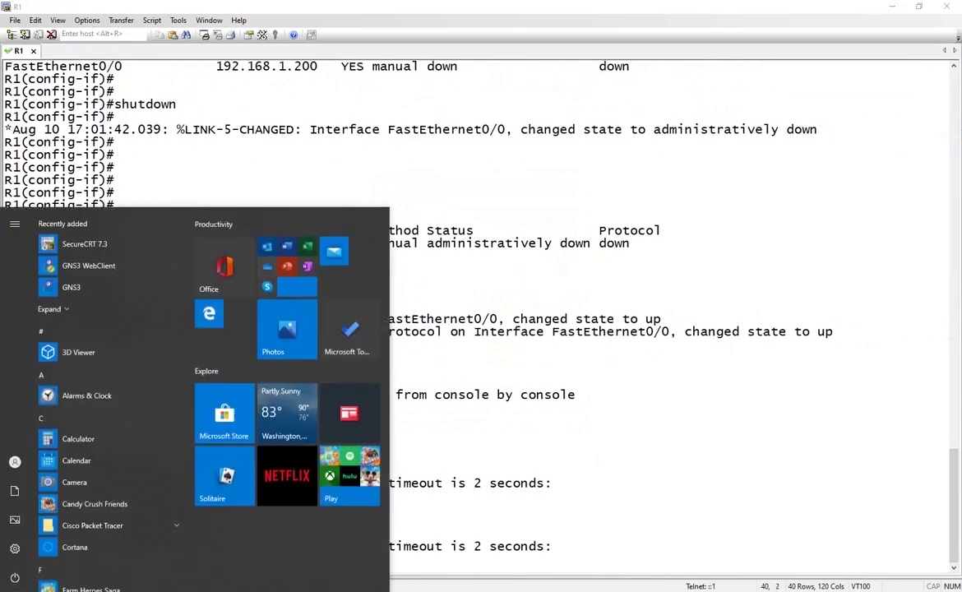
text(cmd)
key(BackSpace)
key(BackSpace)
key(BackSpace)
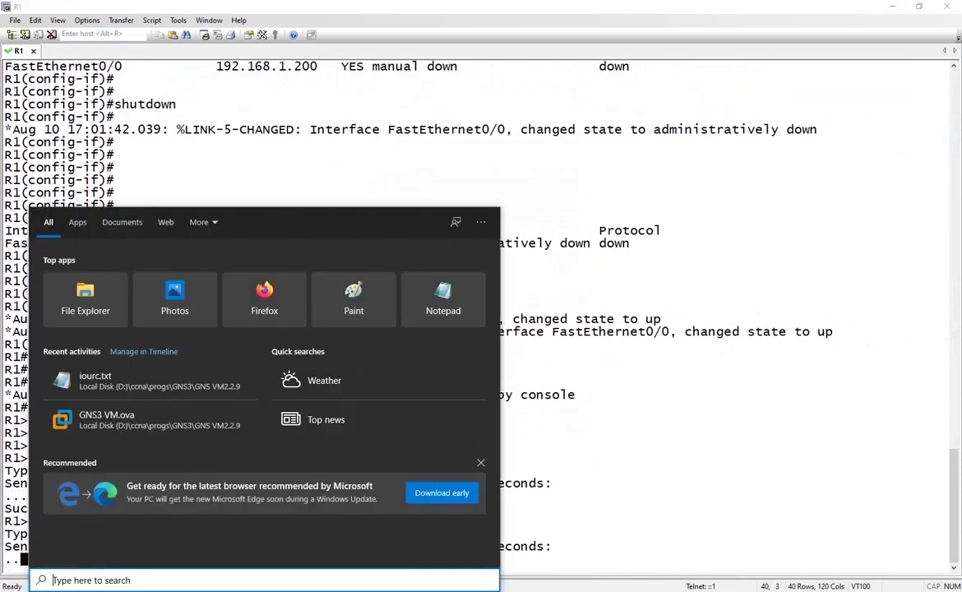
text(fire)
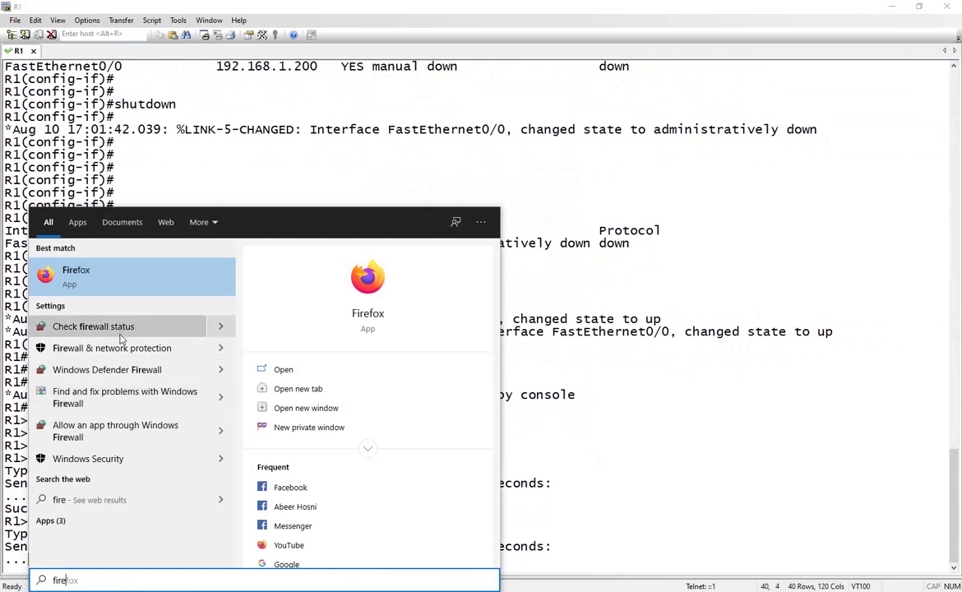
click(120, 331)
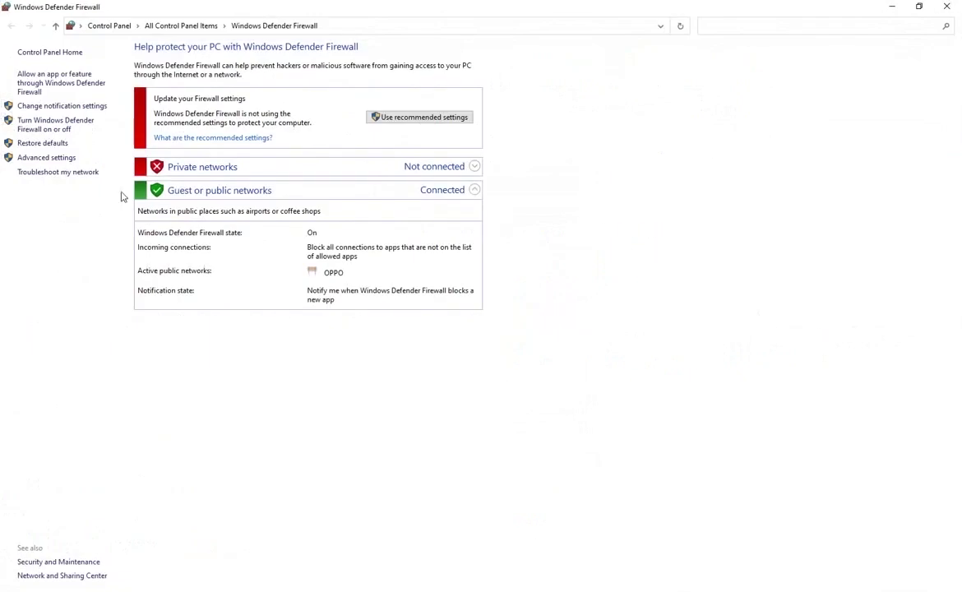
click(51, 123)
click(344, 212)
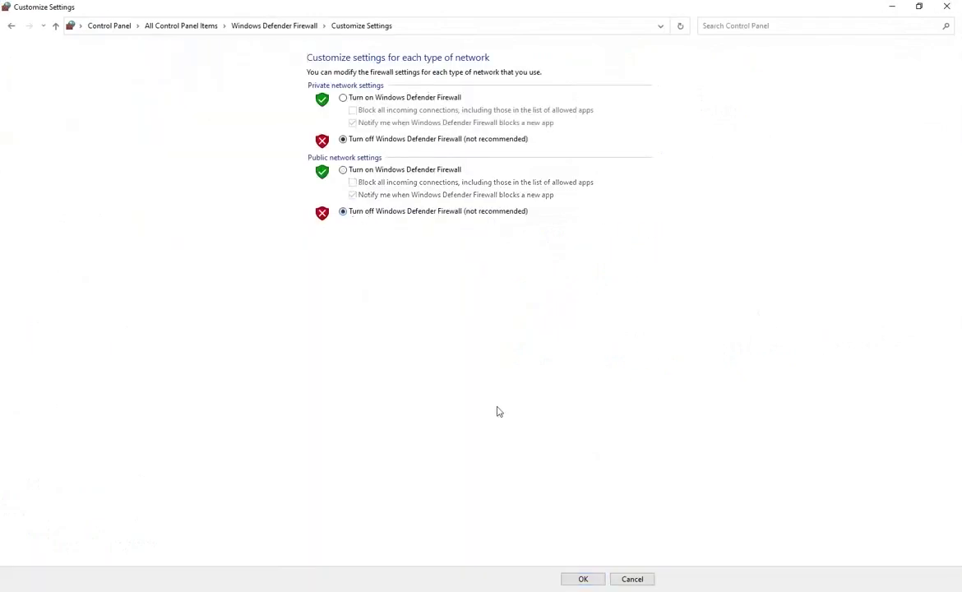
click(582, 580)
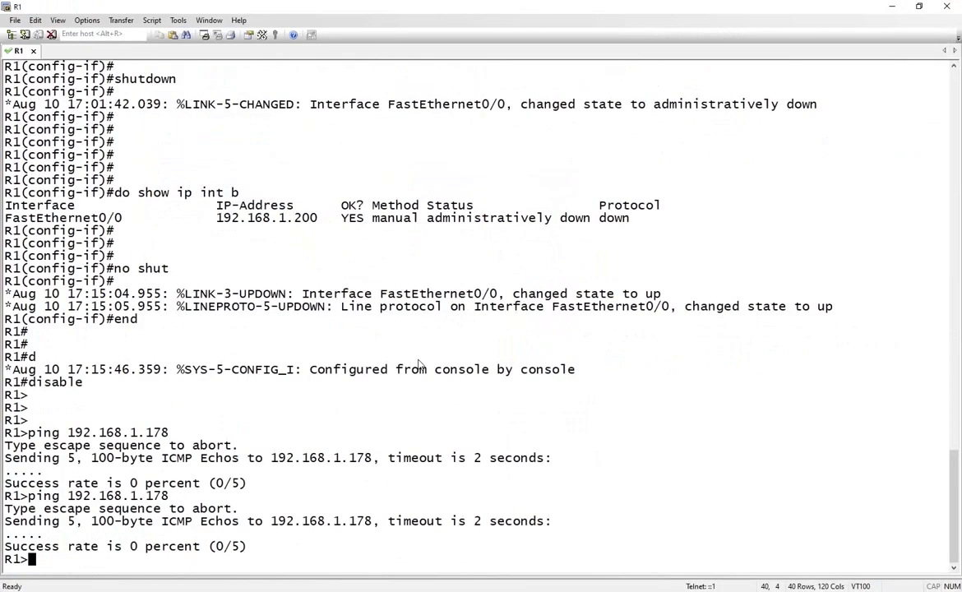
Step: Rerun ping 192.168.1.178 from R1 and highlight the !!!!! marks showing 100 percent success
key(Up)
key(Return)
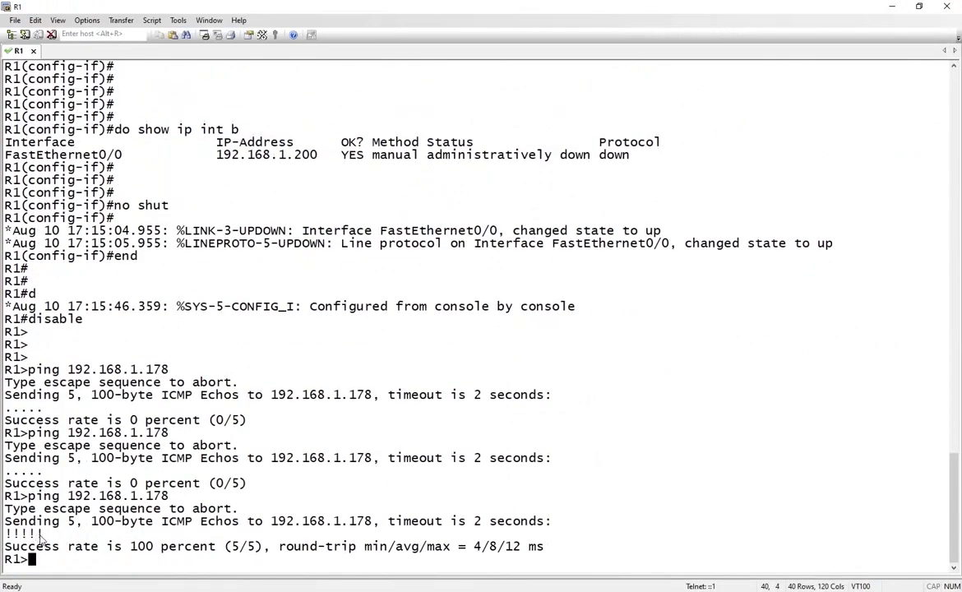
drag(38, 534, 5, 534)
drag(9, 470, 6, 477)
drag(6, 533, 10, 536)
key(alt+Tab)
Step: Start a text box beside the pc with the sample '.!!!!' and '. ping unsuccessful'
click(176, 42)
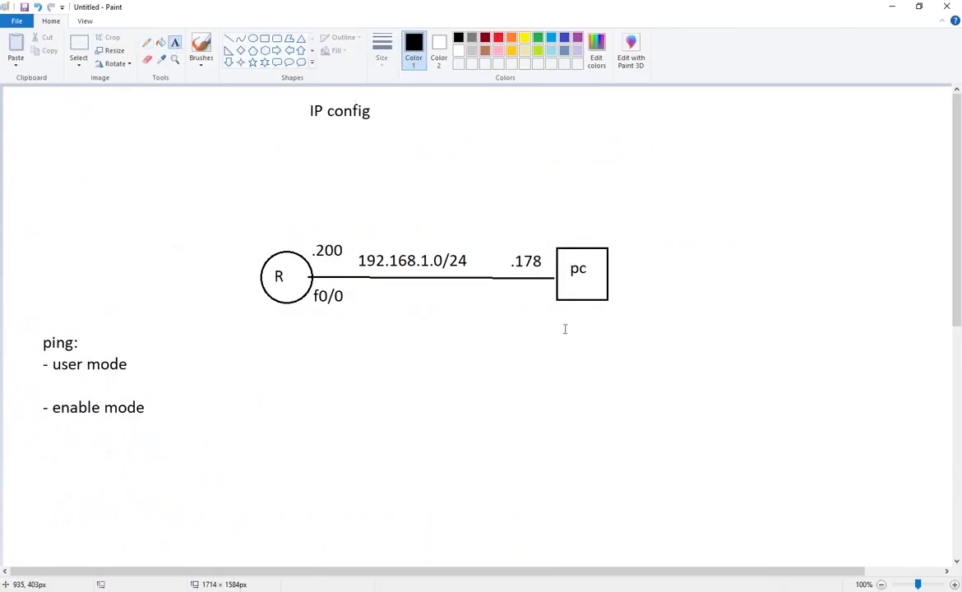
click(575, 341)
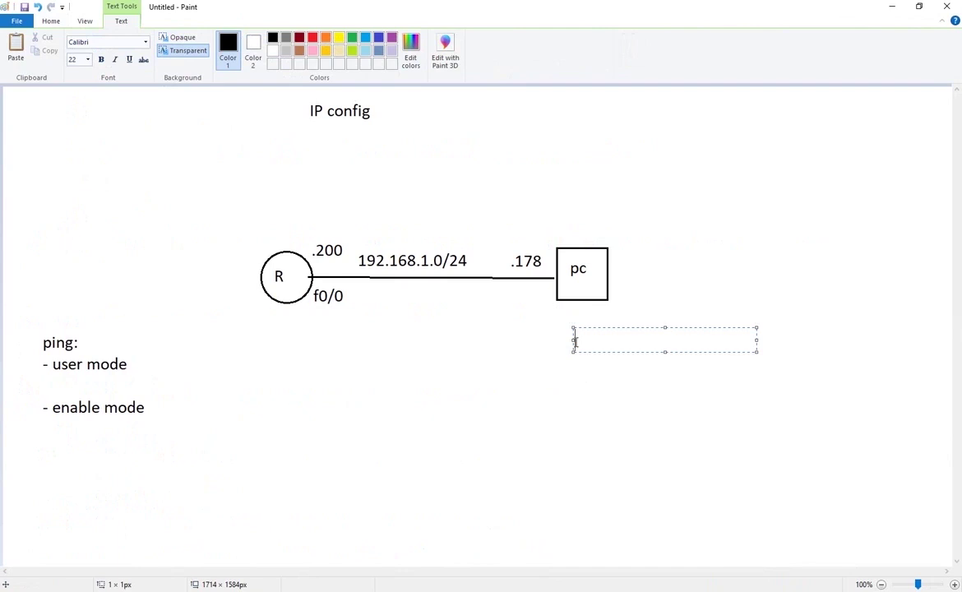
text(.!!!!)
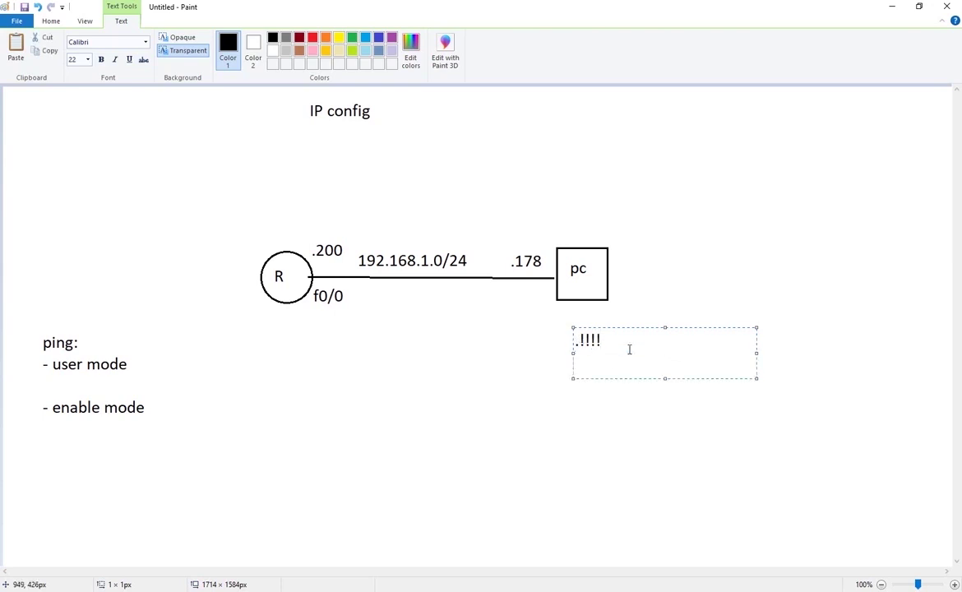
text(. ping unsucc)
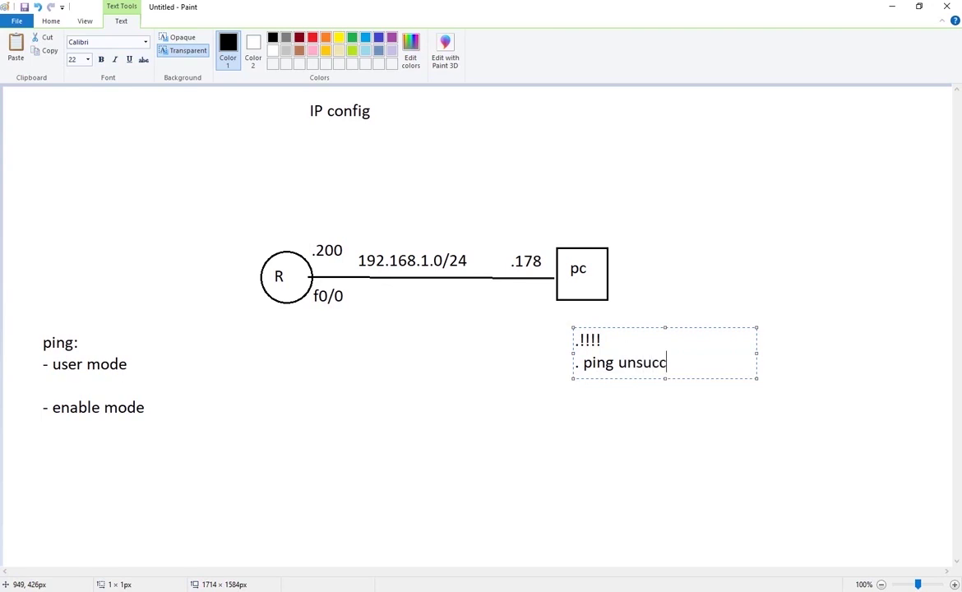
text(essful)
Step: Add legend lines '! ping successful' and 'U destination unreachable', then widen and commit the text
key(Return)
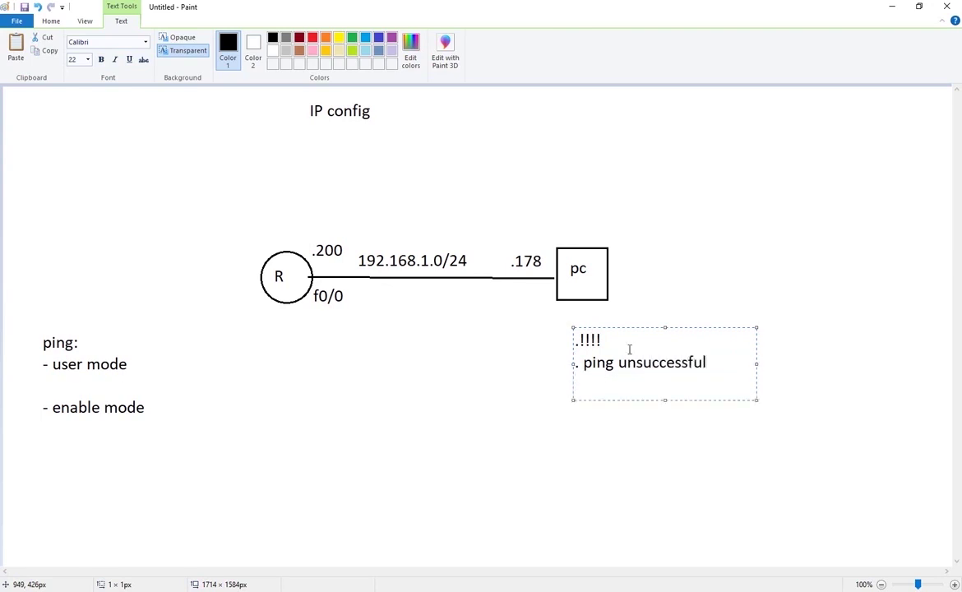
text(! ping succ)
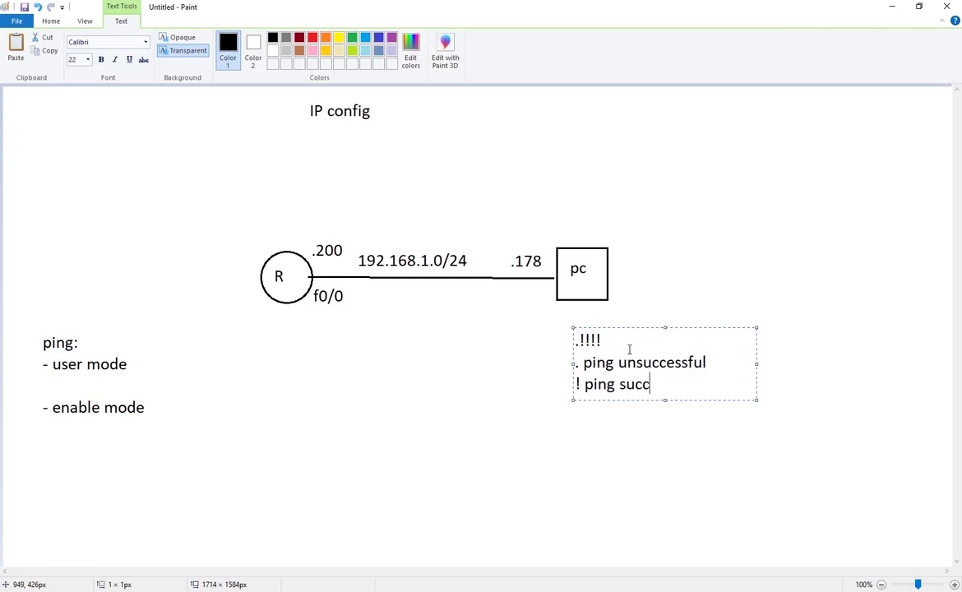
text(essful)
key(Return)
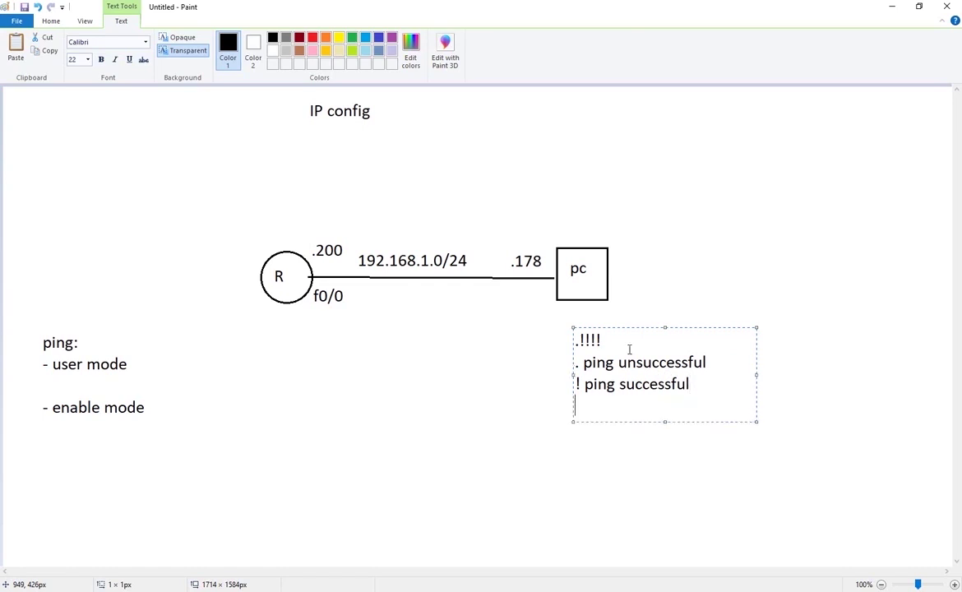
text(U destination un)
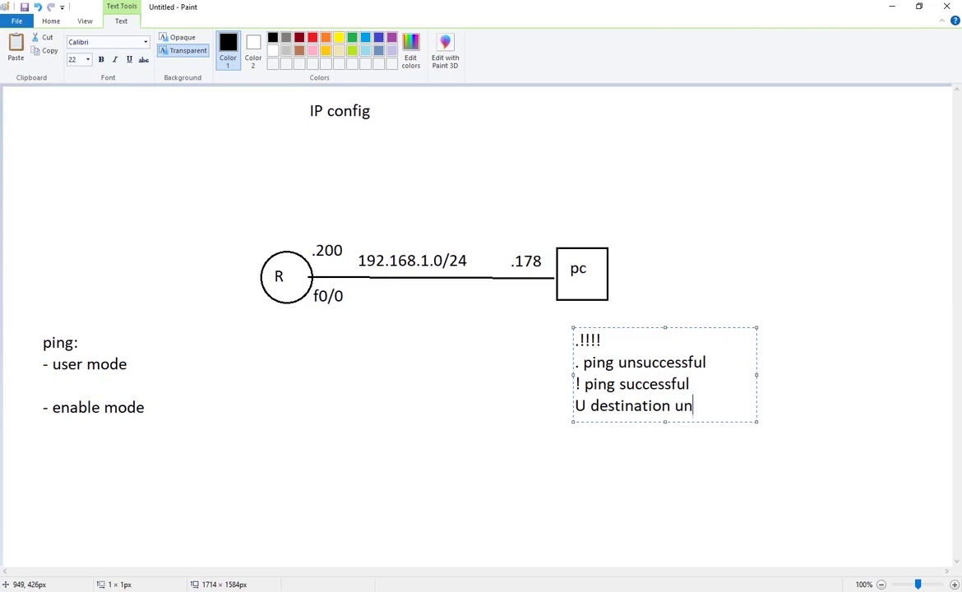
text(reachabel)
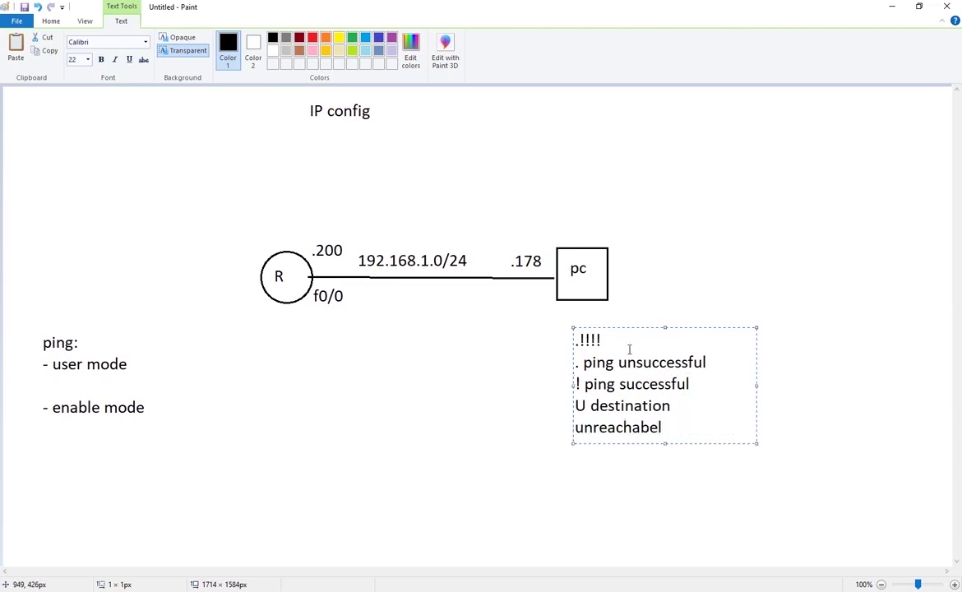
key(BackSpace)
key(BackSpace)
text(le)
drag(756, 387, 837, 386)
click(276, 156)
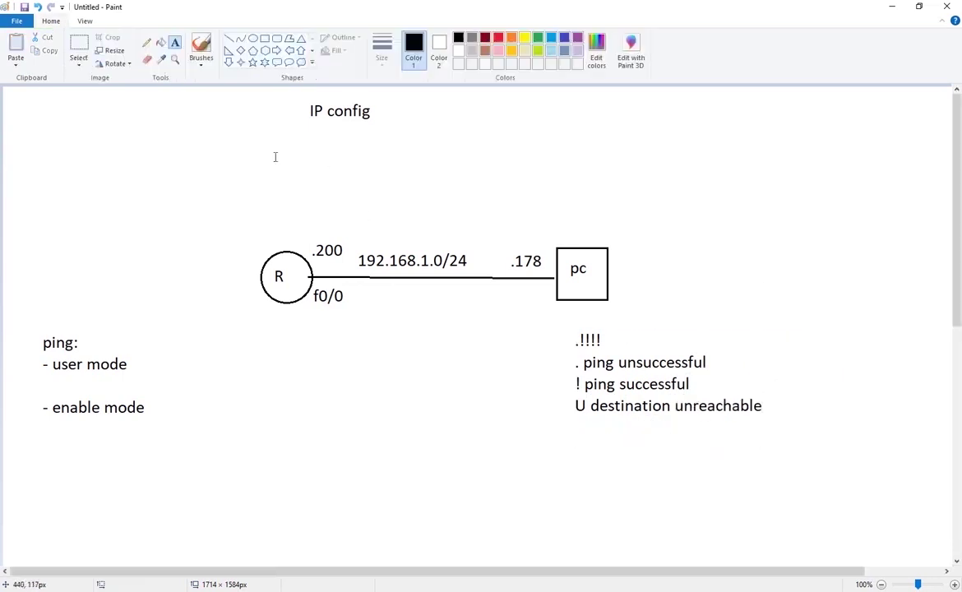
Step: Draw a short pencil line under the '.!!!!' sample in the legend
click(146, 42)
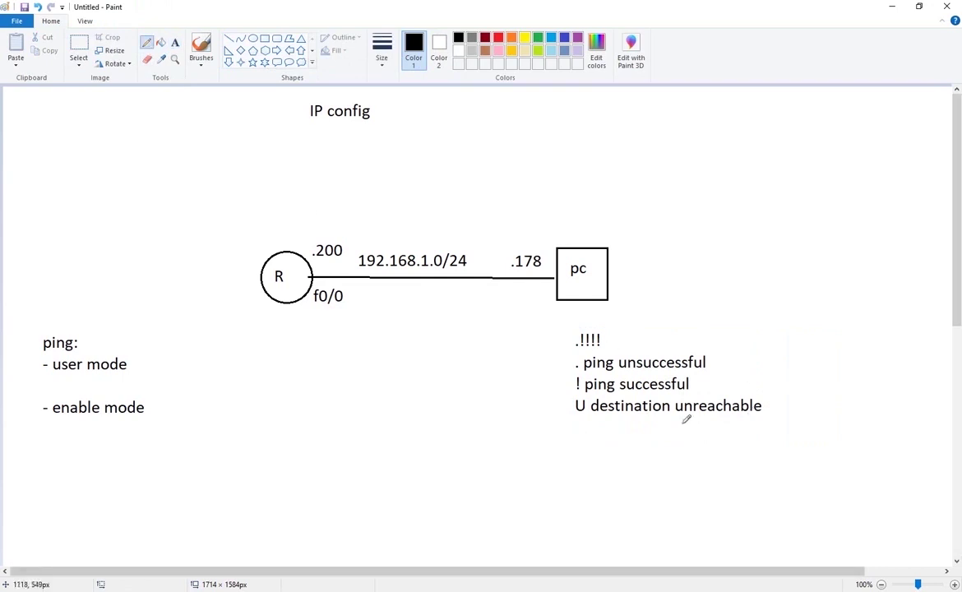
drag(566, 352, 606, 351)
Step: Rerun the ping to 192.168.1.178 from R1 in SecureCRT
key(alt+Tab)
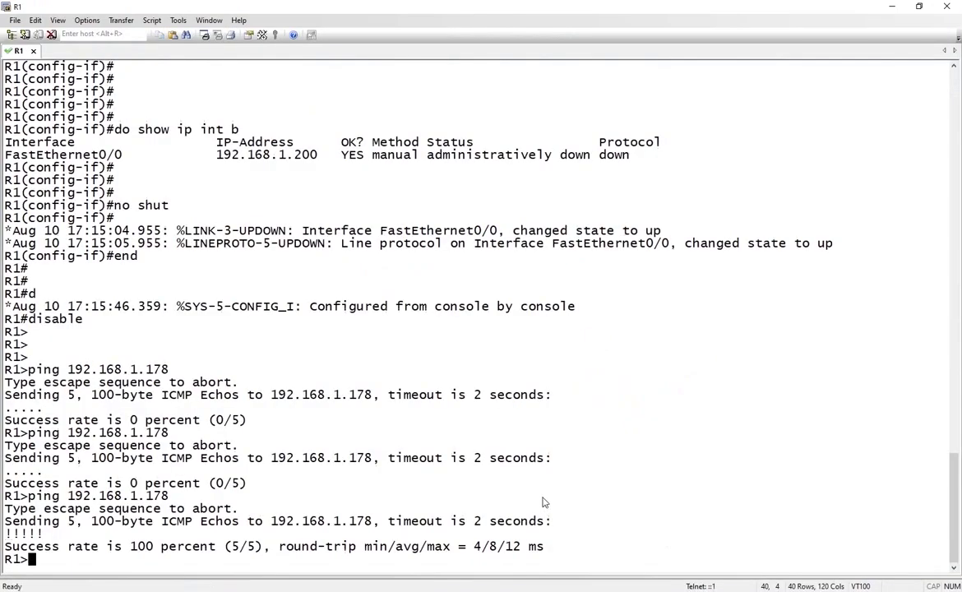
key(Return)
key(Return)
key(Up)
key(Up)
key(Up)
key(Up)
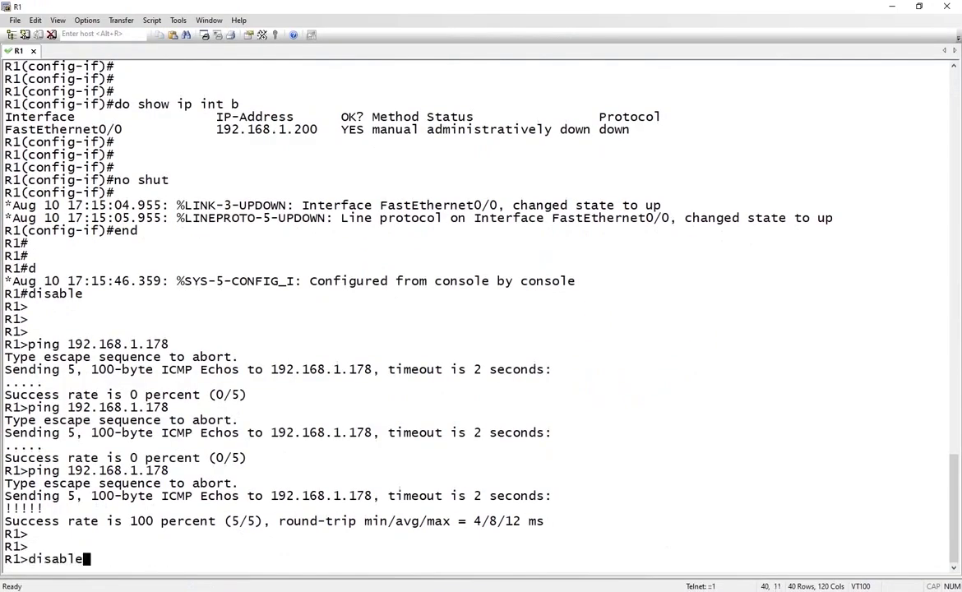
key(Down)
key(Return)
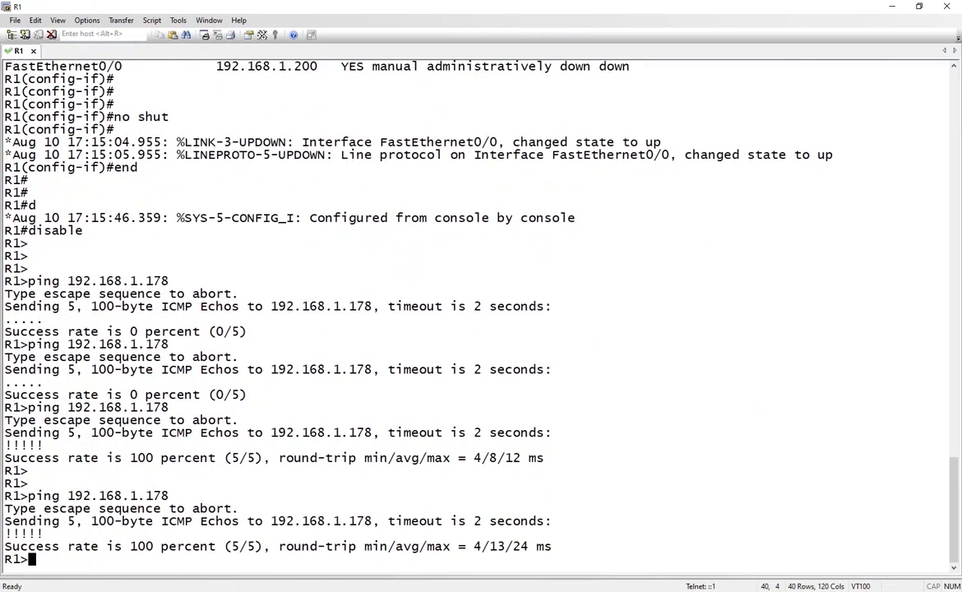
key(Return)
key(Return)
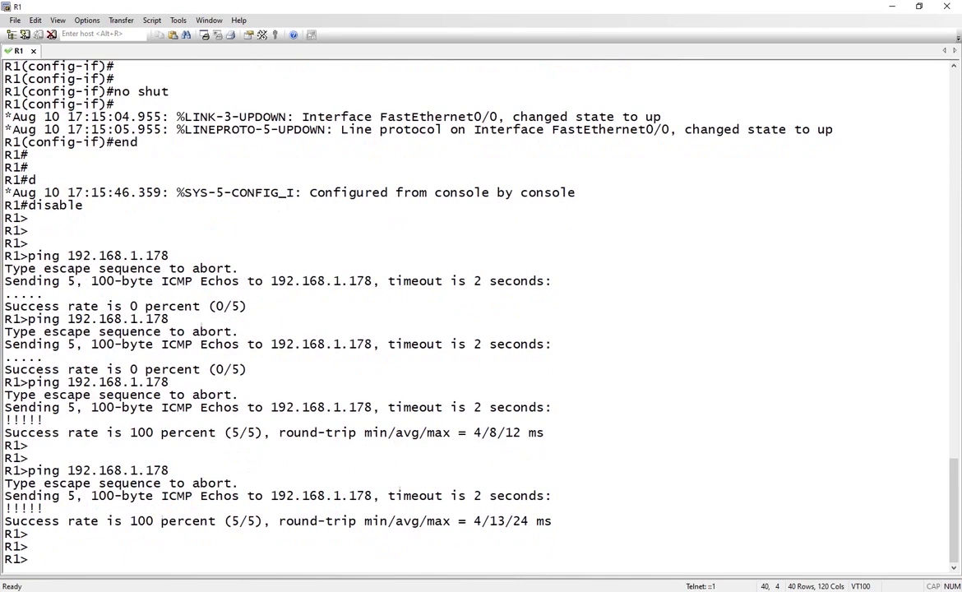
Step: Run show arp and highlight the PC's MAC address 8000.0b07.7c27 in the table
text(show arp)
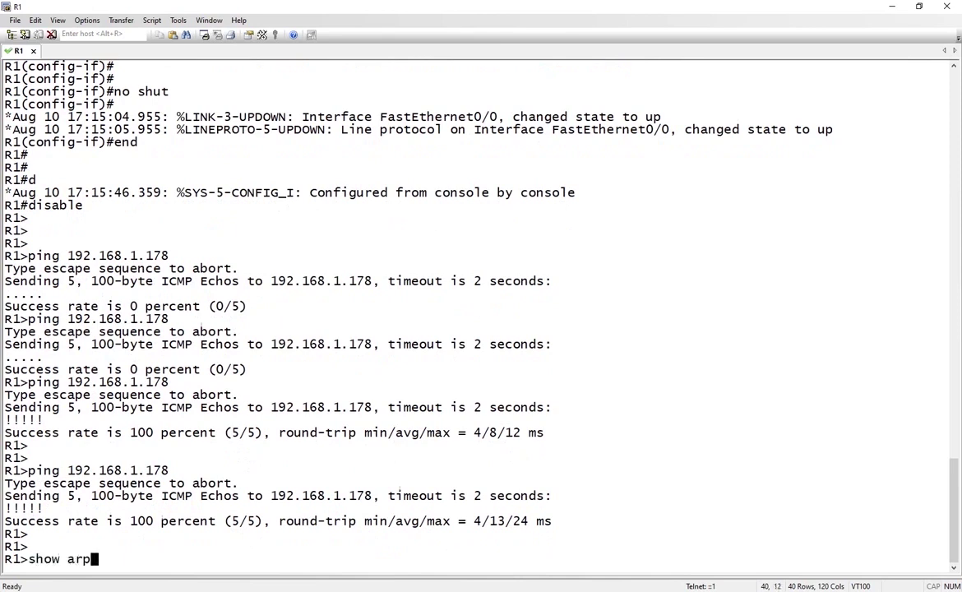
key(Return)
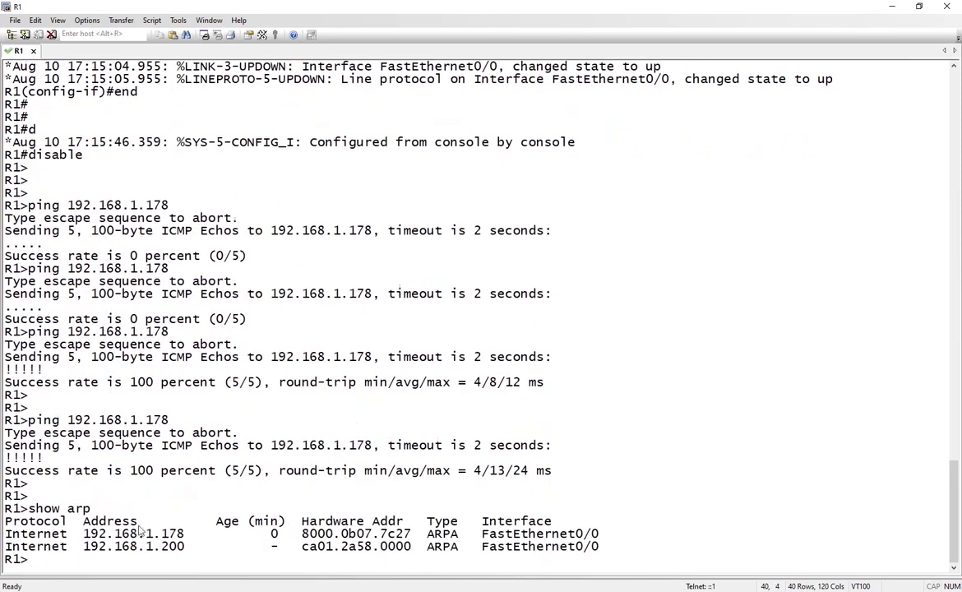
double_click(165, 536)
drag(296, 534, 403, 534)
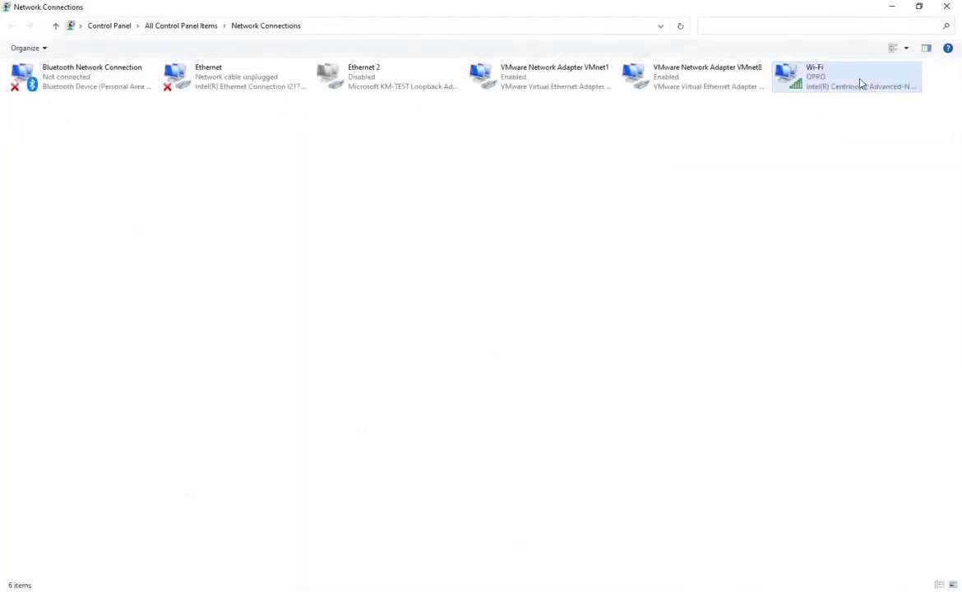
Step: Confirm the Wi-Fi physical address 80-00-0B-07-7C-27, then close the details and minimize Network Connections
double_click(785, 72)
click(415, 317)
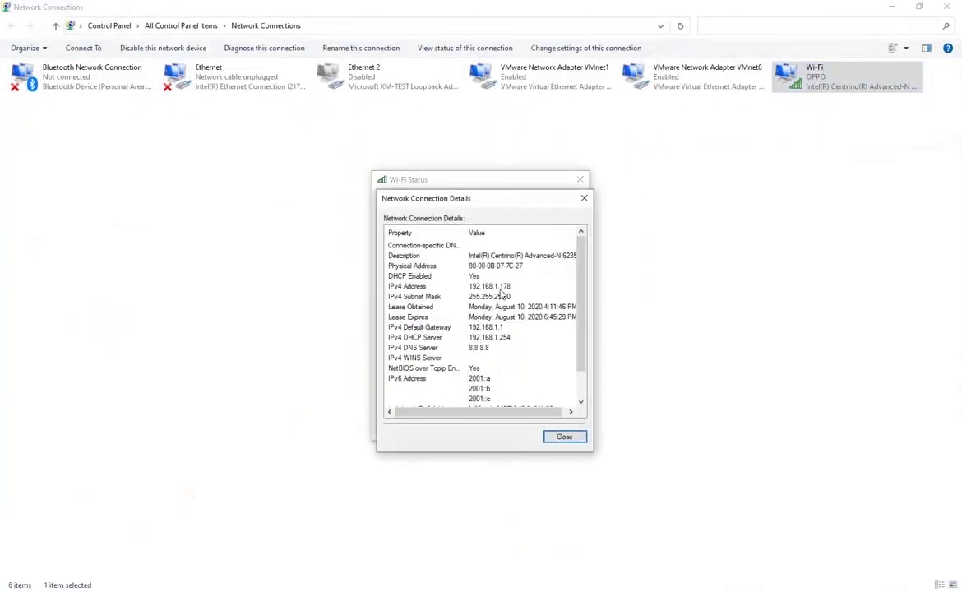
click(493, 287)
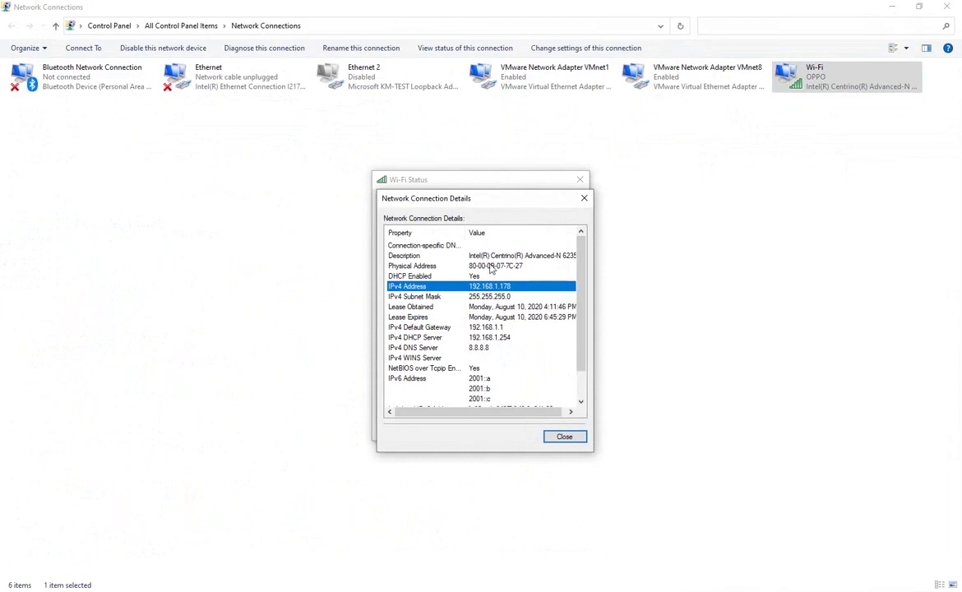
key(Up)
key(Up)
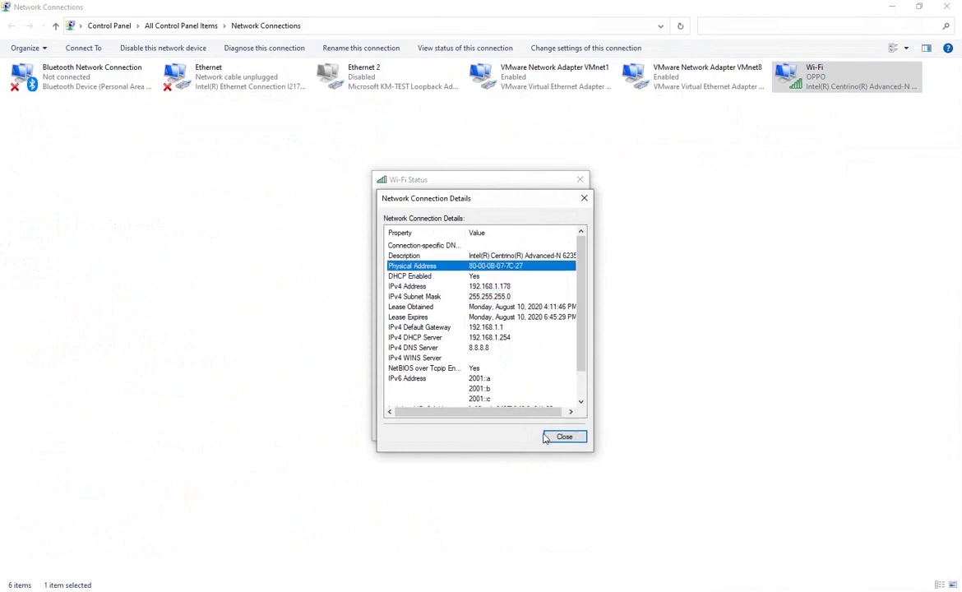
key(Escape)
key(Escape)
click(899, 6)
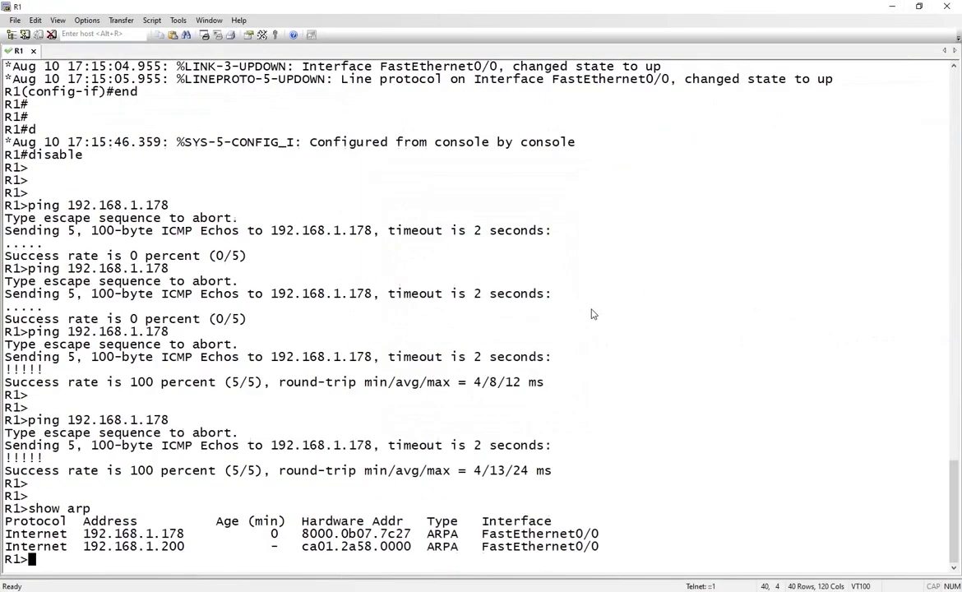
Step: Enter privileged mode with ena and rerun ping 192.168.1.178 at 5/5 success
key(Return)
key(Return)
text(ena)
key(Return)
key(Return)
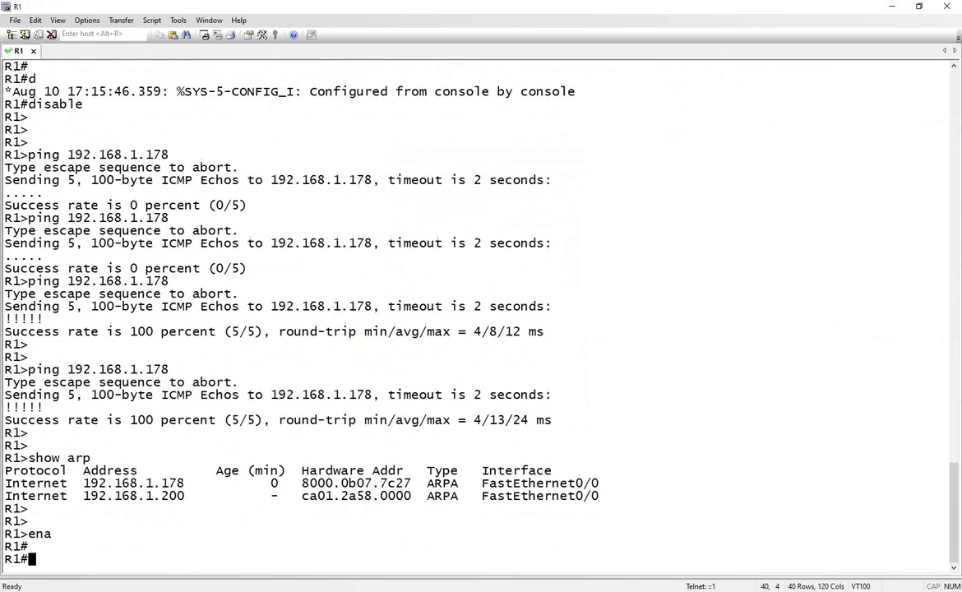
key(Up)
key(Up)
key(Up)
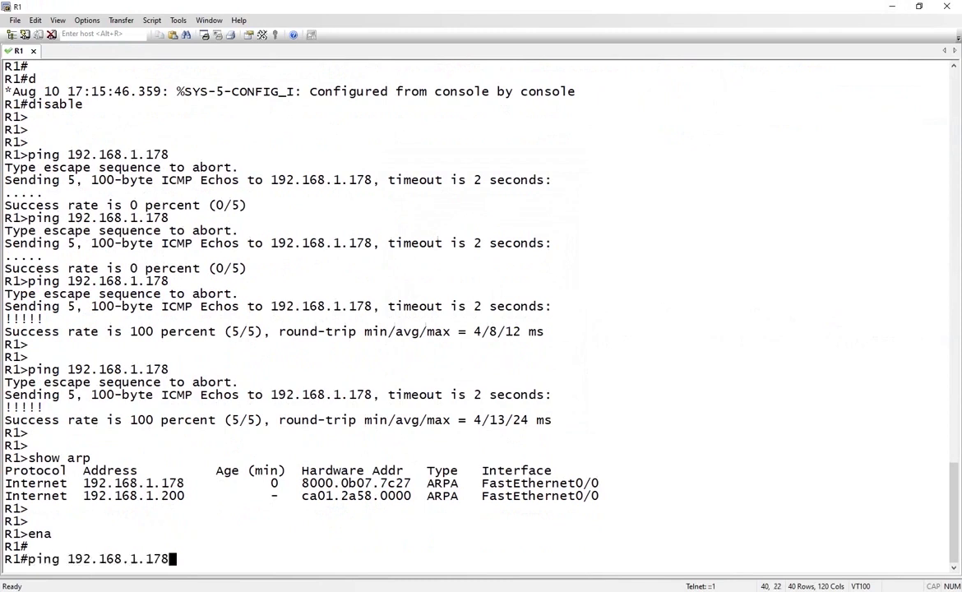
key(Return)
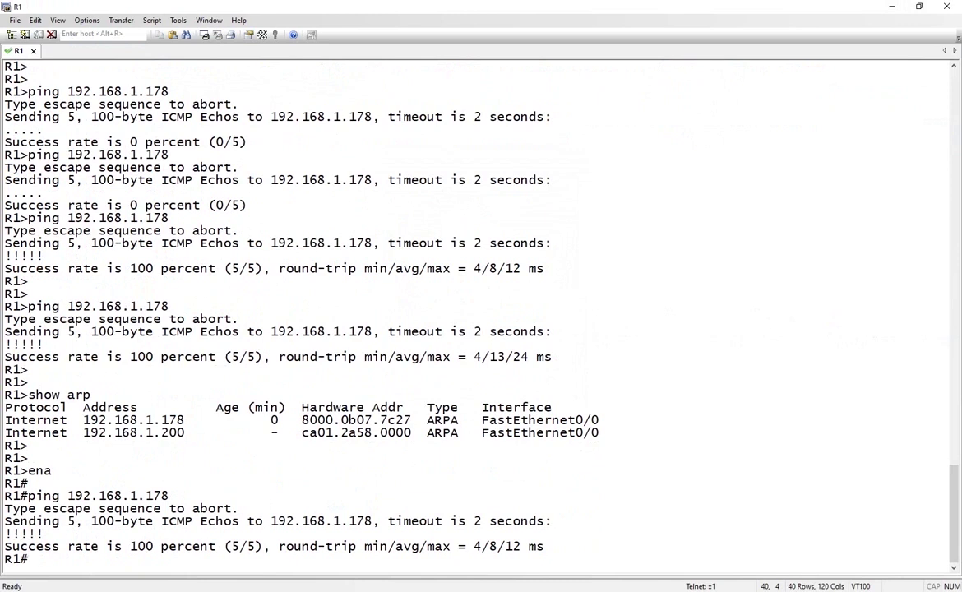
Step: List ping's options with 'ping 192.168.1.178 ?'
key(Return)
key(Return)
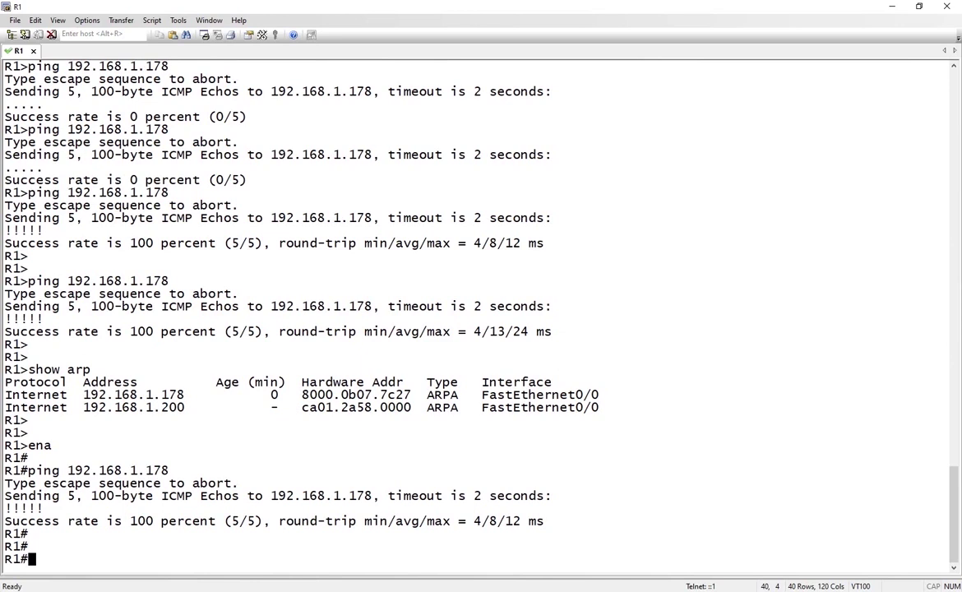
key(Up)
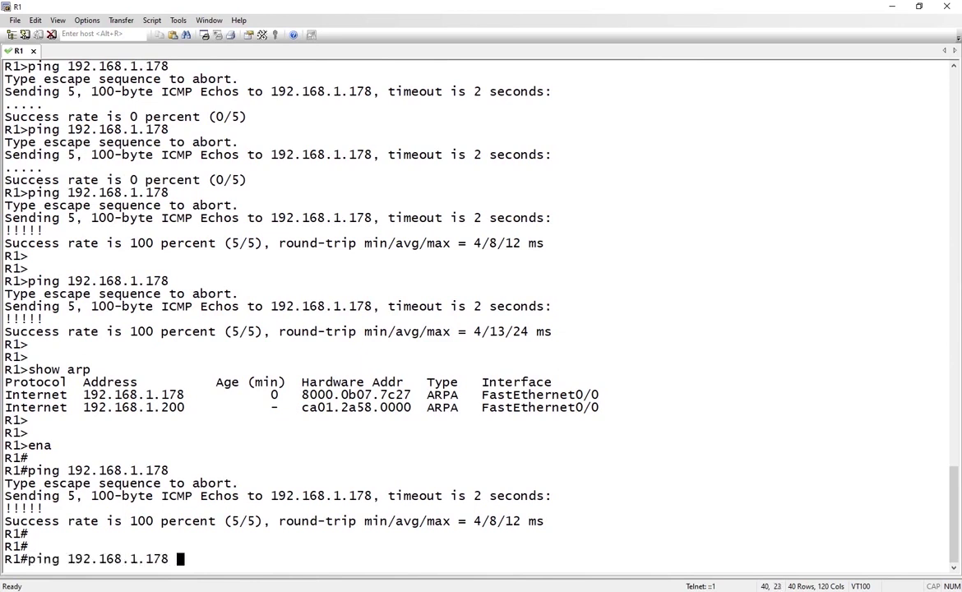
text(?)
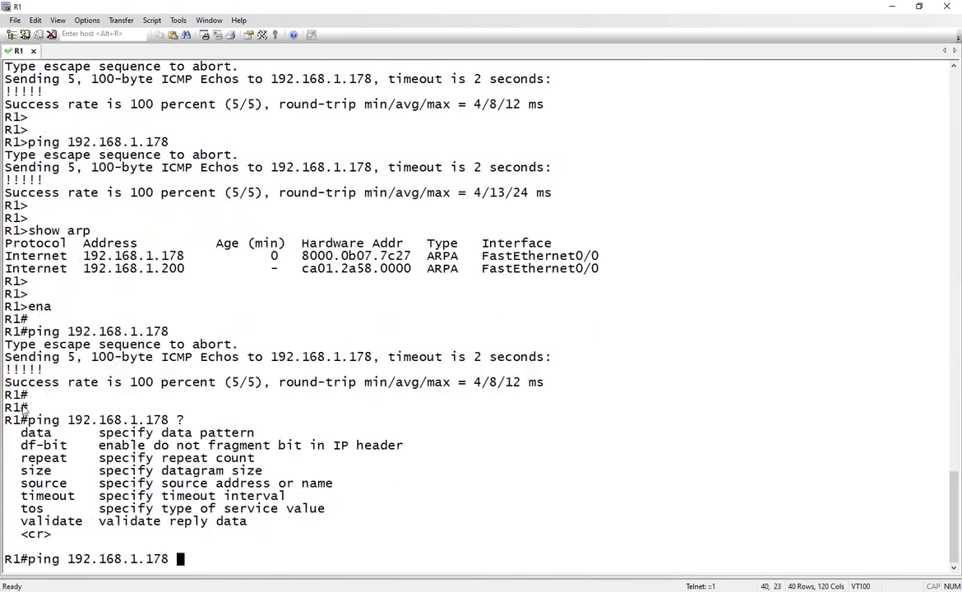
Step: Ping 192.168.1.178 with repeat 20, getting 20/20 success
drag(20, 427, 82, 523)
click(73, 518)
double_click(43, 458)
right_click(44, 458)
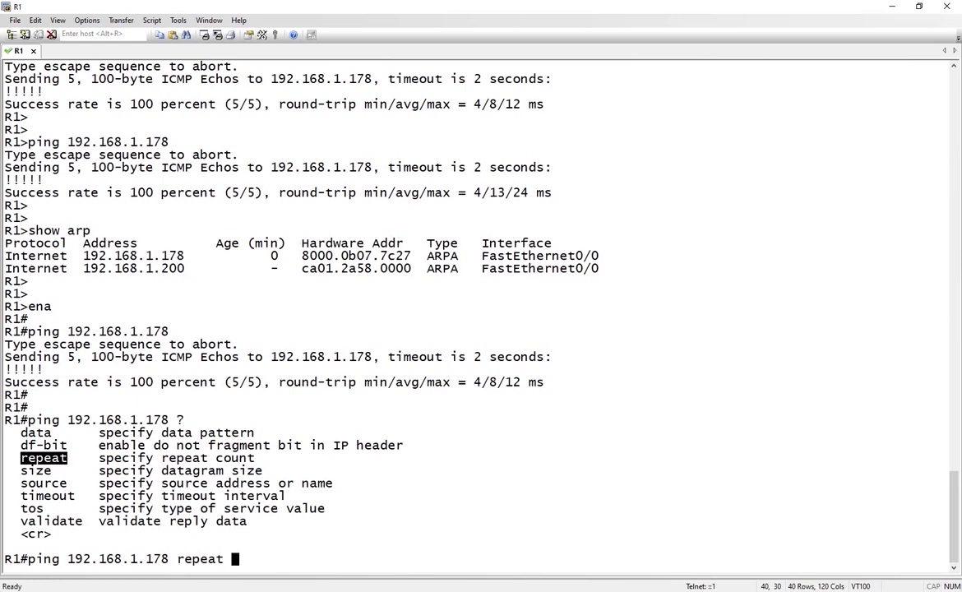
text(20)
key(Return)
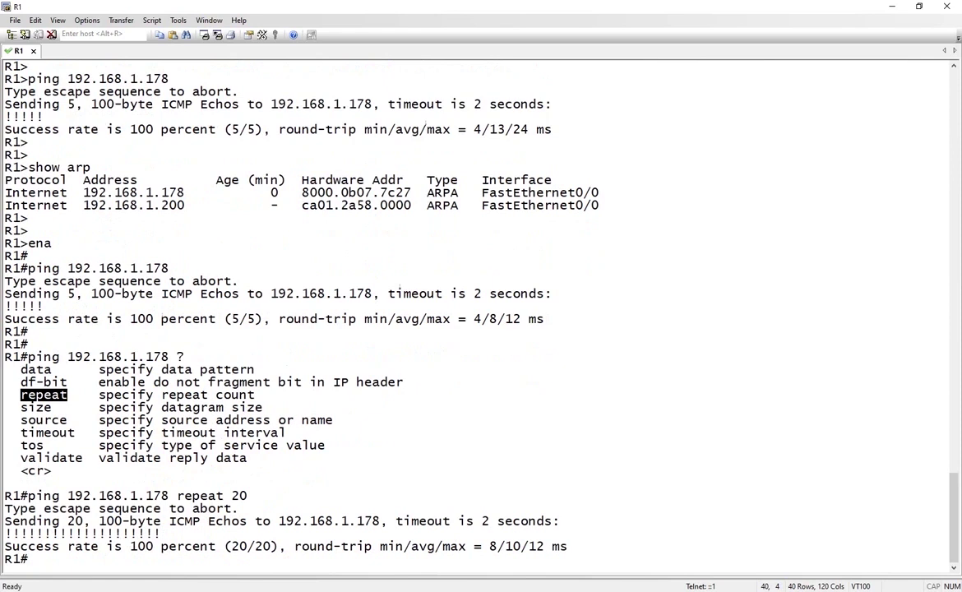
Step: Start a ping to unreachable 192.168.1.177 with repeat 10000000
key(Return)
key(Return)
key(Return)
key(Up)
key(BackSpace)
key(BackSpace)
key(BackSpace)
key(BackSpace)
key(BackSpace)
key(BackSpace)
key(BackSpace)
key(BackSpace)
key(BackSpace)
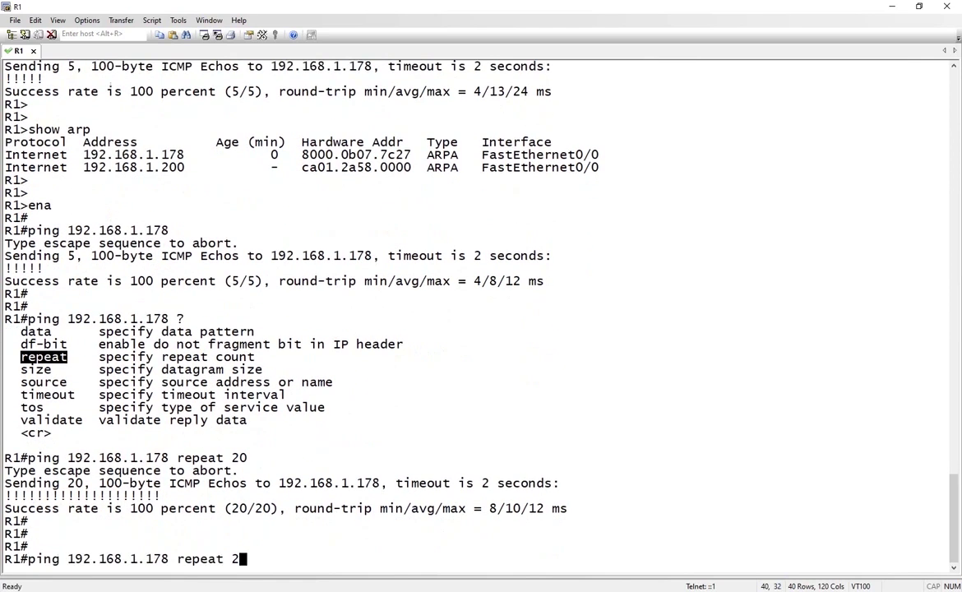
key(BackSpace)
key(BackSpace)
key(BackSpace)
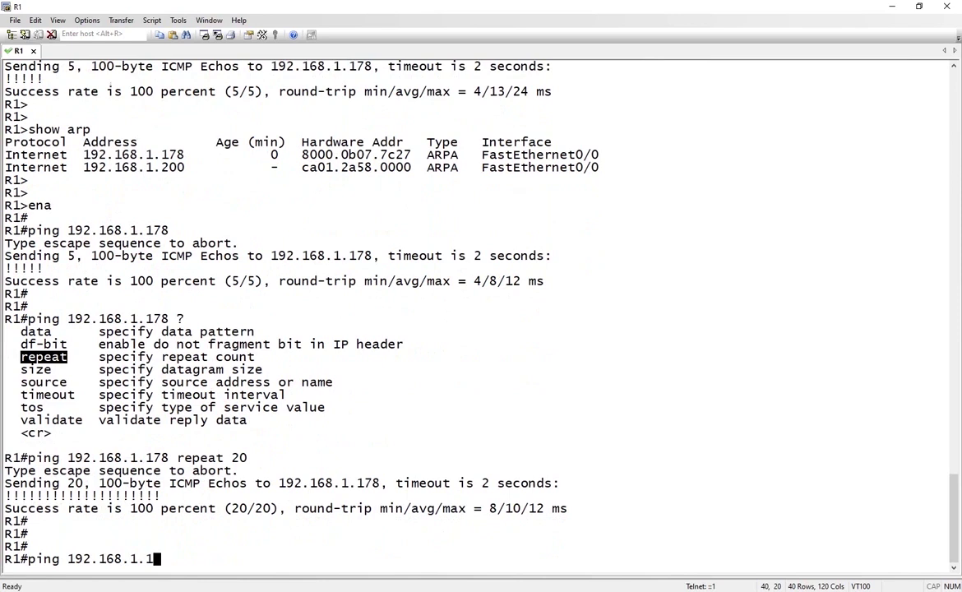
text(77 repeat 10000000)
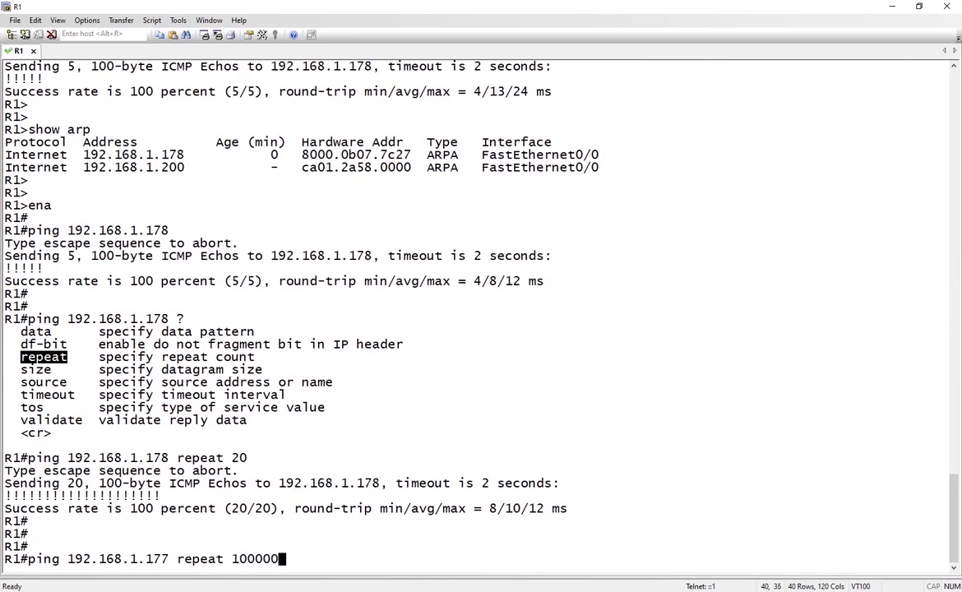
key(Return)
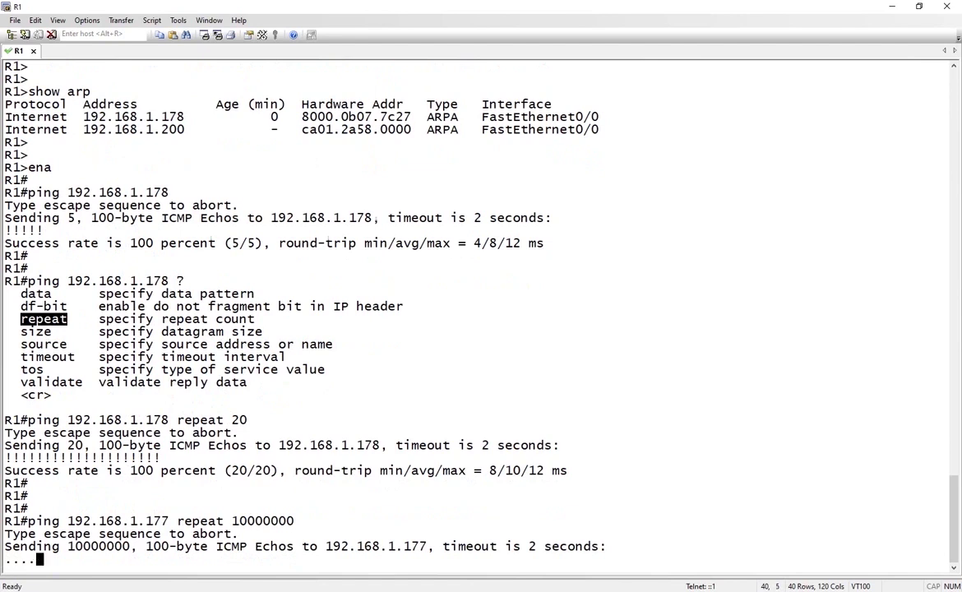
Step: Abort the 10000000-echo ping to 192.168.1.177 with Ctrl+Shift+6, ending at 0/19
drag(147, 521, 170, 523)
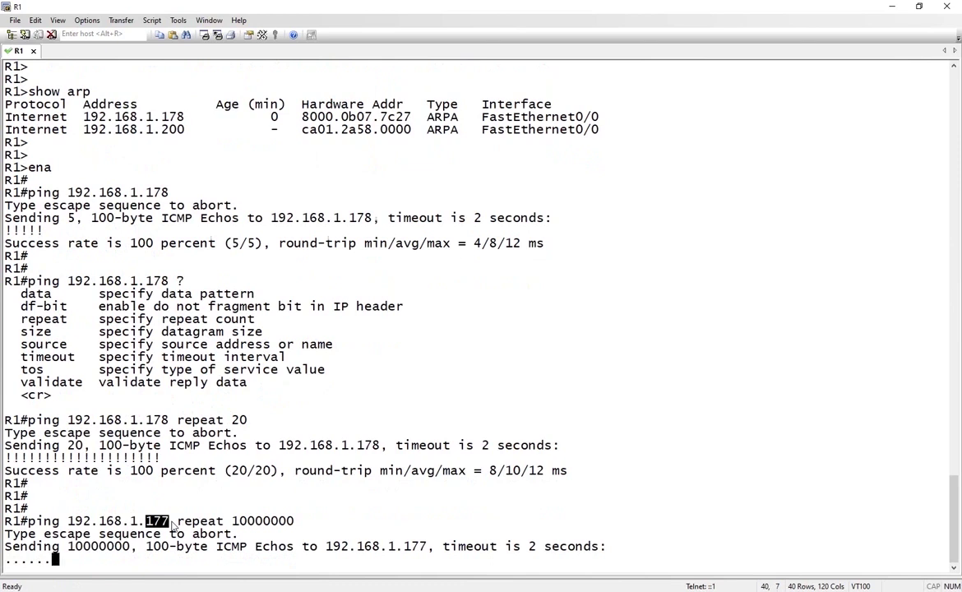
click(236, 515)
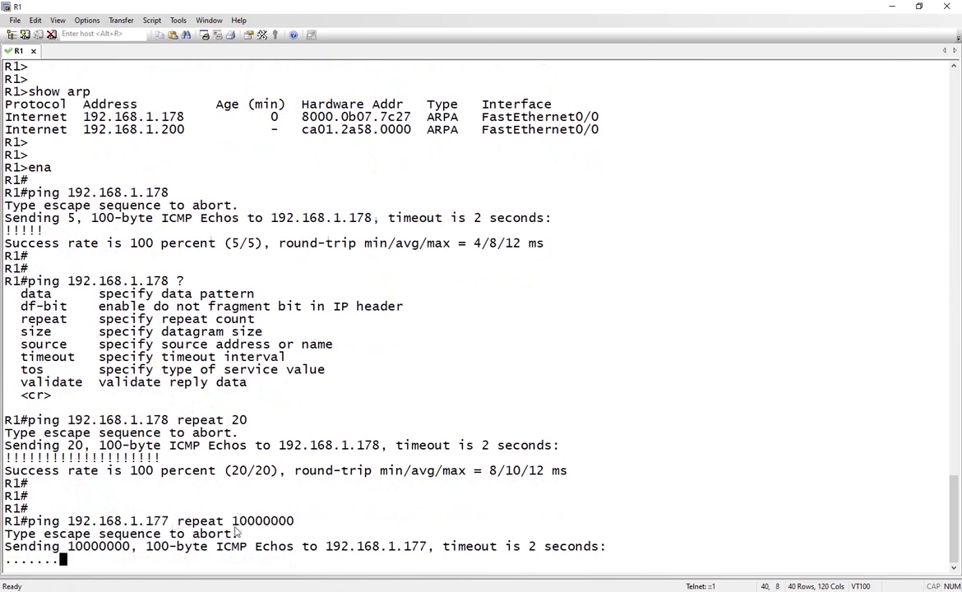
double_click(247, 521)
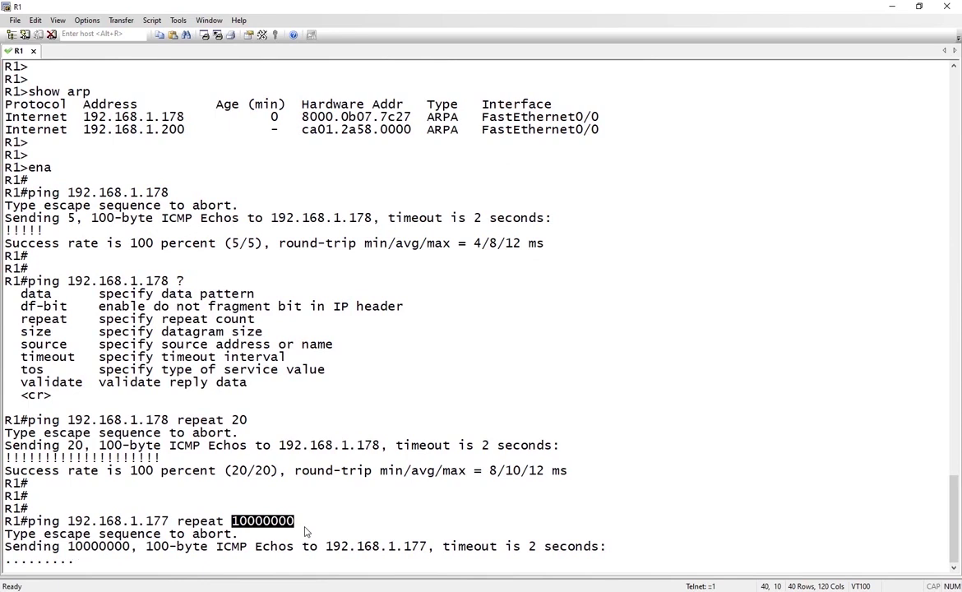
click(78, 510)
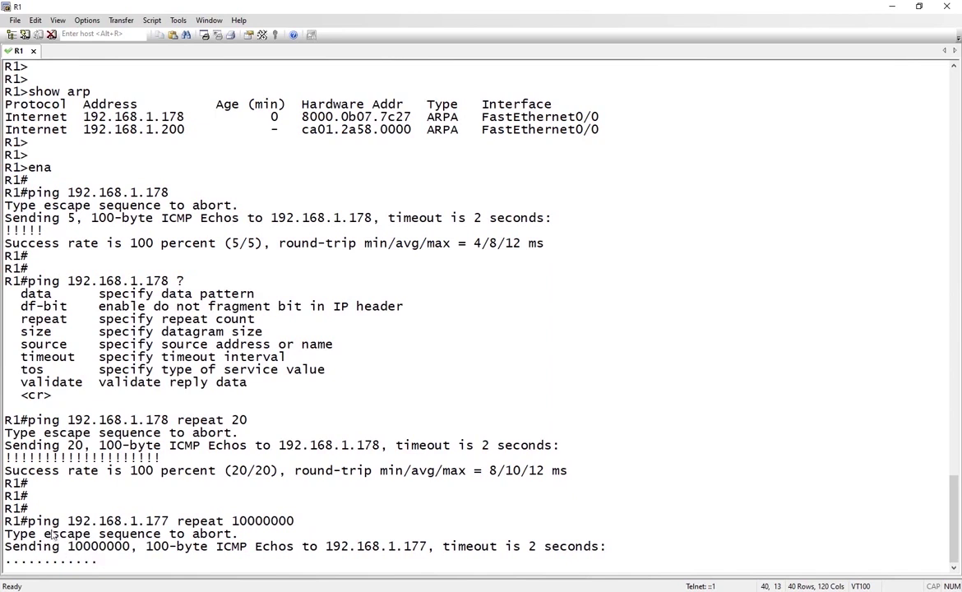
drag(44, 535, 232, 536)
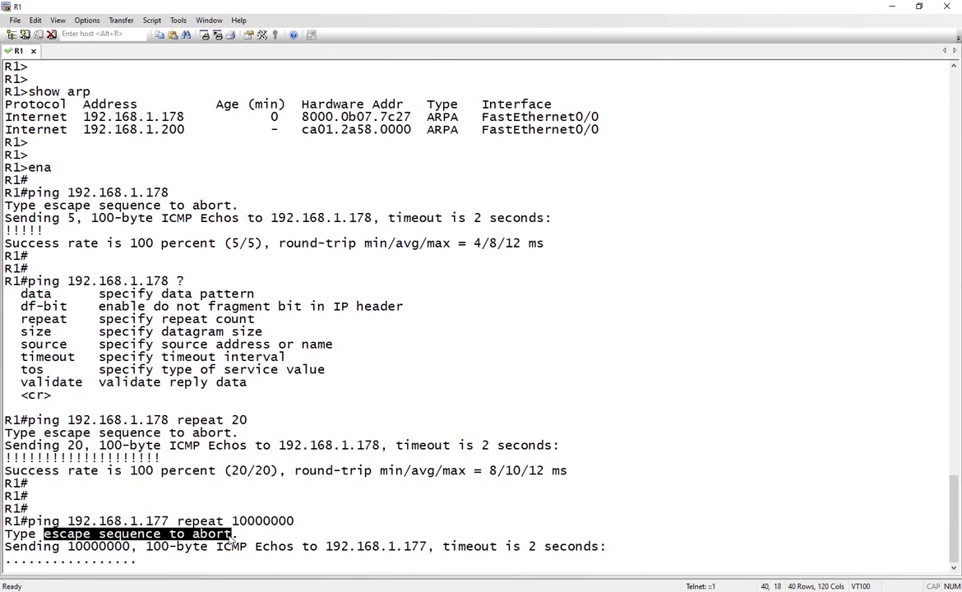
key(ctrl+shift+6)
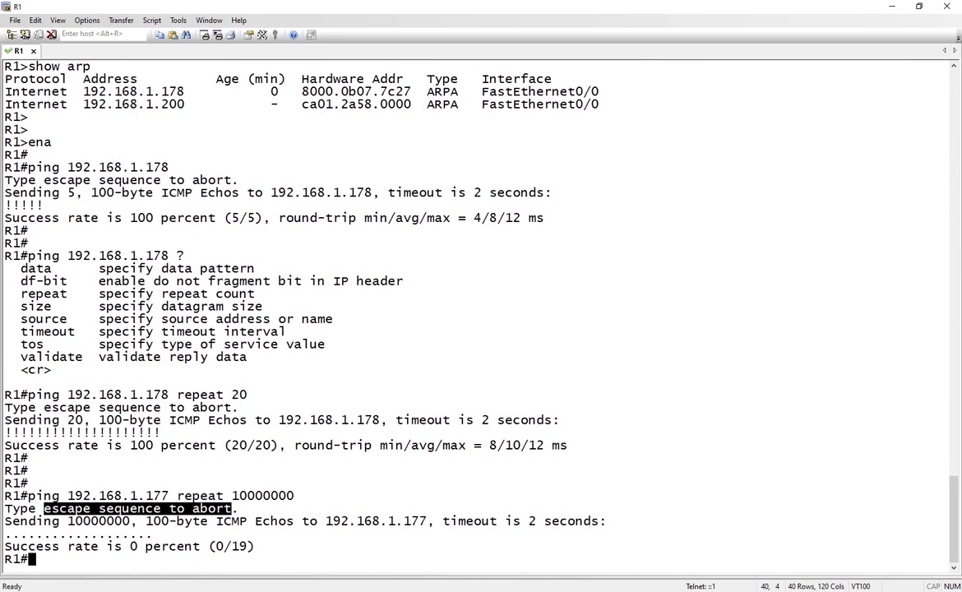
key(Return)
key(Return)
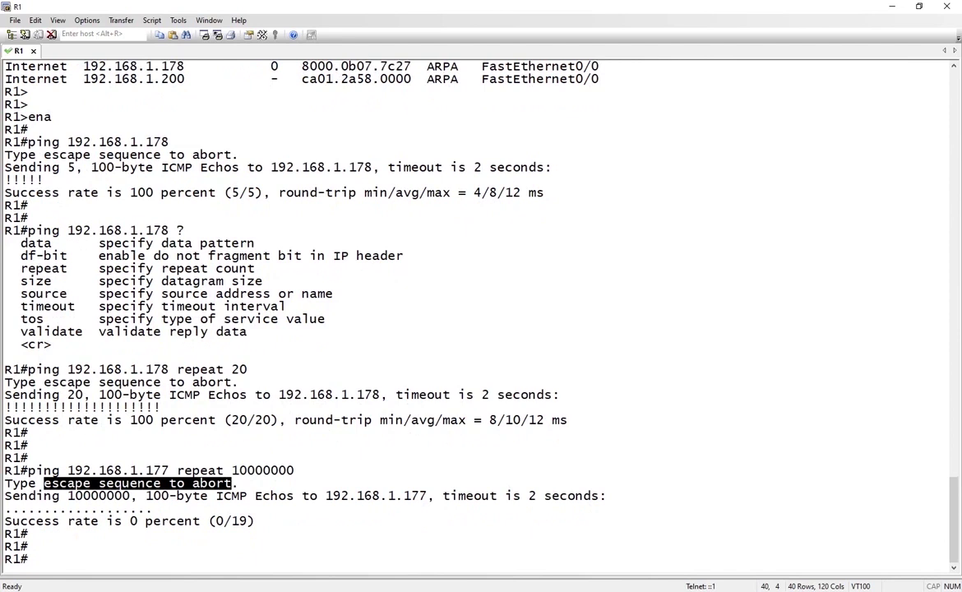
key(alt+Tab)
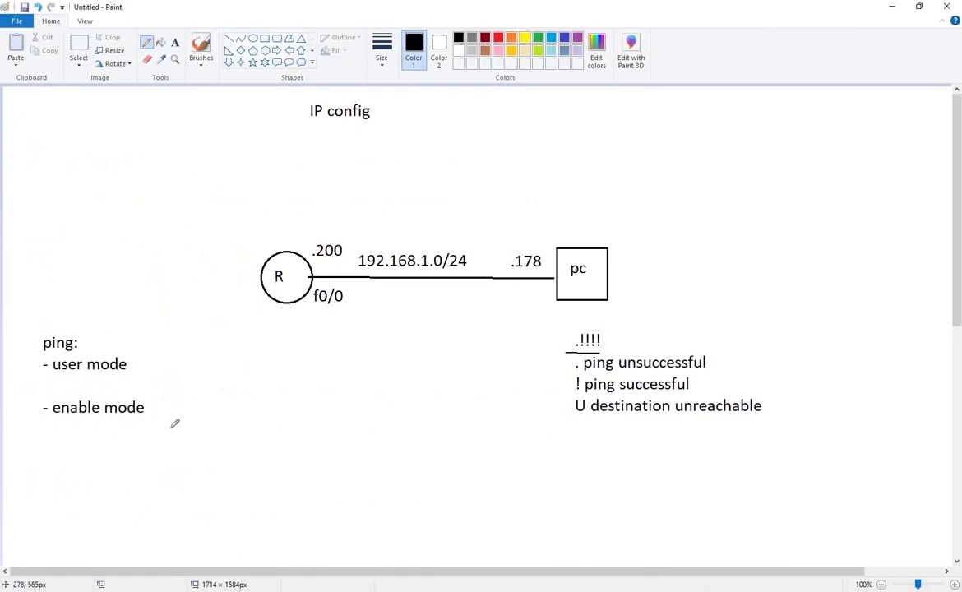
Step: Draw a two-arrow bracket from enable mode and label the upper arrow 'normal ping'
mouse_move(156, 410)
mouse_down()
mouse_move(206, 410)
mouse_move(199, 484)
mouse_up()
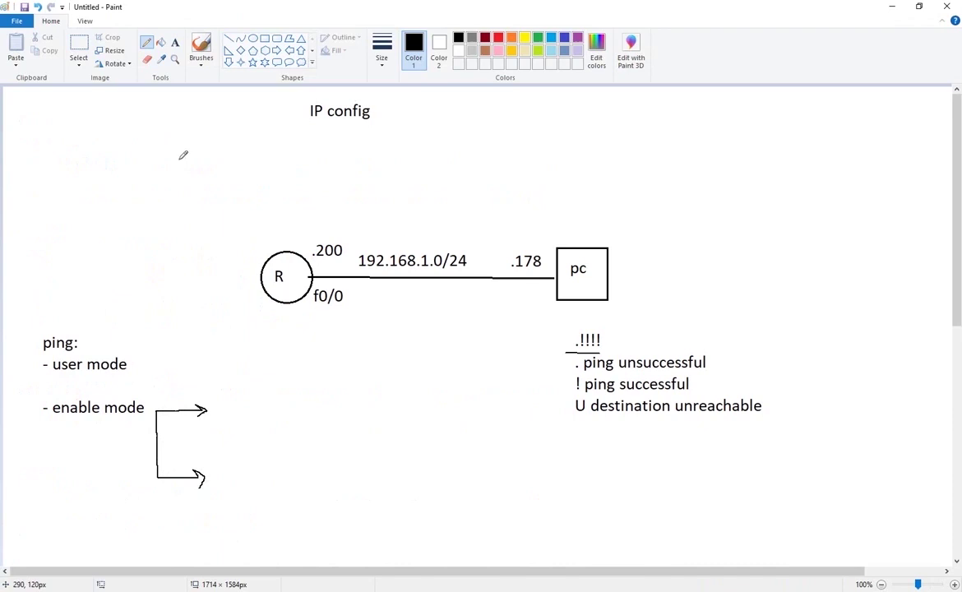
click(175, 44)
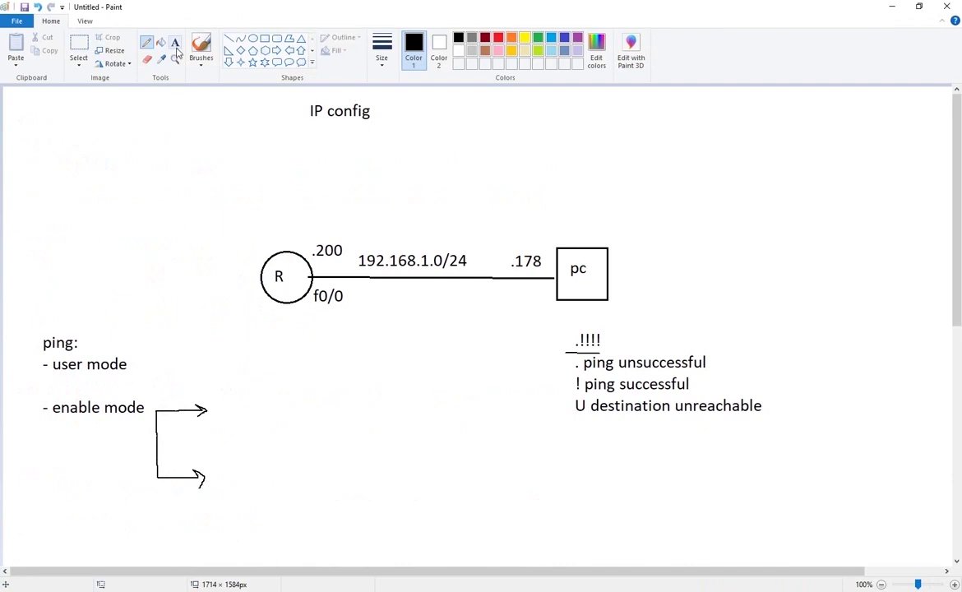
click(214, 393)
text(normal)
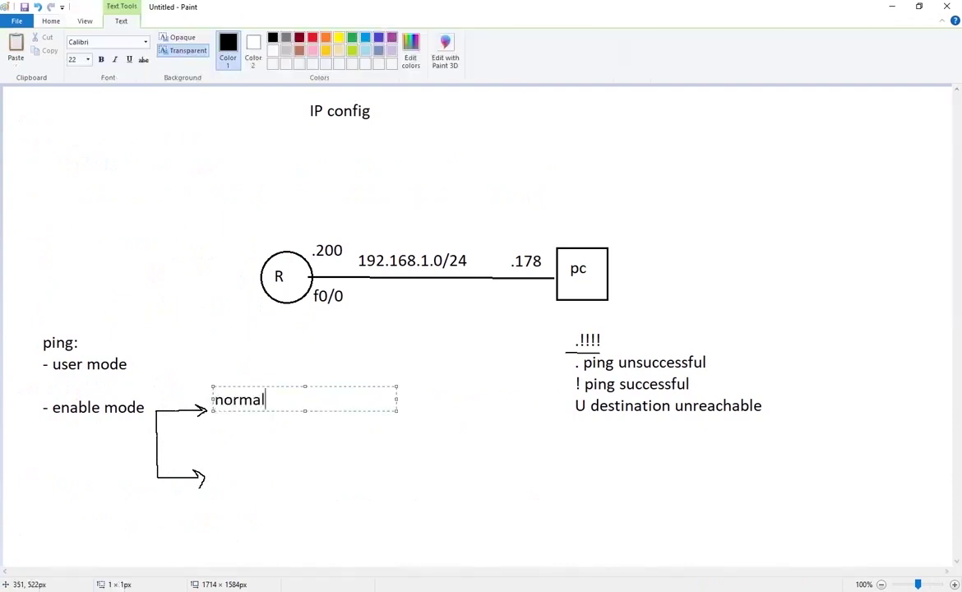
text( ping)
click(217, 477)
Step: Label the lower arrow 'extended ping' and minimize Paint
click(217, 477)
text(exten)
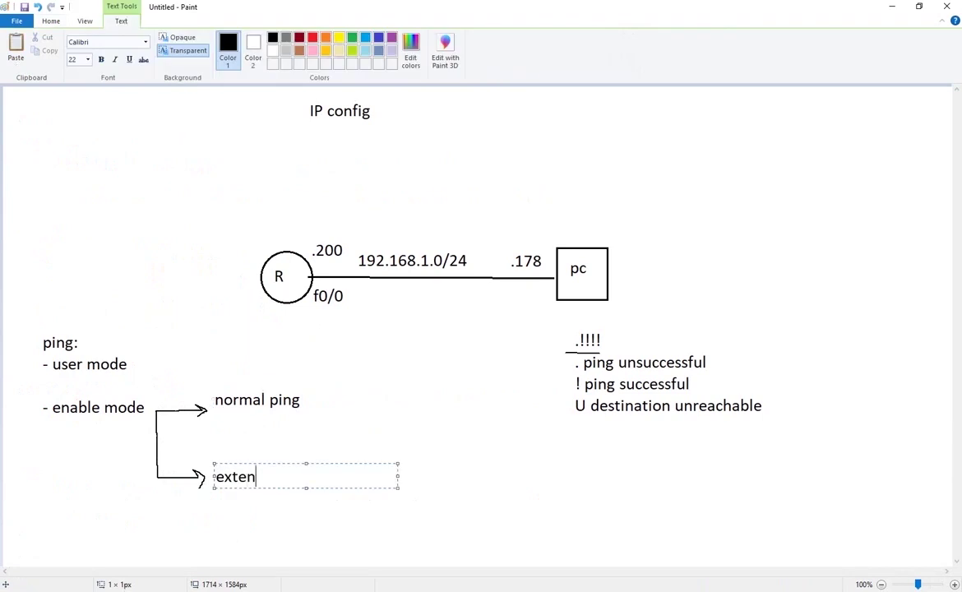
text(ded ping)
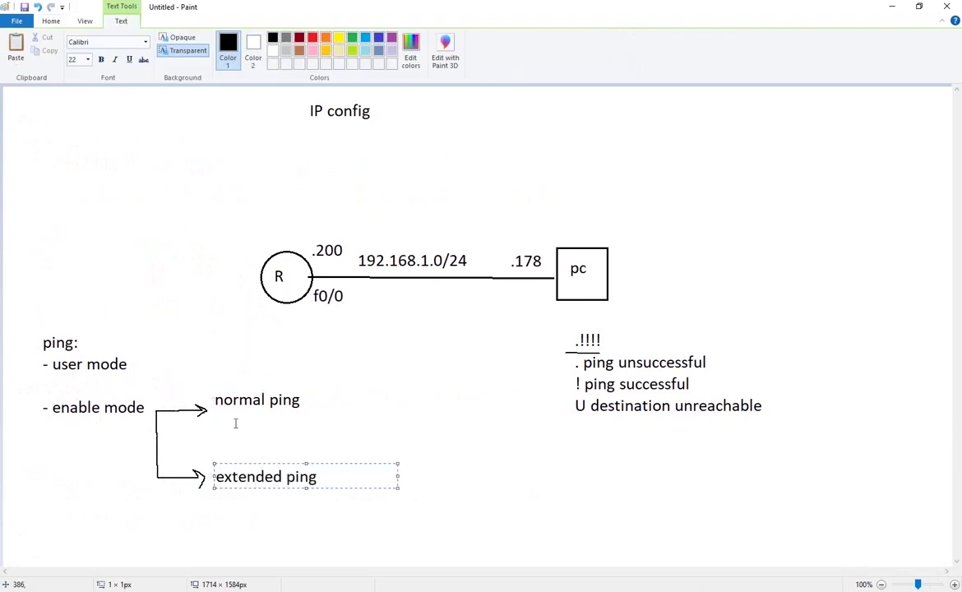
click(236, 423)
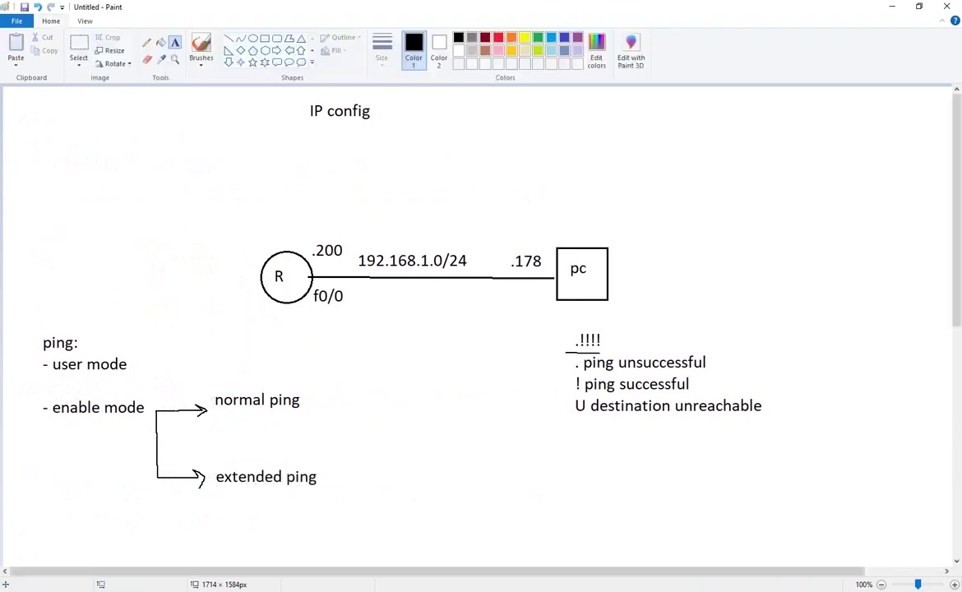
click(892, 6)
Step: Start an extended ping at R1#, restarting after a mistyped 192.168.1.1478 target
key(Return)
text(pi)
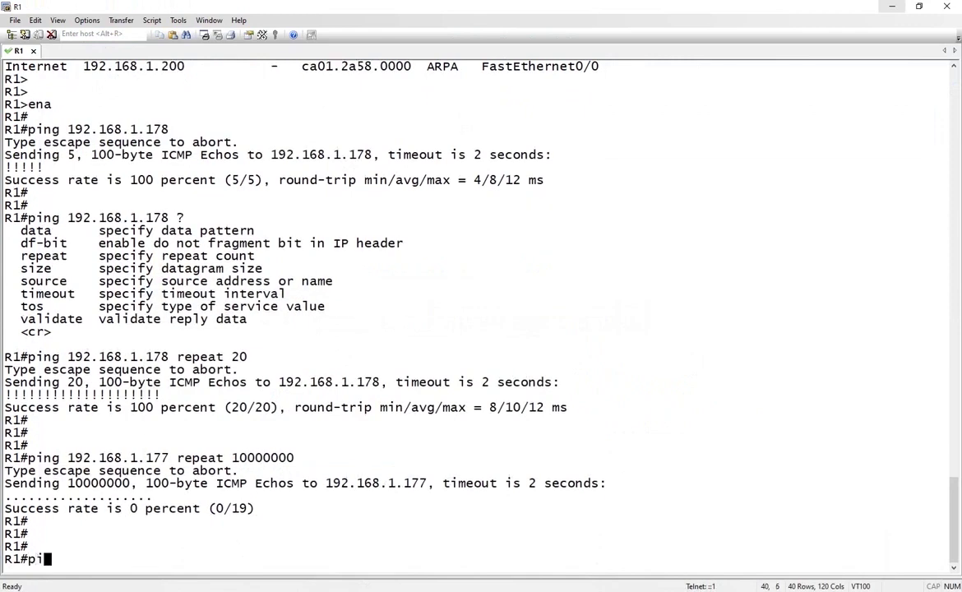
text(ng)
key(Return)
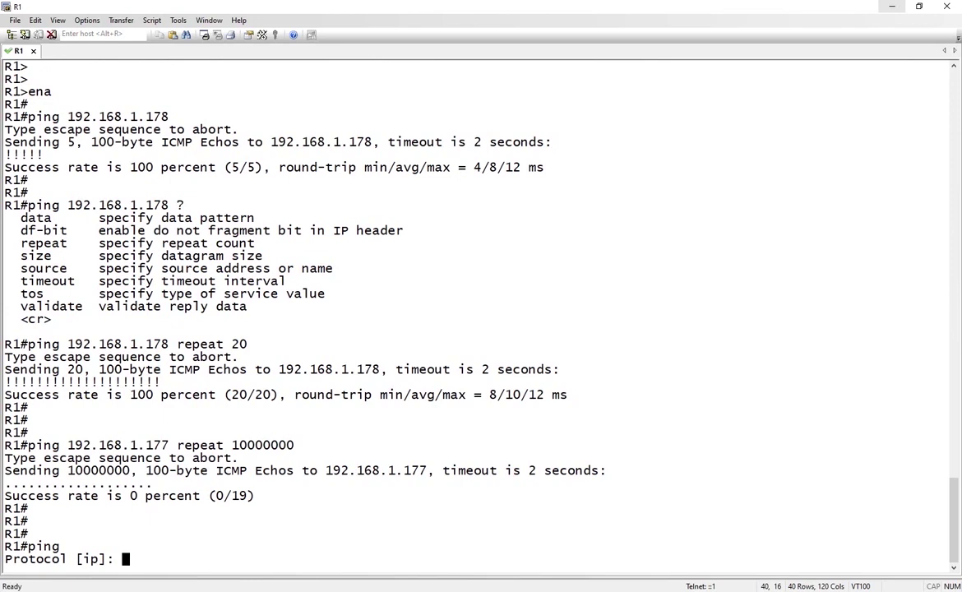
key(Return)
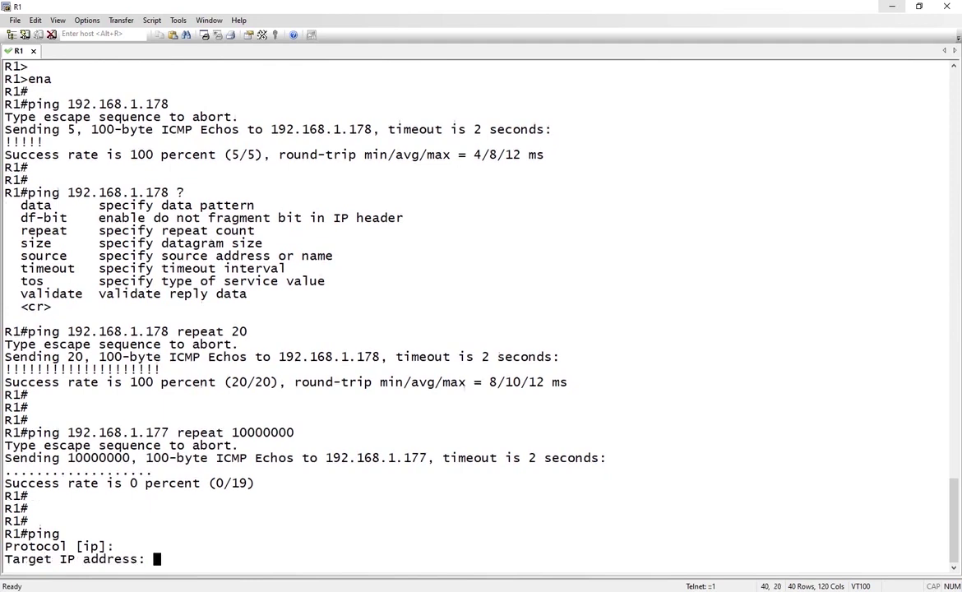
text(192.168.1.1478)
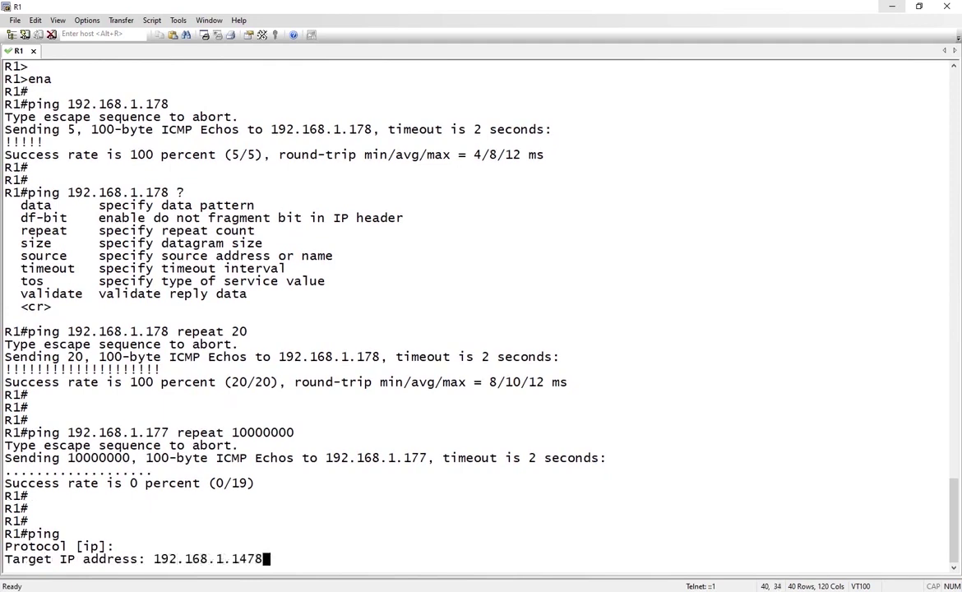
key(Return)
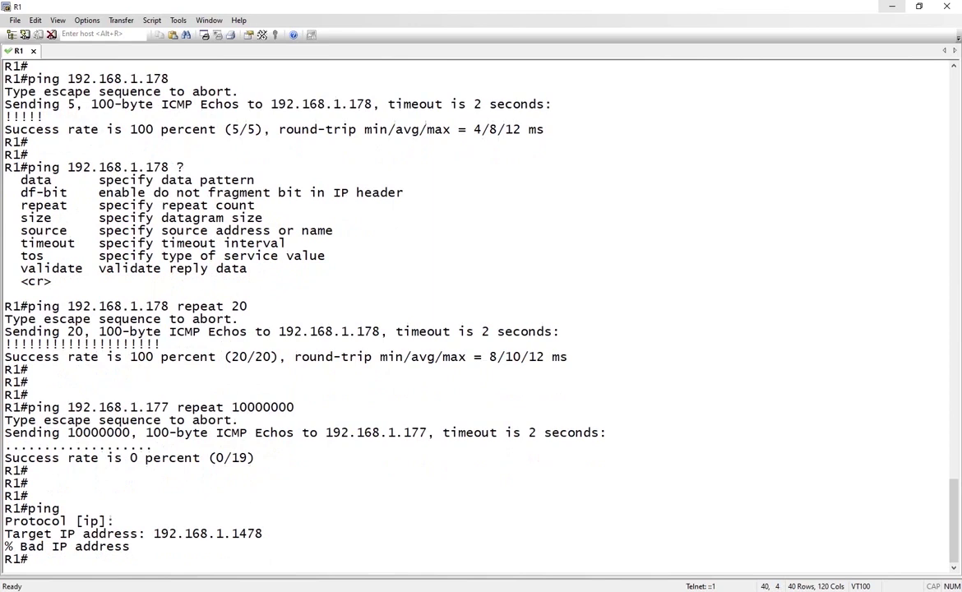
key(Return)
text(192.168.1.1478)
key(Up)
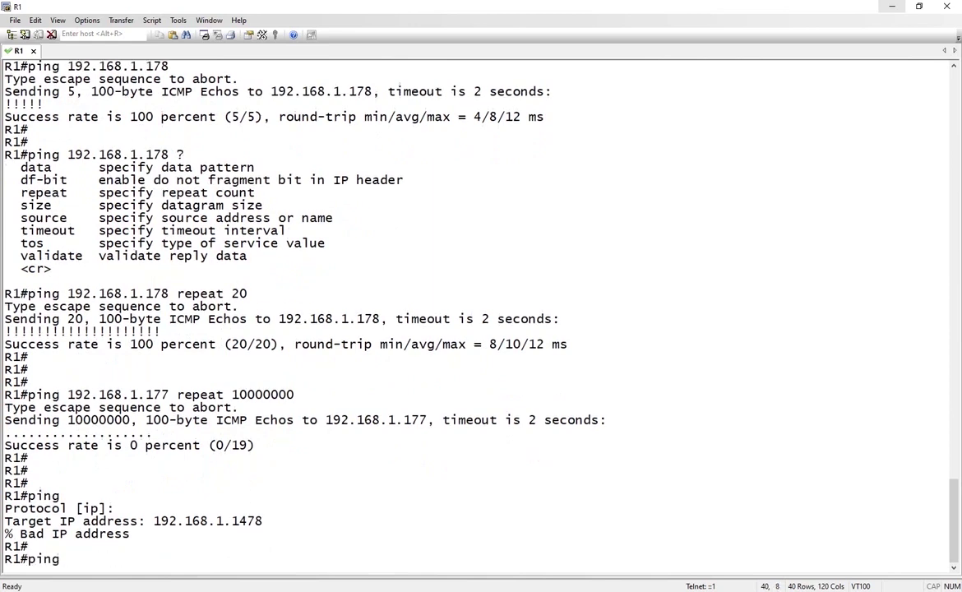
key(Return)
key(Return)
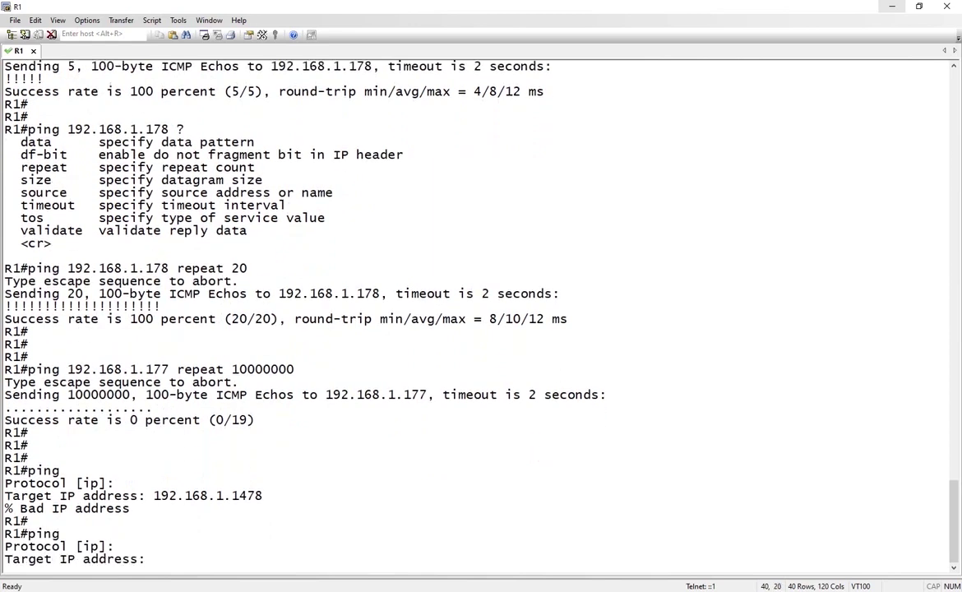
Step: Set target 192.168.1.178 and repeat count 10, keep other defaults, and get 10/10 replies
text(192.168.1.178)
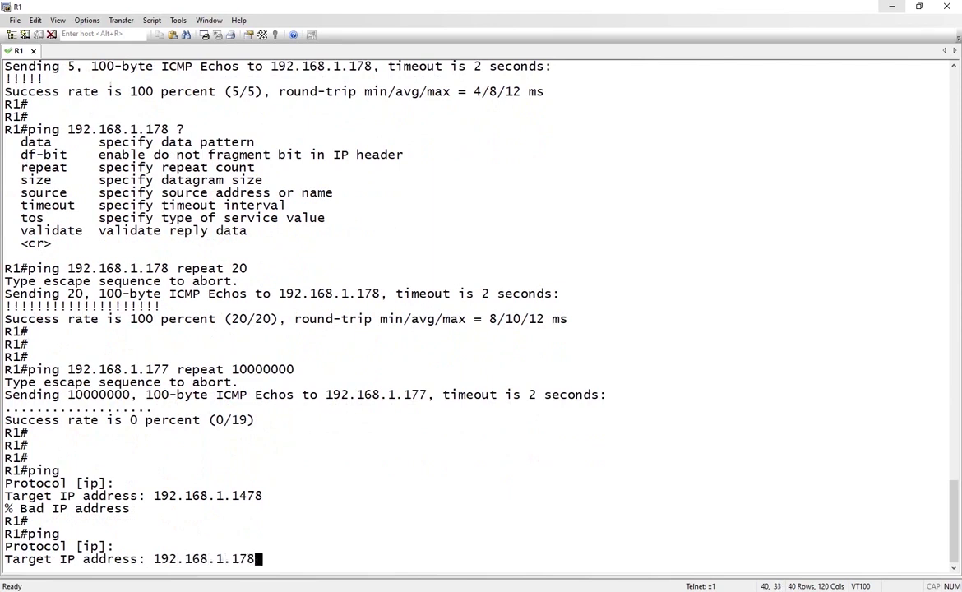
key(Return)
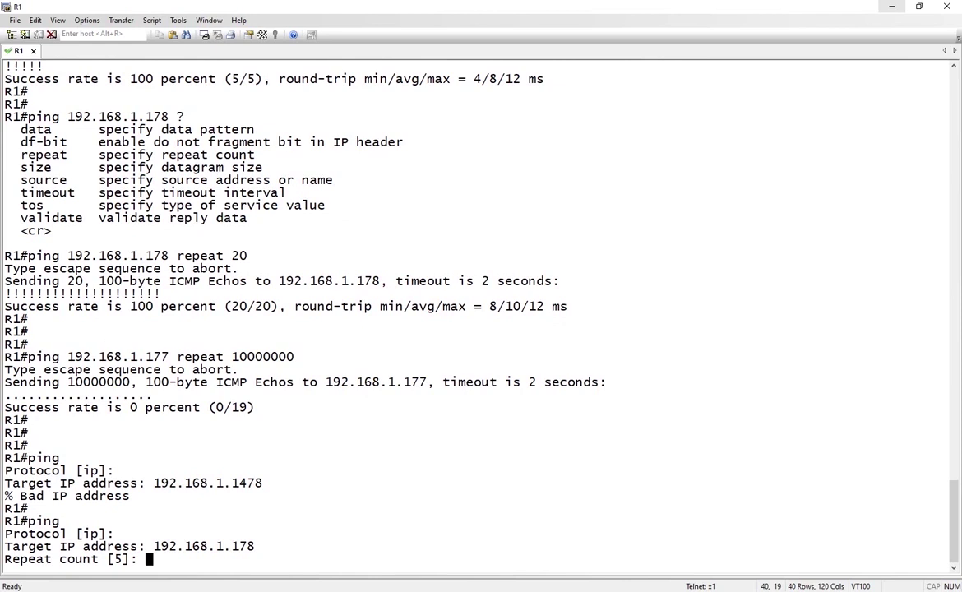
text(10)
key(Return)
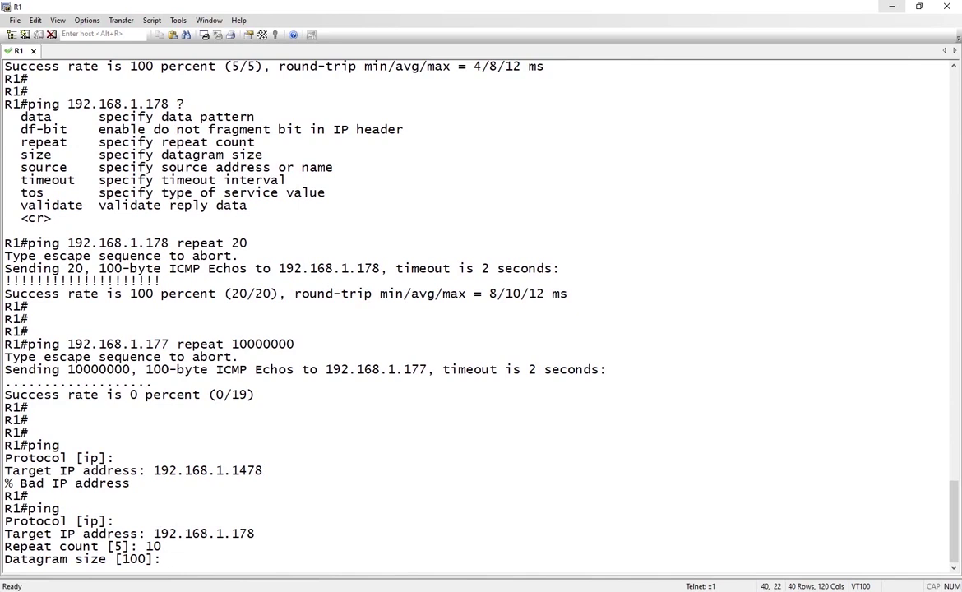
key(Return)
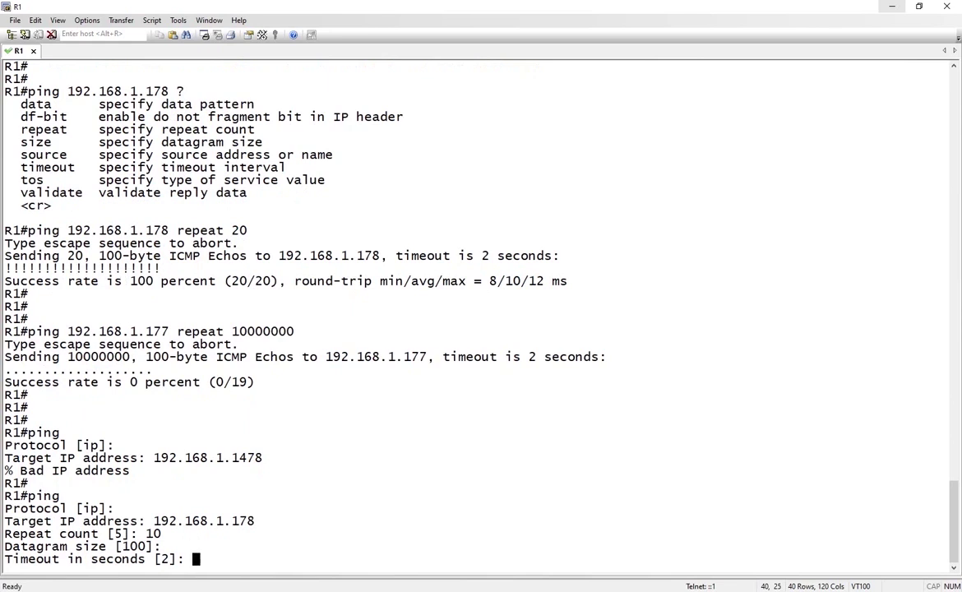
key(Return)
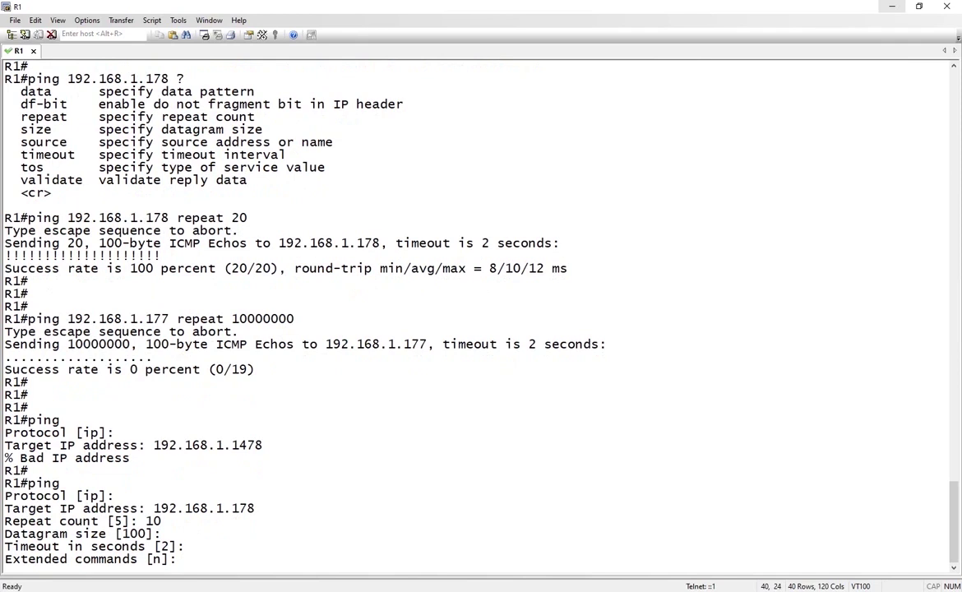
key(Return)
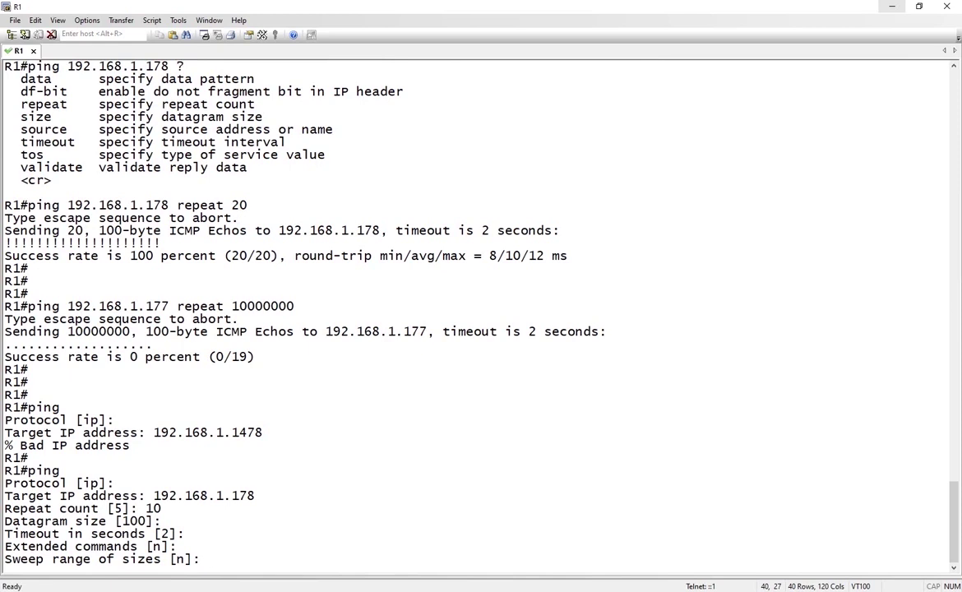
key(Return)
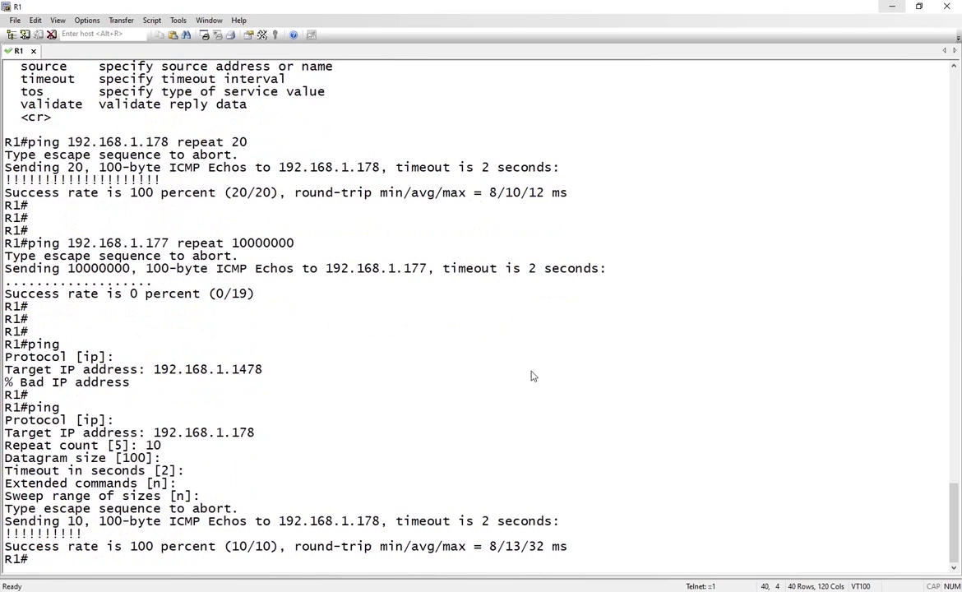
key(alt+Tab)
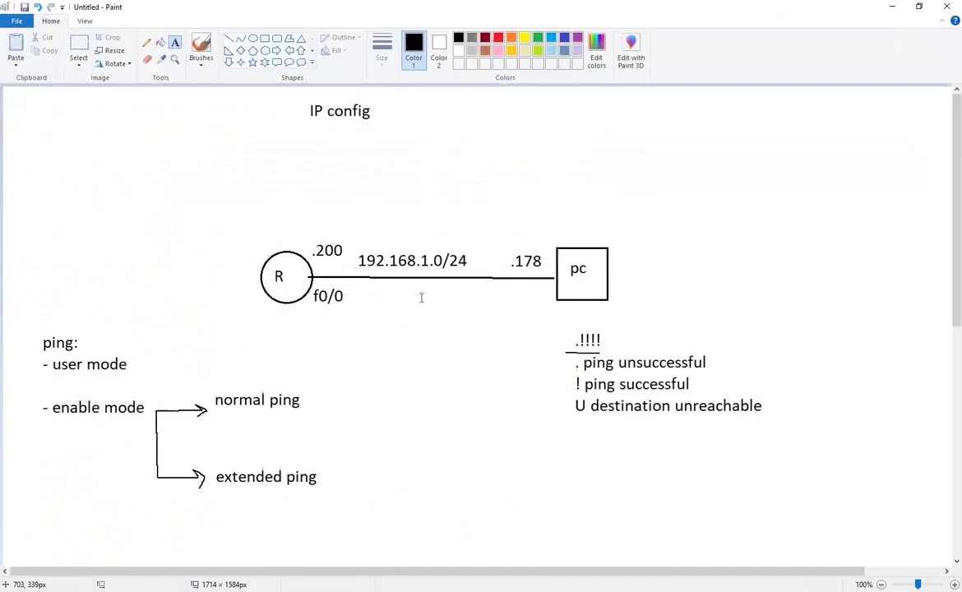
Step: Delete the ping notes below the diagram and the IP config title
click(78, 45)
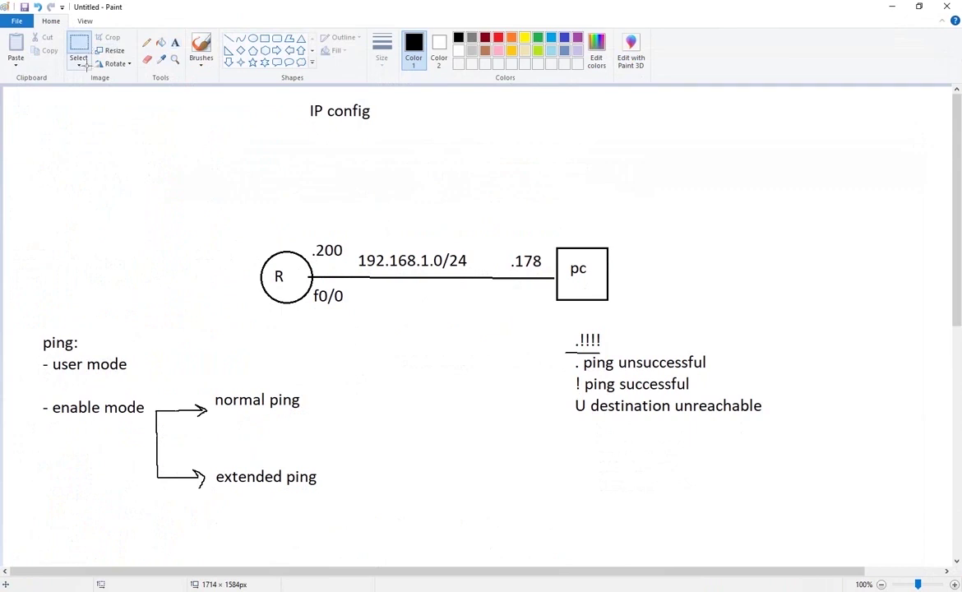
drag(27, 328, 816, 586)
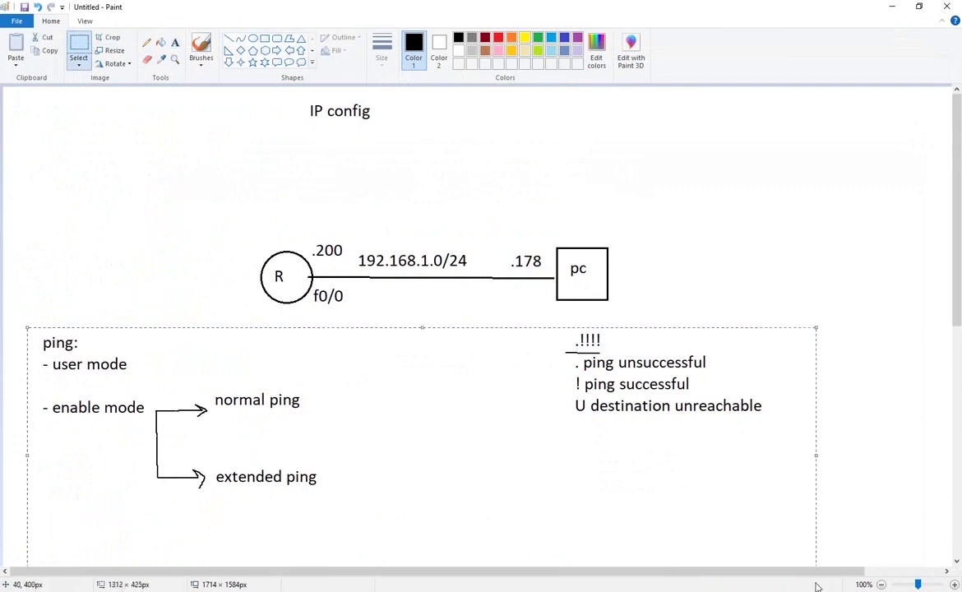
key(Delete)
drag(449, 141, 252, 82)
key(Delete)
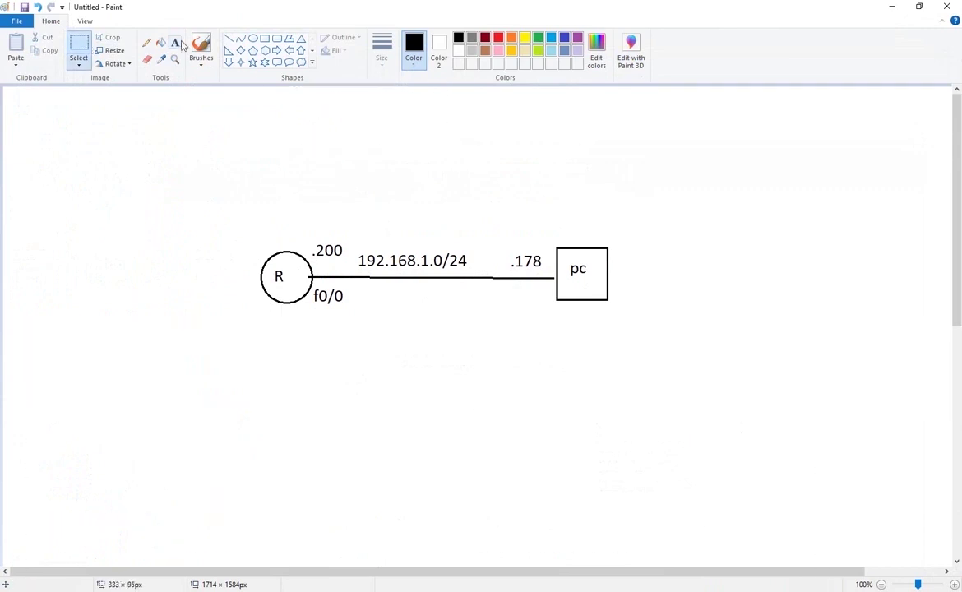
Step: Add a text note reading 'TFTP / trivial file transfere protocol / App layer UDP 69' at the top
click(176, 42)
click(360, 101)
text(TFTP)
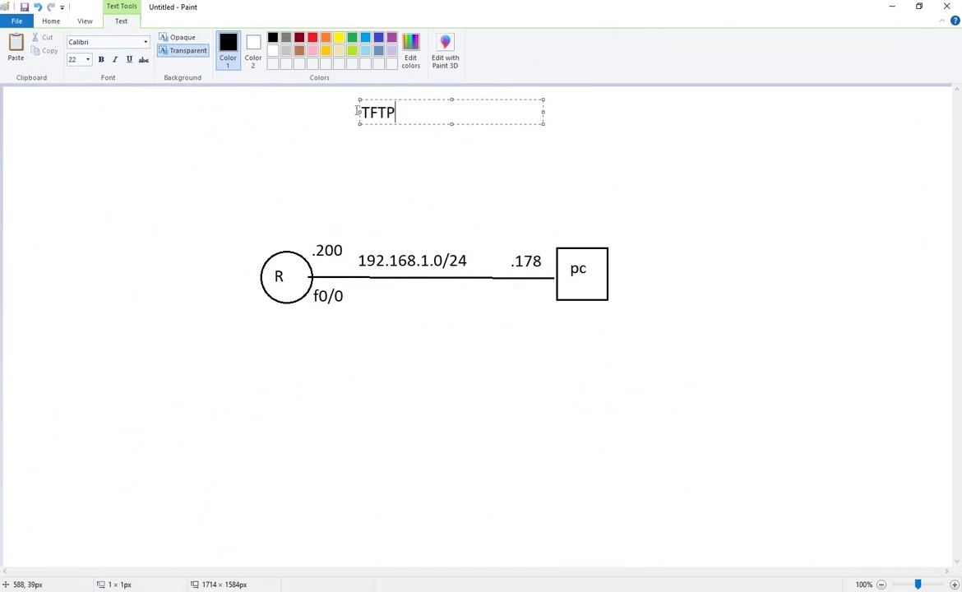
key(Return)
text(tri)
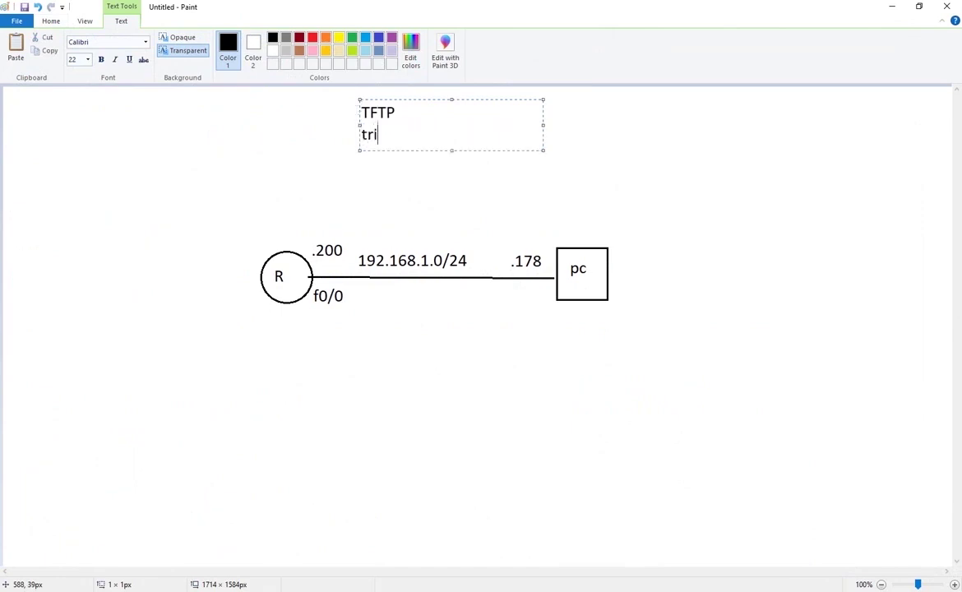
text(vial file t)
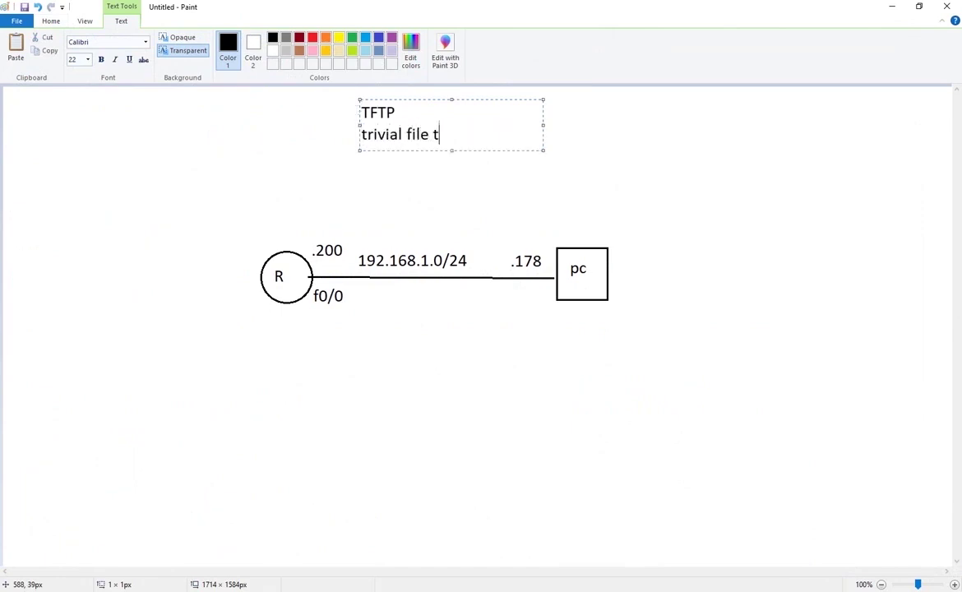
text(ran)
text(sfere protocol)
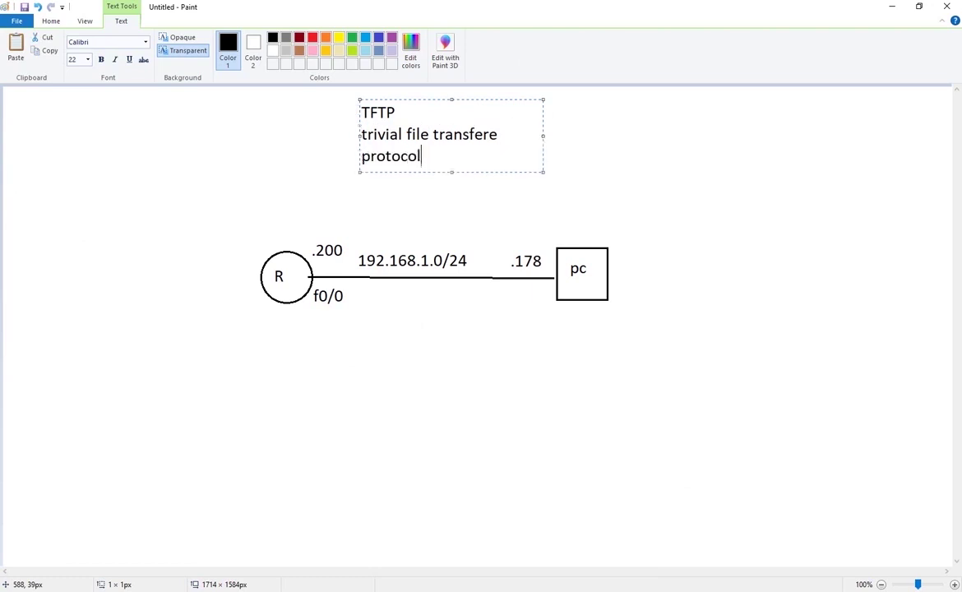
drag(542, 136, 750, 135)
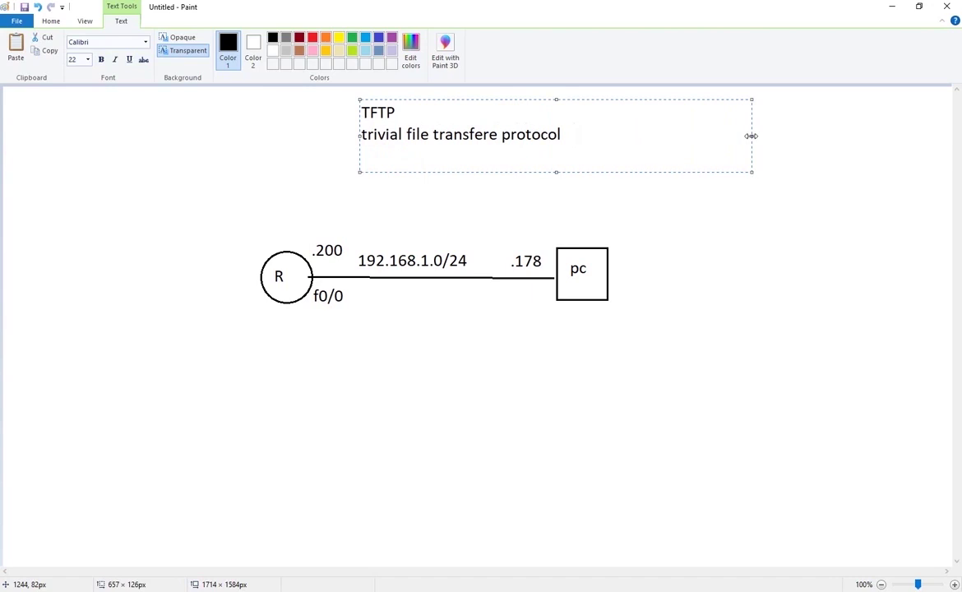
text(App layer UF)
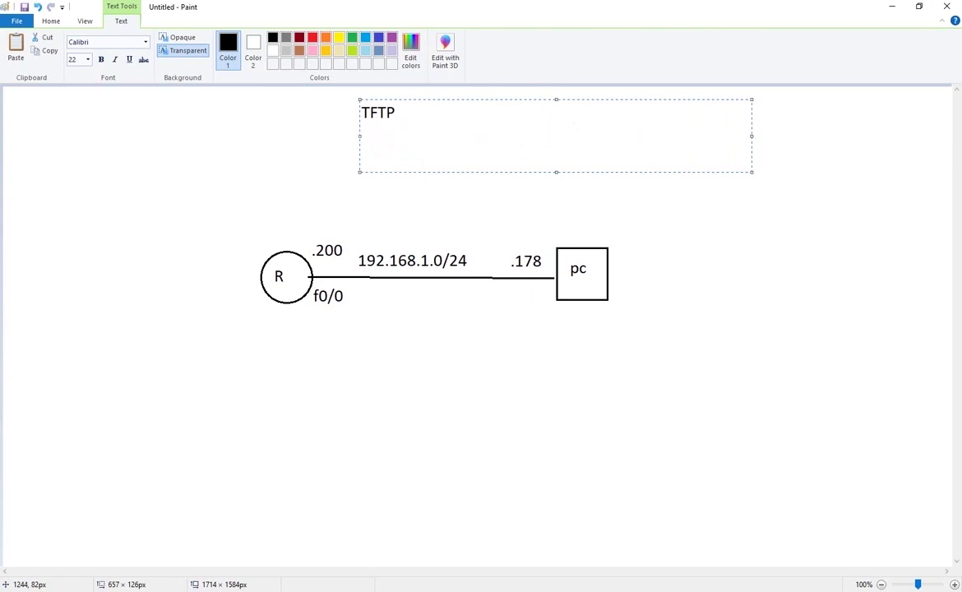
key(BackSpace)
text(DP )
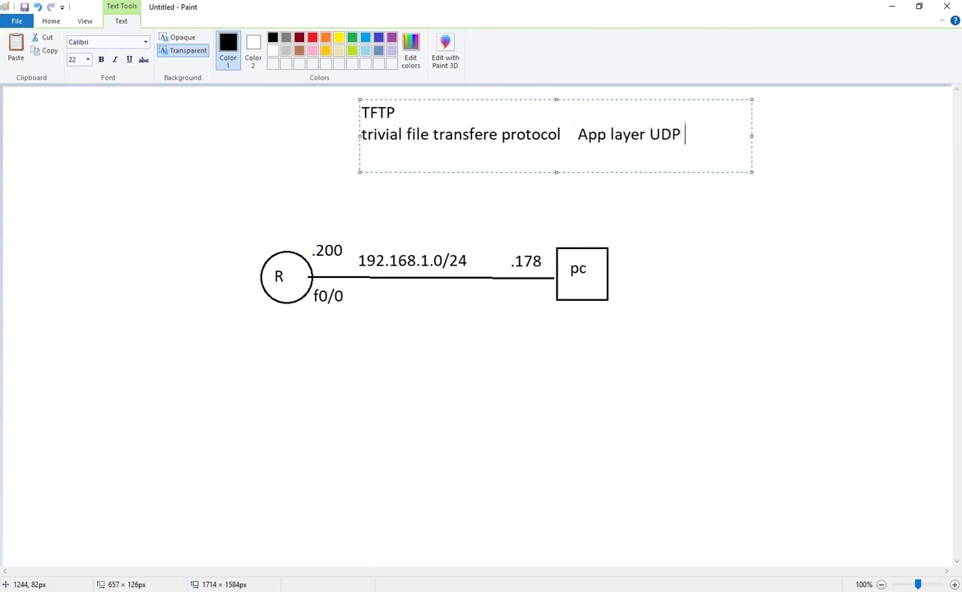
text(69)
click(743, 212)
click(146, 43)
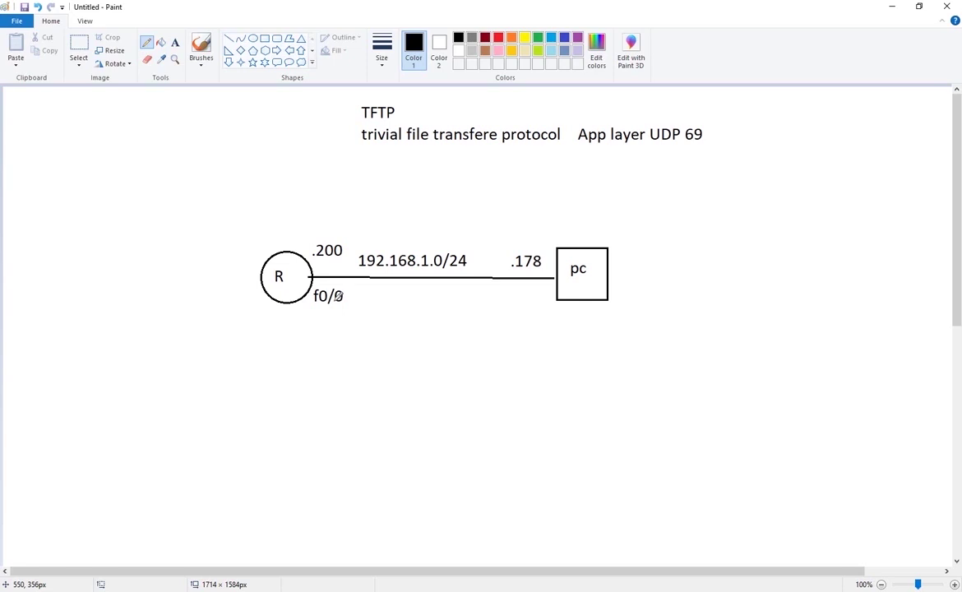
click(175, 42)
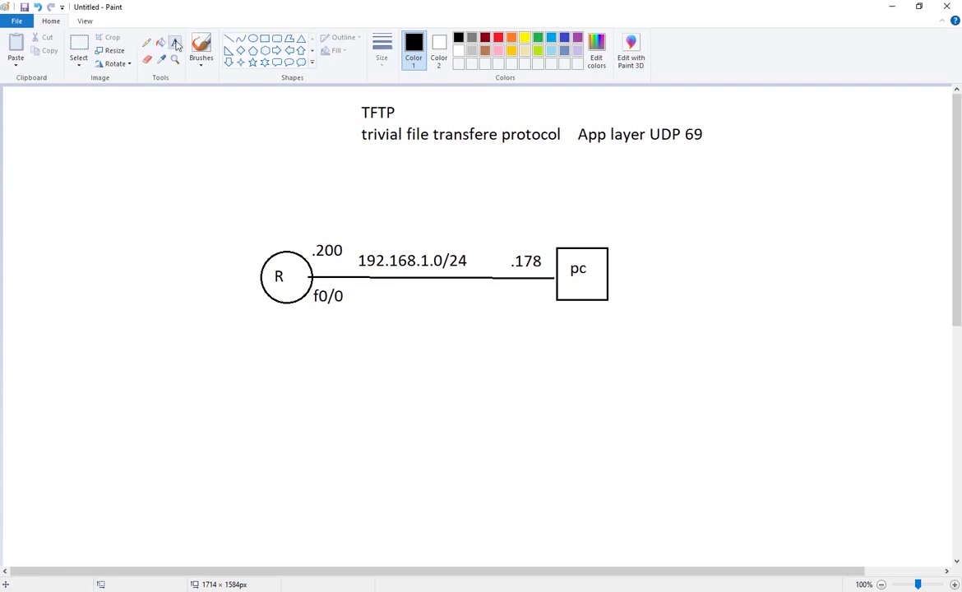
Step: List 'solar TFTP', 'pumpkin', 'TFTPd32' and '64' on separate lines below the pc box
click(549, 326)
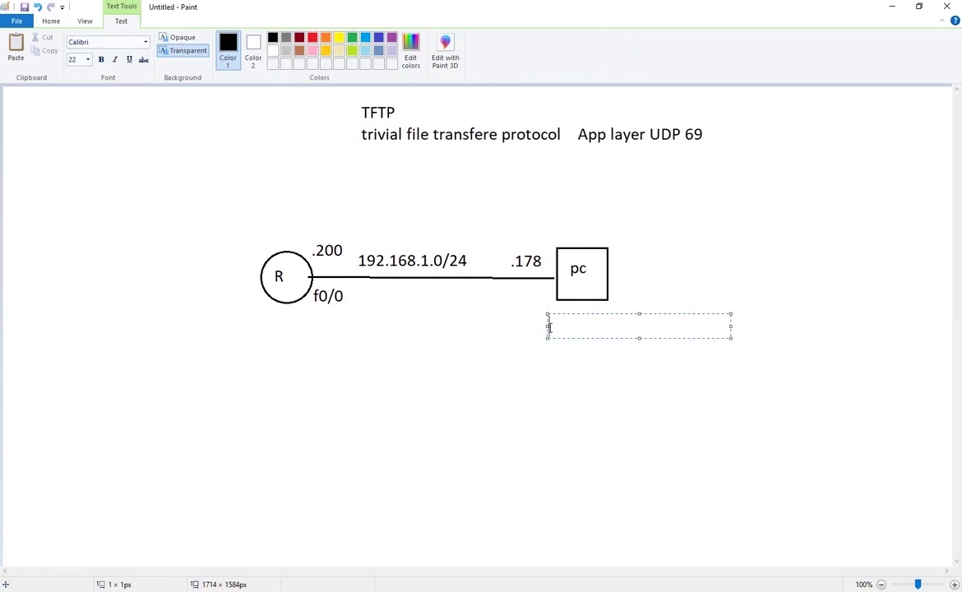
text(solar TFTP)
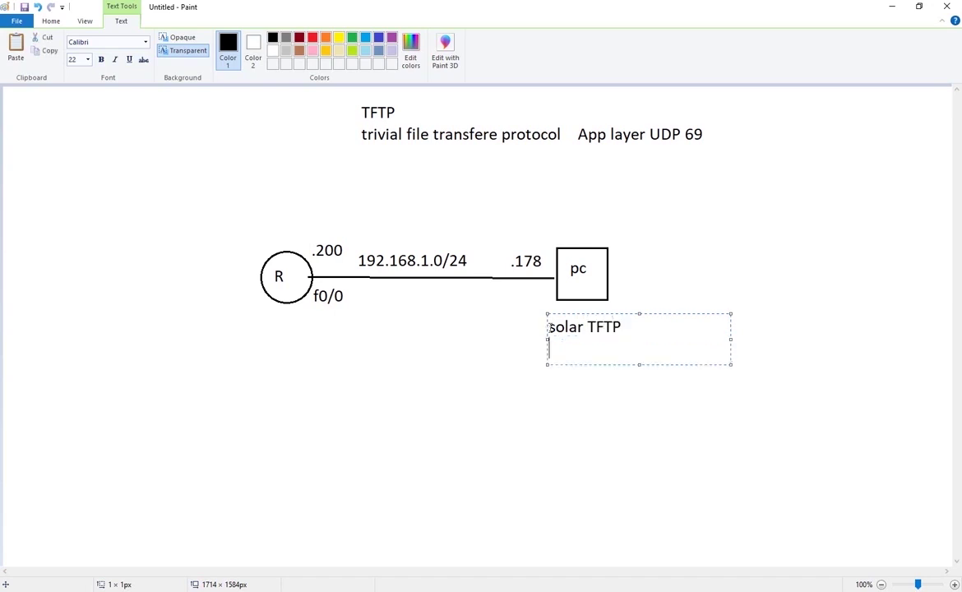
key(Return)
text(pumpkin)
key(Return)
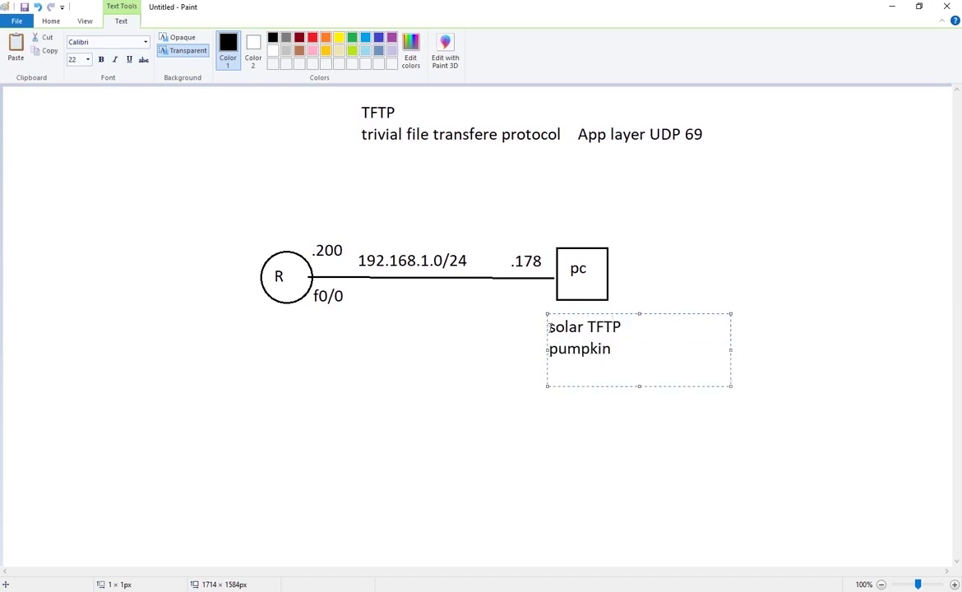
text(TFTPd32)
key(Return)
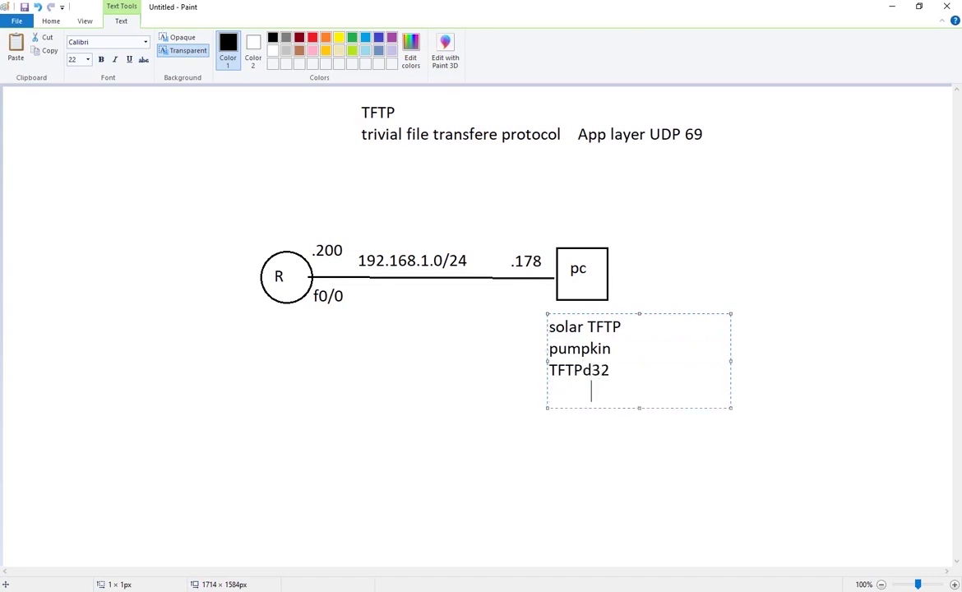
text(64)
click(465, 400)
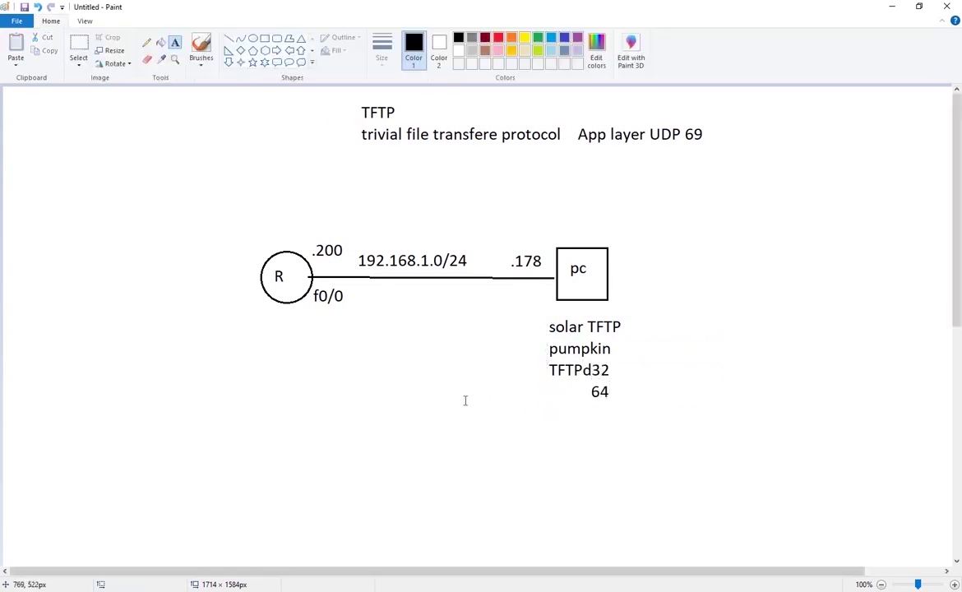
Step: Draw a freehand pencil arrow pointing at pumpkin, plus a short mark beside 64
click(147, 42)
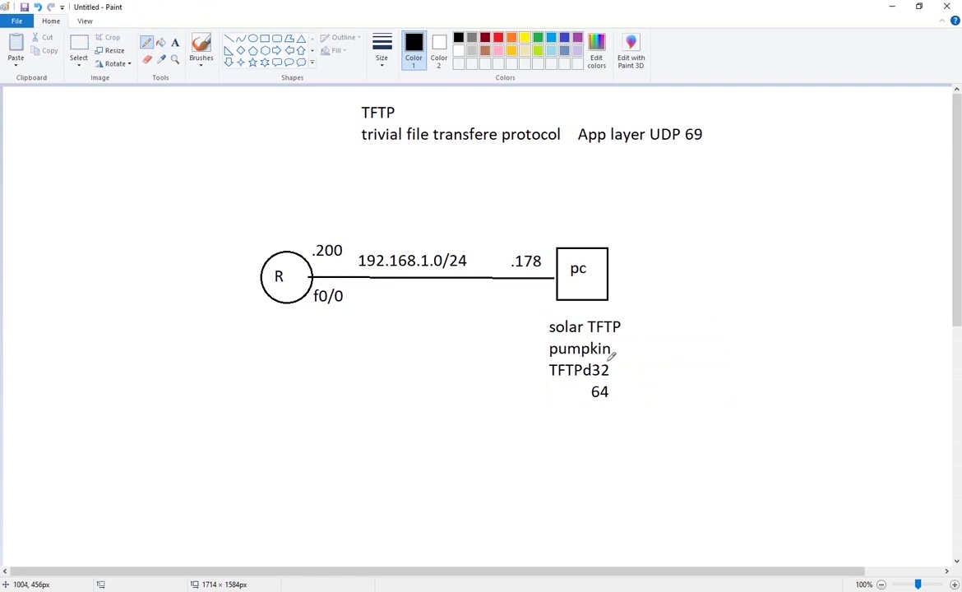
mouse_move(610, 361)
mouse_down()
mouse_move(543, 363)
mouse_move(562, 396)
mouse_move(619, 397)
mouse_move(609, 368)
mouse_up()
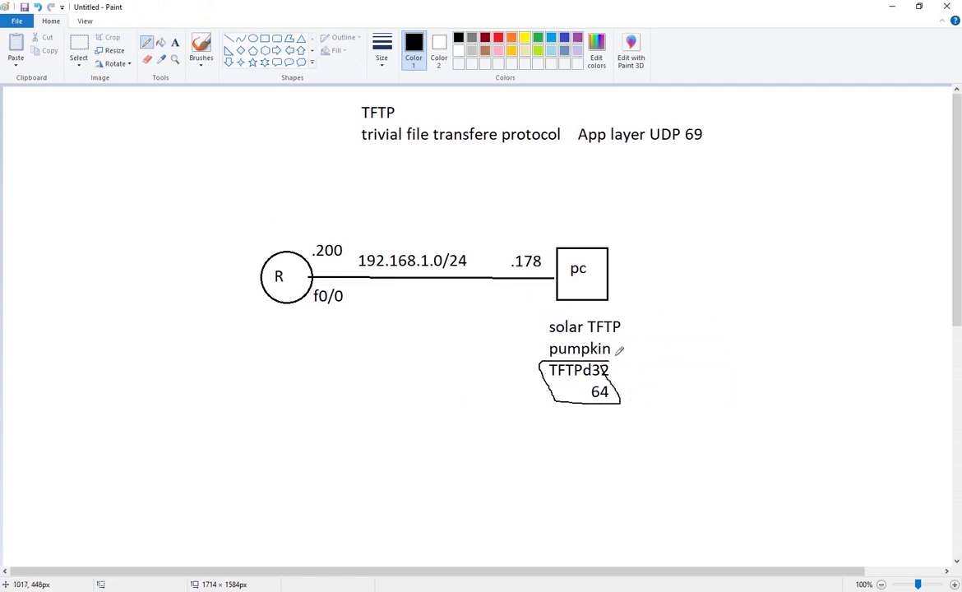
key(ctrl+z)
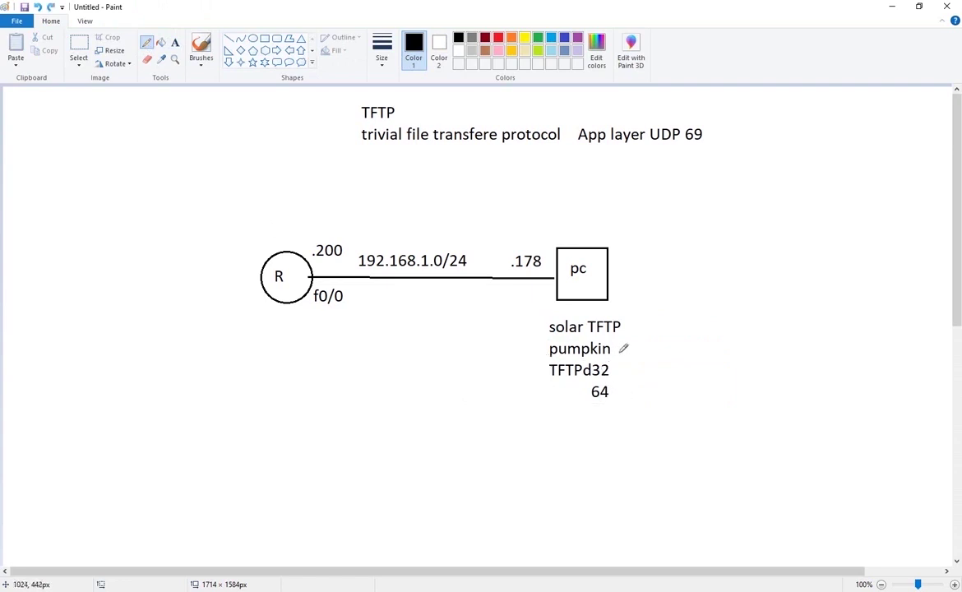
mouse_move(620, 352)
mouse_down()
mouse_move(649, 352)
mouse_move(624, 355)
mouse_up()
drag(551, 394, 577, 391)
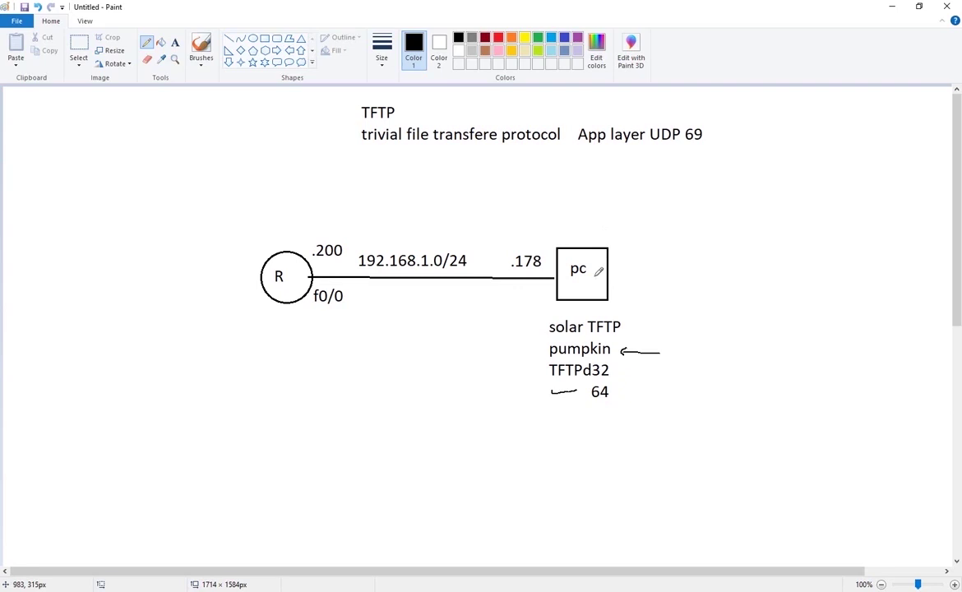
Step: Run pumpkin-2.7.2.exe from D:\ccna\progs\tftp server, accepting the default install destination
key(alt+Tab)
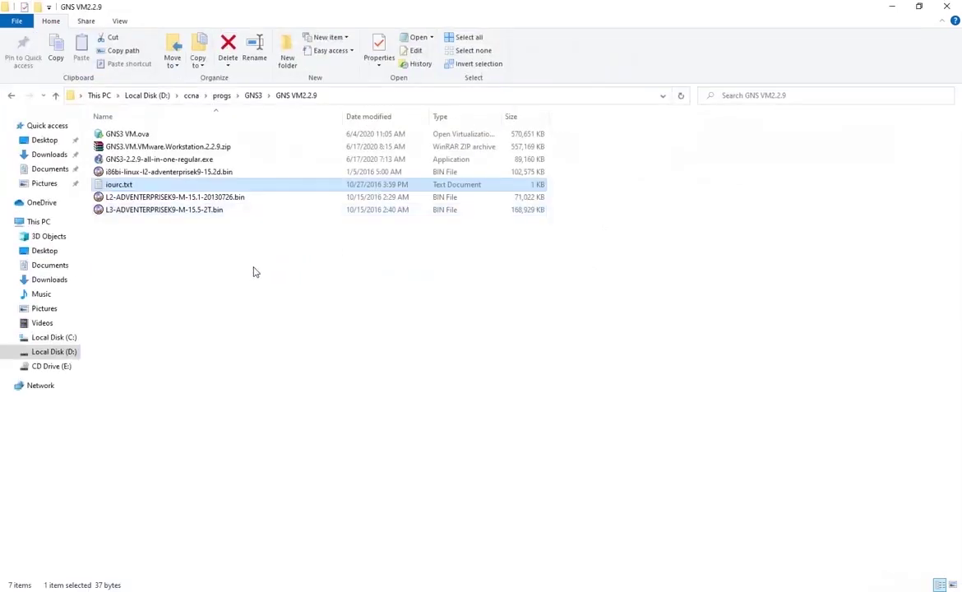
click(220, 97)
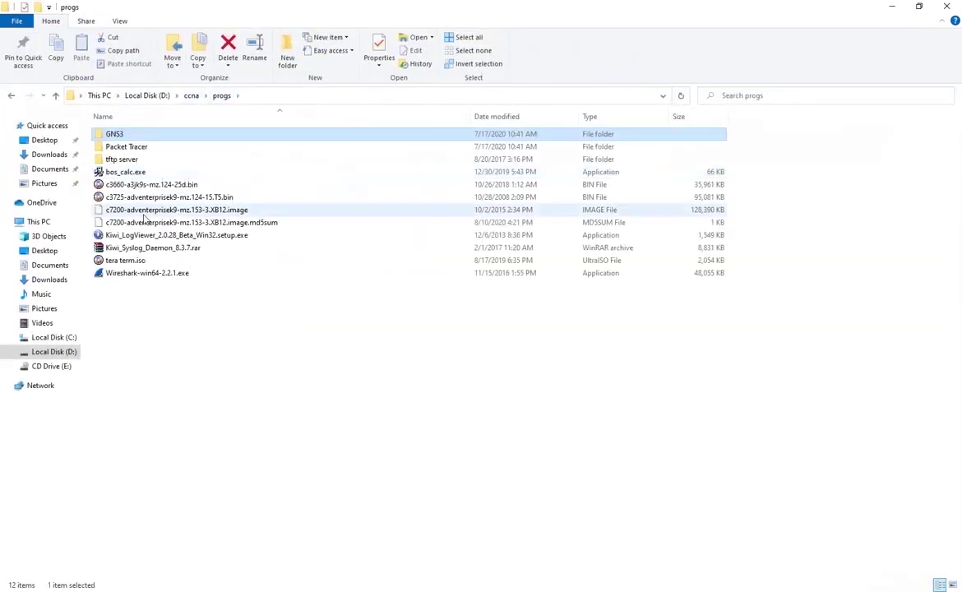
double_click(114, 159)
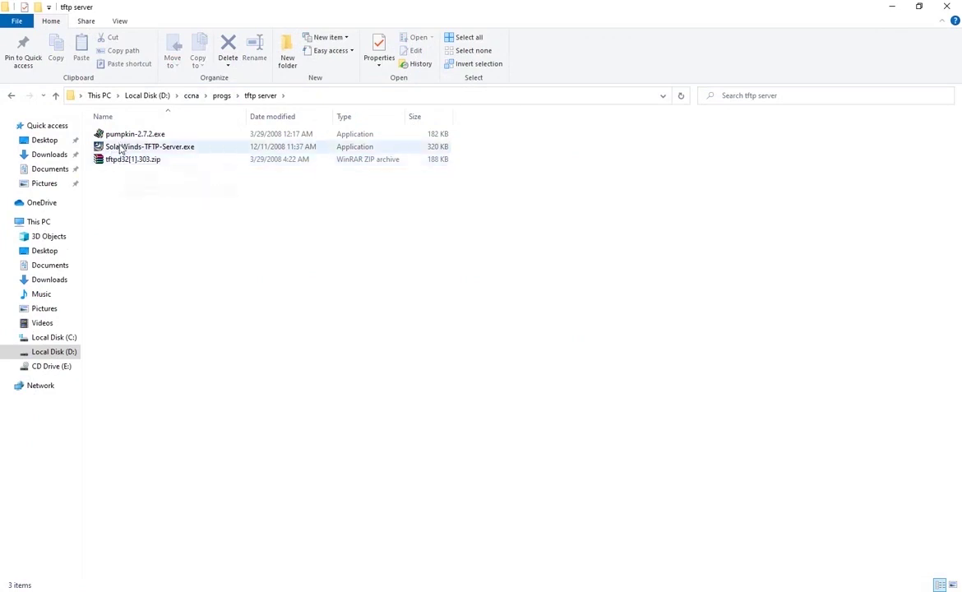
click(140, 137)
double_click(127, 141)
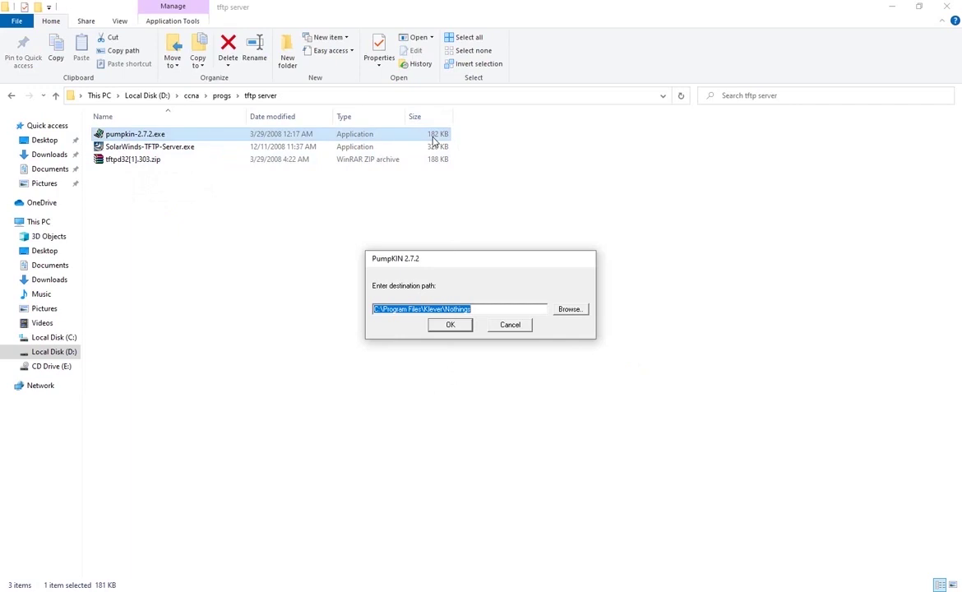
click(451, 327)
click(575, 347)
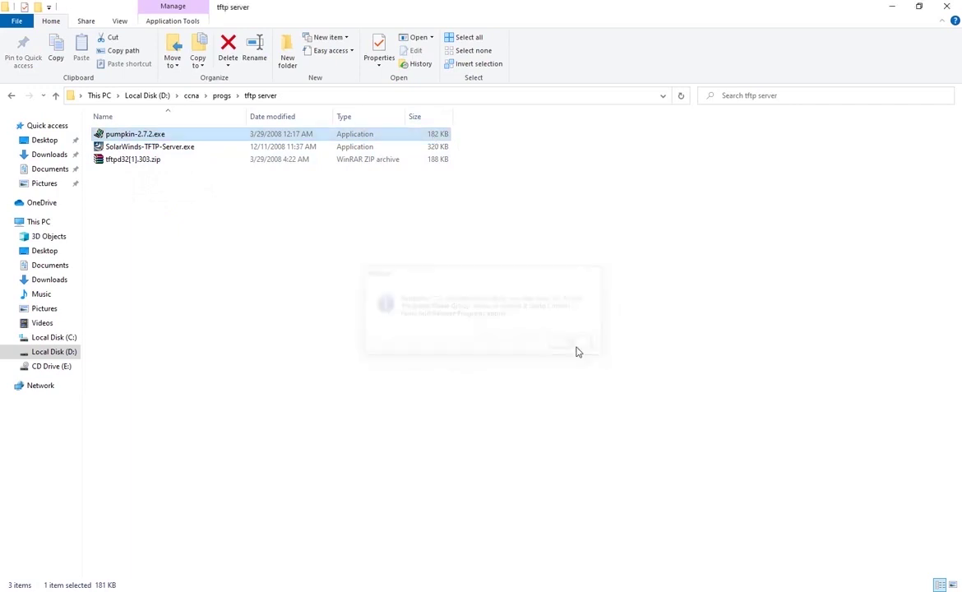
click(898, 7)
Step: Launch PumpKIN from the Start menu and move its window to mid-screen over the R1 terminal
click(895, 7)
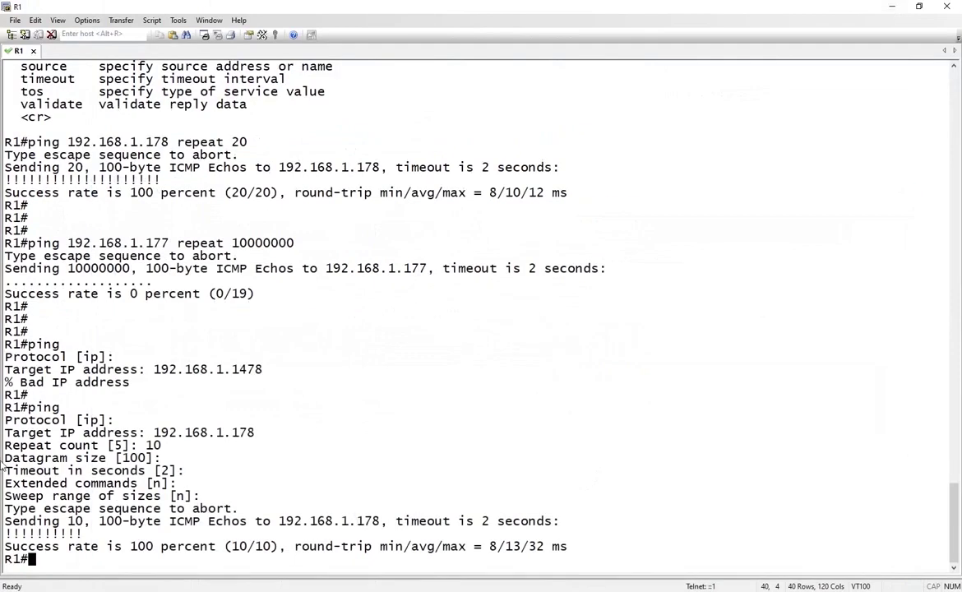
key(super)
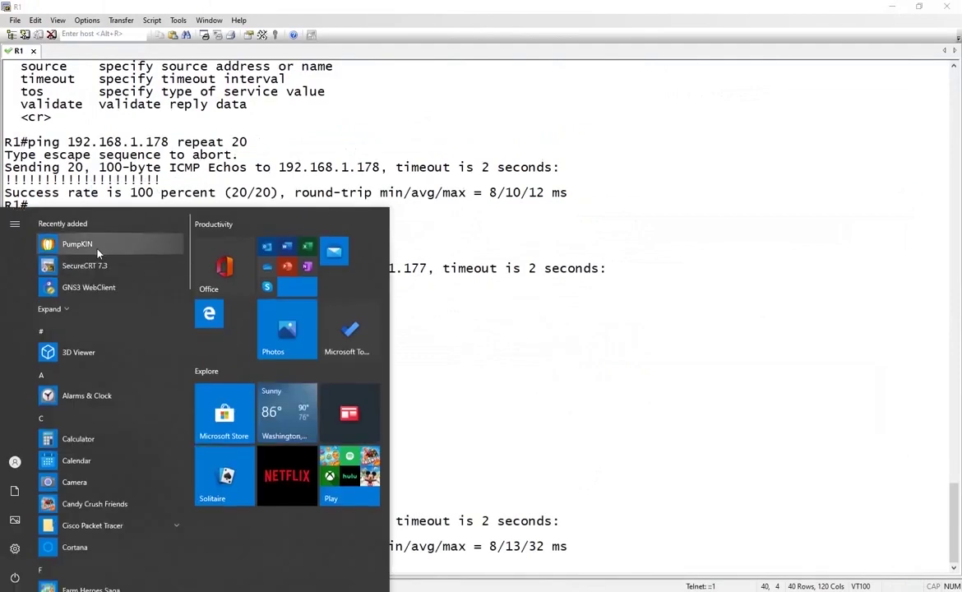
click(47, 251)
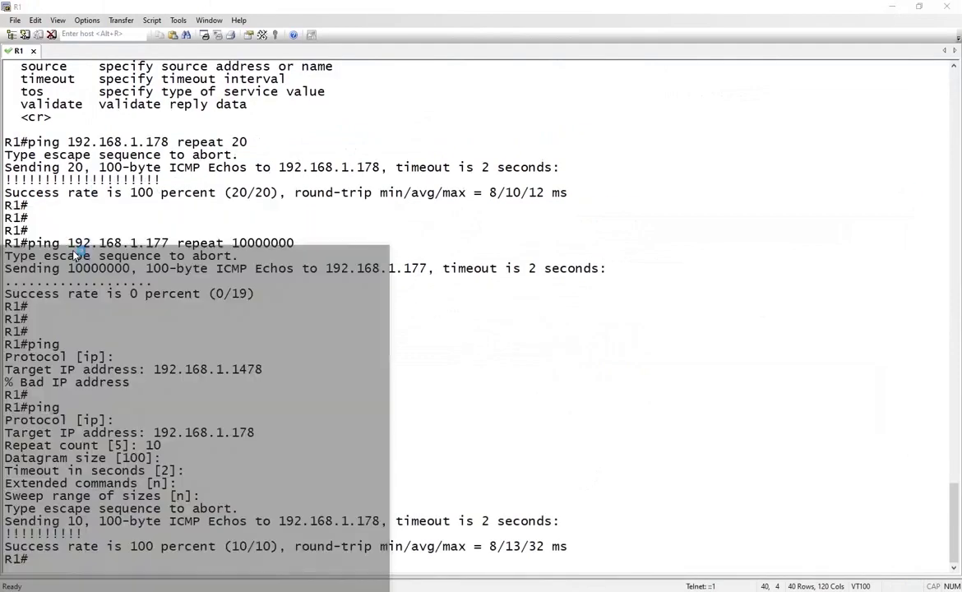
drag(792, 17, 562, 142)
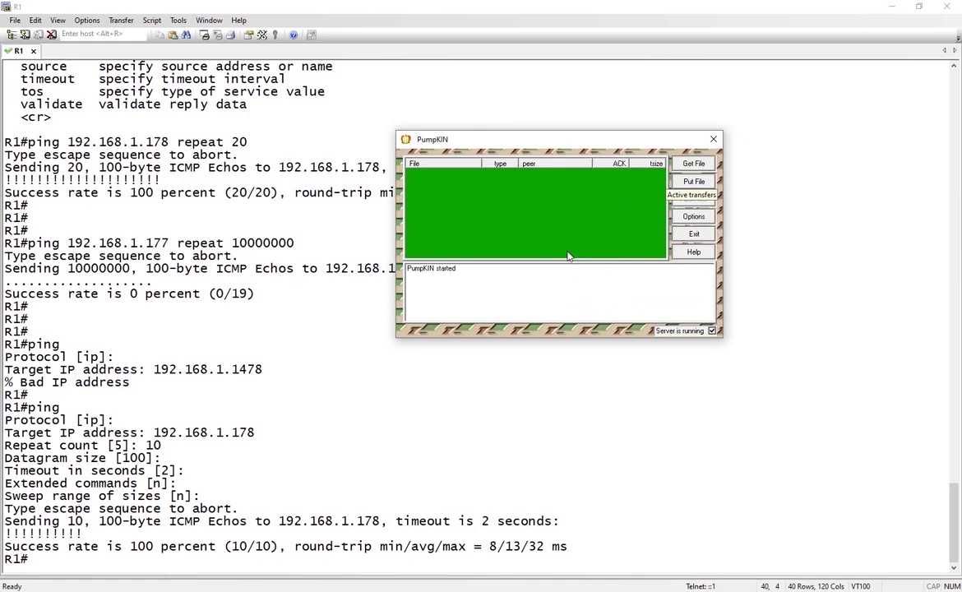
Step: Open PumpKIN's options and select the C:\Windows\system32 TFTP root path for editing
click(693, 217)
click(471, 163)
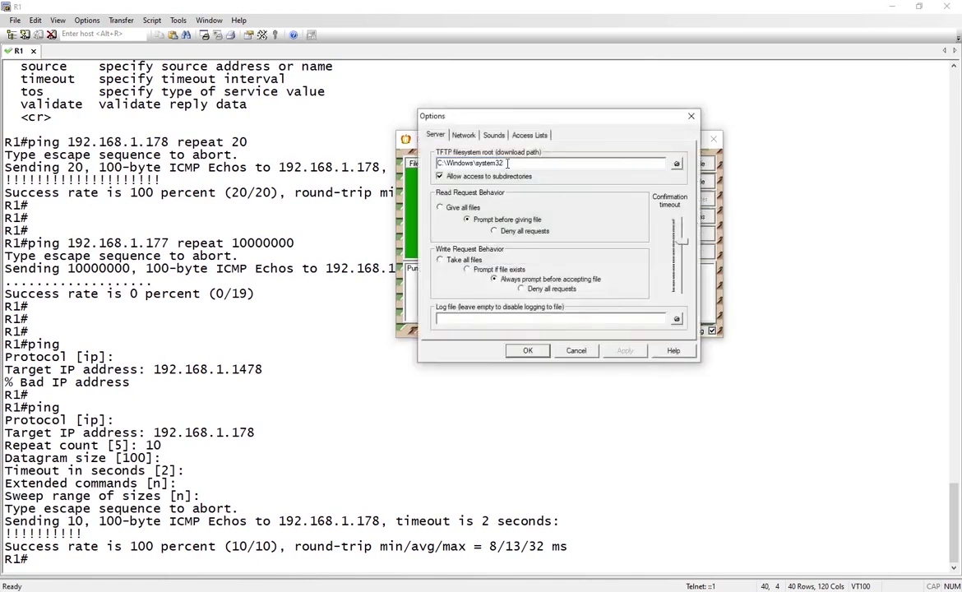
drag(437, 163, 528, 164)
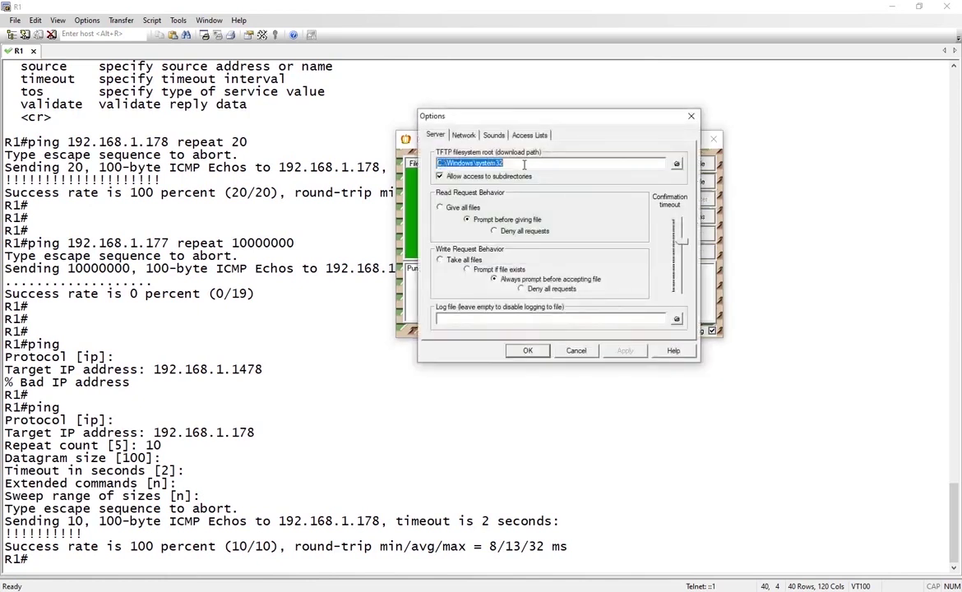
click(530, 165)
key(shift+Left)
key(shift+Left)
key(shift+Left)
key(shift+Left)
key(shift+Left)
key(shift+Left)
key(shift+Left)
key(shift+Left)
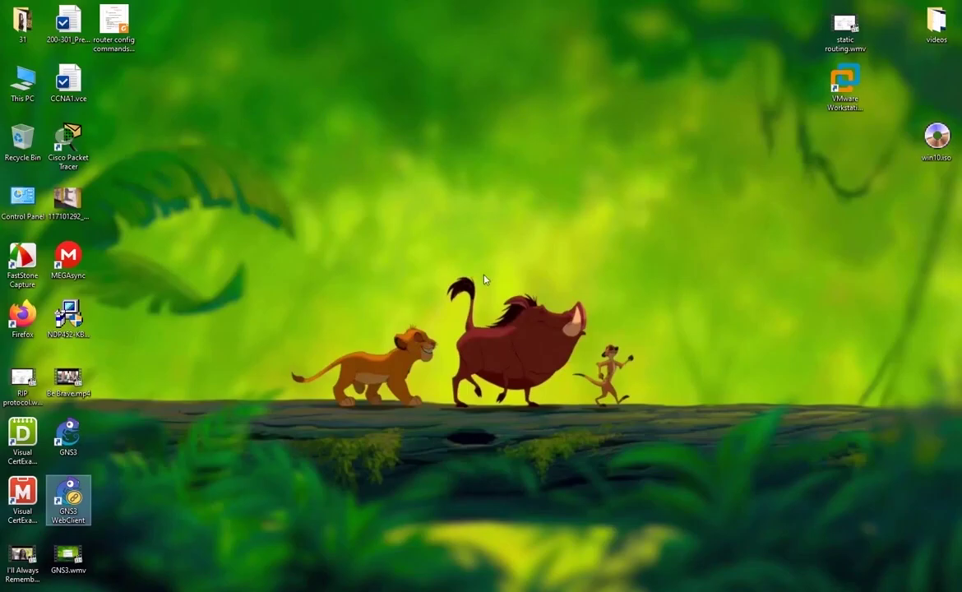
Step: Make a new desktop folder named 'backup'
right_click(484, 281)
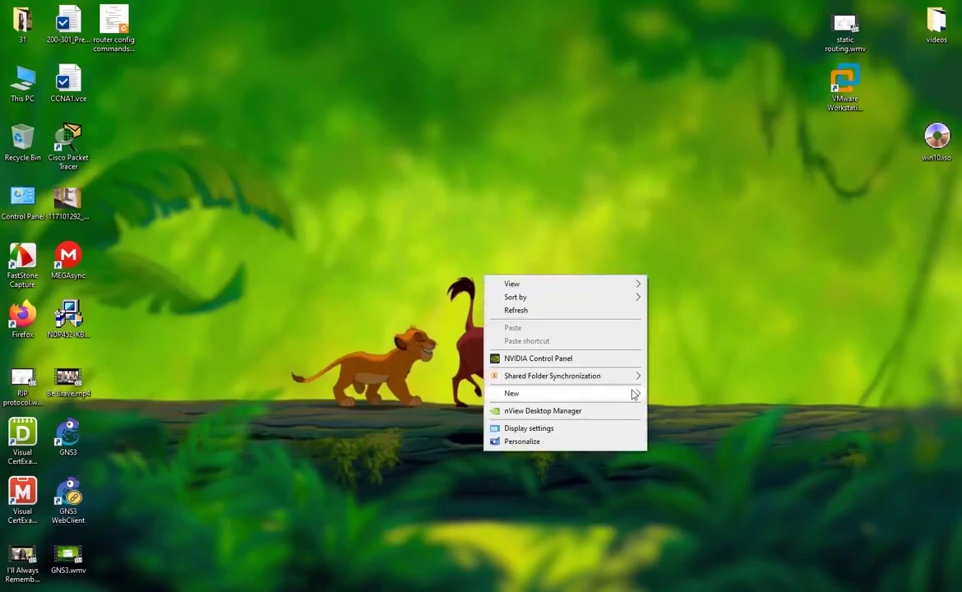
mouse_move(634, 393)
click(696, 394)
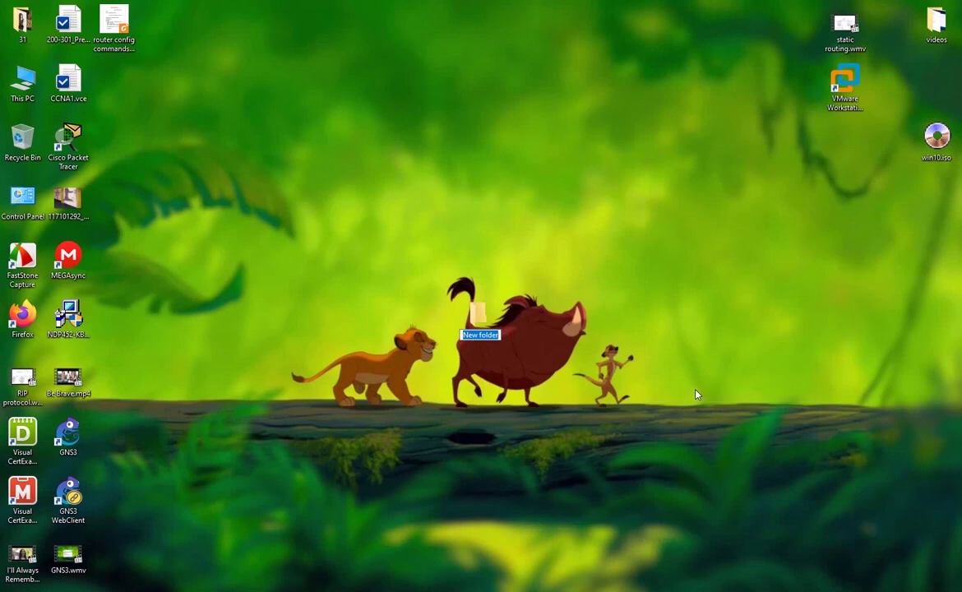
text(backup)
key(Return)
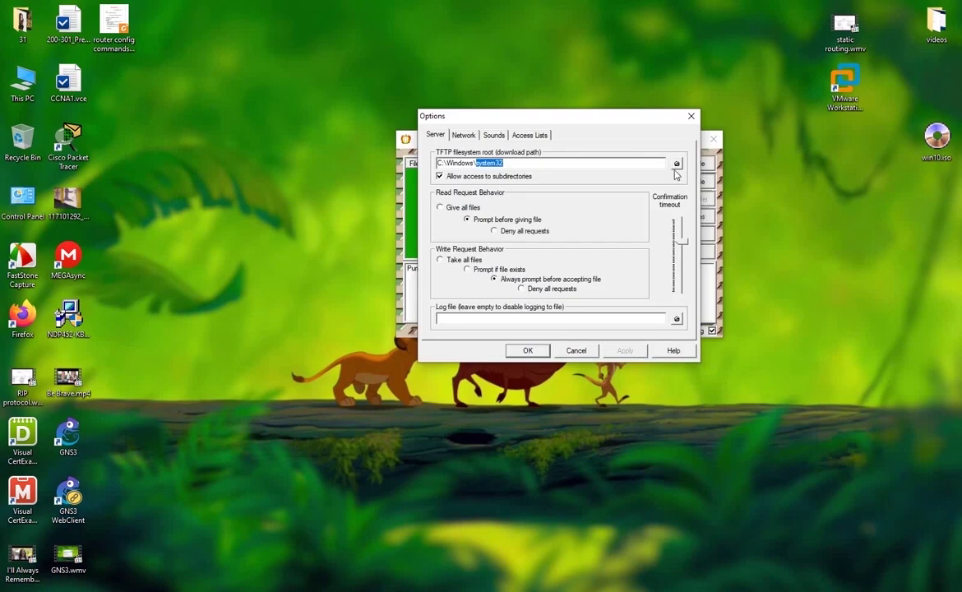
Step: Set PumpKIN's TFTP root to Desktop\backup, raise the confirmation timeout, and save the options
click(677, 163)
scroll(569, 280, down, 1)
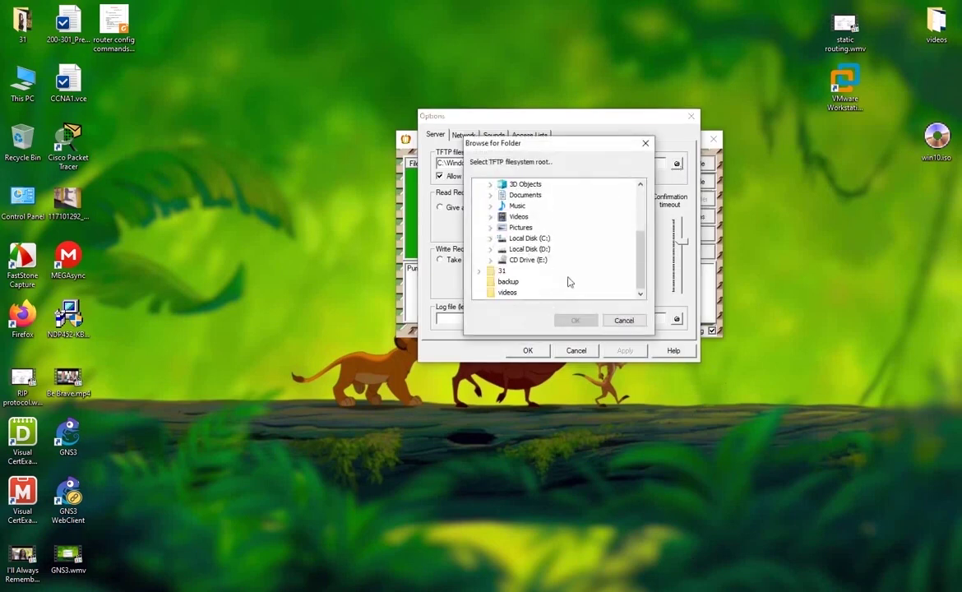
click(508, 281)
click(576, 320)
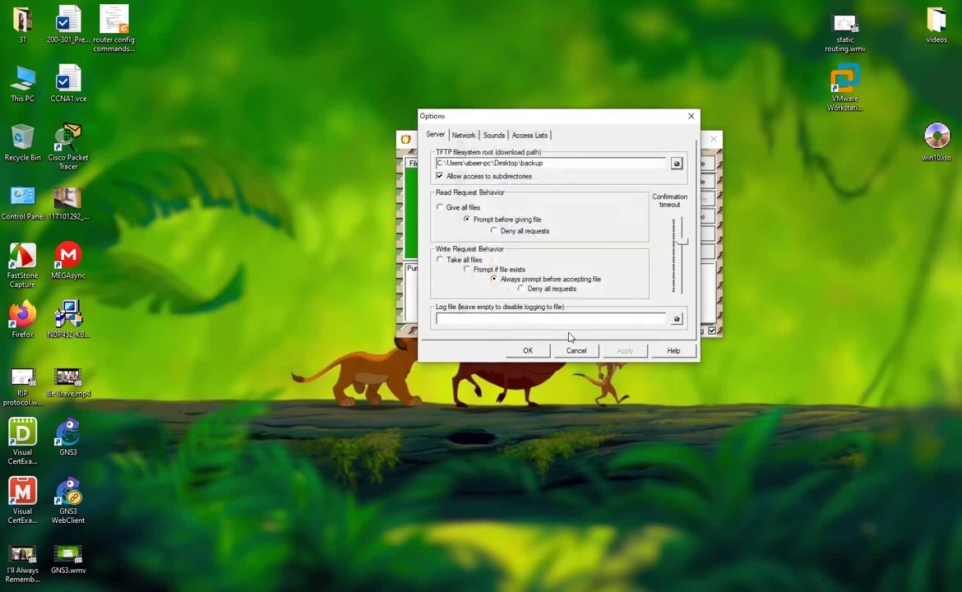
drag(494, 163, 574, 161)
click(575, 161)
drag(682, 240, 682, 231)
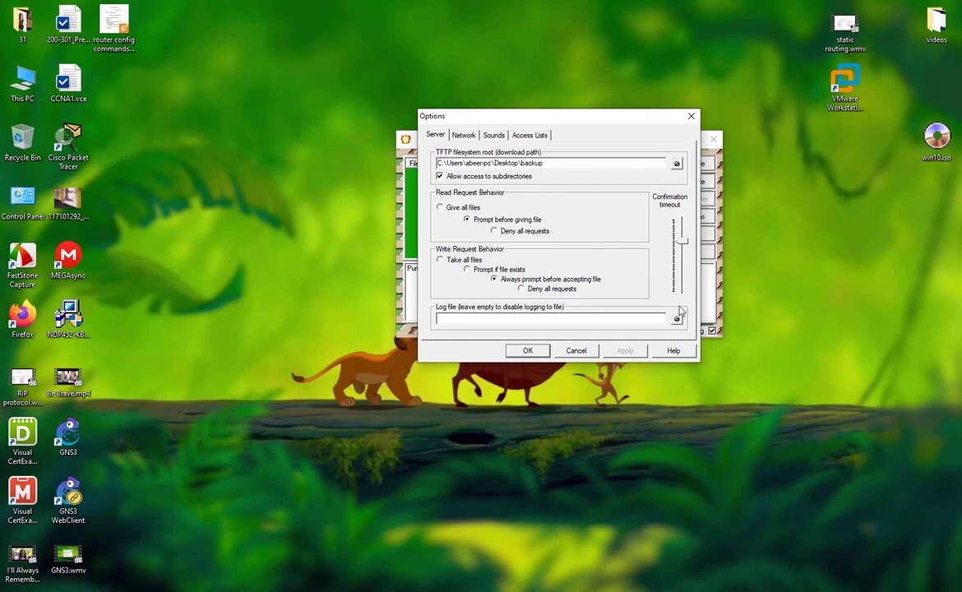
click(528, 350)
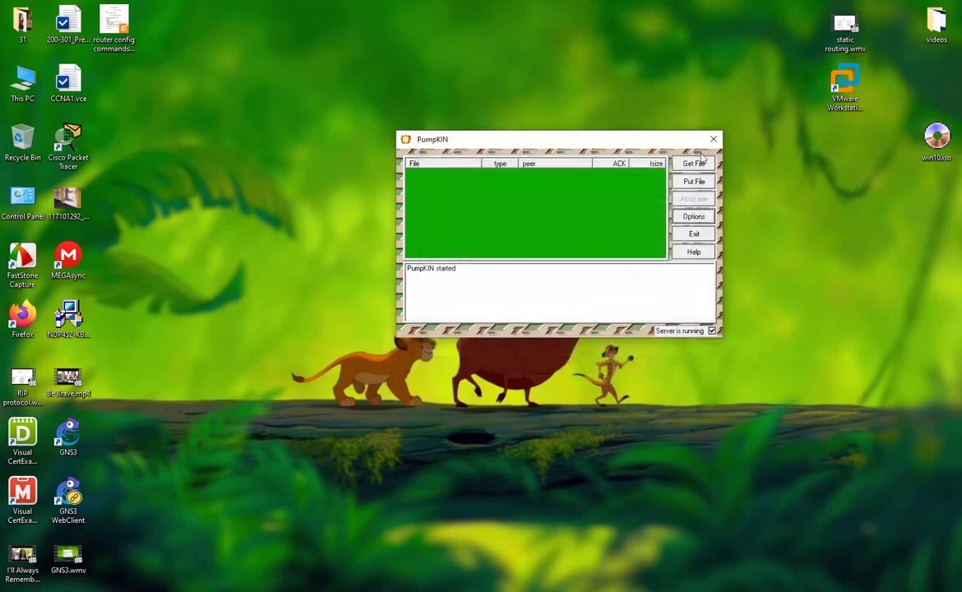
Step: Close the PumpKIN window, leaving the server running in the system tray
click(713, 140)
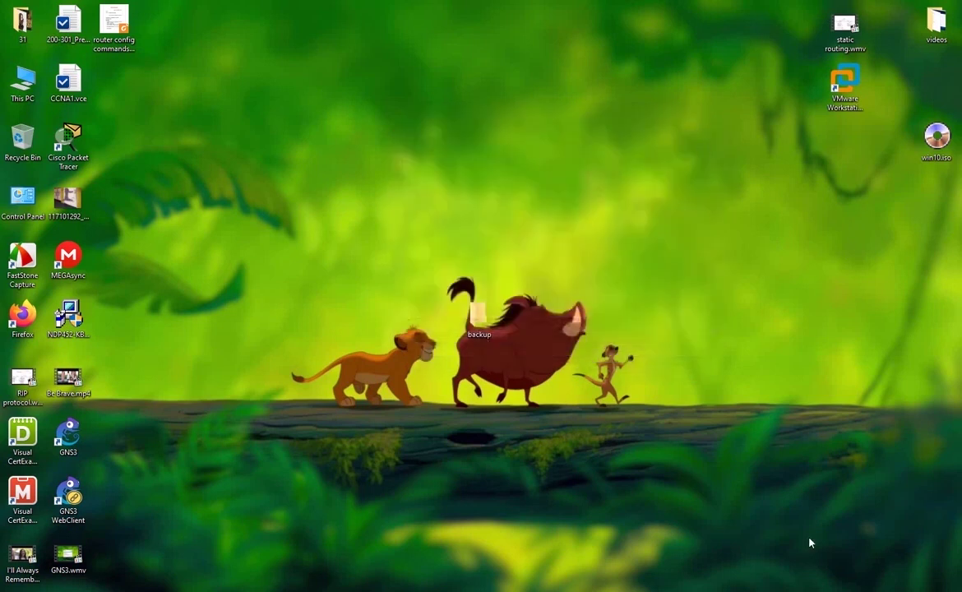
click(810, 590)
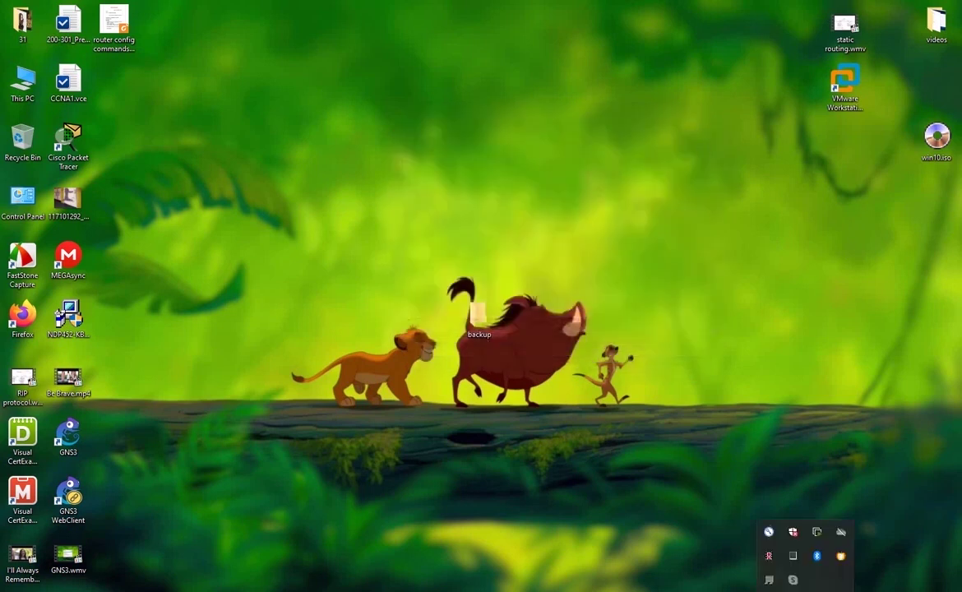
right_click(843, 559)
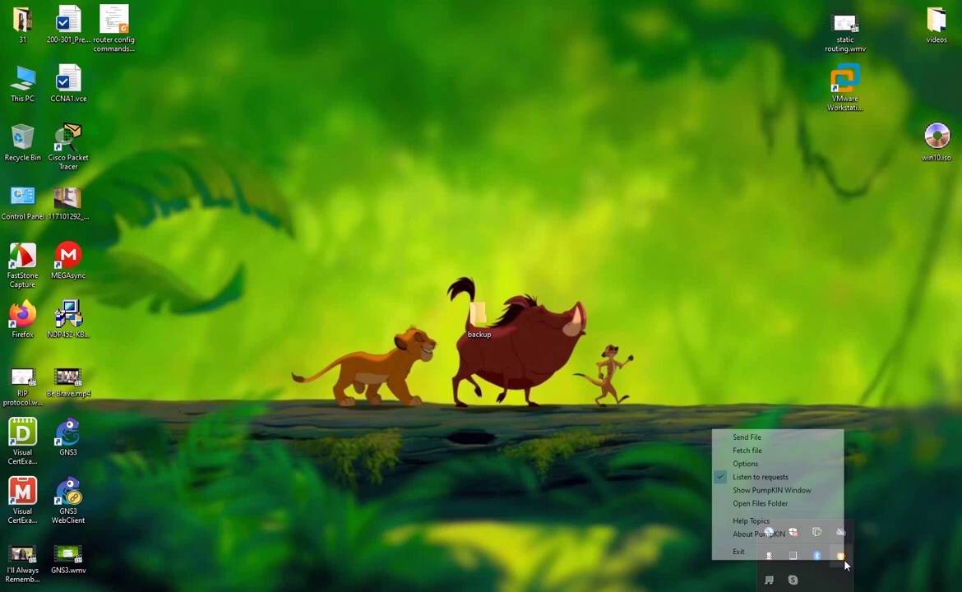
click(913, 462)
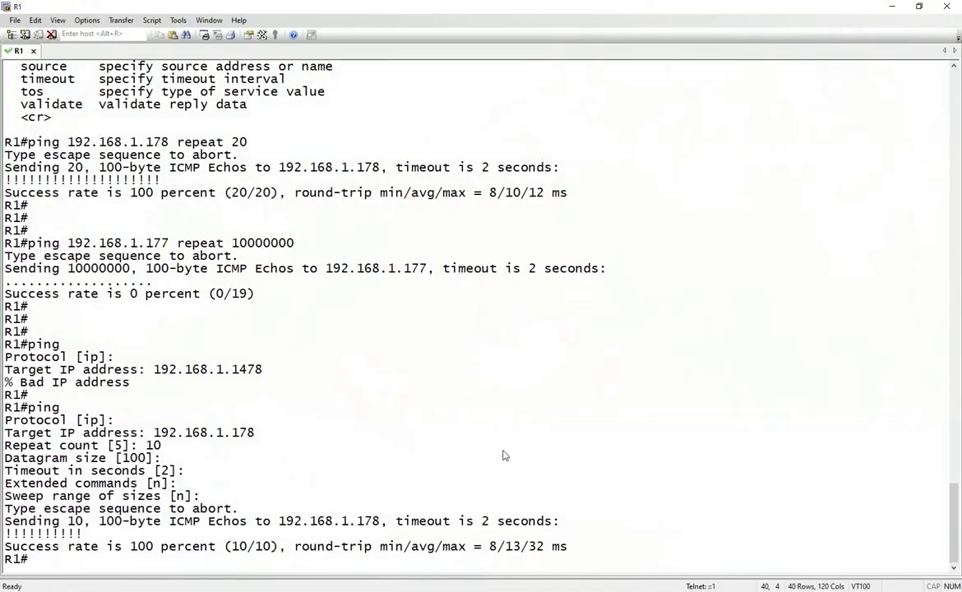
Step: Run 'copy run tftp' to 192.168.1.178 with filename r1-confg, accepting the transfer in PumpKIN
key(Return)
key(Return)
key(Return)
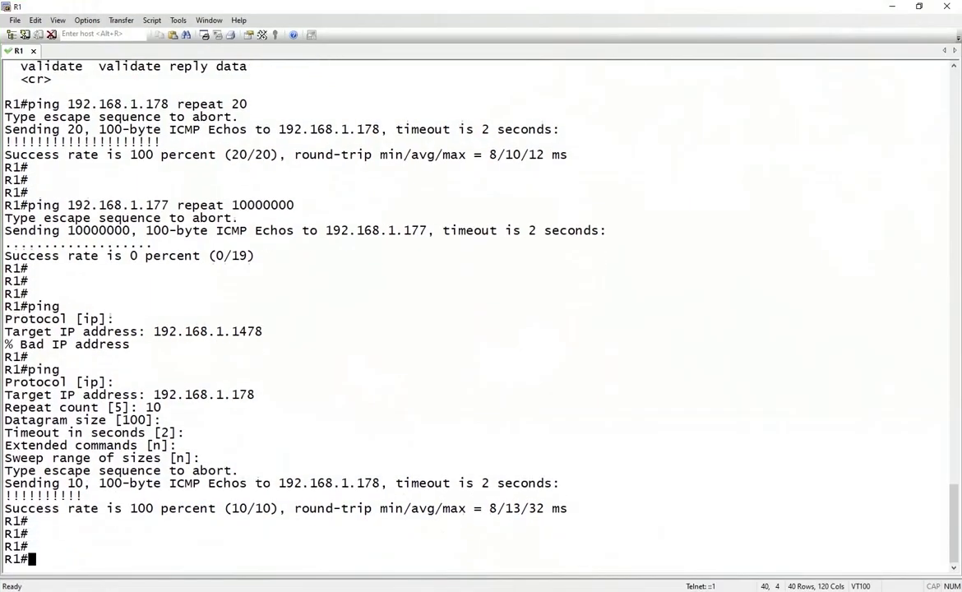
text(copy run tftp)
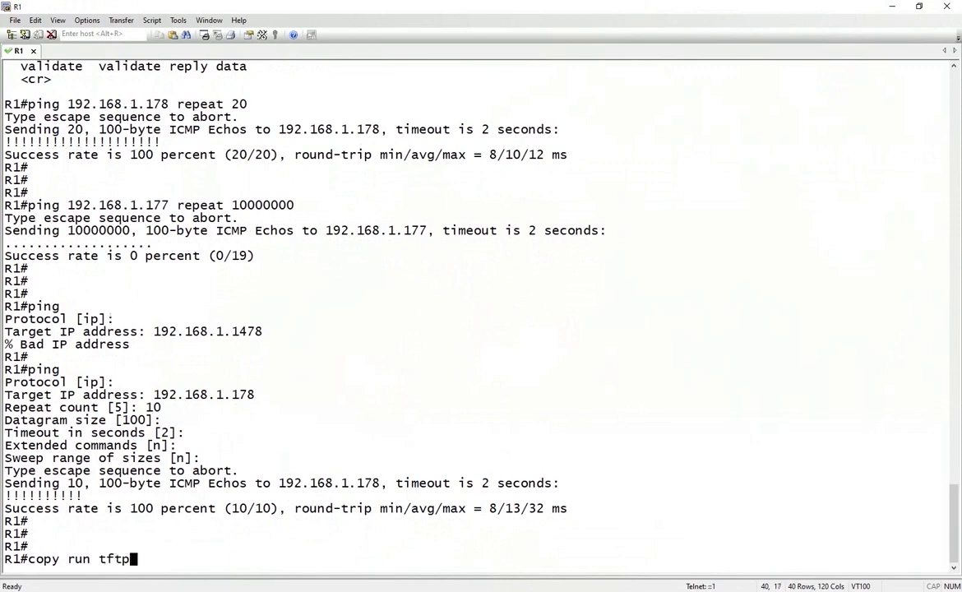
key(Return)
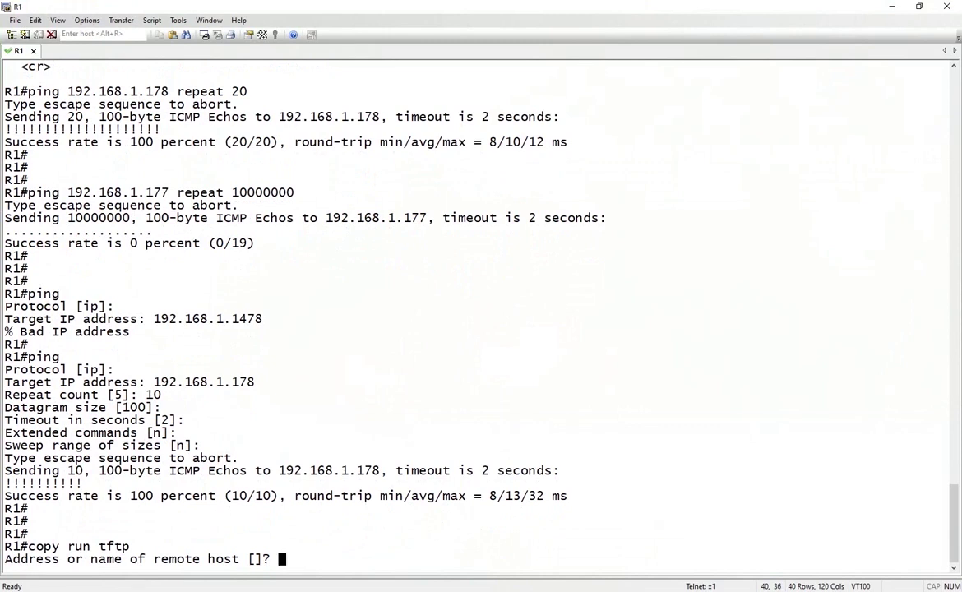
text(192.168.1)
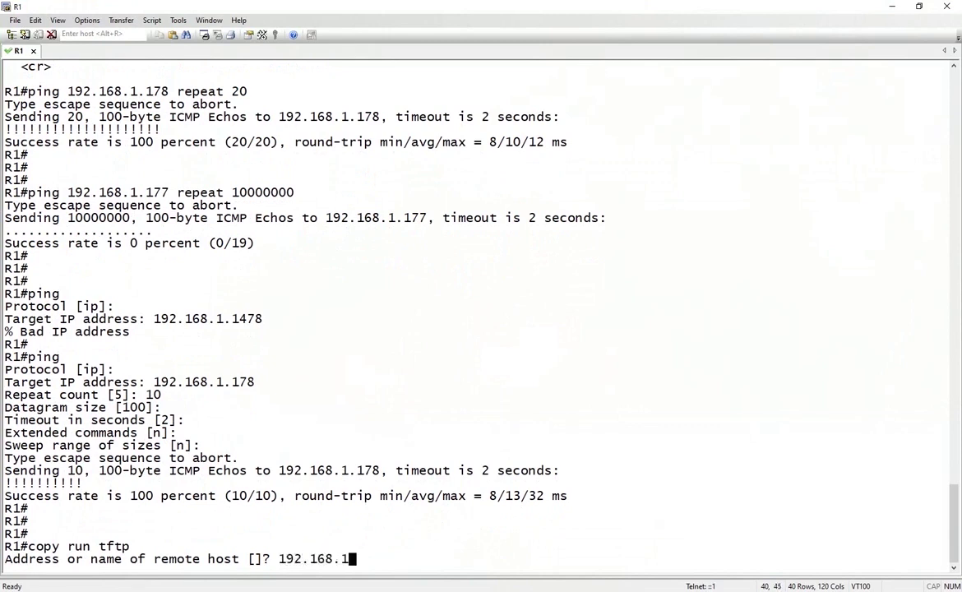
text(.178)
key(Return)
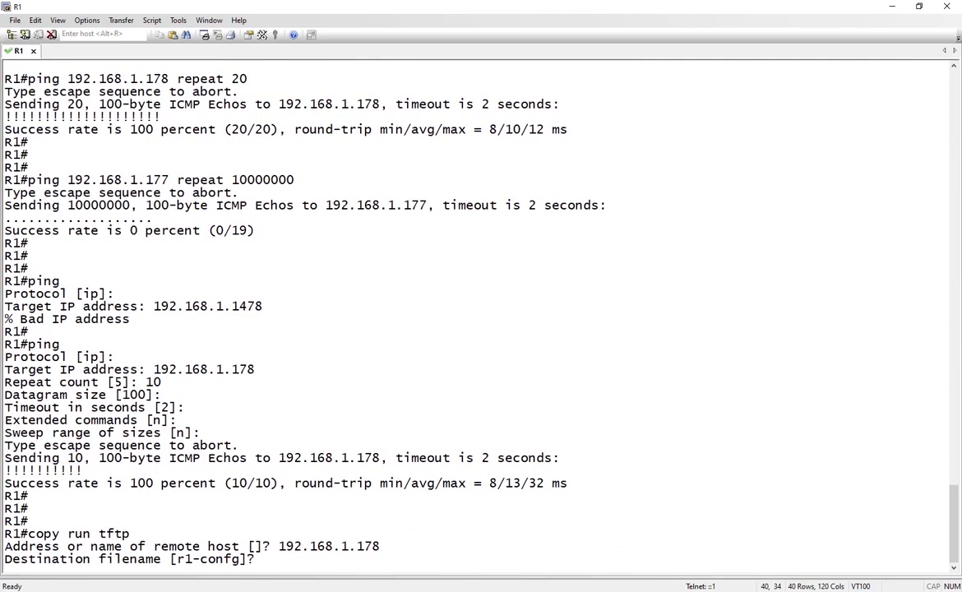
key(Return)
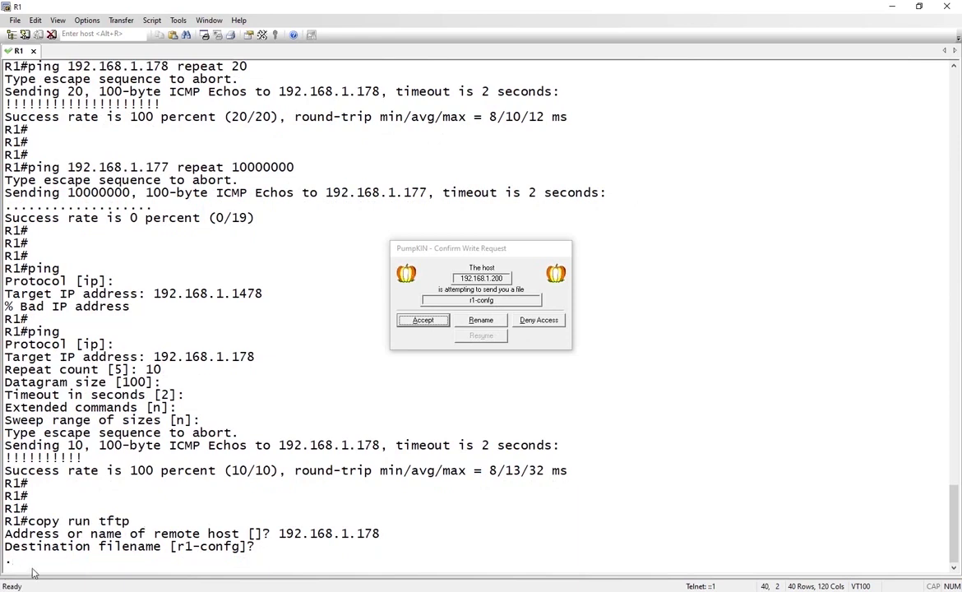
click(423, 323)
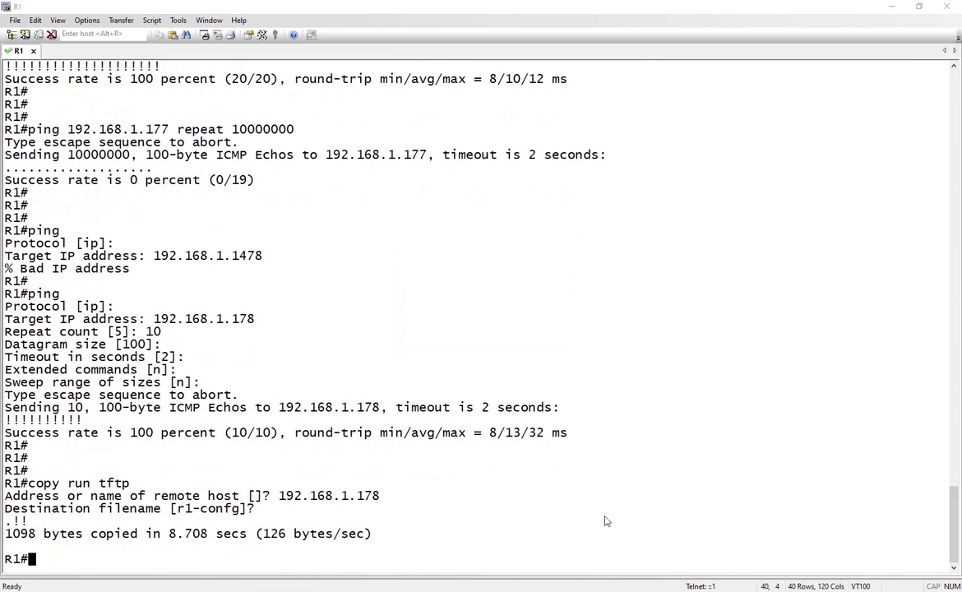
click(890, 7)
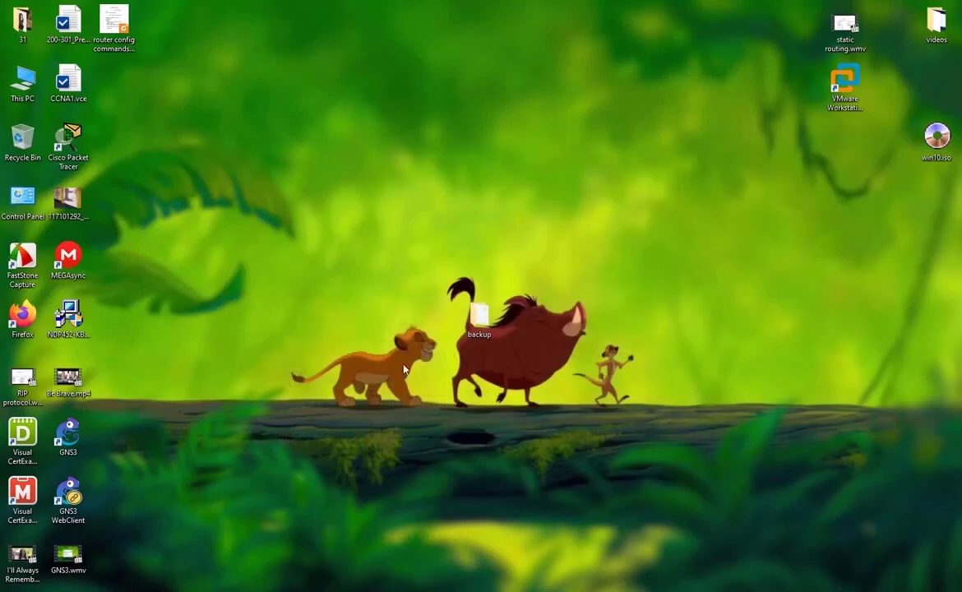
Step: Open the desktop backup folder and open r1-confg with WordPad
drag(477, 325, 510, 181)
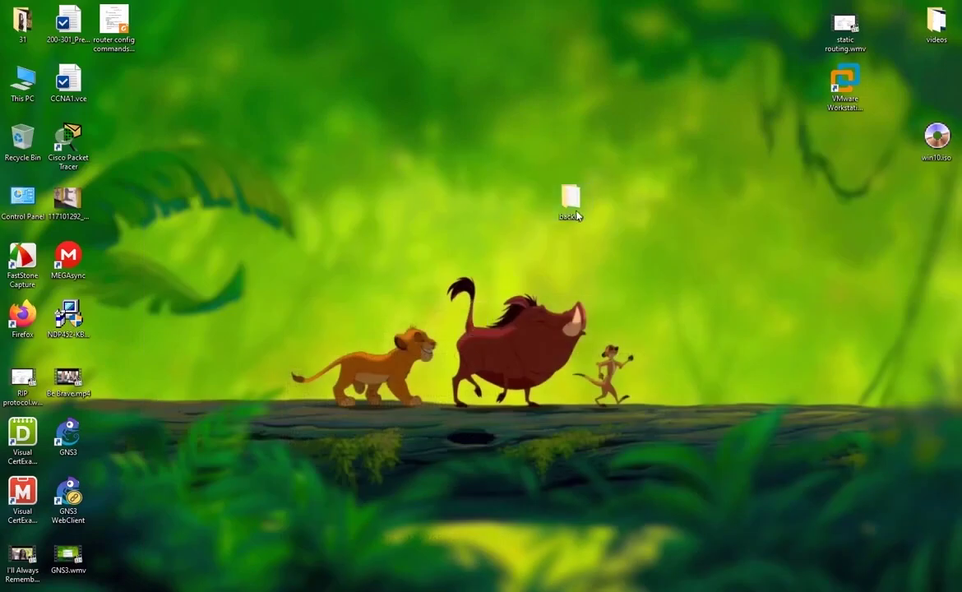
double_click(510, 180)
click(149, 135)
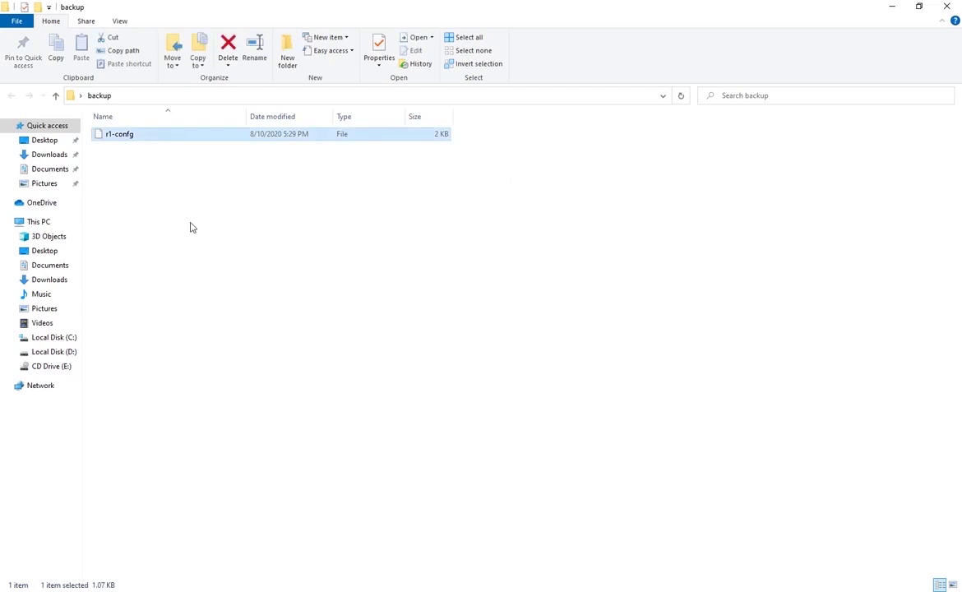
double_click(110, 136)
scroll(431, 374, down, 2)
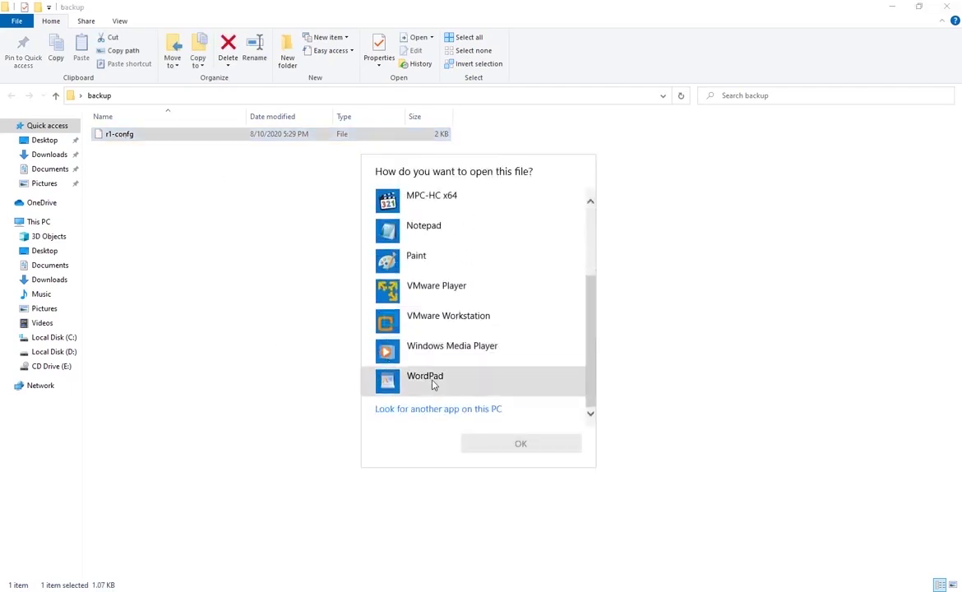
click(433, 382)
click(522, 444)
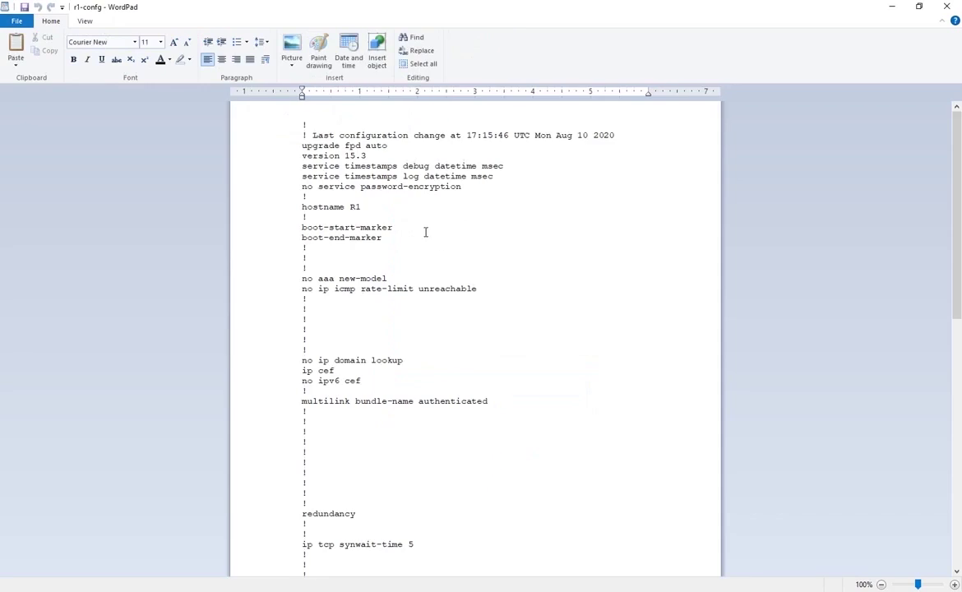
Step: Review the config, highlighting the hostname, FastEthernet0/0 address and console line settings
double_click(374, 208)
scroll(363, 384, down, 5)
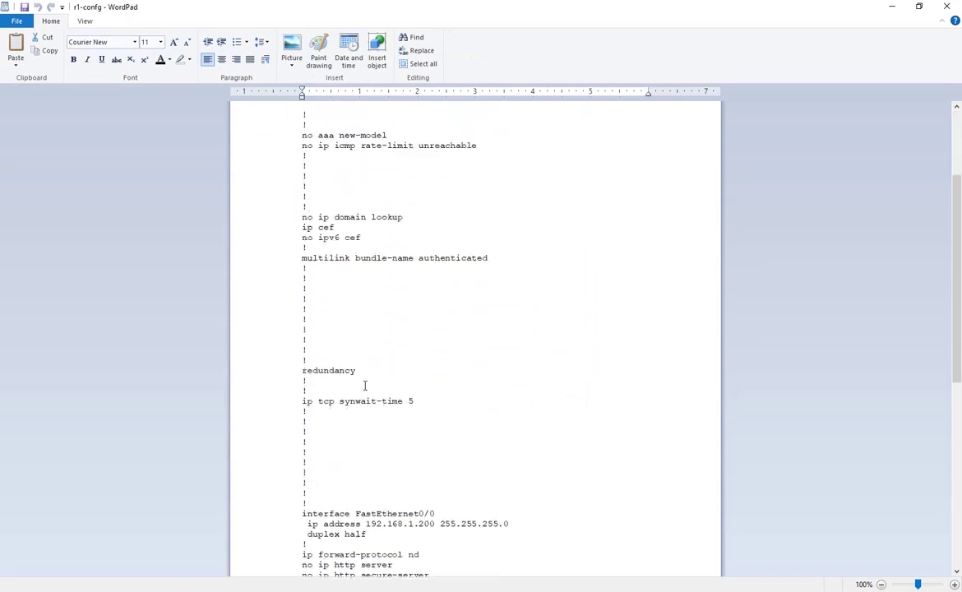
scroll(364, 386, up, 3)
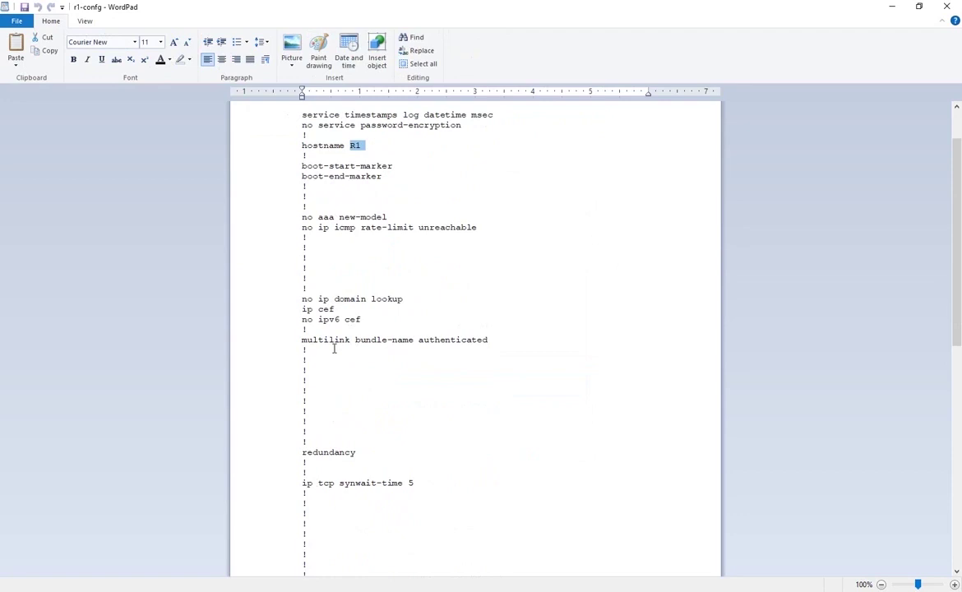
drag(302, 299, 404, 300)
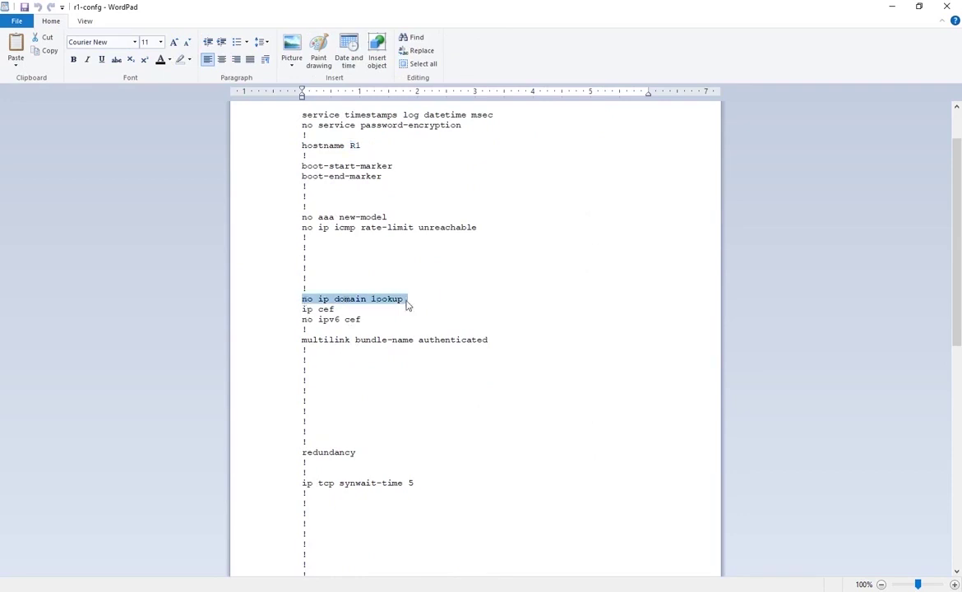
scroll(440, 369, down, 8)
drag(302, 329, 510, 341)
scroll(510, 340, down, 7)
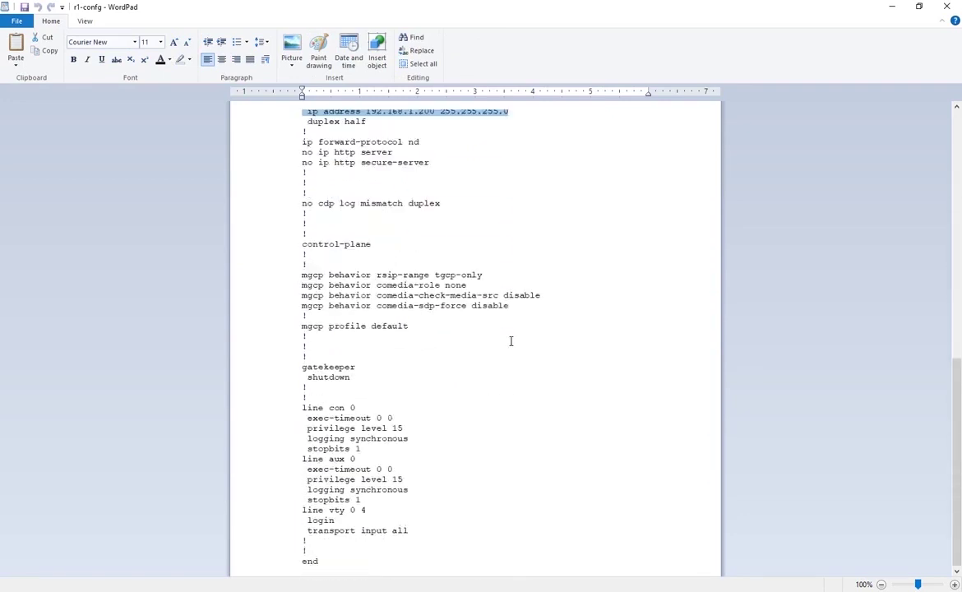
drag(313, 414, 422, 452)
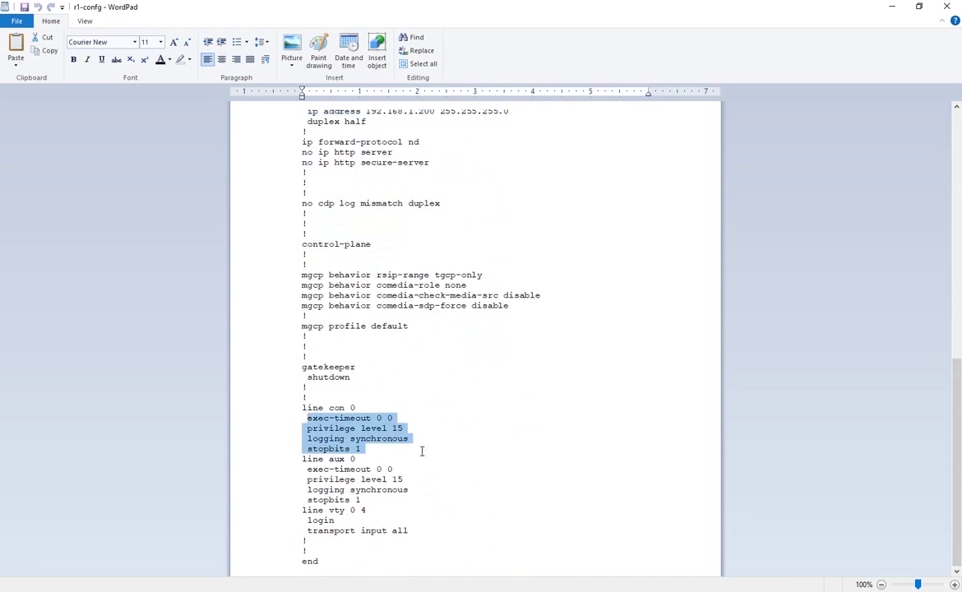
click(421, 448)
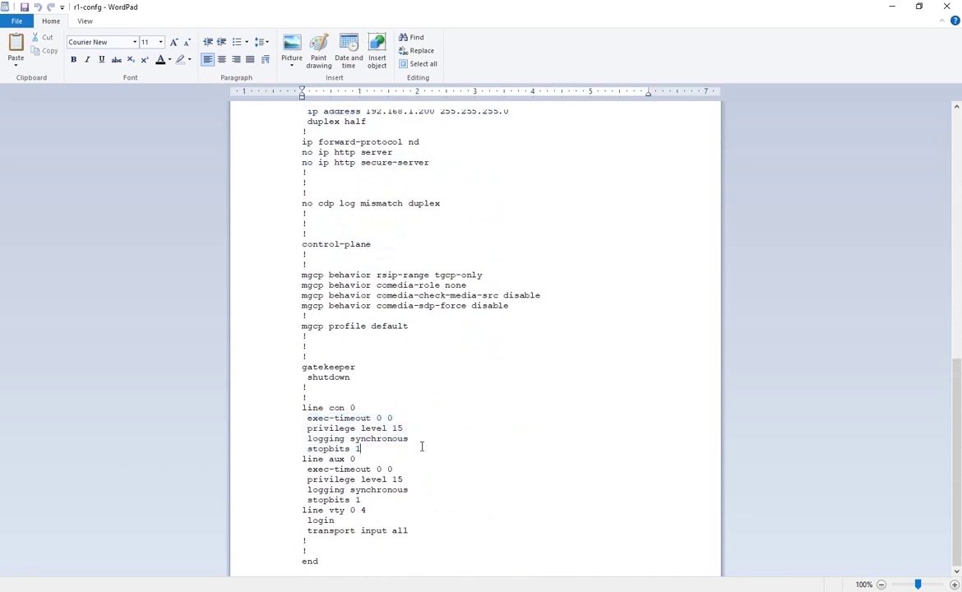
scroll(421, 446, up, 7)
scroll(421, 447, up, 10)
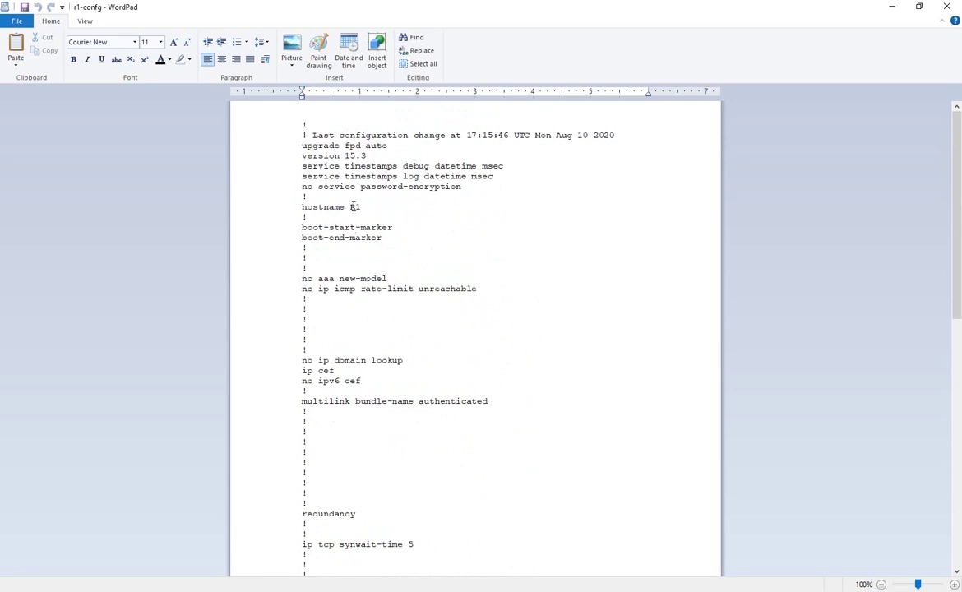
Step: Replace hostname R1 with a new name, then return to the R1 terminal prompt
drag(350, 206, 365, 207)
text(Malek)
scroll(364, 207, down, 3)
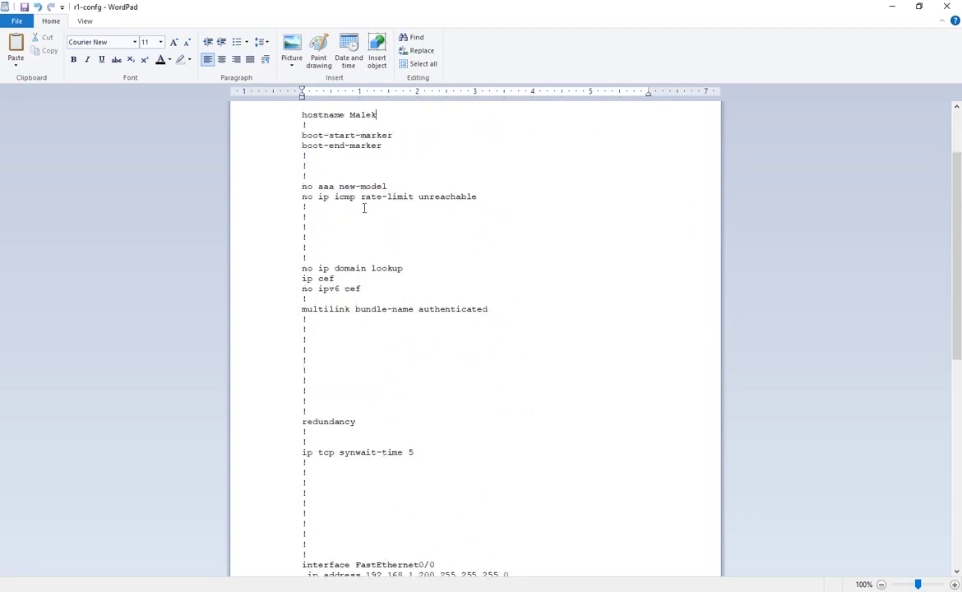
click(893, 7)
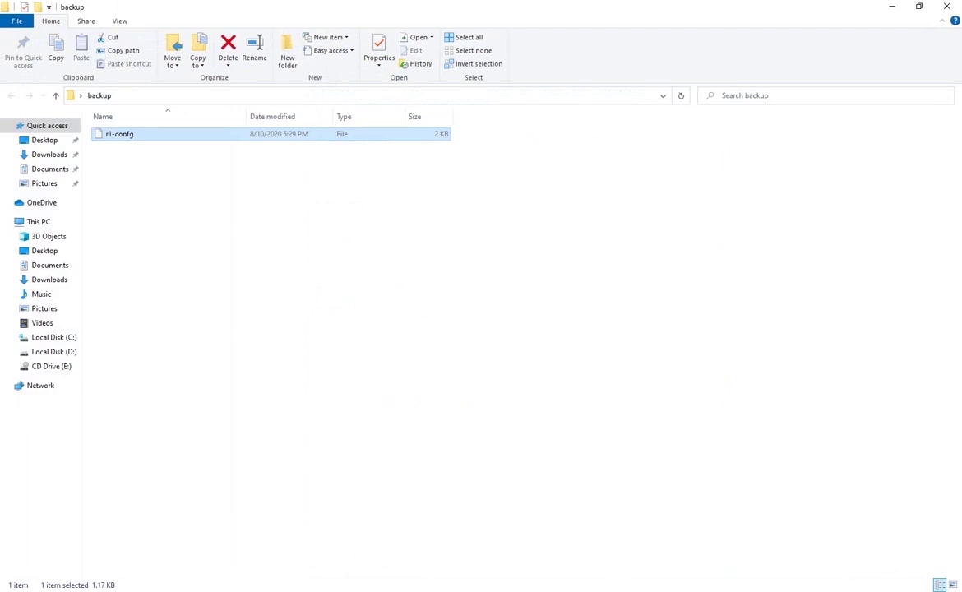
key(alt+Tab)
key(Return)
key(Return)
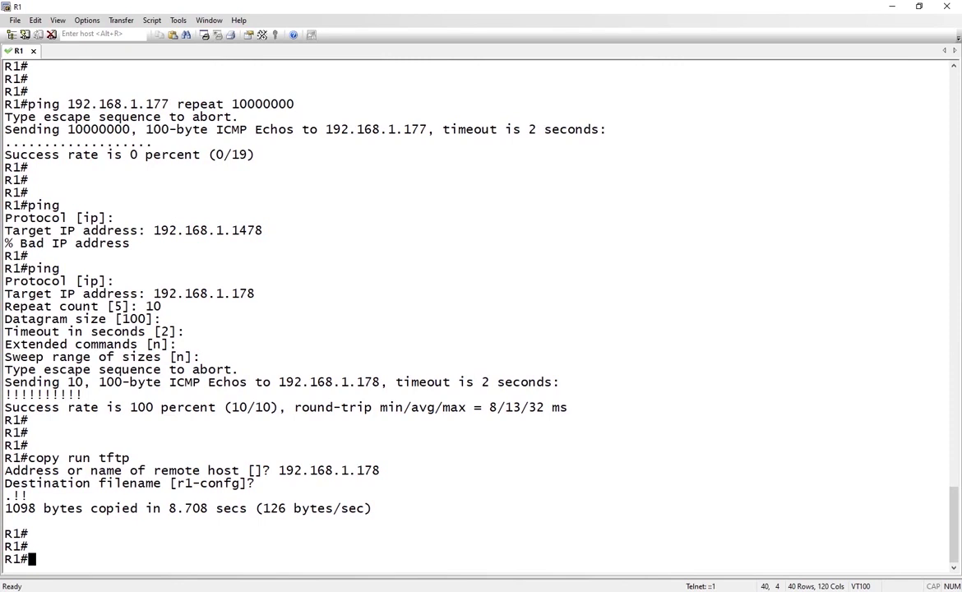
Step: Run 'copy tftp run' from host 192.168.1.178 with source file r1-config into running-config
key(Return)
key(Return)
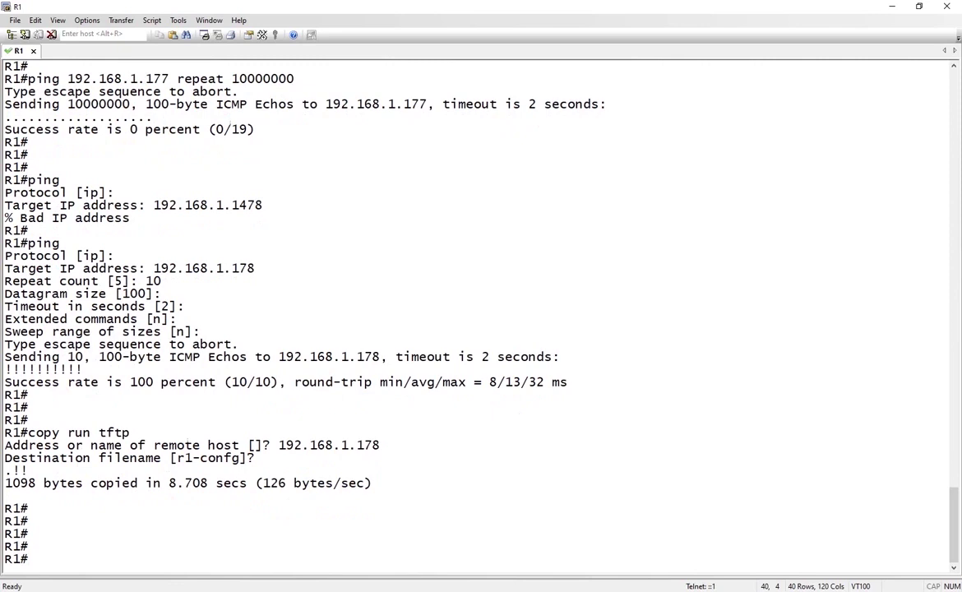
text(copy tftp)
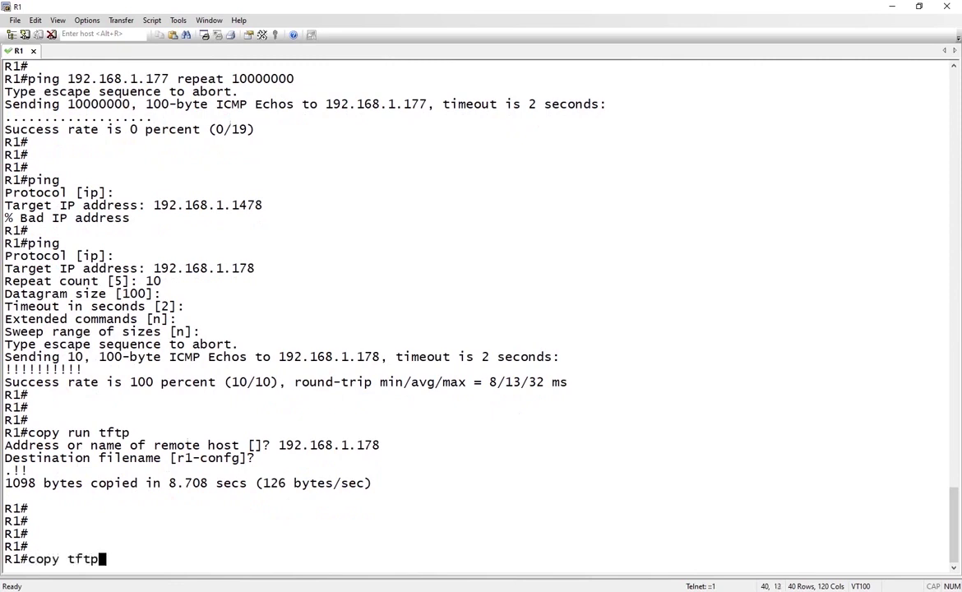
text( run)
key(Return)
text(1)
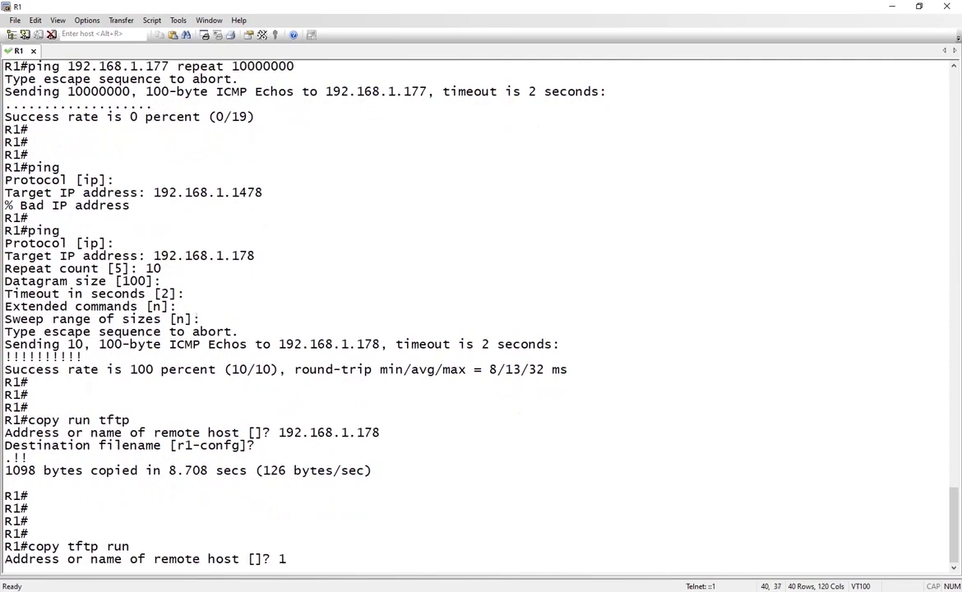
text(92.168.1.1)
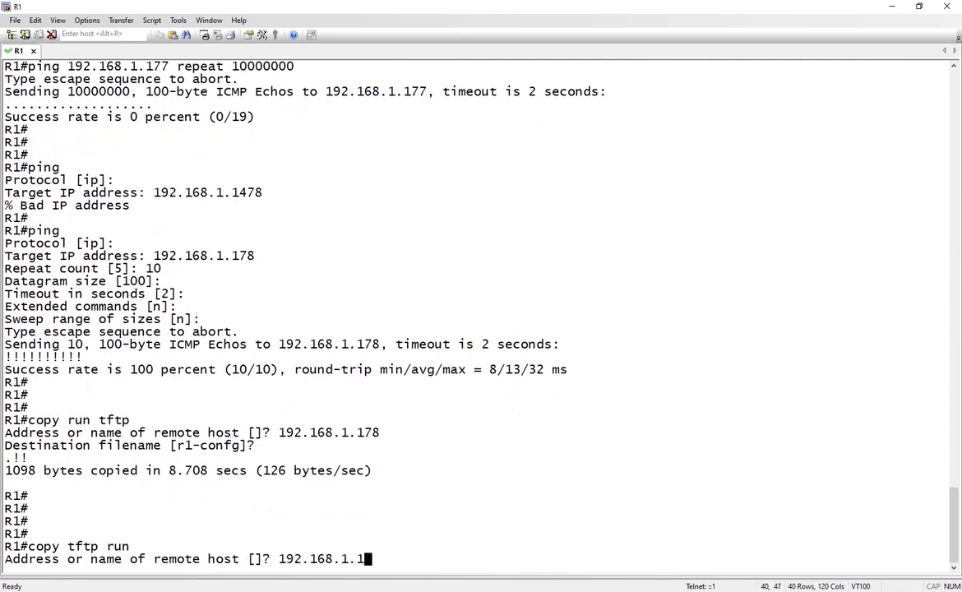
text(78)
key(Return)
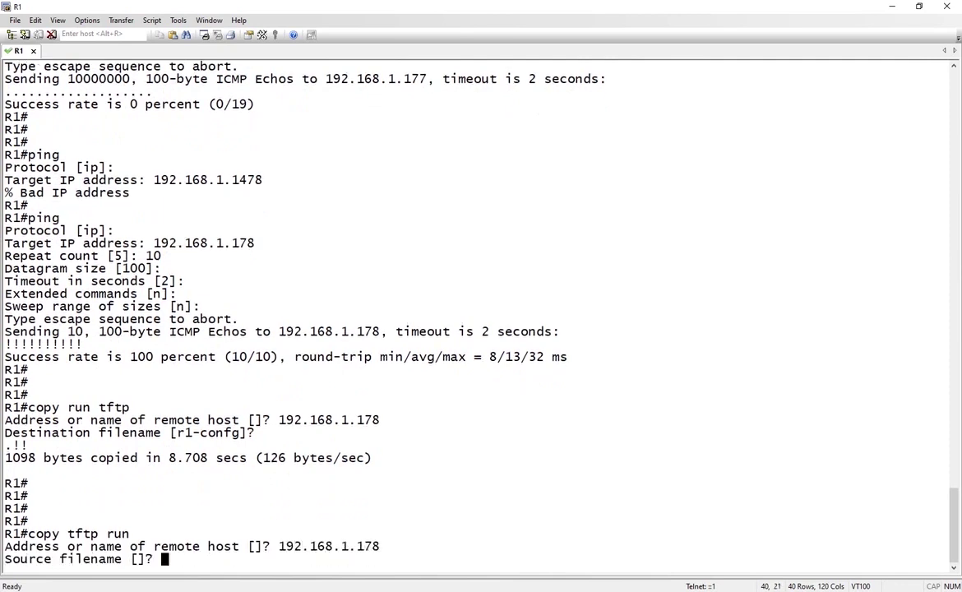
text(r1-confg)
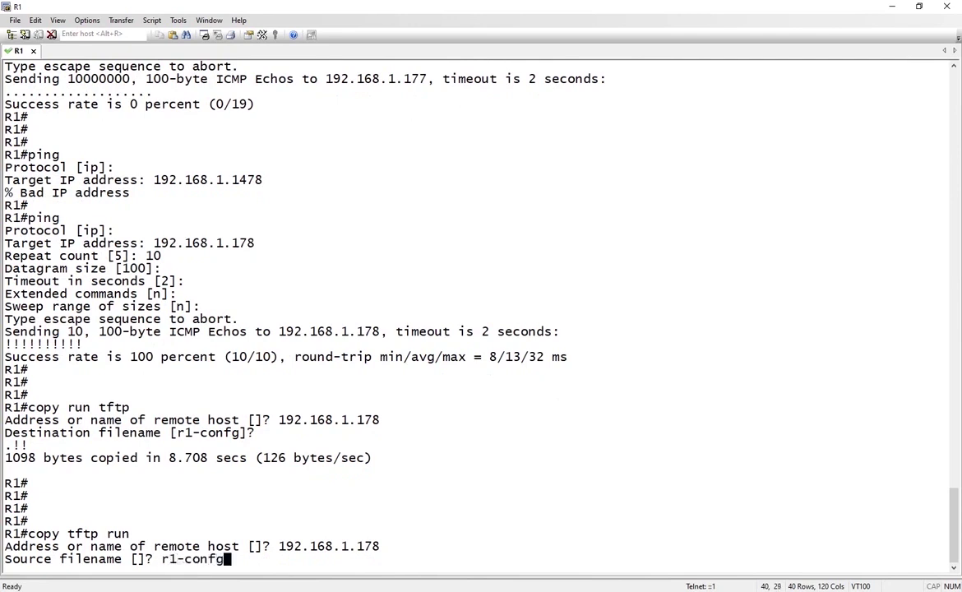
key(Return)
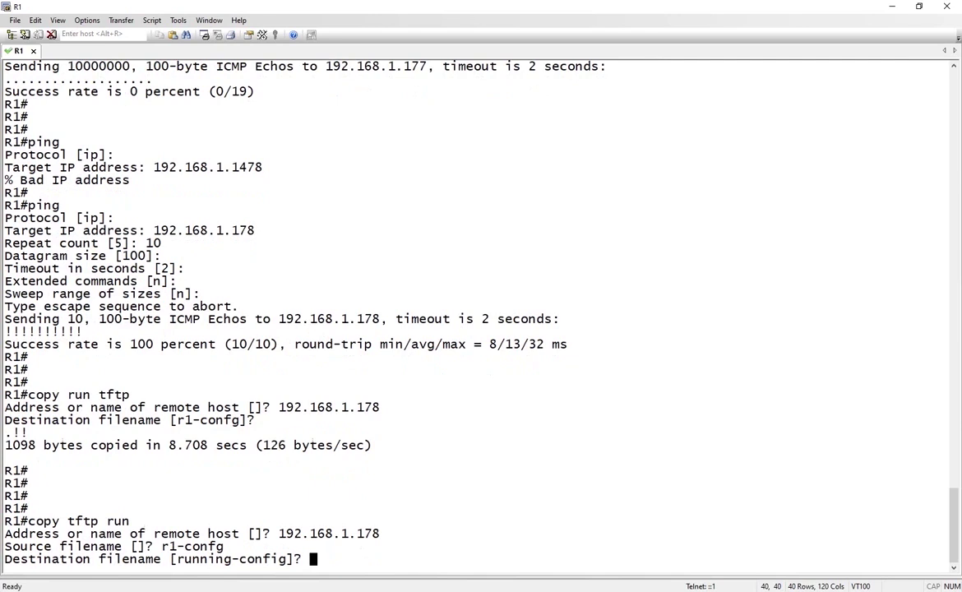
key(Return)
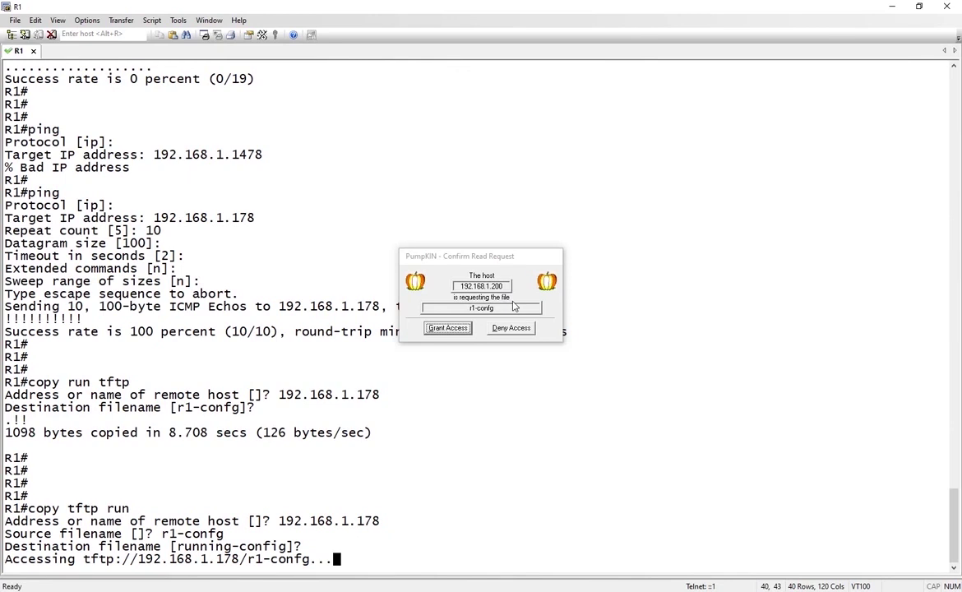
Step: Grant PumpKIN's read requests so the router restores its configuration from r1-config
click(461, 334)
click(448, 328)
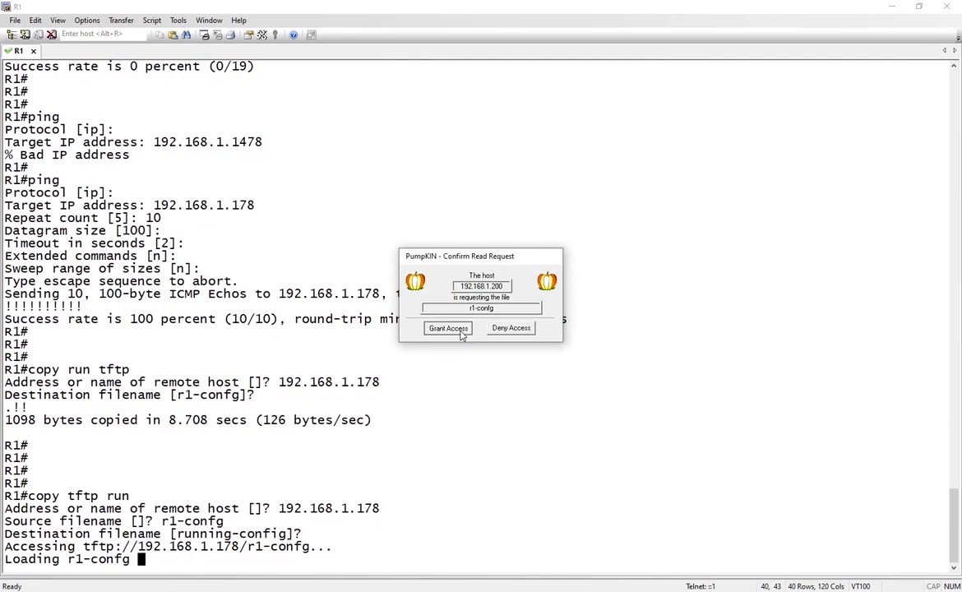
click(462, 332)
key(Return)
key(Return)
key(Return)
key(Return)
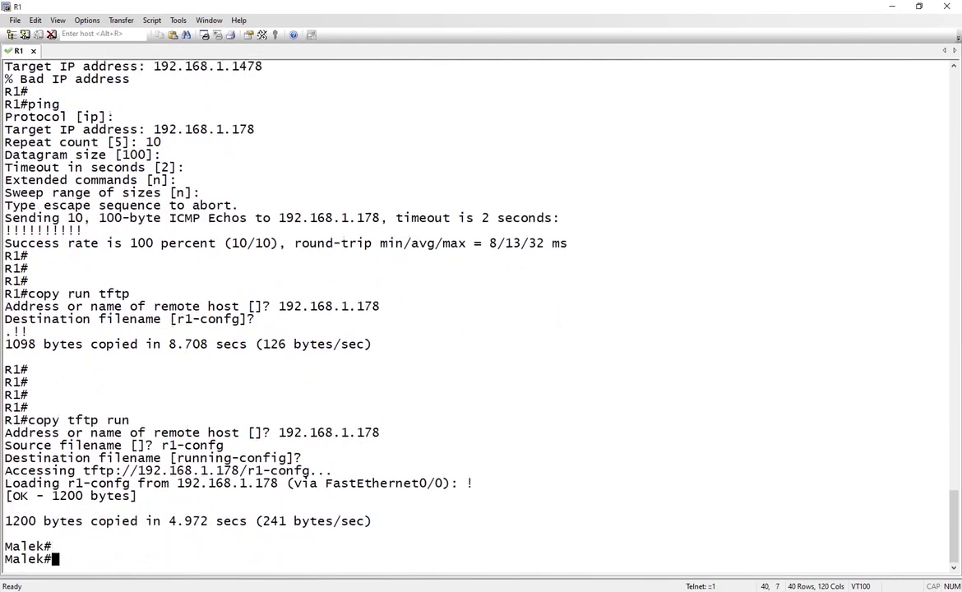
Step: Highlight the restored hostname prompt and the %SYS-5-CONFIG_I message's tftp source and console
drag(4, 521, 51, 520)
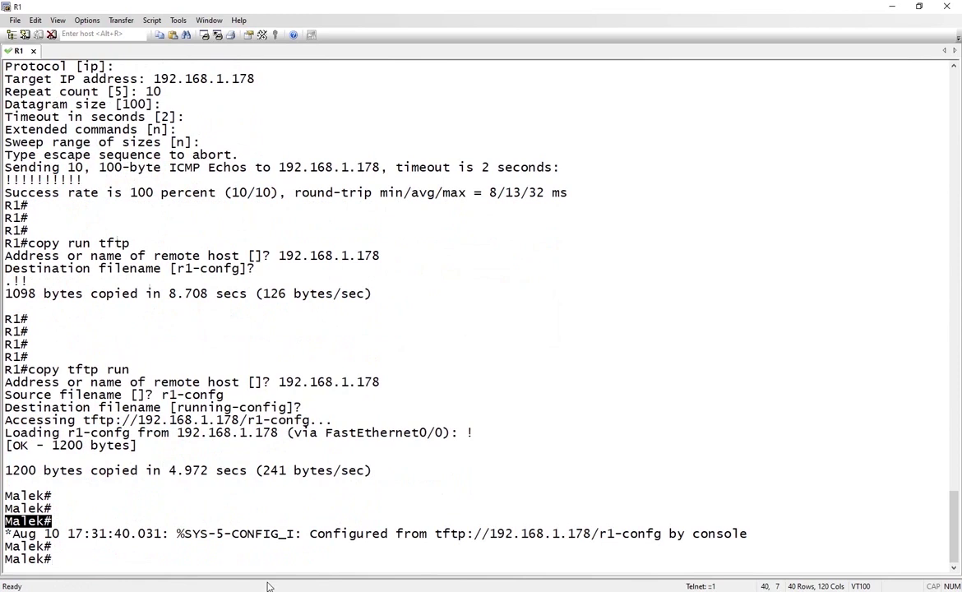
drag(314, 538, 762, 540)
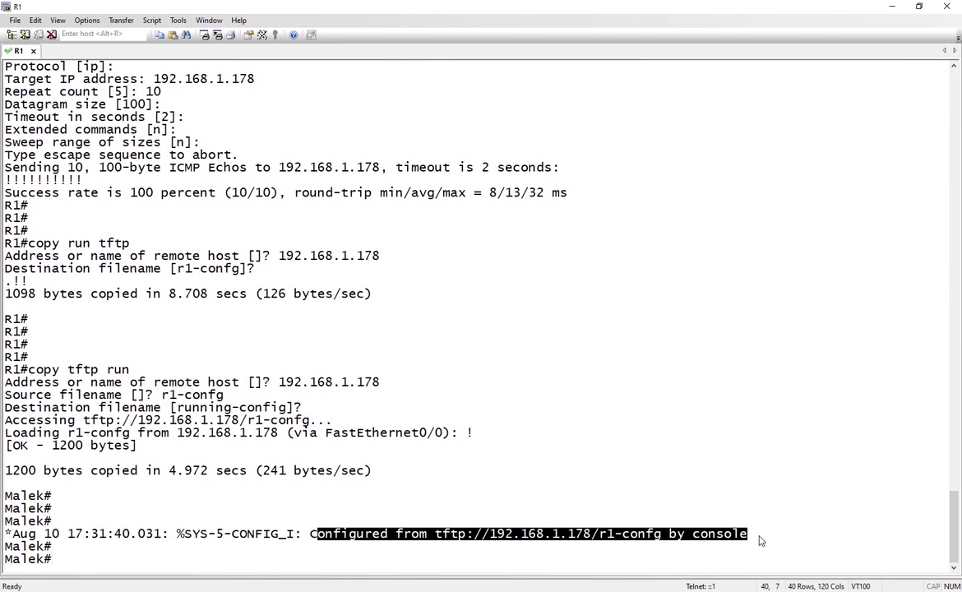
click(730, 517)
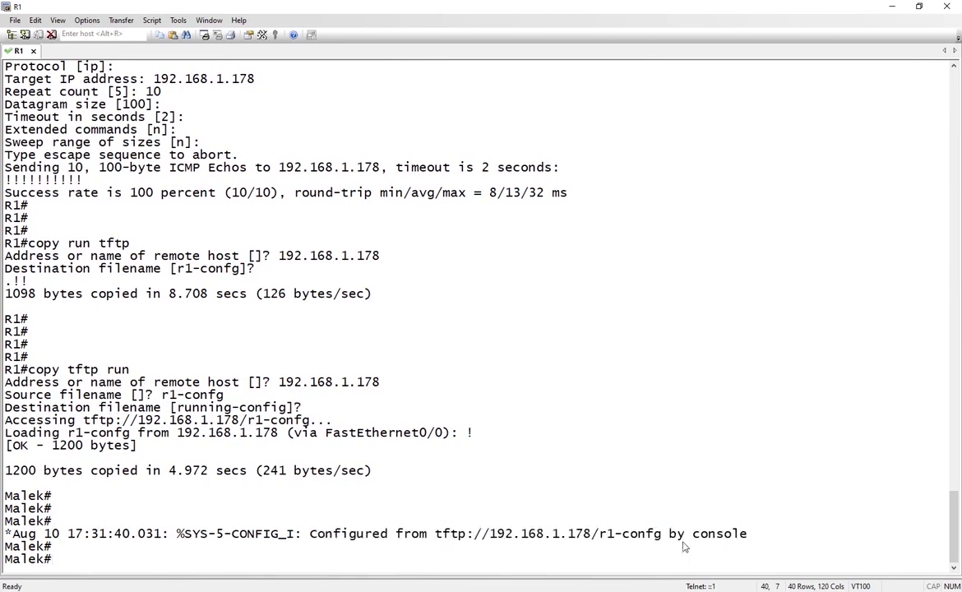
double_click(458, 539)
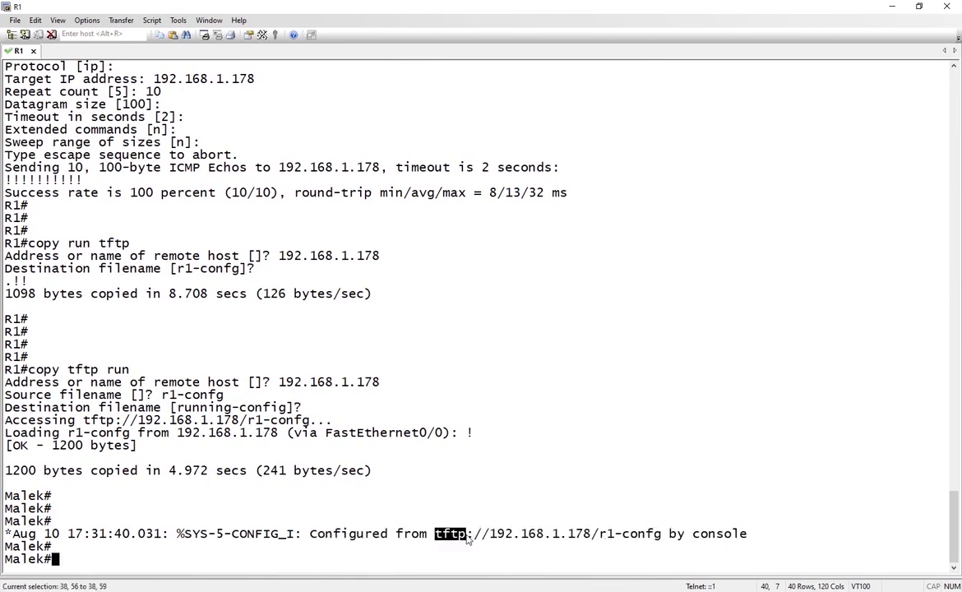
drag(469, 538, 664, 543)
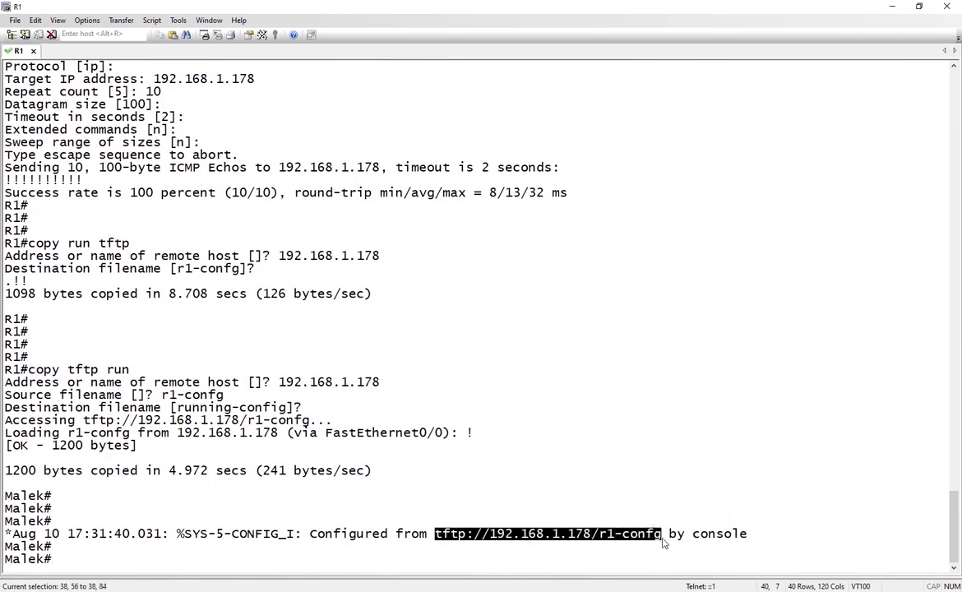
double_click(733, 539)
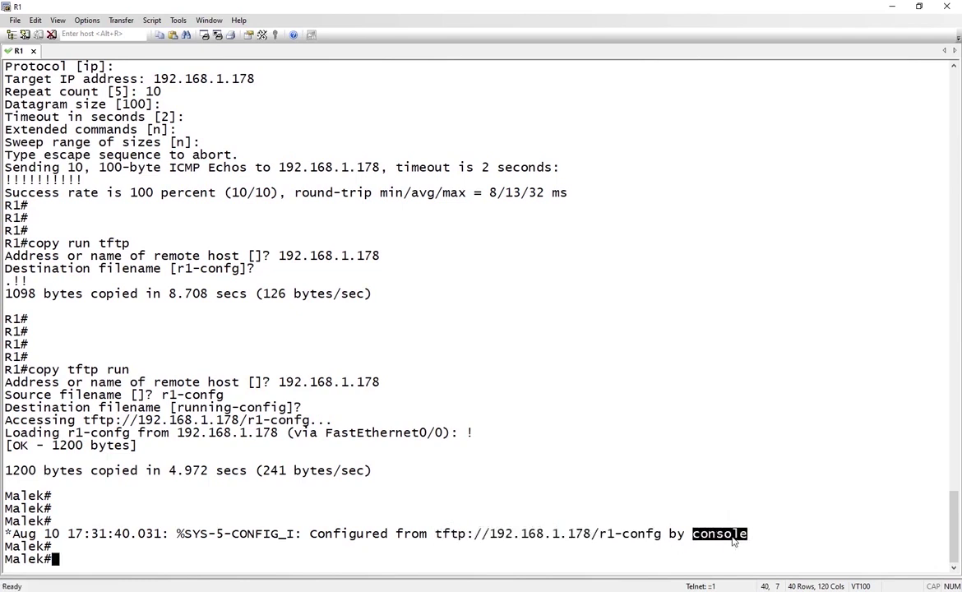
key(Return)
key(Return)
key(Return)
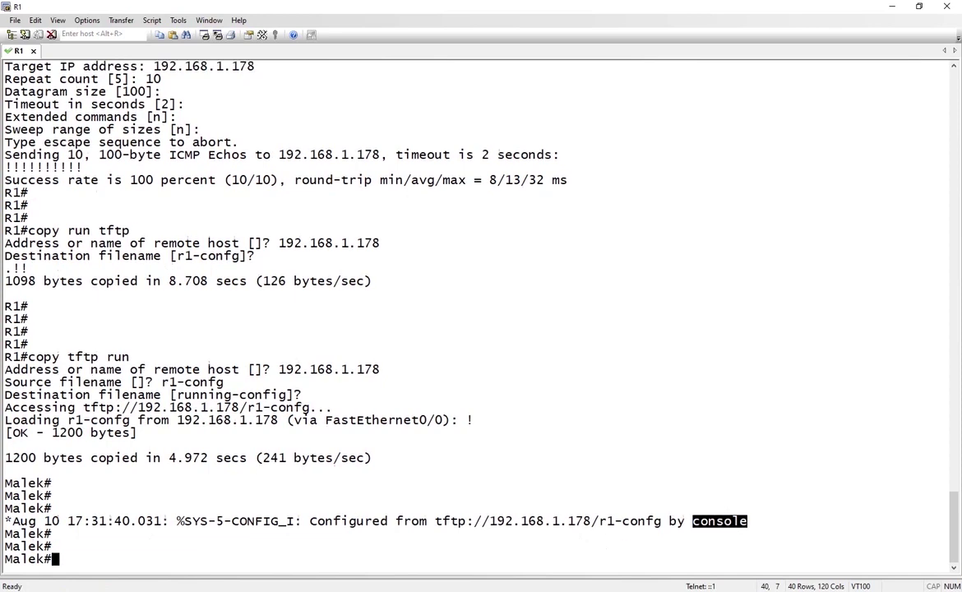
Step: Back up running-config with 'copy run tftp://192.168.1.178/test.txt', accepting the default host and filename
text(copy )
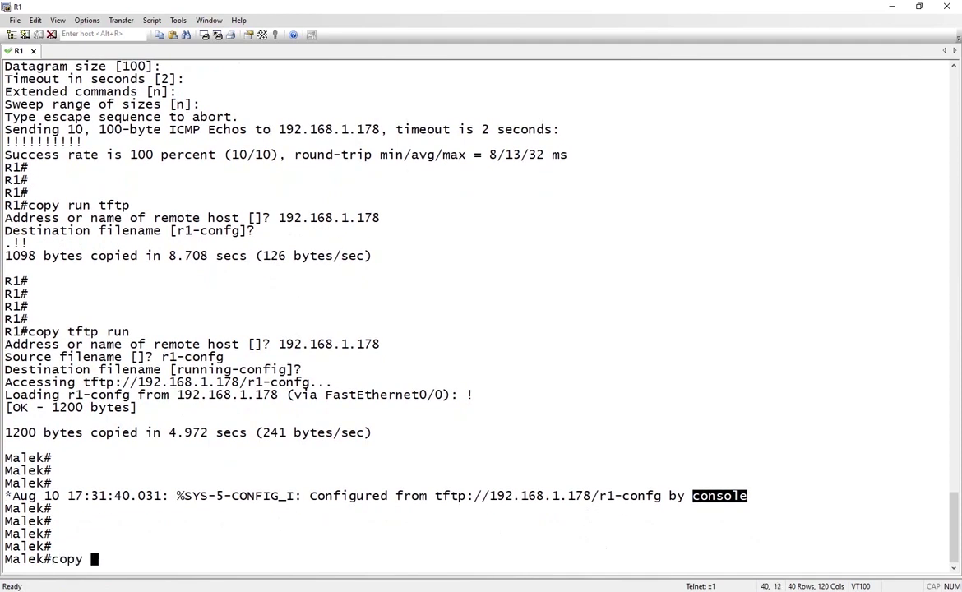
text(run tftp://192.168)
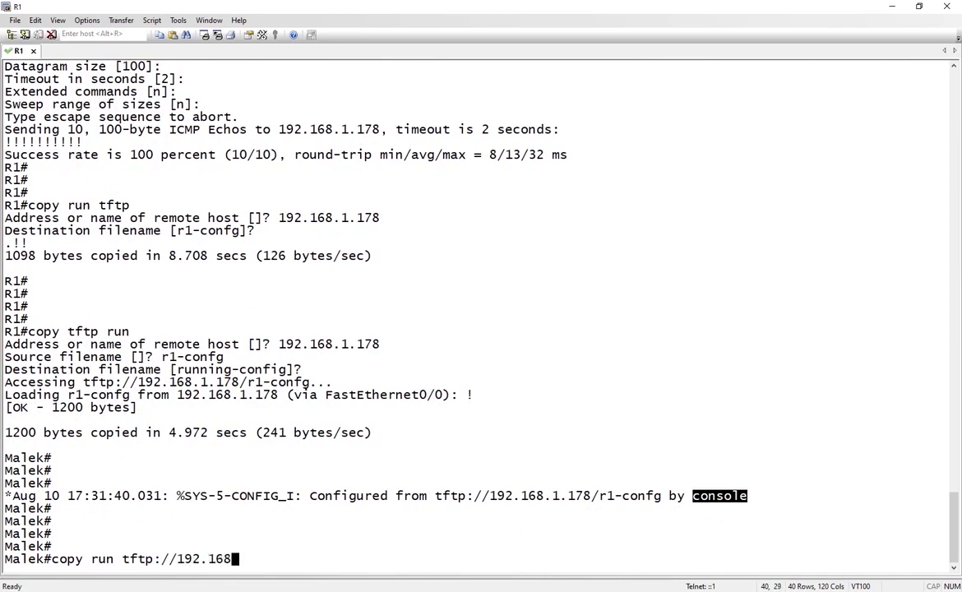
text(.1.178/)
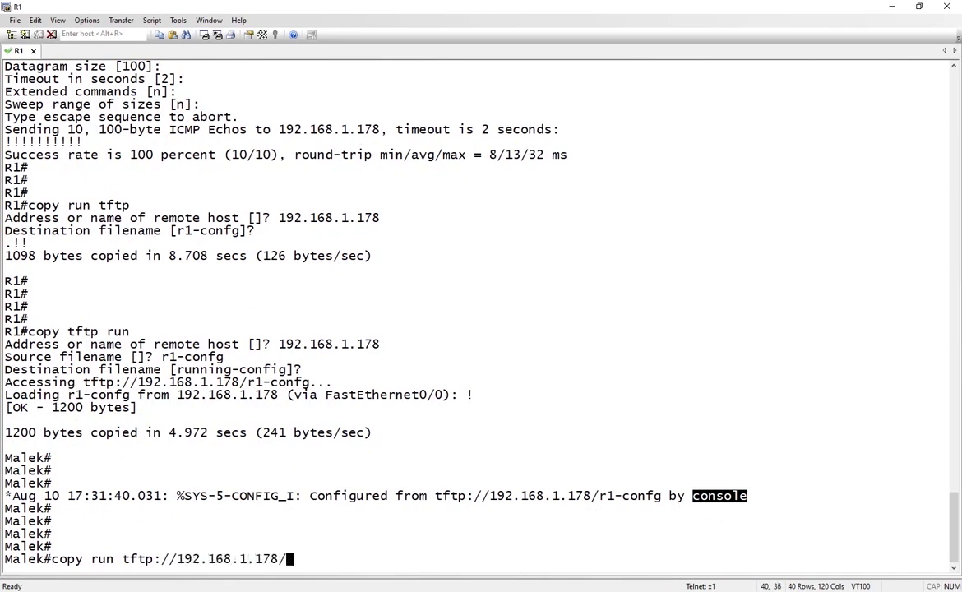
text(test.tx)
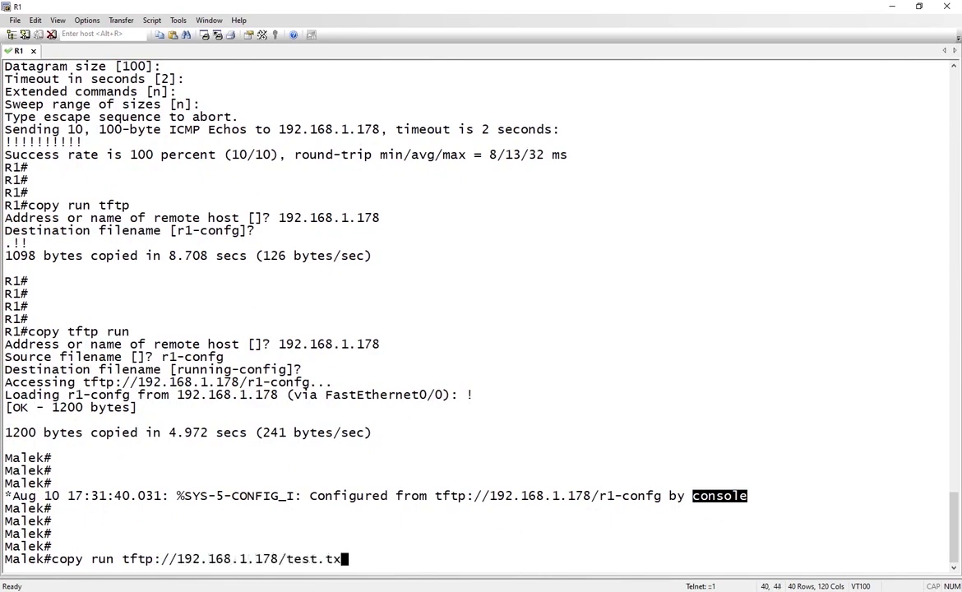
text(t)
drag(162, 561, 363, 565)
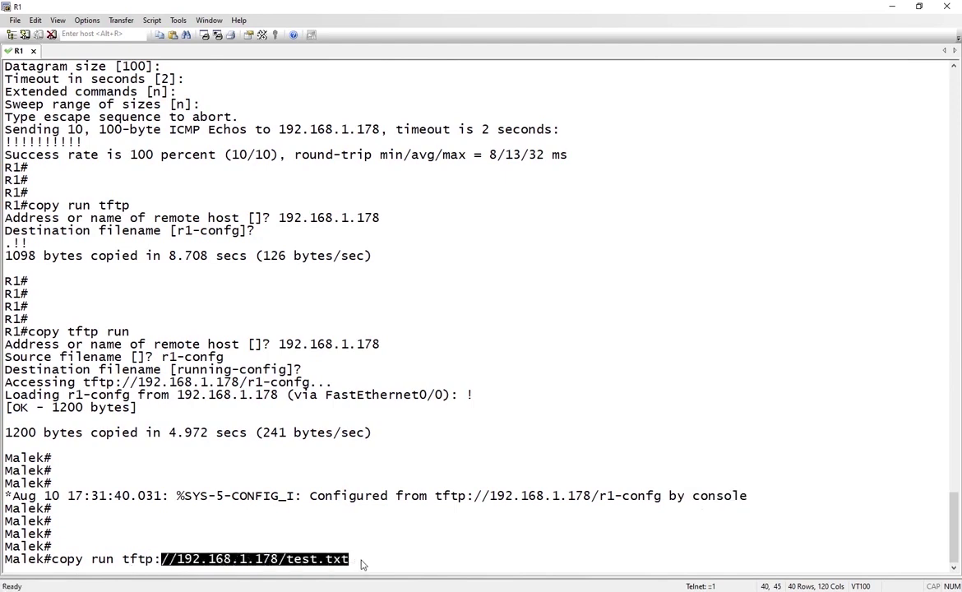
click(208, 556)
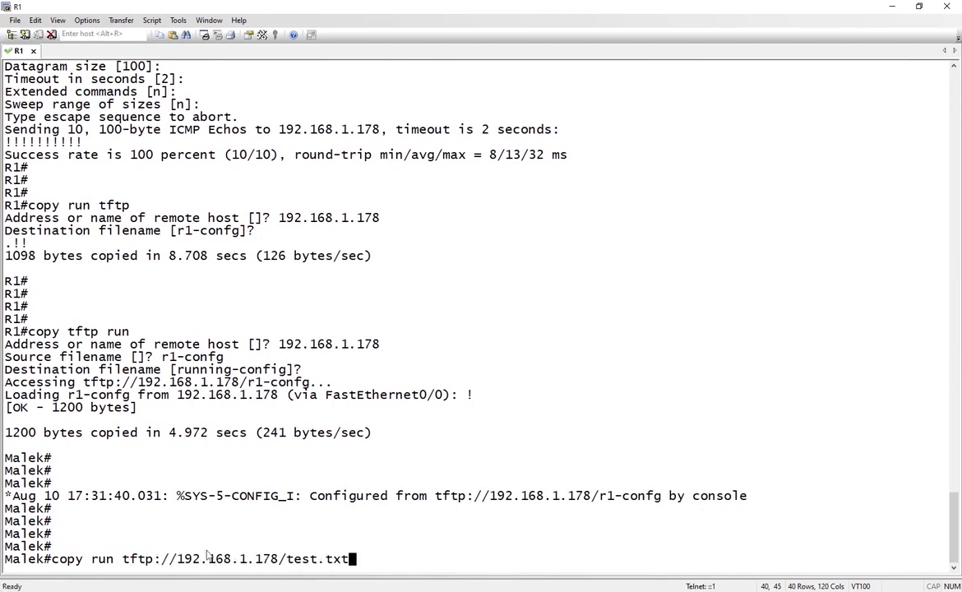
drag(177, 559, 367, 559)
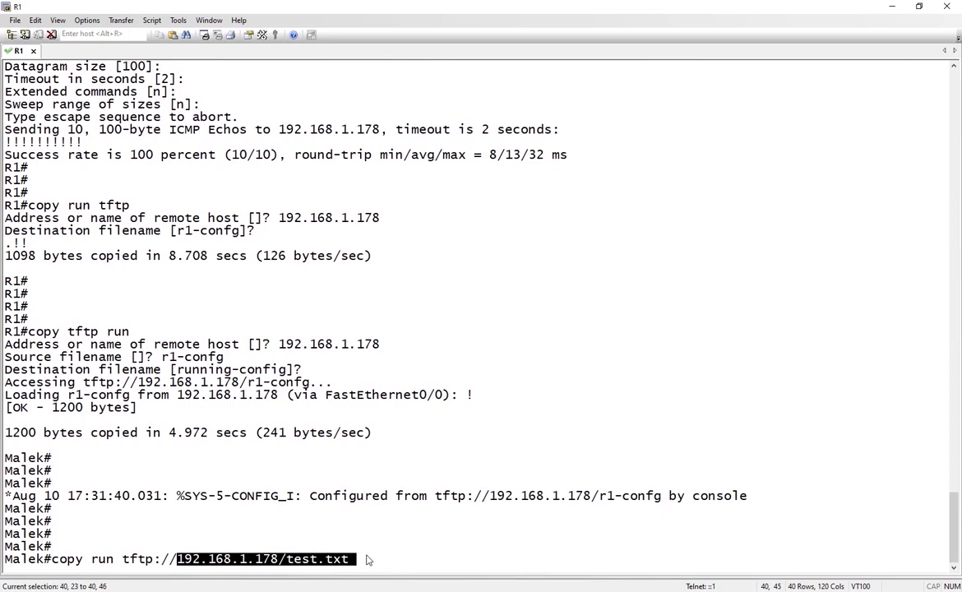
click(367, 559)
key(Return)
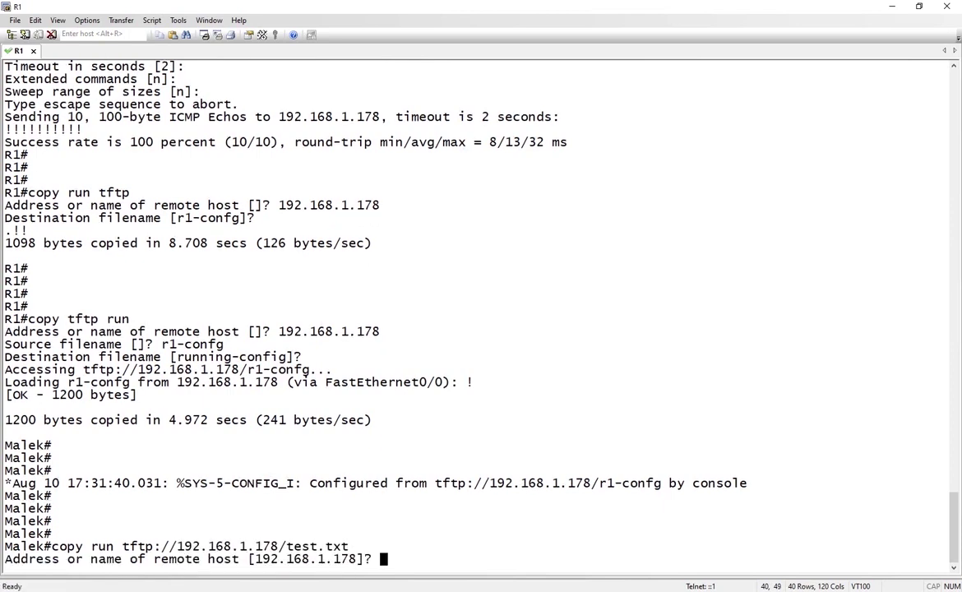
key(Return)
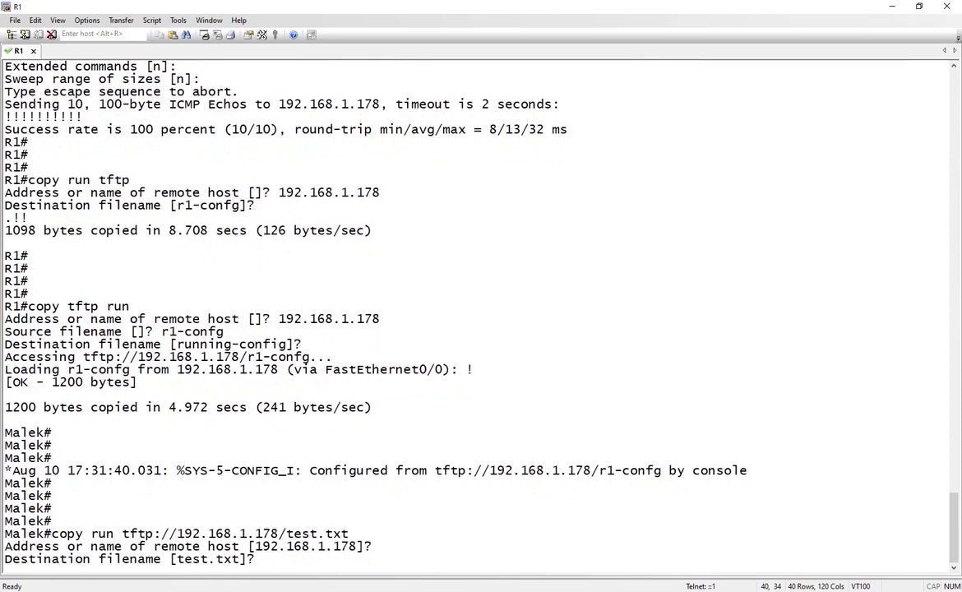
key(Return)
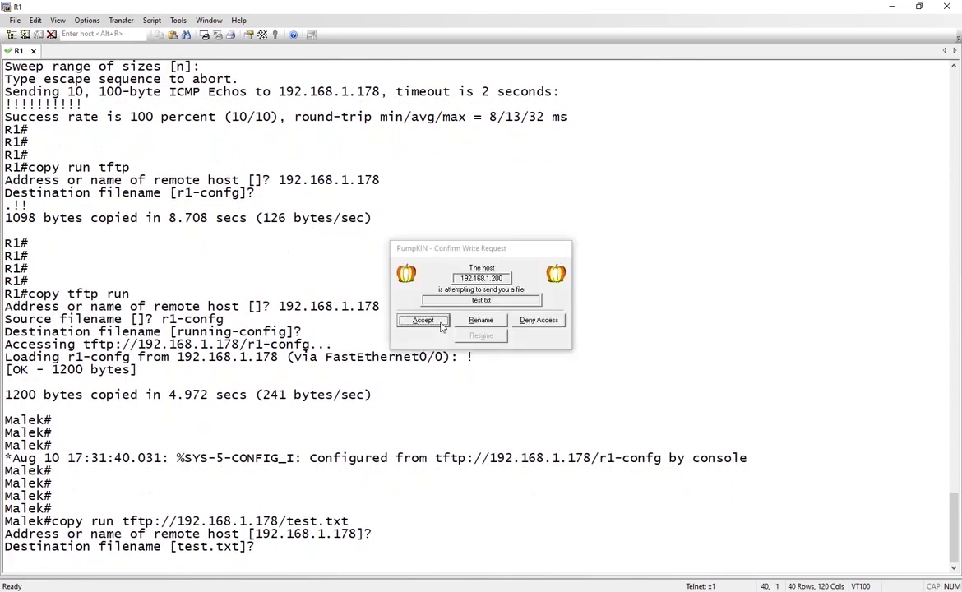
Step: Accept PumpKIN's test.txt write request and switch to the backup folder window
click(441, 325)
key(alt+Tab)
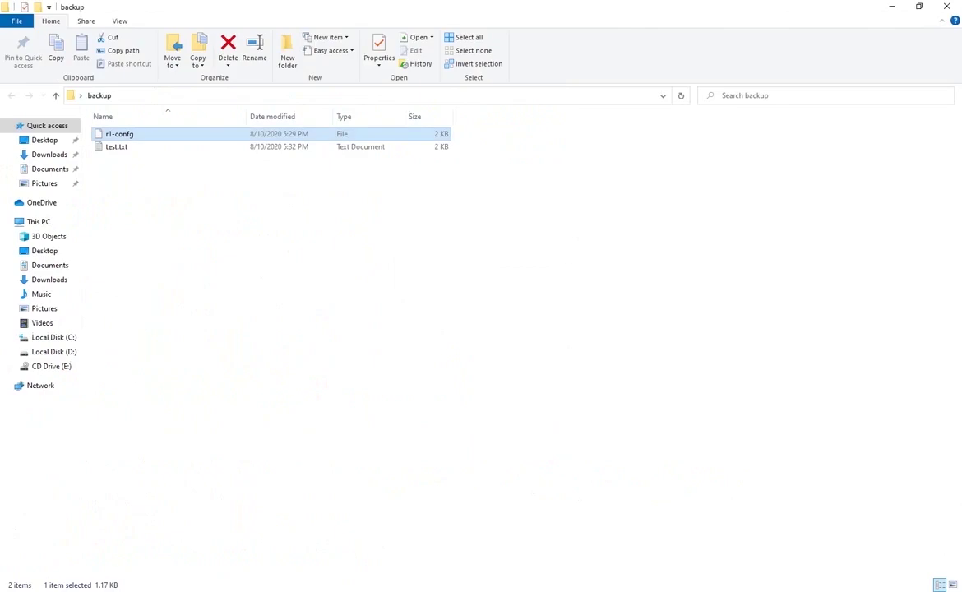
Step: Minimize the File Explorer backup window to reveal the R1 terminal session
click(894, 8)
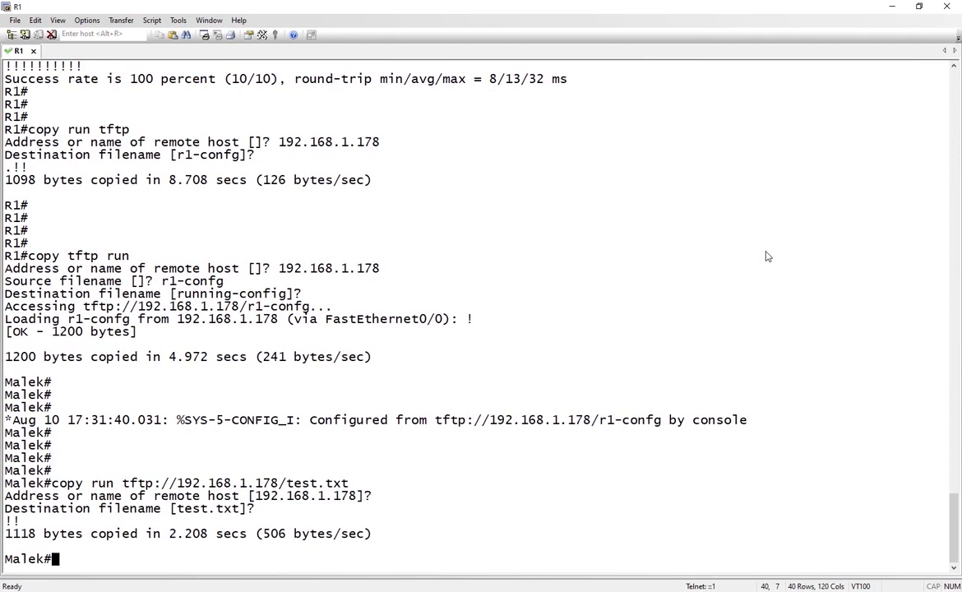
Step: Run 'copy run ?' and highlight the ftp:, https: and scp: destinations, then quit the pager
key(Return)
key(Return)
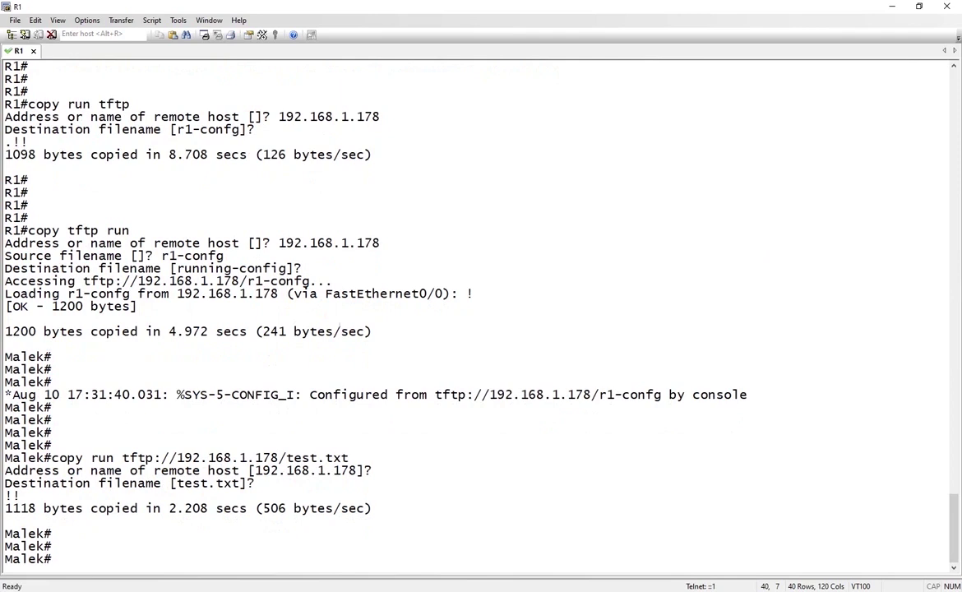
text(copy run )
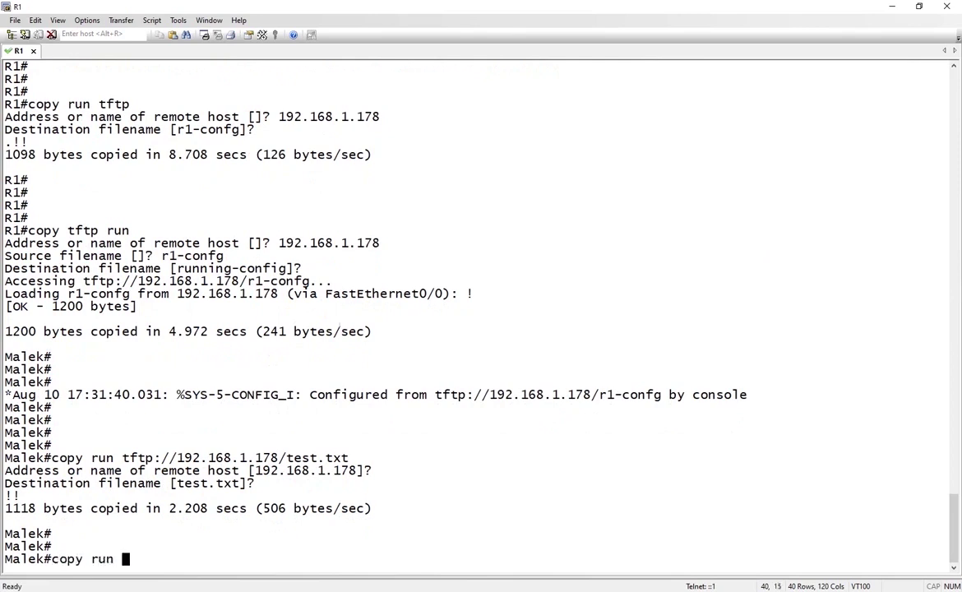
text(?)
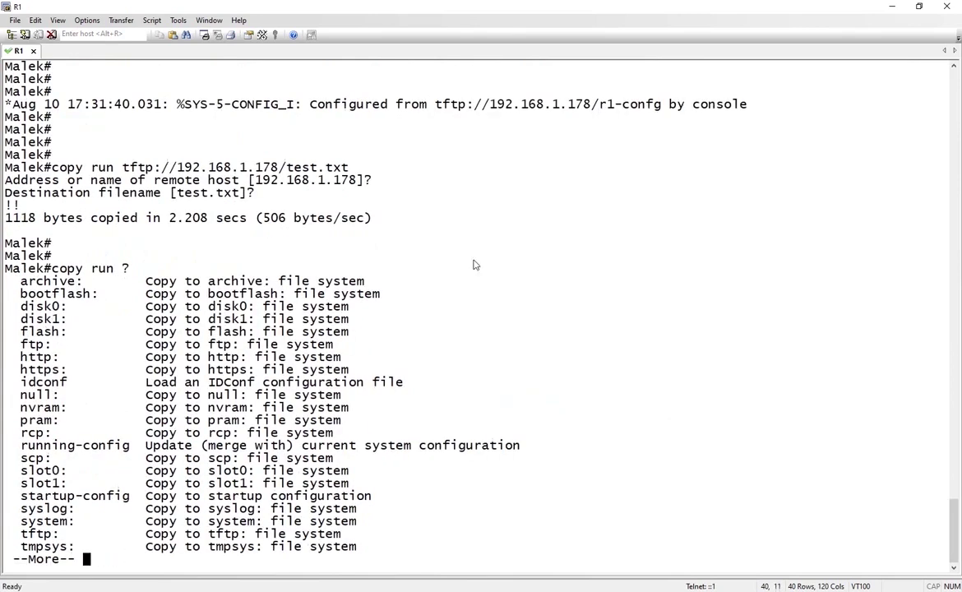
drag(20, 344, 86, 359)
drag(21, 369, 78, 377)
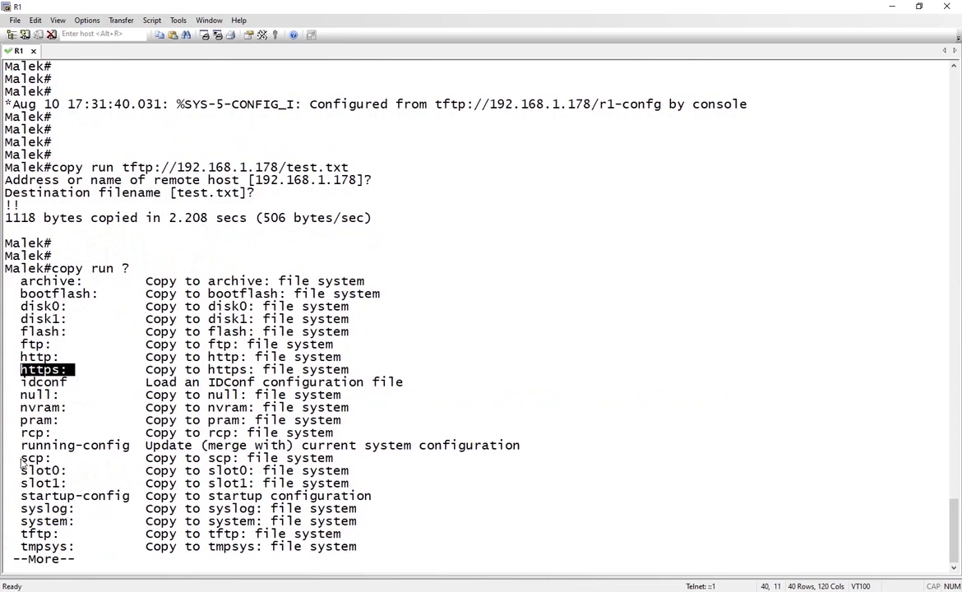
drag(22, 458, 61, 459)
key(q)
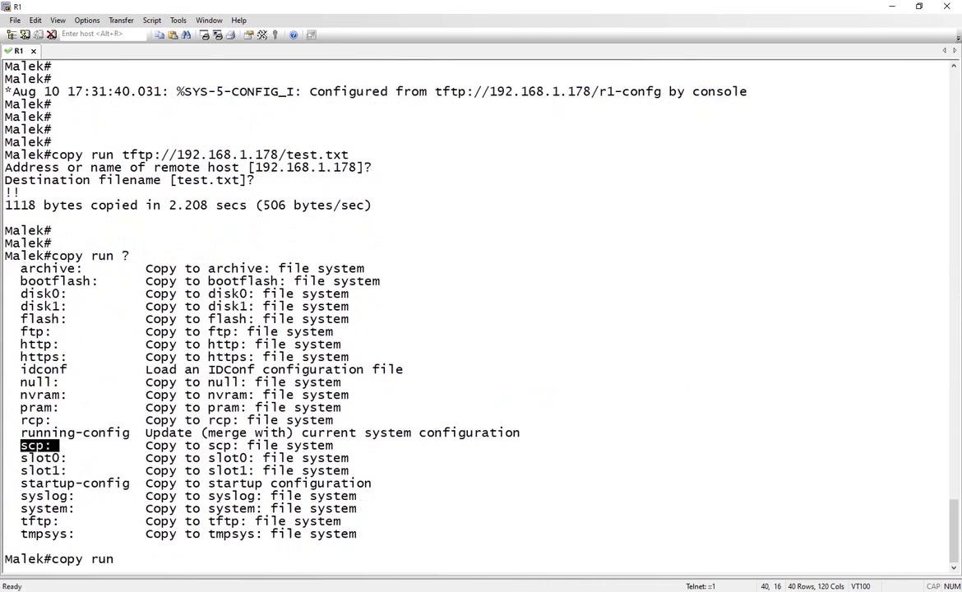
Step: Highlight the tftp:, syslog: and ftp: entries in the copy destination list
drag(21, 521, 59, 523)
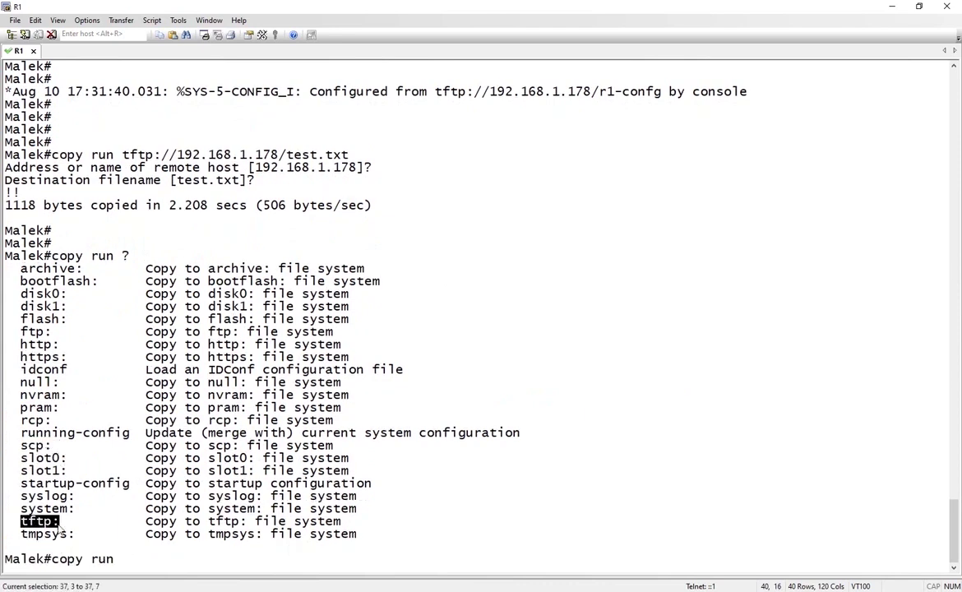
drag(22, 496, 89, 500)
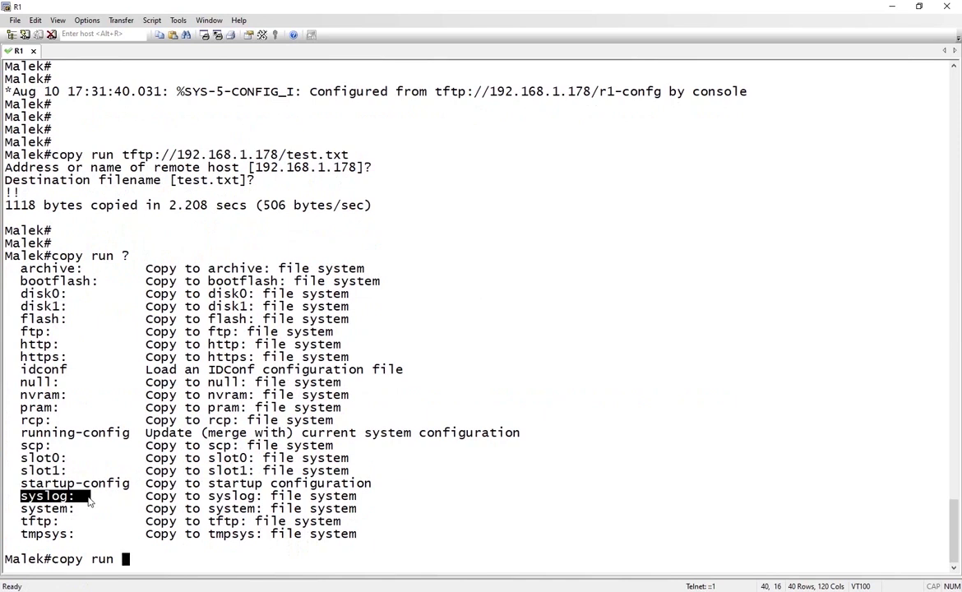
drag(22, 331, 61, 334)
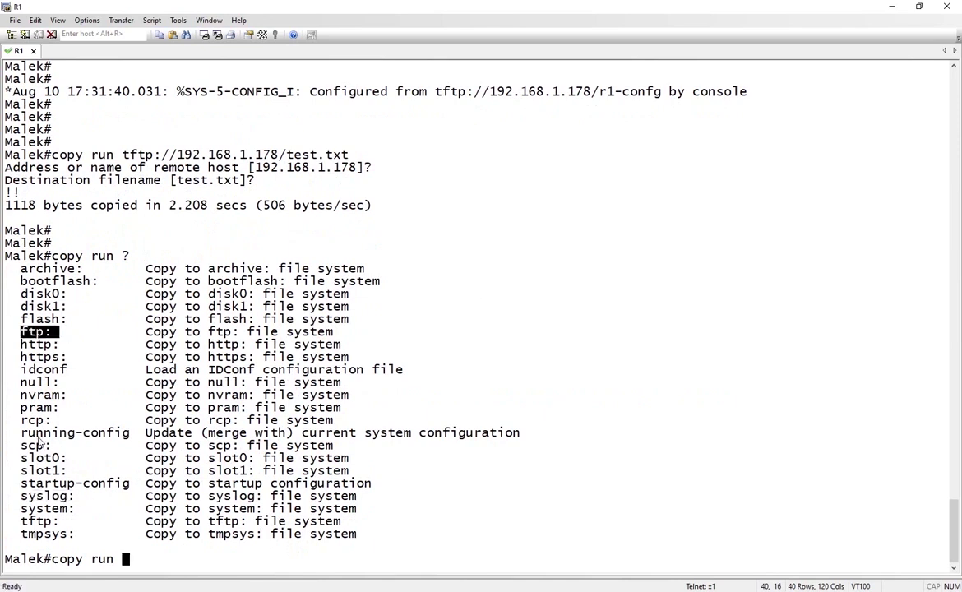
drag(21, 522, 85, 526)
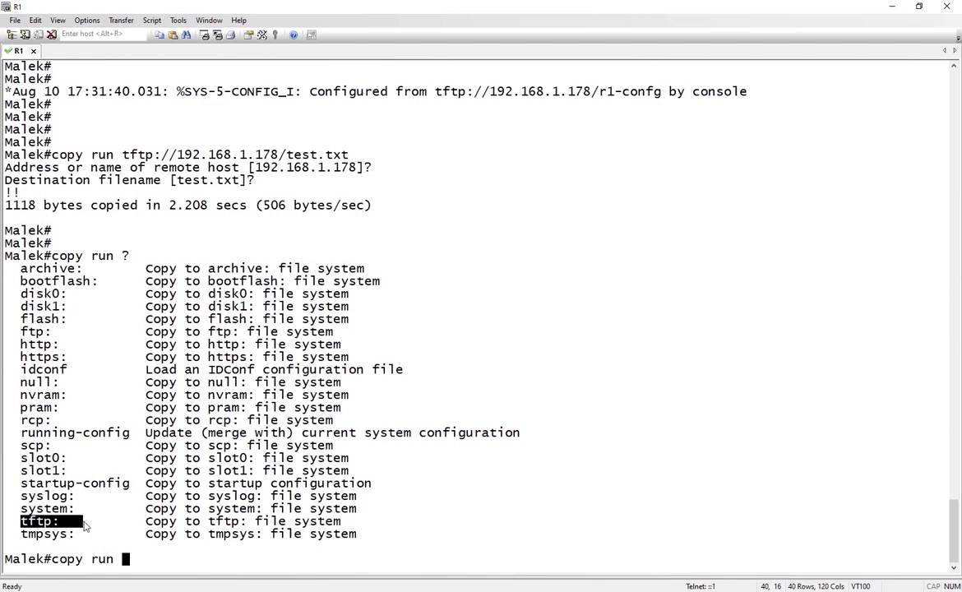
drag(13, 332, 80, 335)
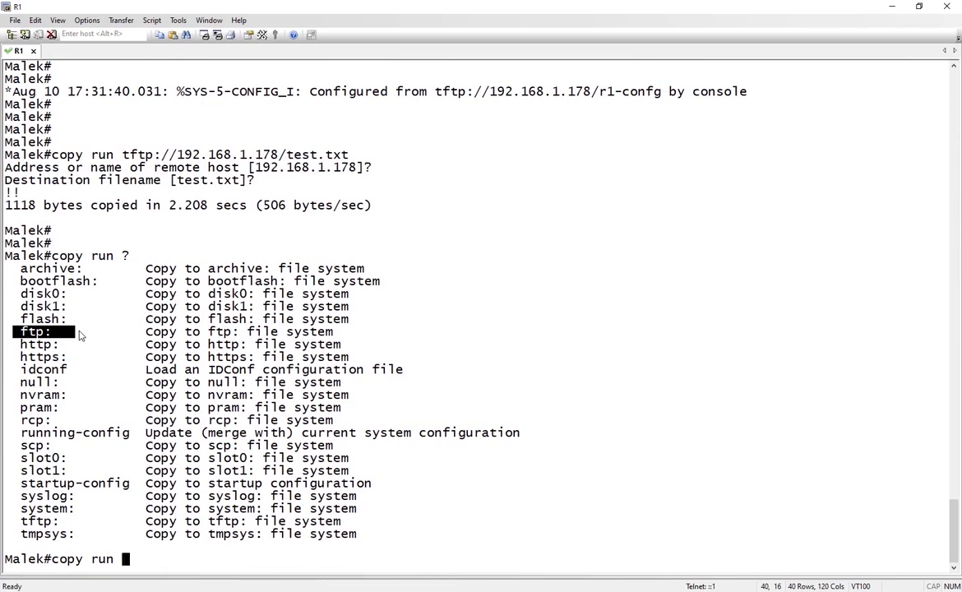
Step: Run 'dir flash:' and highlight the '%Error opening slot0:/ (No such device)' message
key(BackSpace)
key(BackSpace)
key(BackSpace)
key(BackSpace)
key(BackSpace)
text(fla)
key(BackSpace)
key(BackSpace)
key(BackSpace)
key(BackSpace)
key(BackSpace)
key(BackSpace)
key(BackSpace)
key(BackSpace)
text(di)
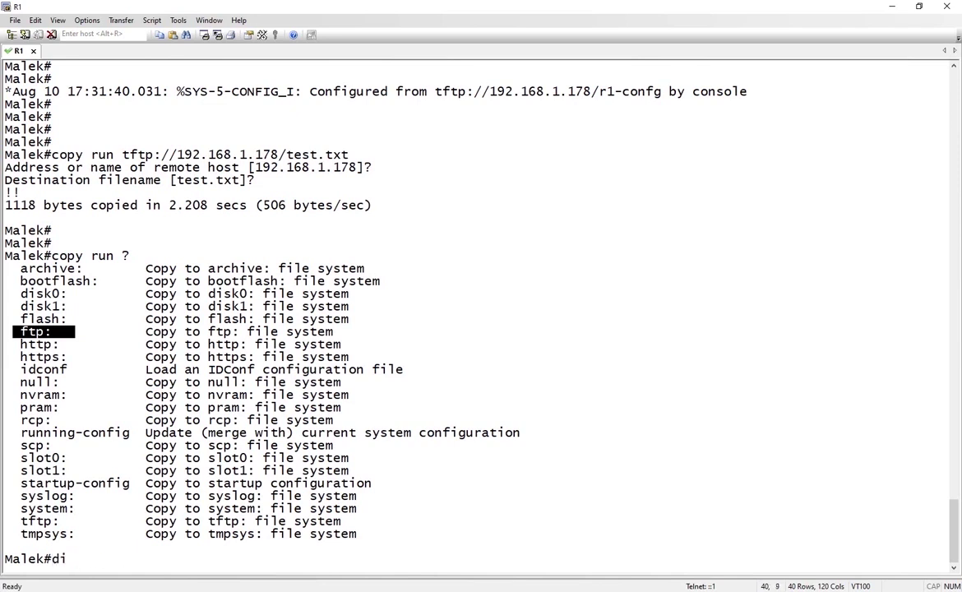
text(r flash:)
key(Return)
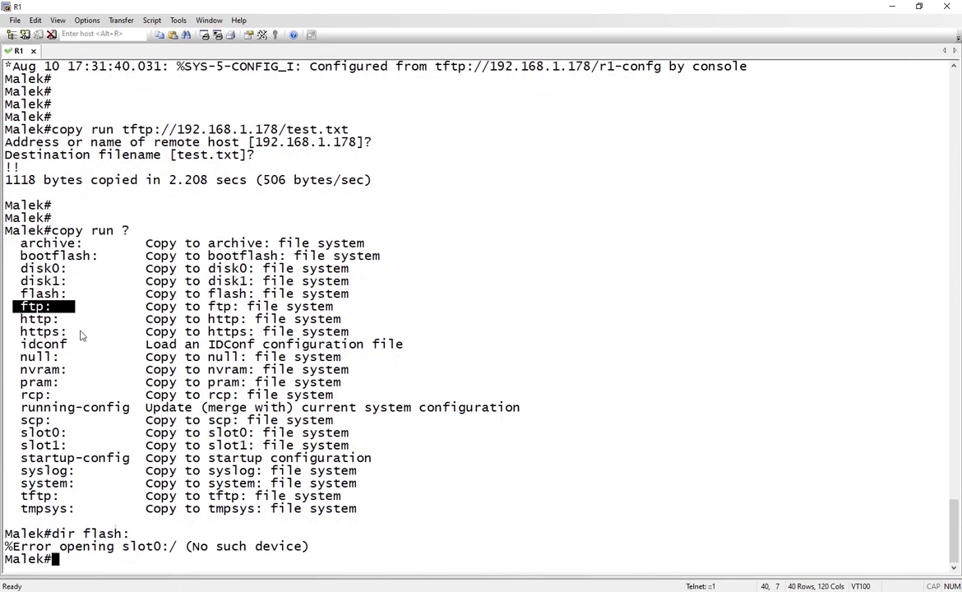
drag(4, 546, 104, 547)
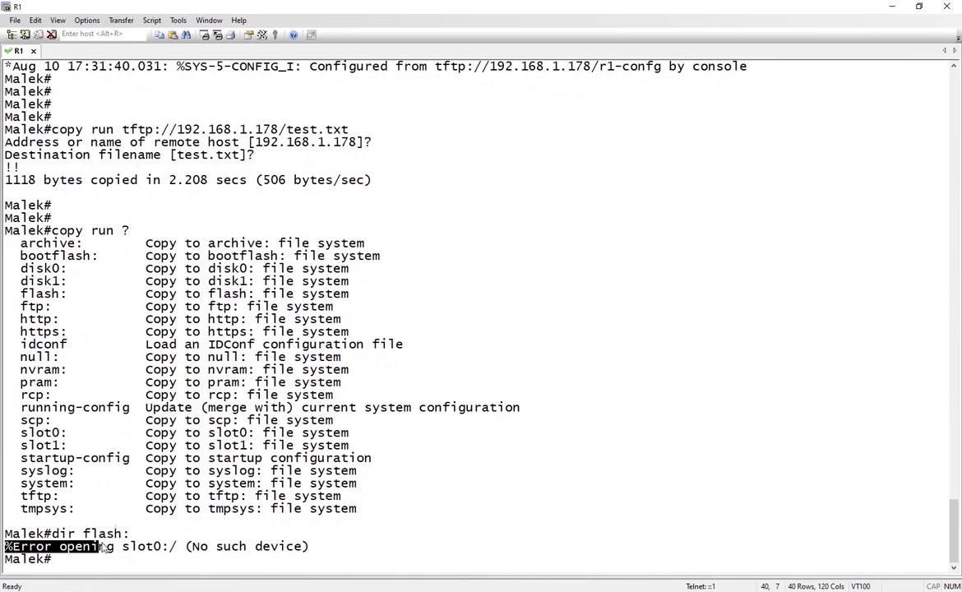
drag(137, 547, 311, 546)
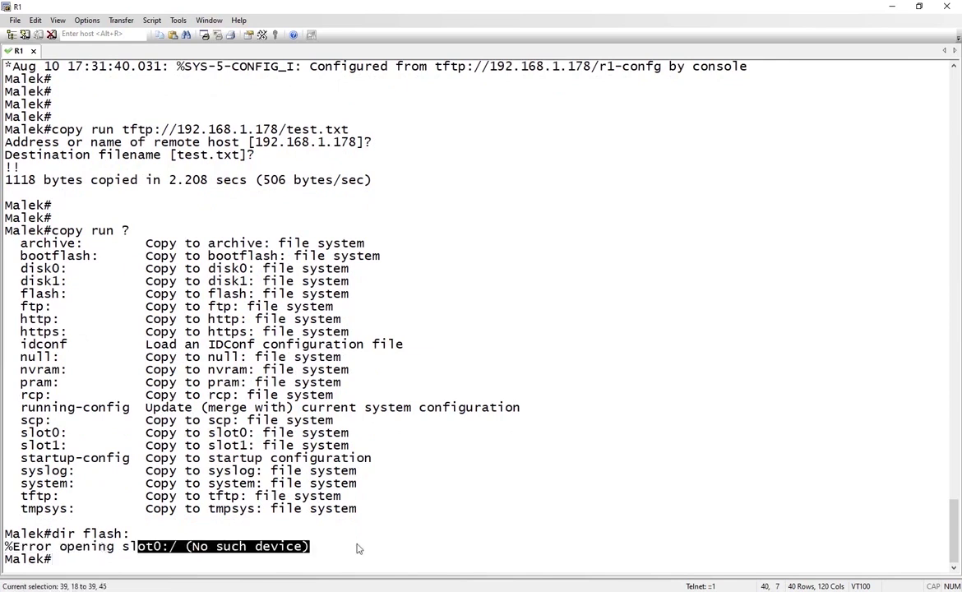
click(405, 546)
Step: Add a blank prompt line, then type and partly erase 'copy flash:/ tftp:'
key(Return)
key(Return)
key(Return)
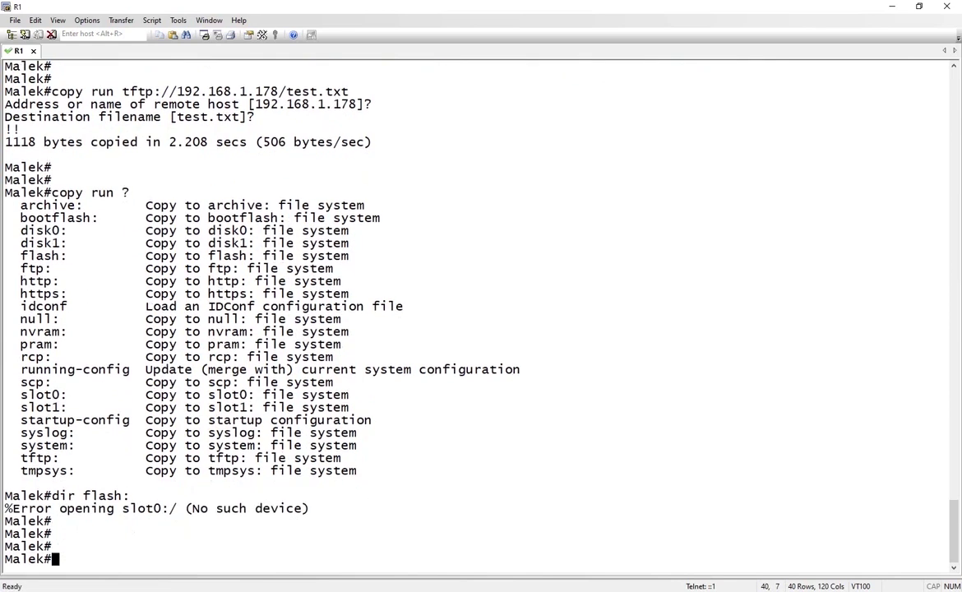
text(copy flash)
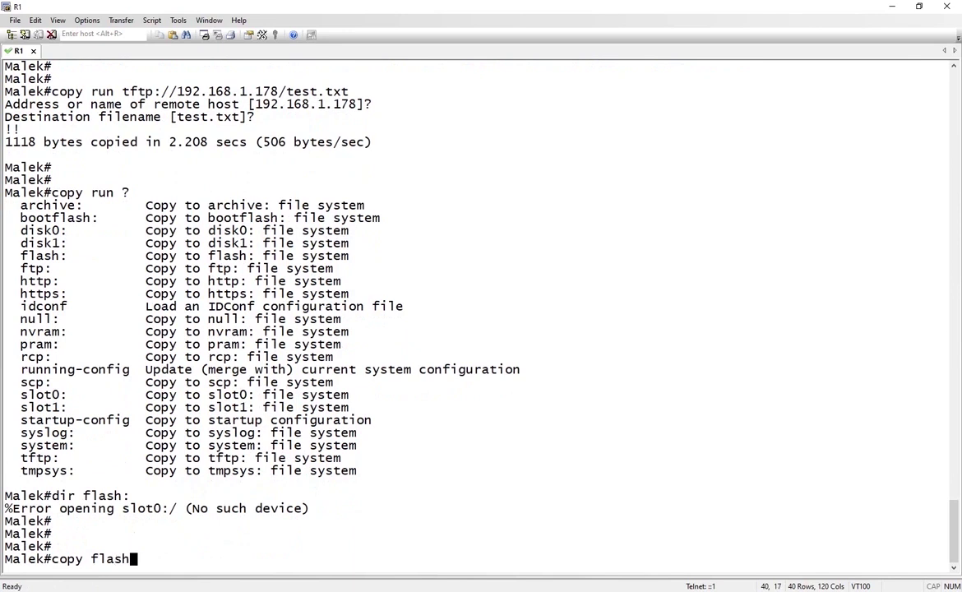
text(:/ tftp:)
key(BackSpace)
key(BackSpace)
key(BackSpace)
key(BackSpace)
key(BackSpace)
key(BackSpace)
key(BackSpace)
key(BackSpace)
key(BackSpace)
key(BackSpace)
key(BackSpace)
key(BackSpace)
key(BackSpace)
key(BackSpace)
key(BackSpace)
key(BackSpace)
key(BackSpace)
key(BackSpace)
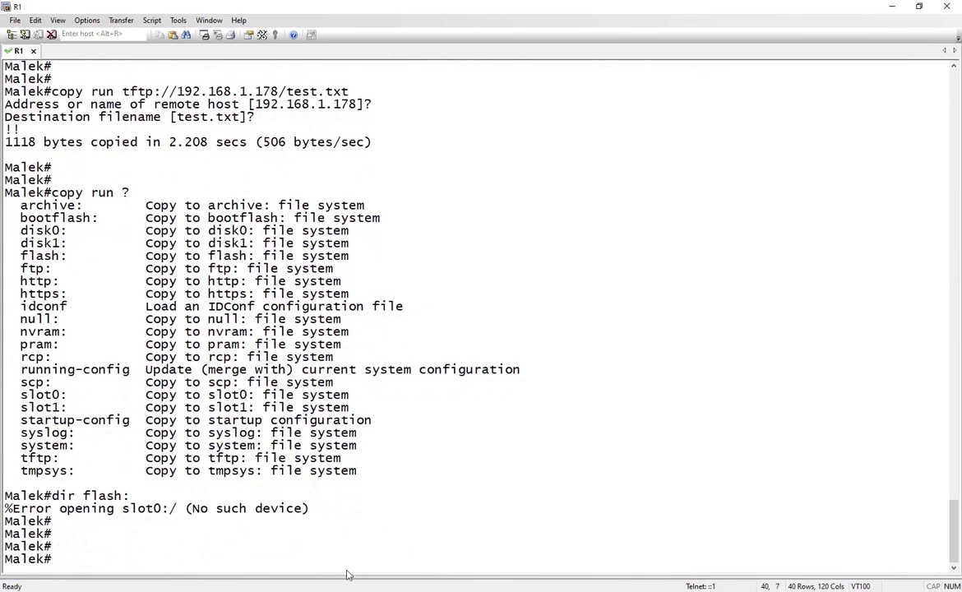
Step: Minimize SecureCRT, inspect the disabled Ethernet 2 loopback adapter in Network Connections, then minimize it
click(892, 6)
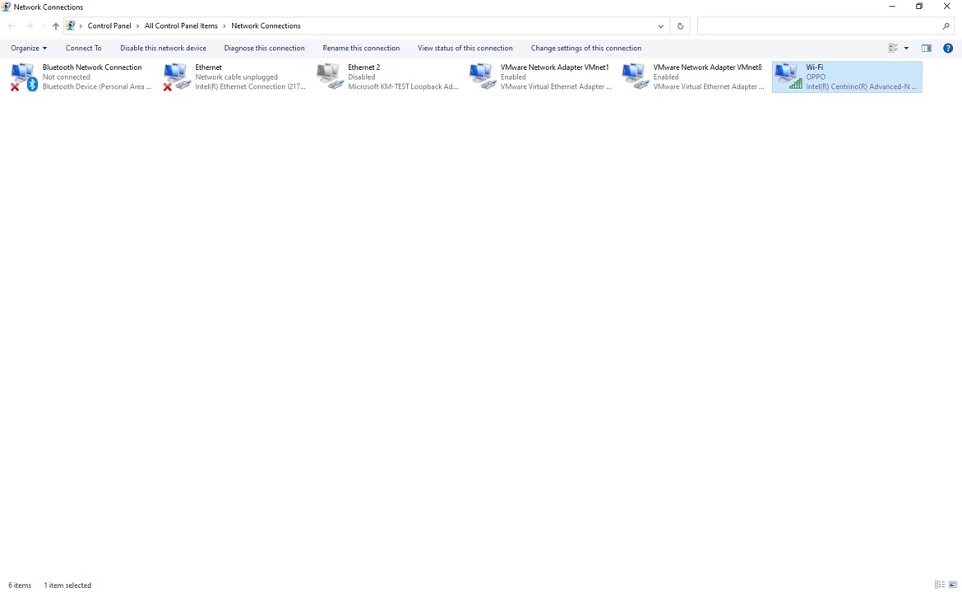
click(667, 511)
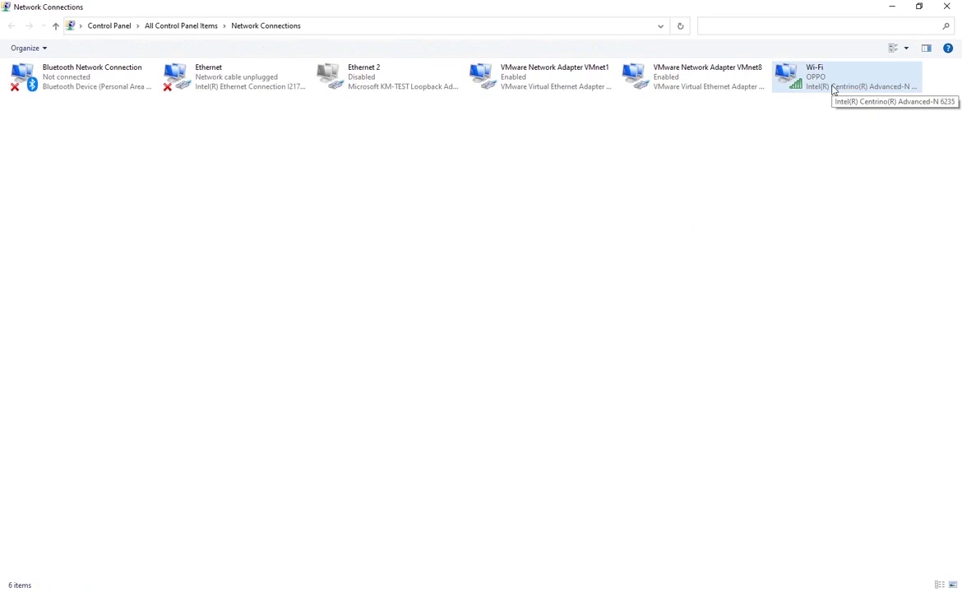
click(358, 89)
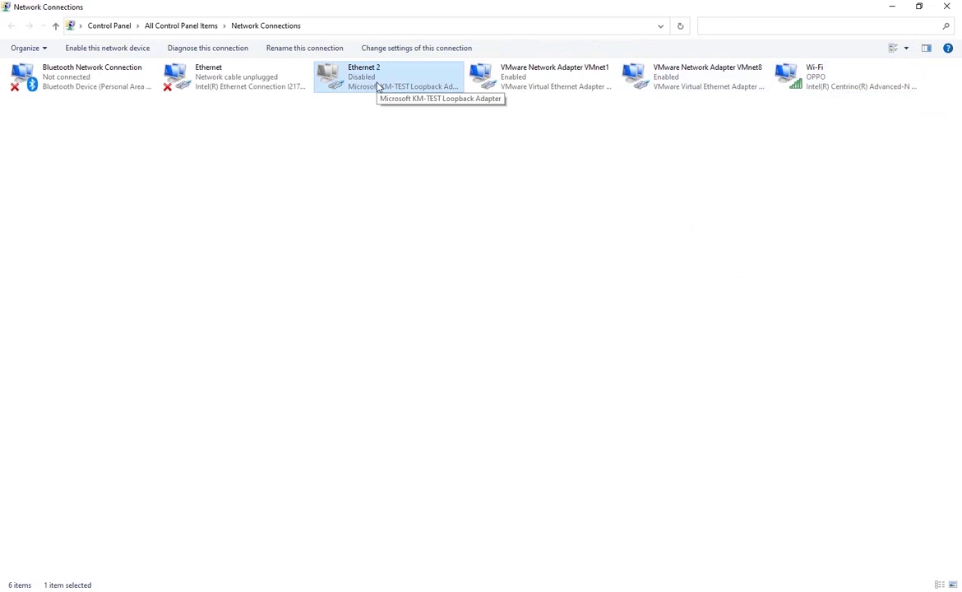
click(892, 6)
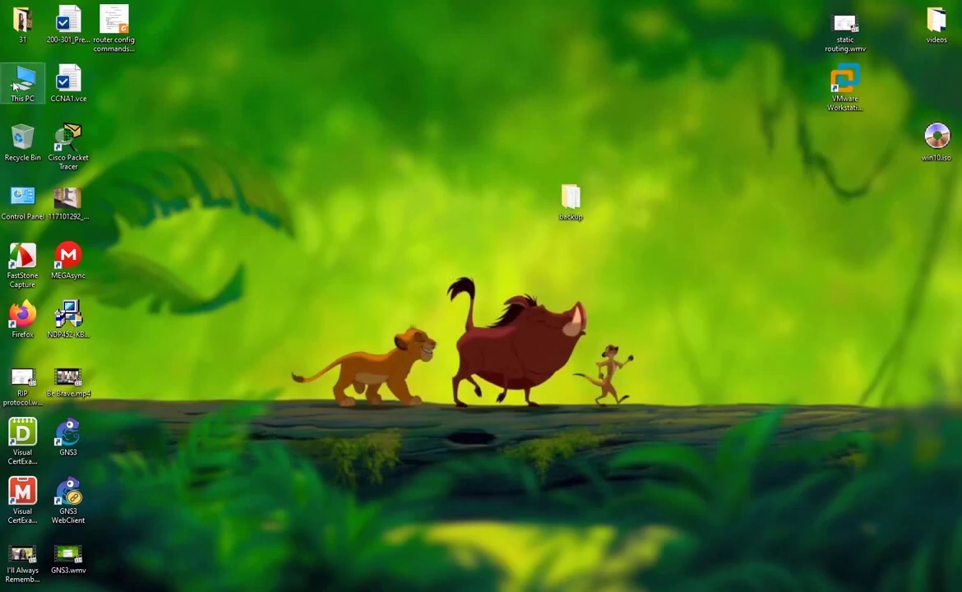
Step: Open Computer Management's Device Manager from This PC, maximized, with the computer root selected
right_click(14, 86)
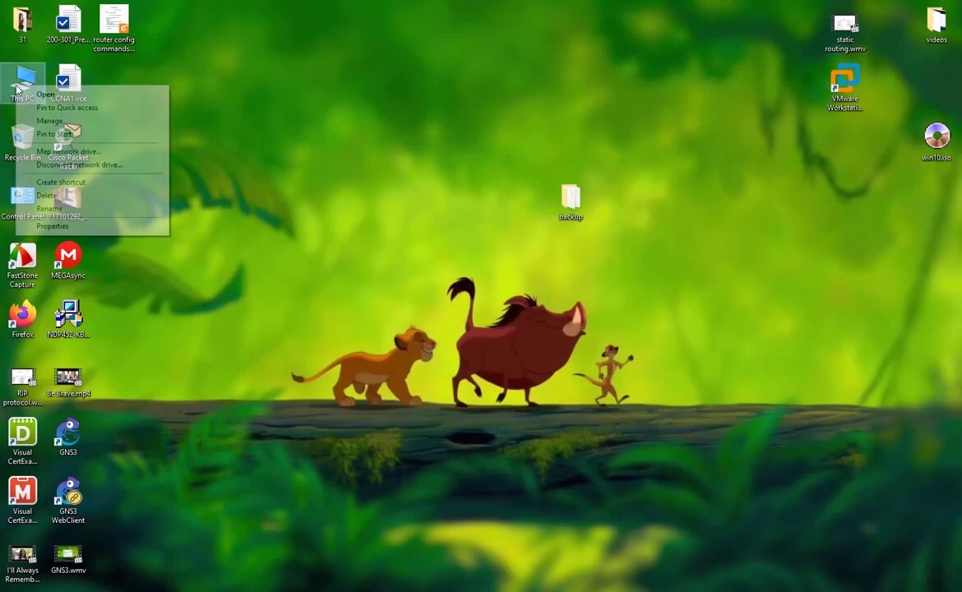
click(75, 123)
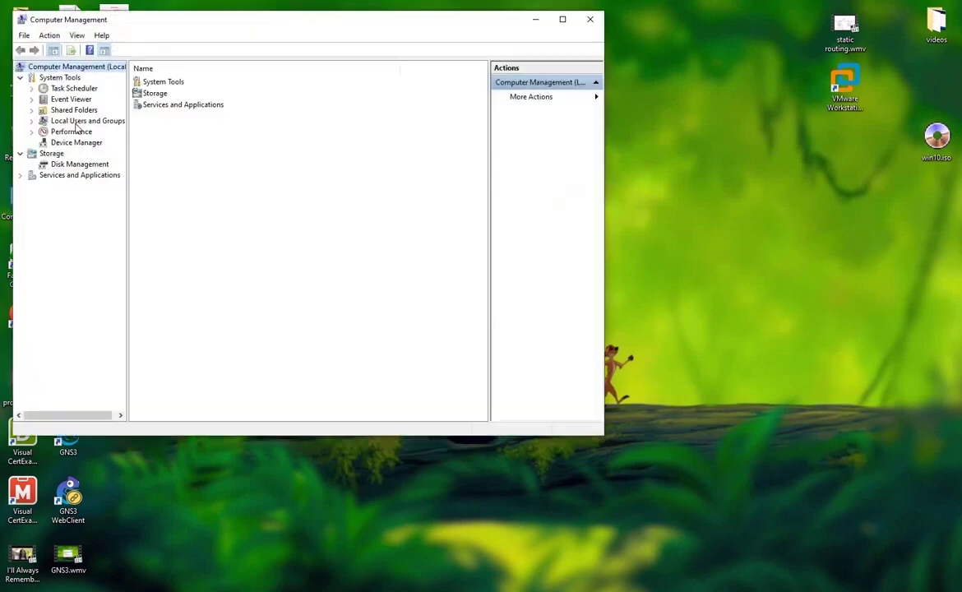
click(82, 143)
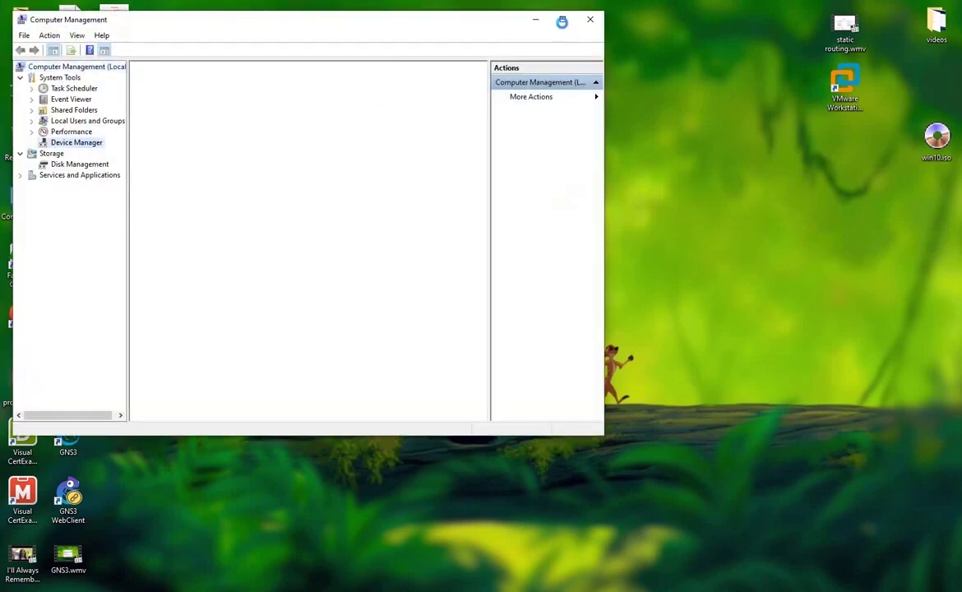
click(562, 19)
click(152, 51)
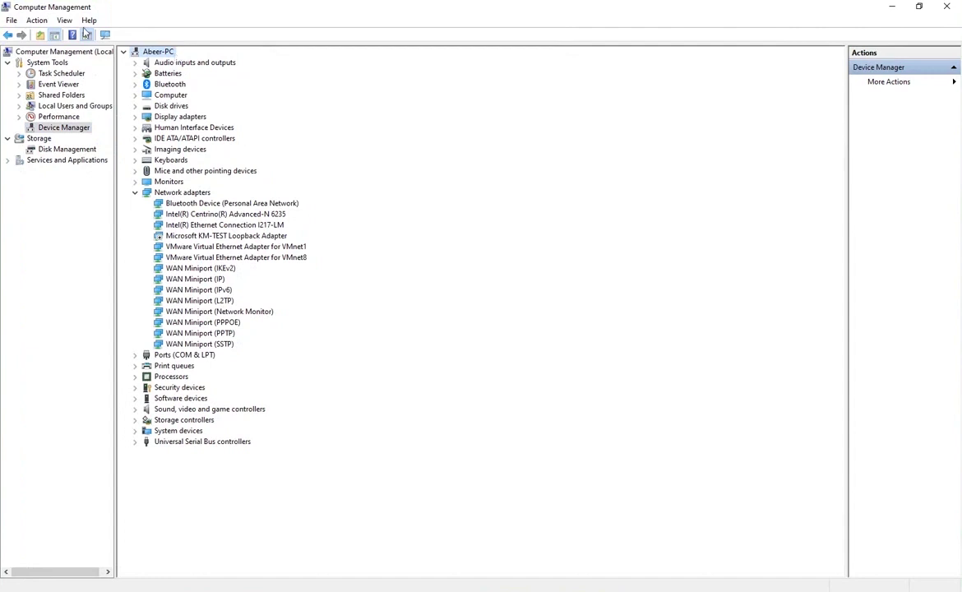
Step: Start the Add legacy hardware wizard, choosing manual selection and the Network adapters hardware type
click(37, 21)
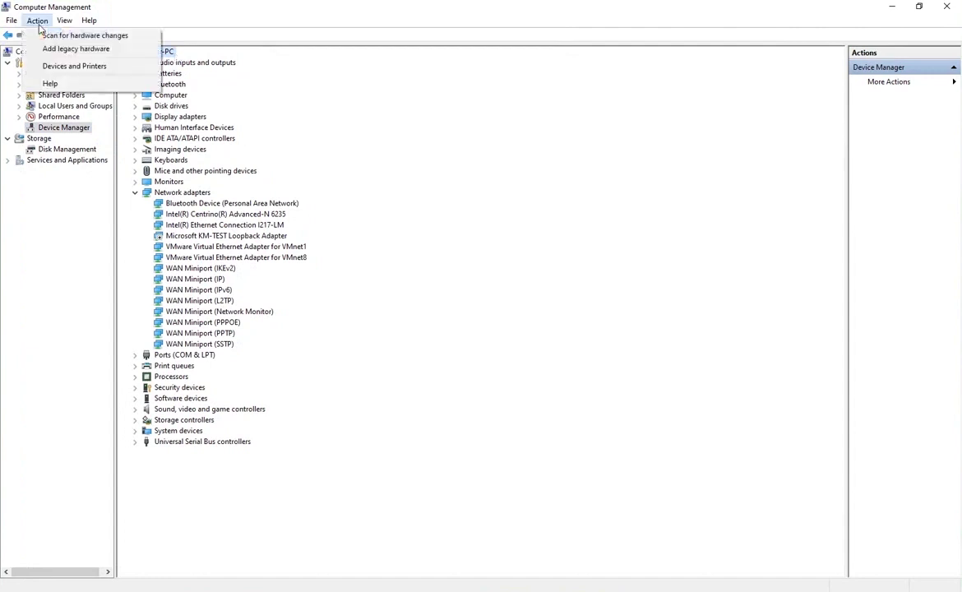
click(76, 49)
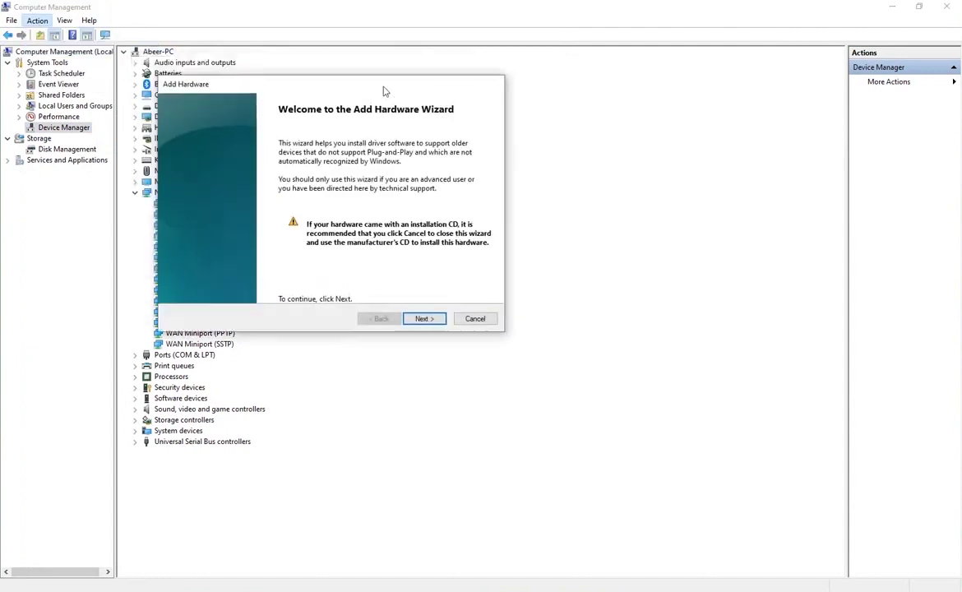
click(497, 332)
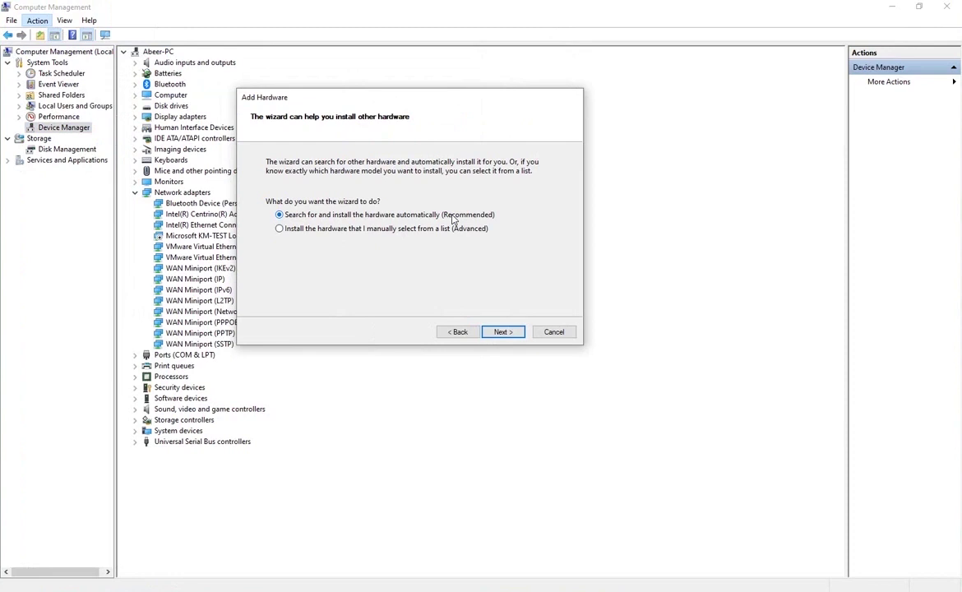
click(382, 228)
click(337, 228)
click(503, 332)
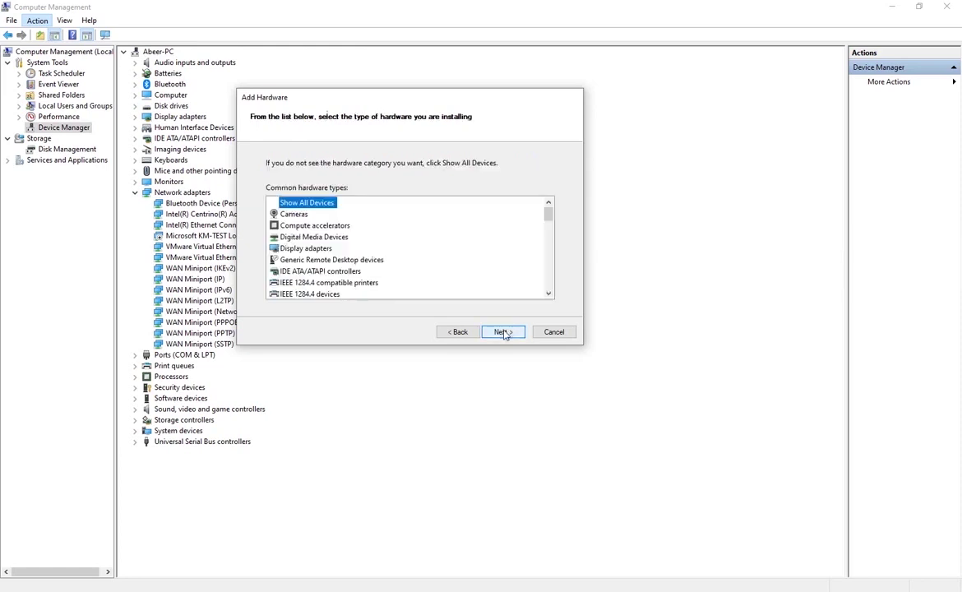
scroll(548, 294, down, 3)
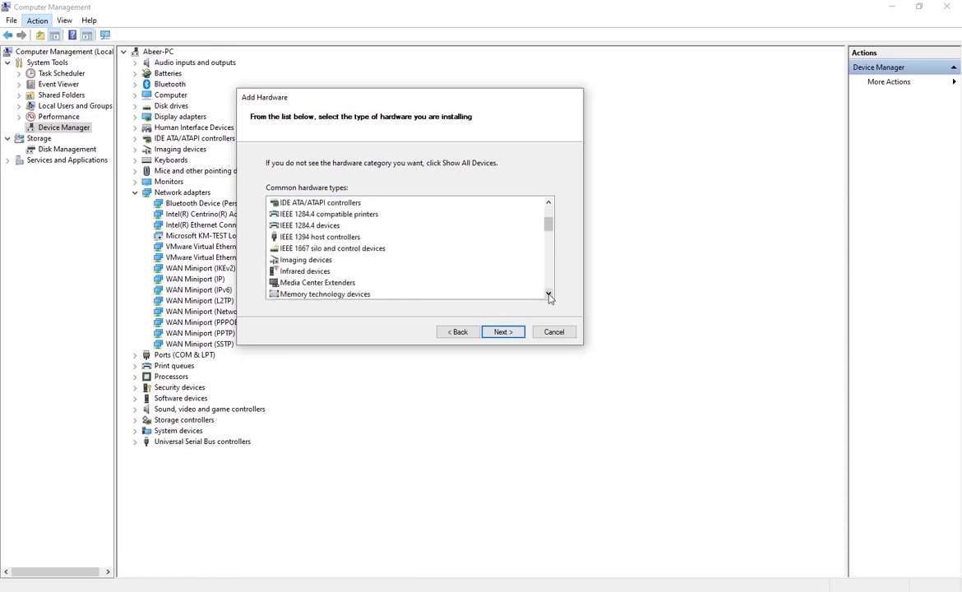
click(548, 294)
click(549, 295)
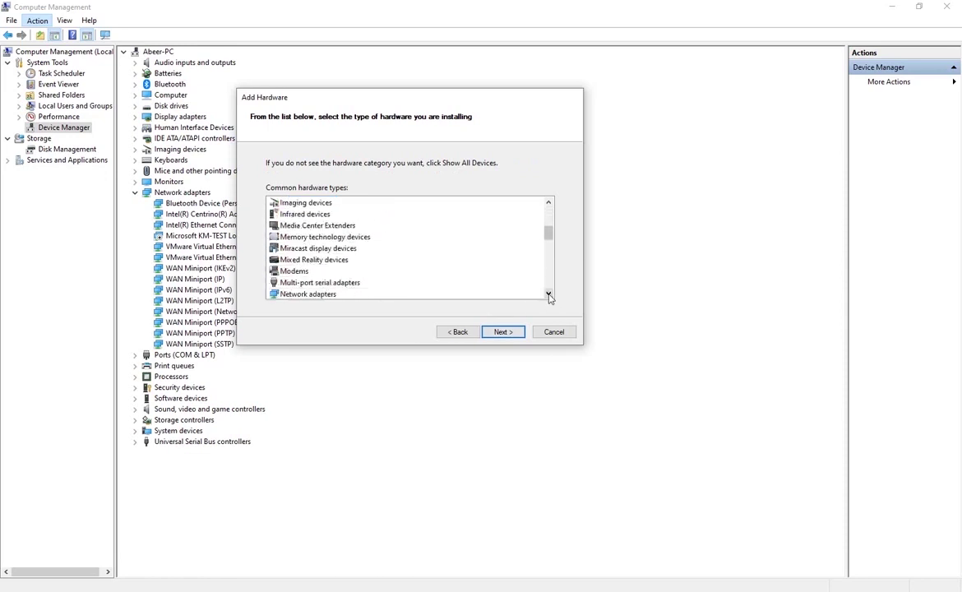
click(312, 294)
click(501, 332)
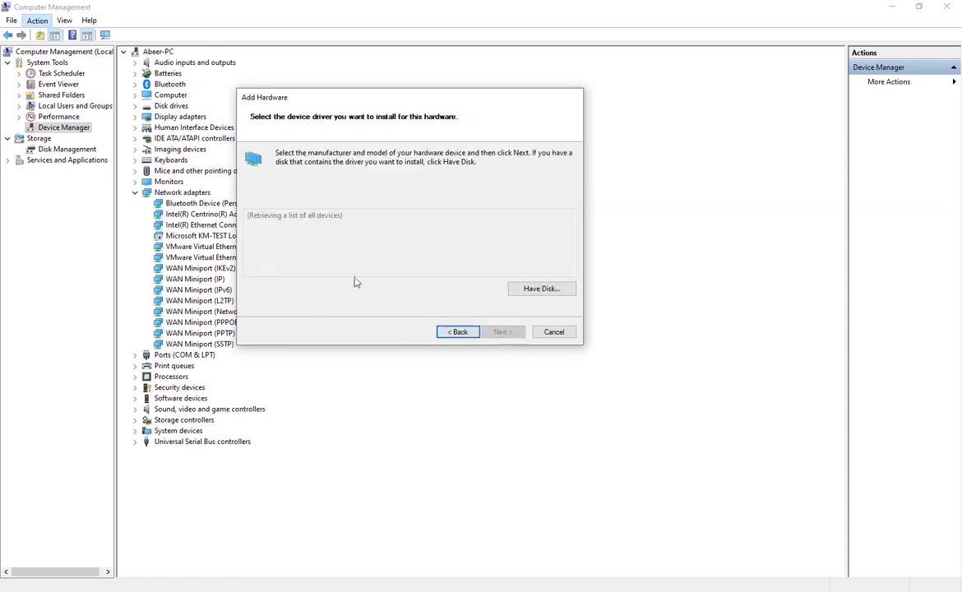
Step: Select Microsoft's KM-TEST Loopback Adapter model, then cancel the wizard
scroll(326, 240, down, 1)
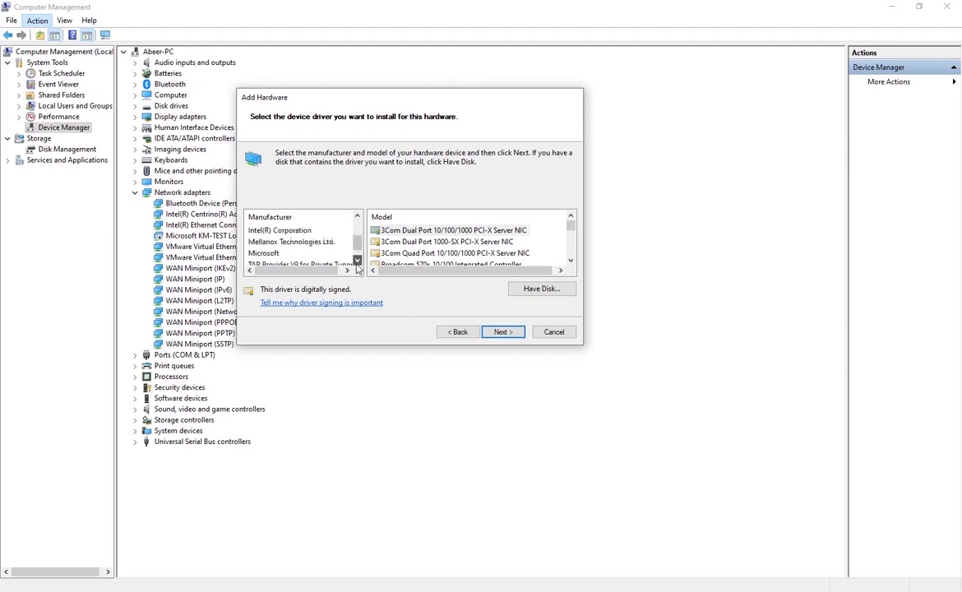
click(263, 253)
click(571, 271)
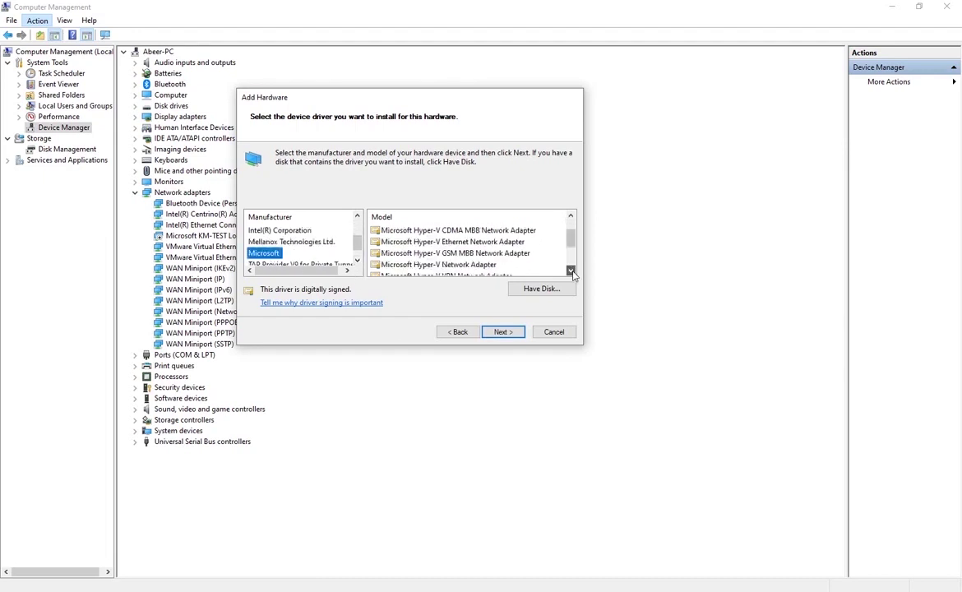
click(571, 271)
click(570, 272)
click(444, 254)
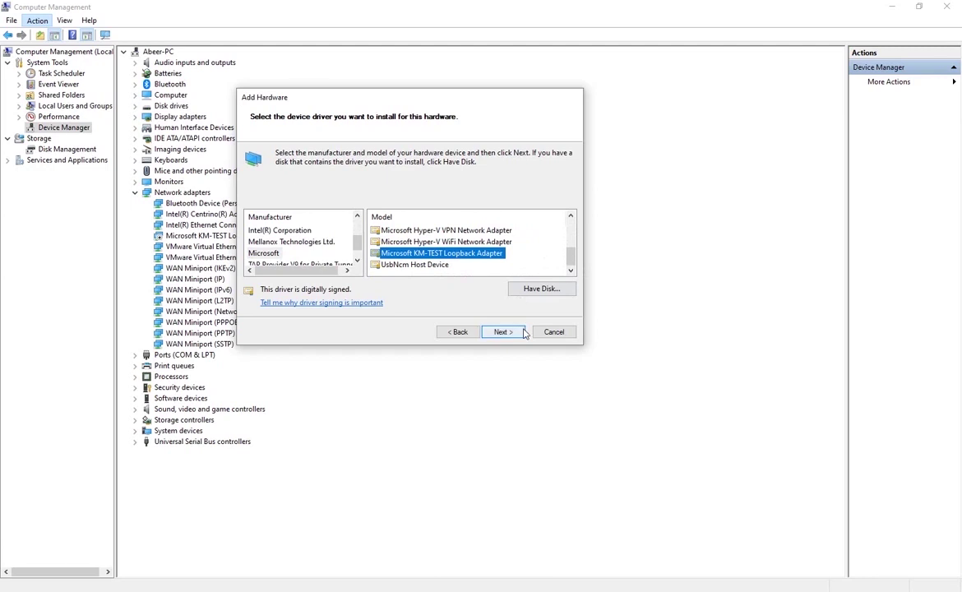
click(554, 332)
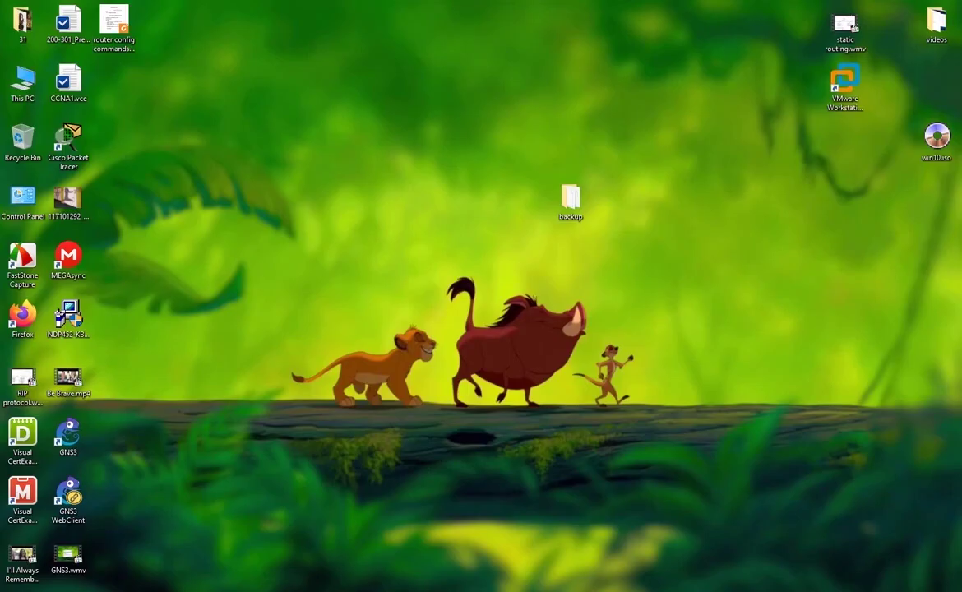
Step: Switch to the GNS3 topology and open Cloud1's configuration
click(352, 586)
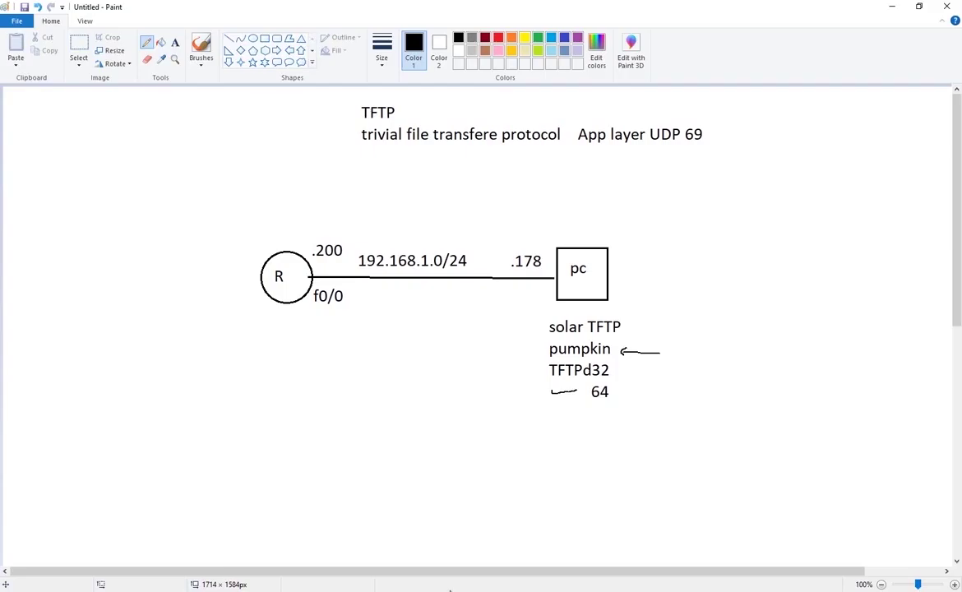
click(351, 586)
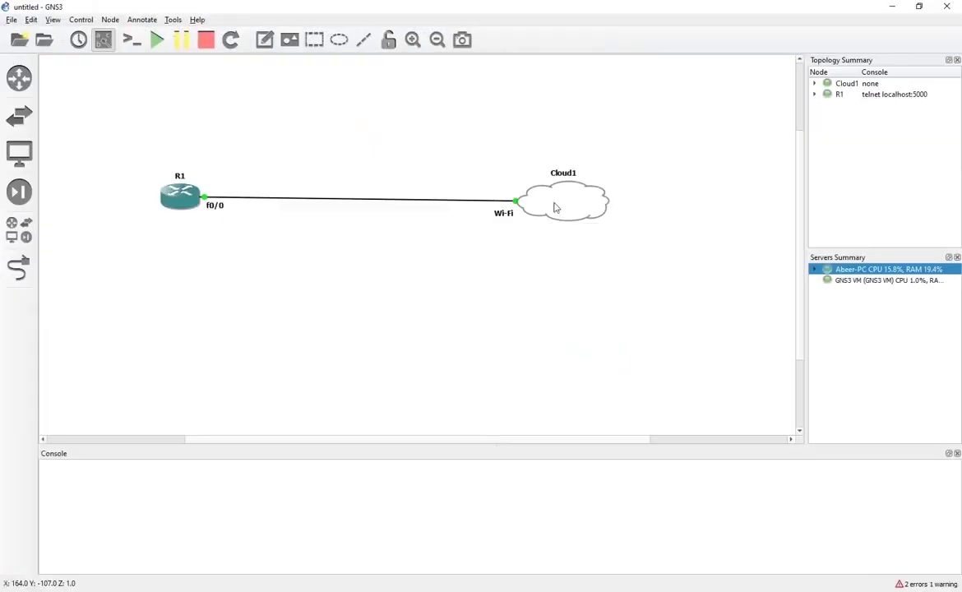
right_click(556, 207)
click(574, 209)
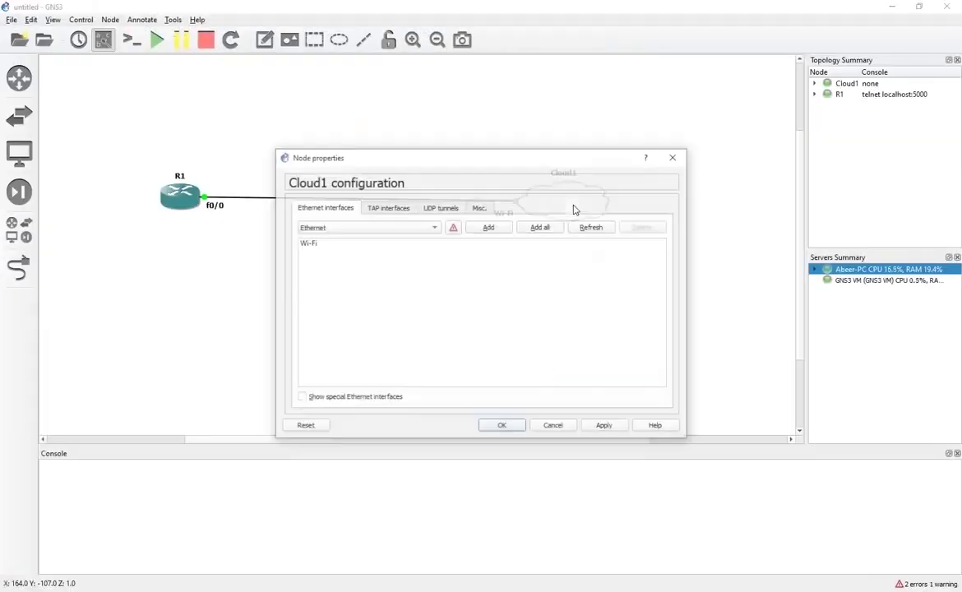
Step: Show special Ethernet interfaces, review Cloud1's host interface list, and close without changes
click(335, 234)
click(335, 235)
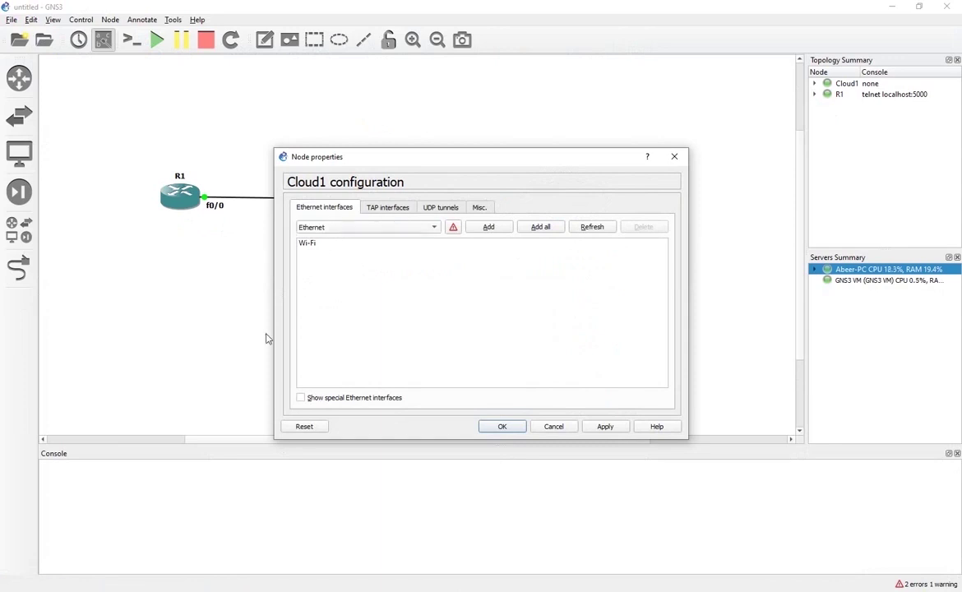
click(302, 398)
click(435, 229)
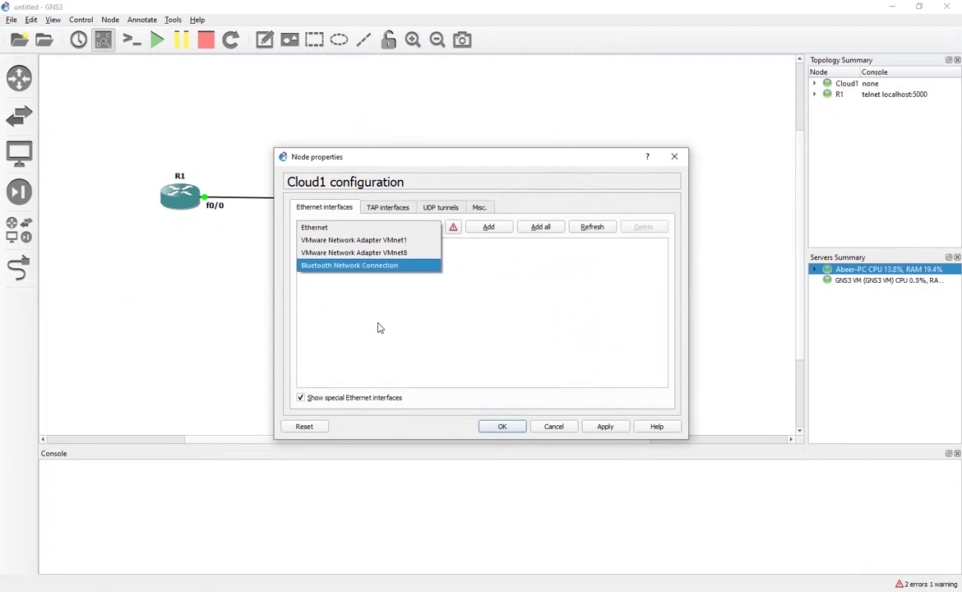
click(563, 428)
click(563, 428)
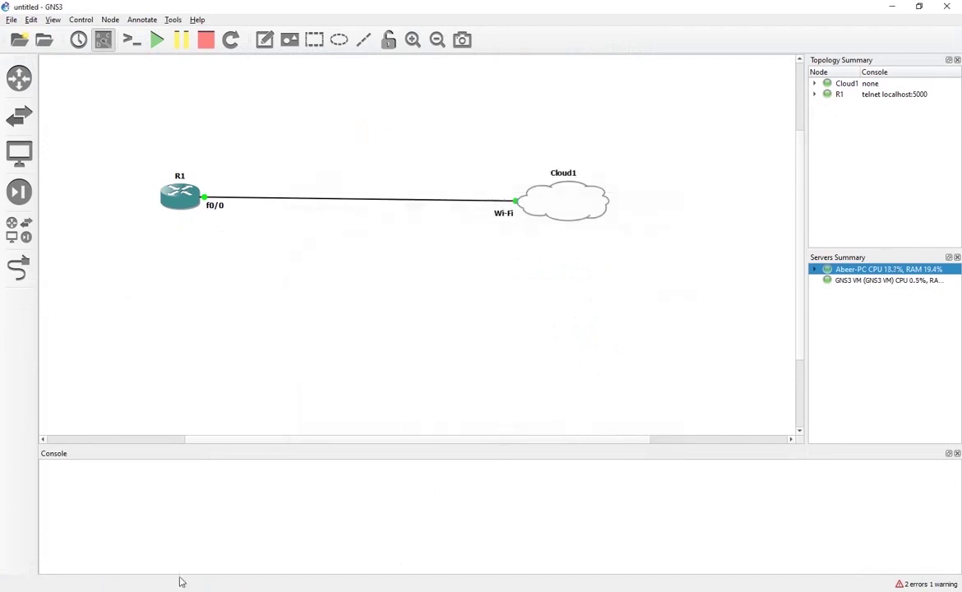
Step: Review Ethernet 2's IPv4 properties, leaving addresses obtained automatically, and close the dialogs
click(720, 590)
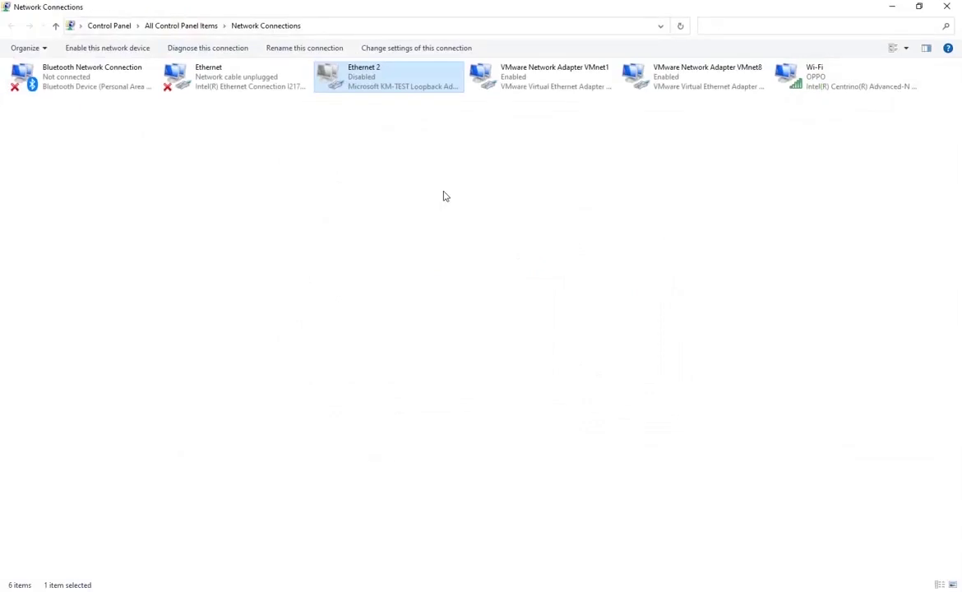
click(443, 196)
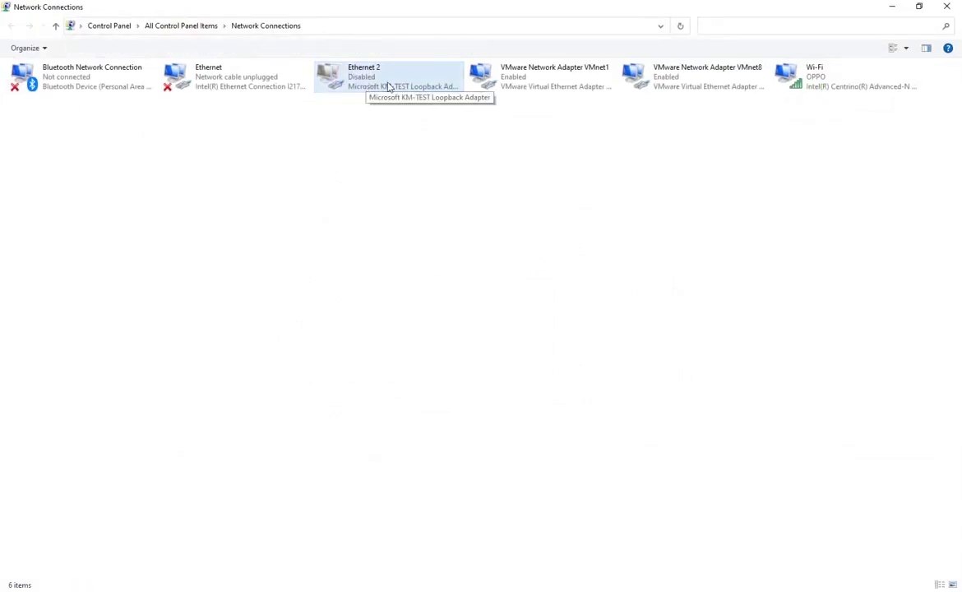
right_click(358, 83)
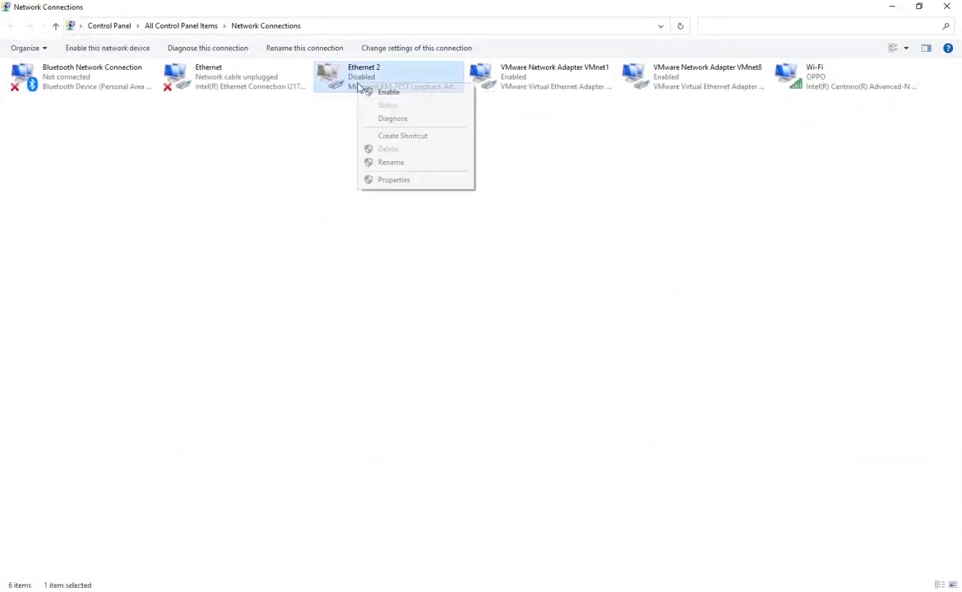
click(395, 180)
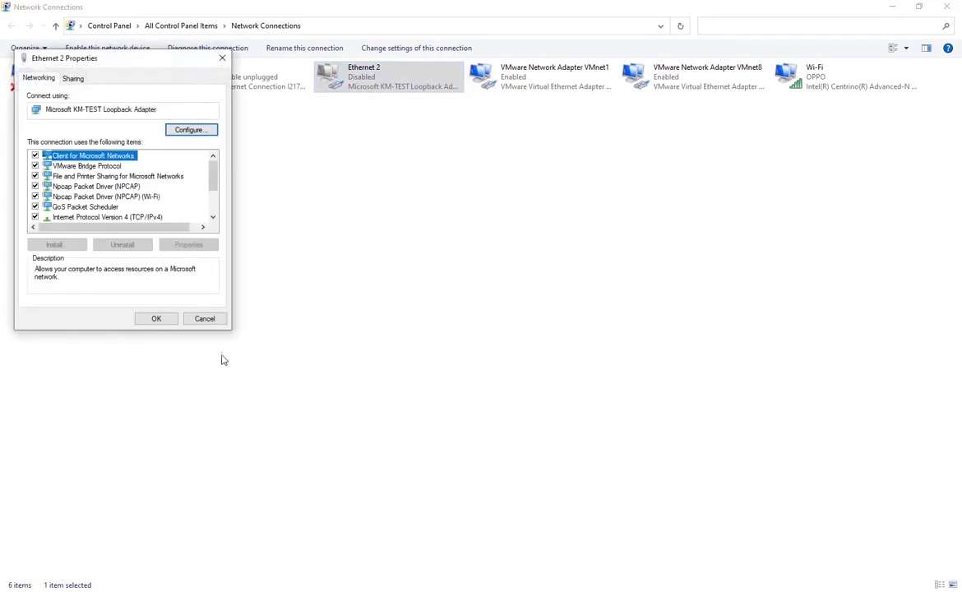
double_click(143, 218)
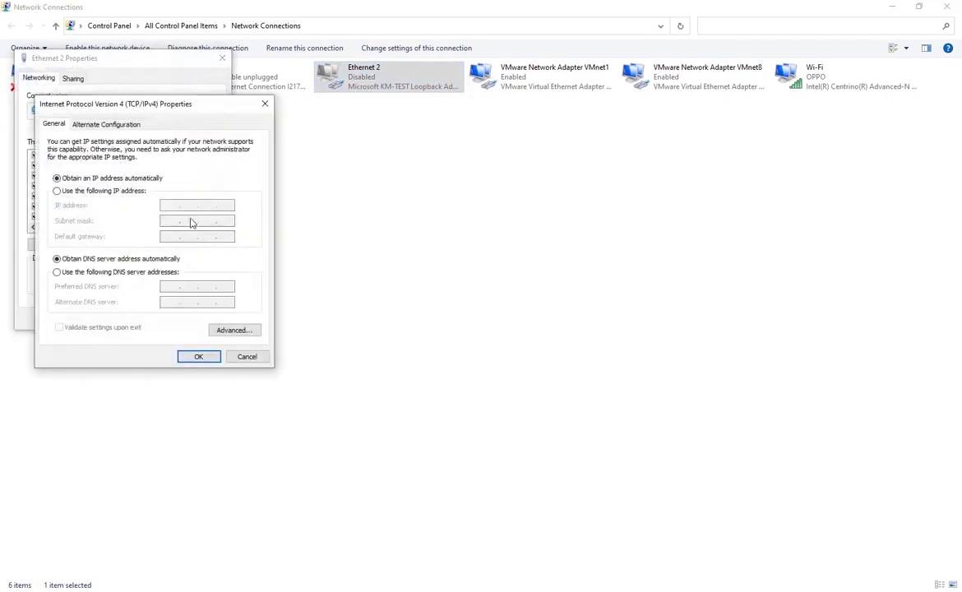
click(247, 356)
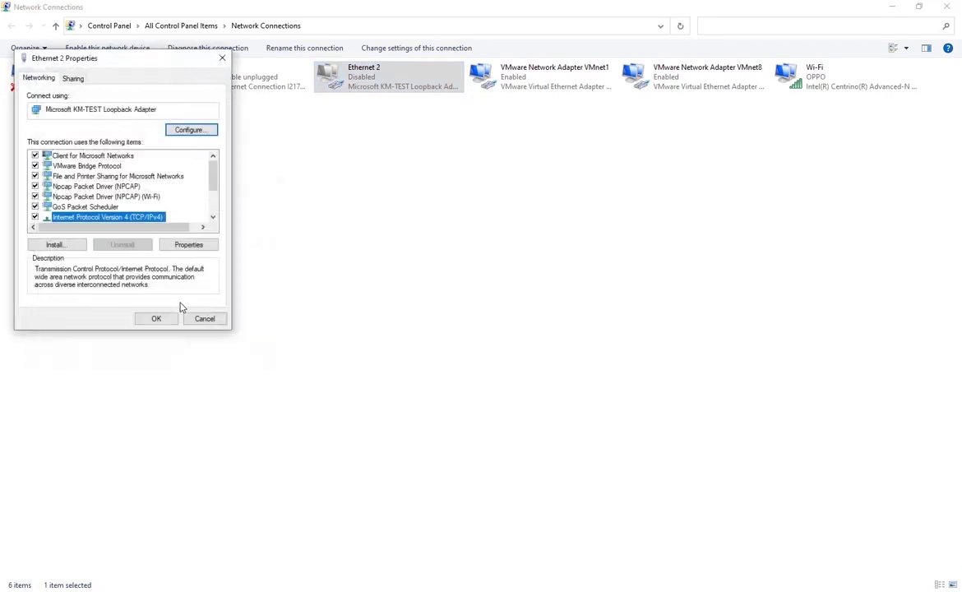
click(204, 319)
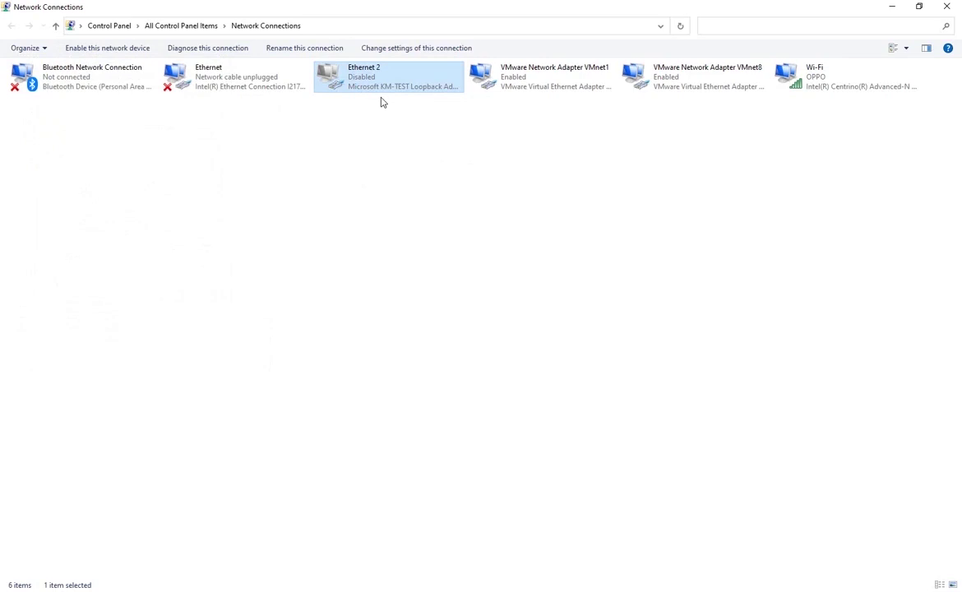
right_click(349, 83)
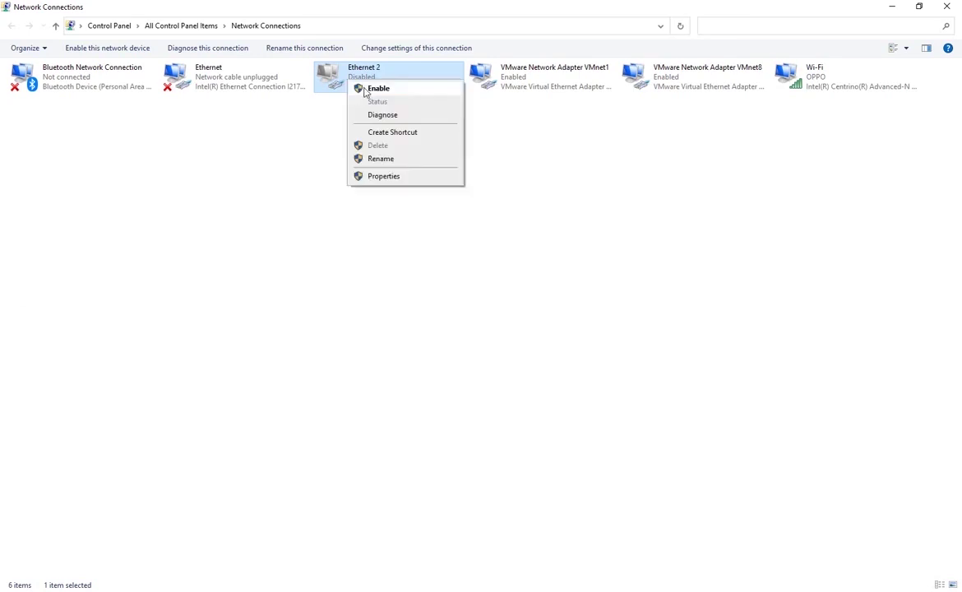
click(366, 88)
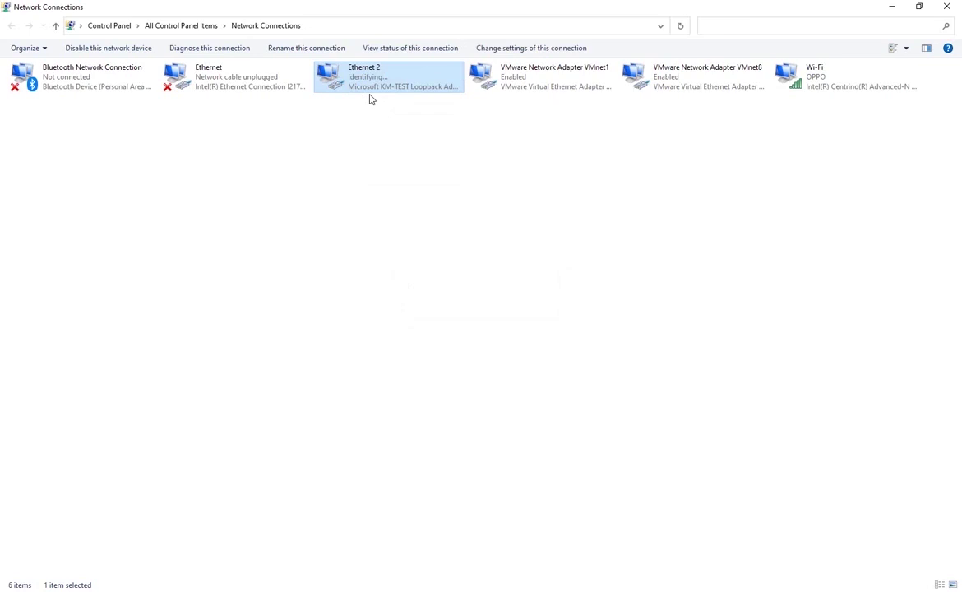
double_click(376, 89)
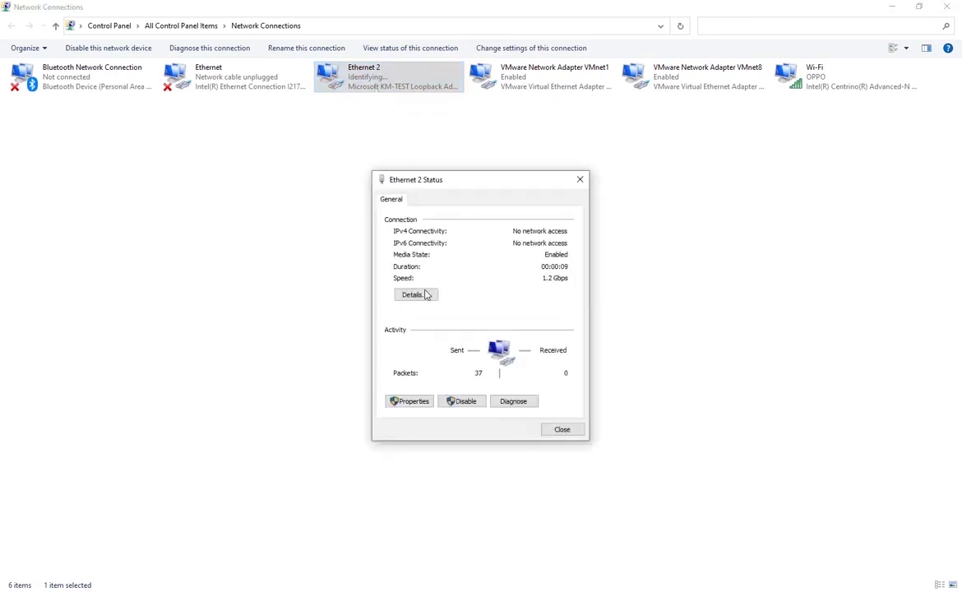
click(428, 298)
click(503, 286)
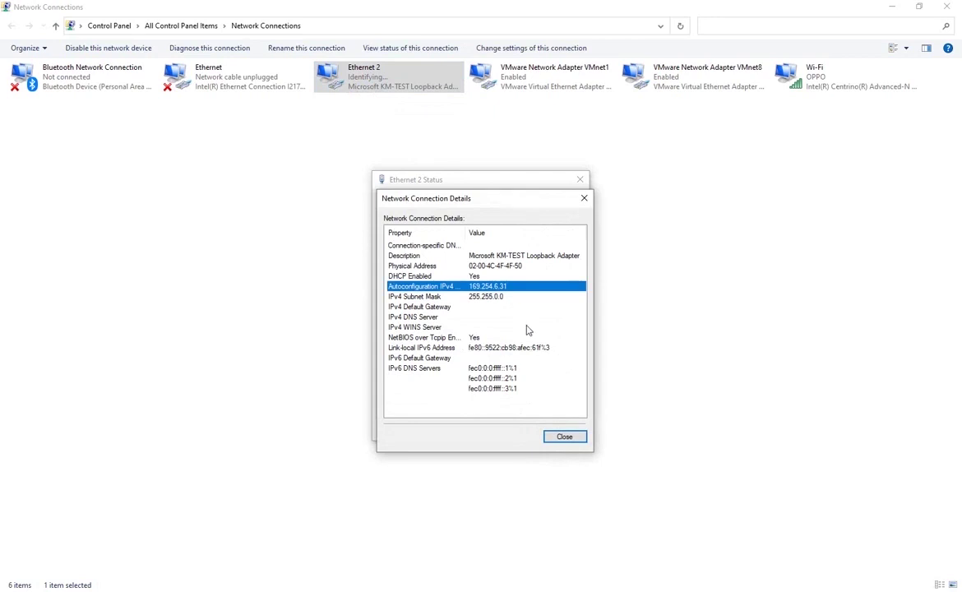
click(564, 437)
click(561, 430)
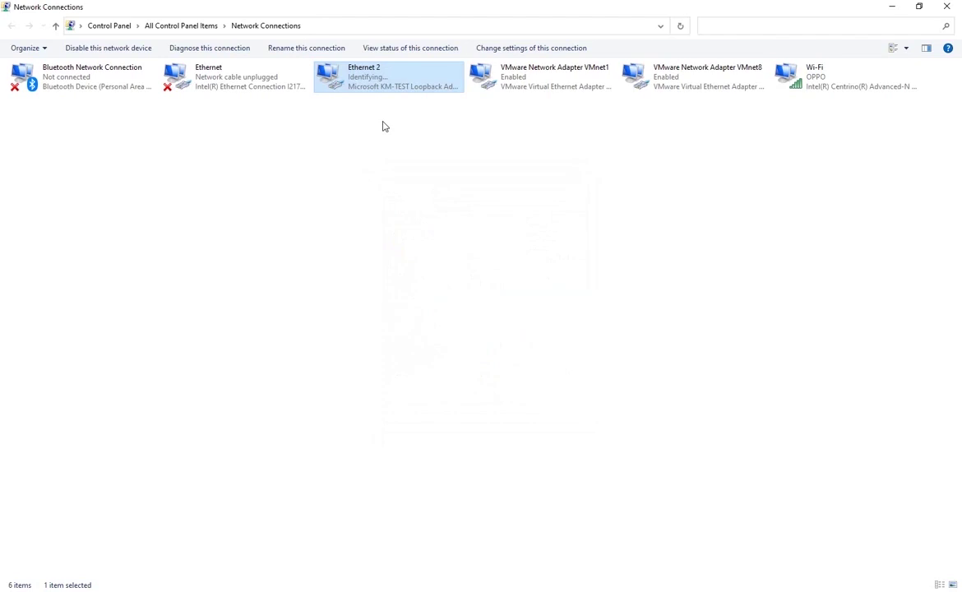
right_click(356, 83)
click(388, 91)
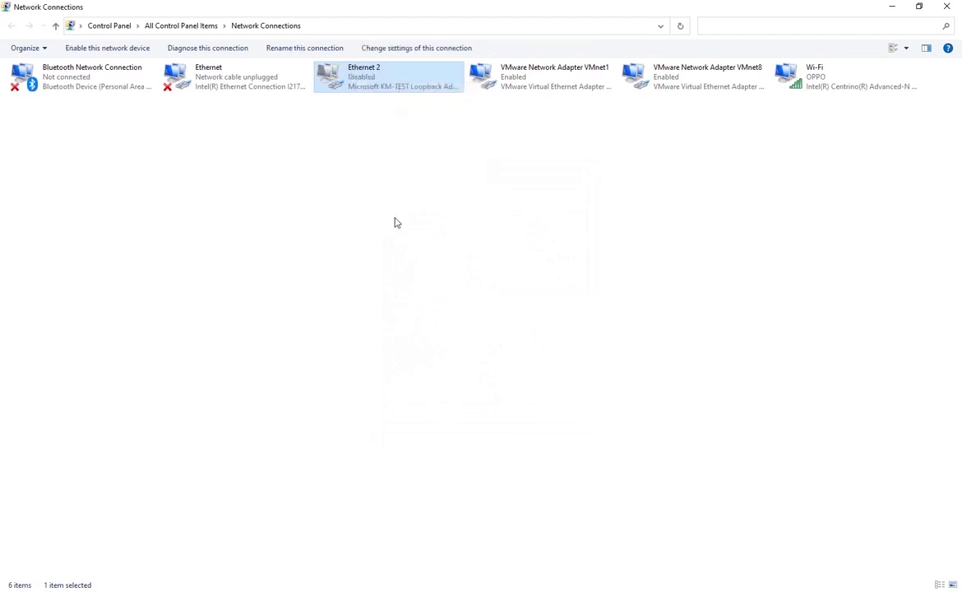
Step: Close Network Connections, clear GNS3 and Paint off the desktop, and launch Cisco Packet Tracer
click(945, 7)
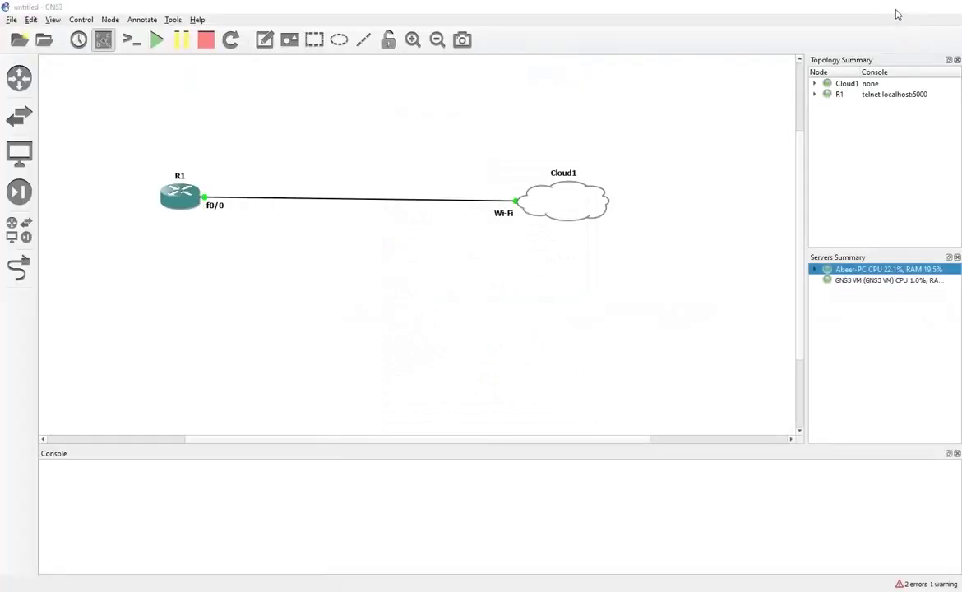
click(897, 15)
click(895, 11)
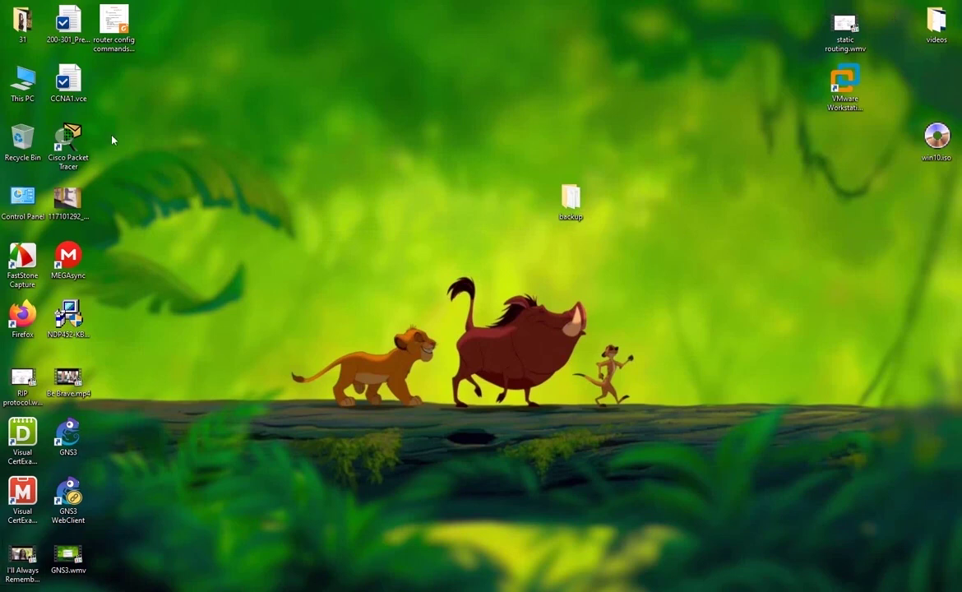
double_click(68, 141)
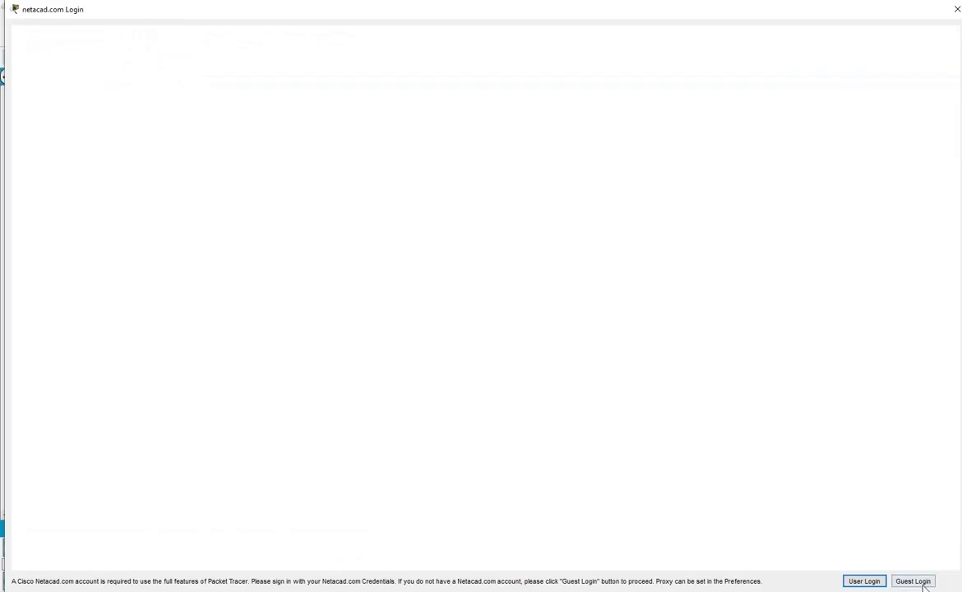
Step: Dismiss the Netacad browser page so Packet Tracer waits at sign-in, then show D:\ccna in Explorer
click(915, 581)
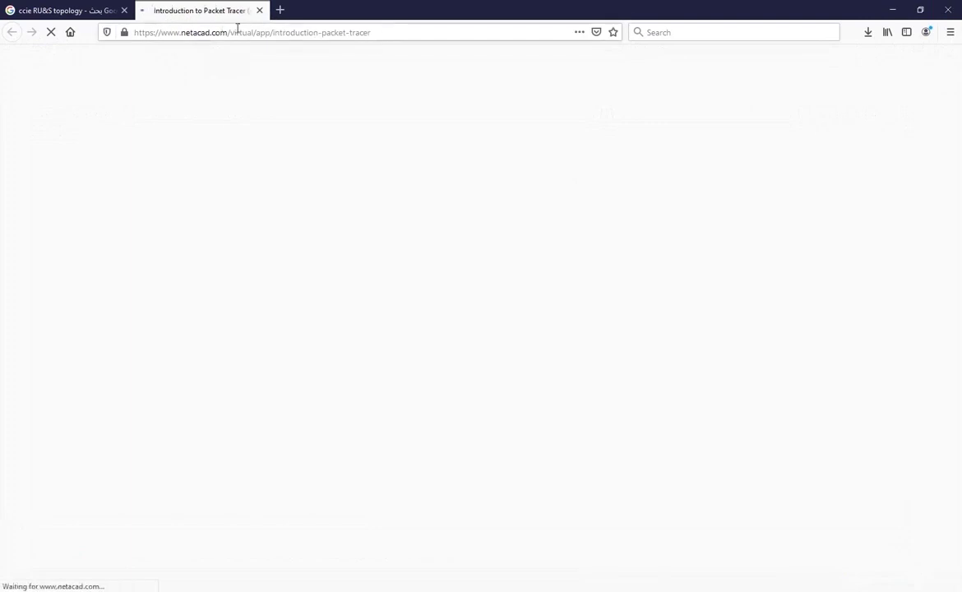
click(259, 10)
click(892, 10)
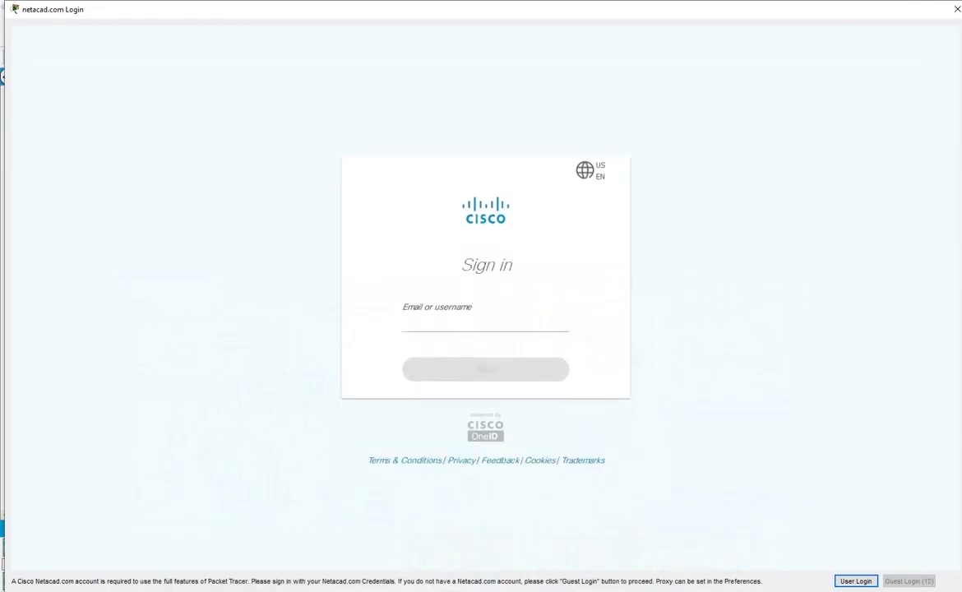
key(alt+Tab)
click(191, 96)
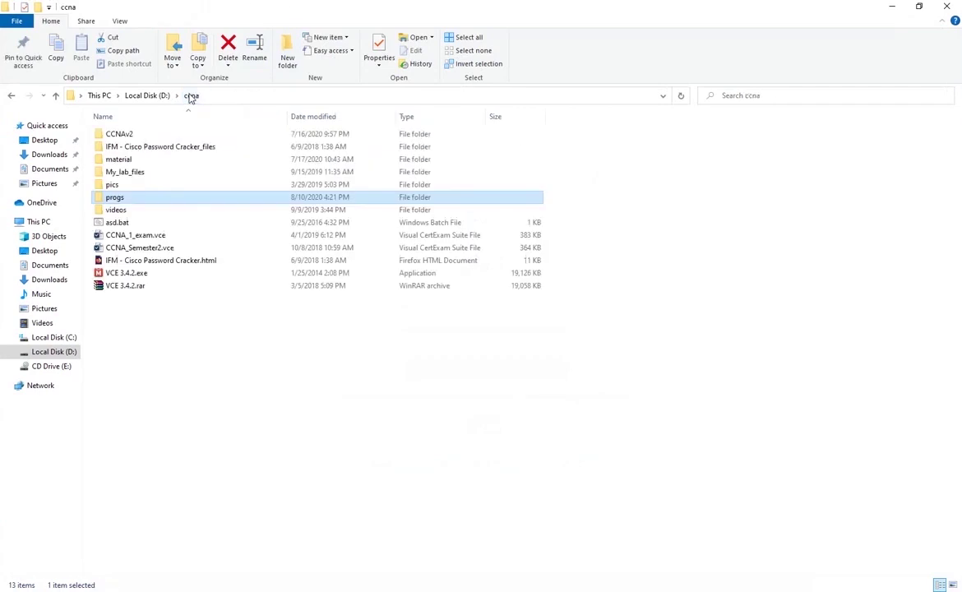
Step: Browse ccna > progs > GNS3 to the GNS VM 2.2.9 folder, then continue into Packet Tracer as guest
double_click(115, 197)
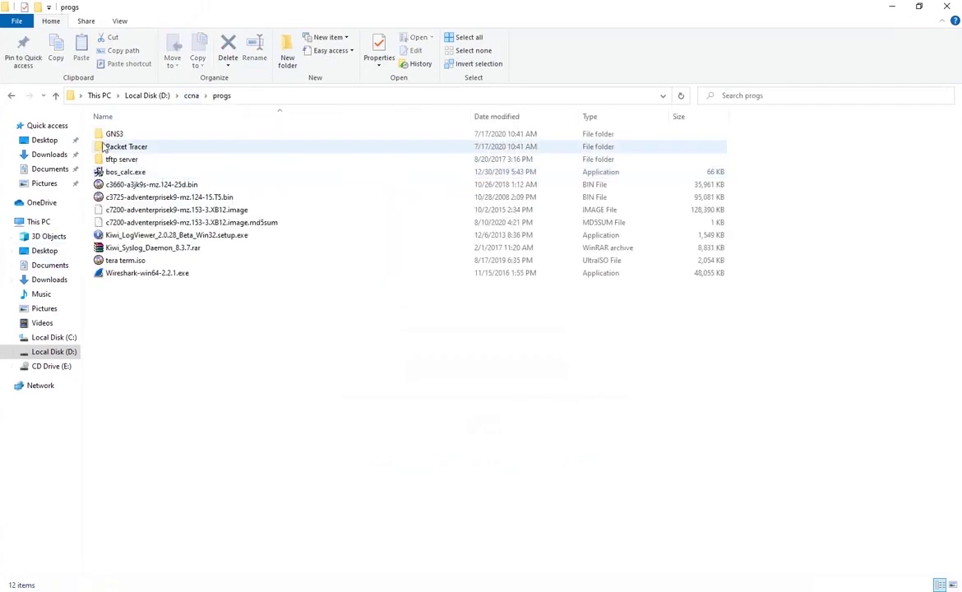
click(108, 133)
double_click(117, 135)
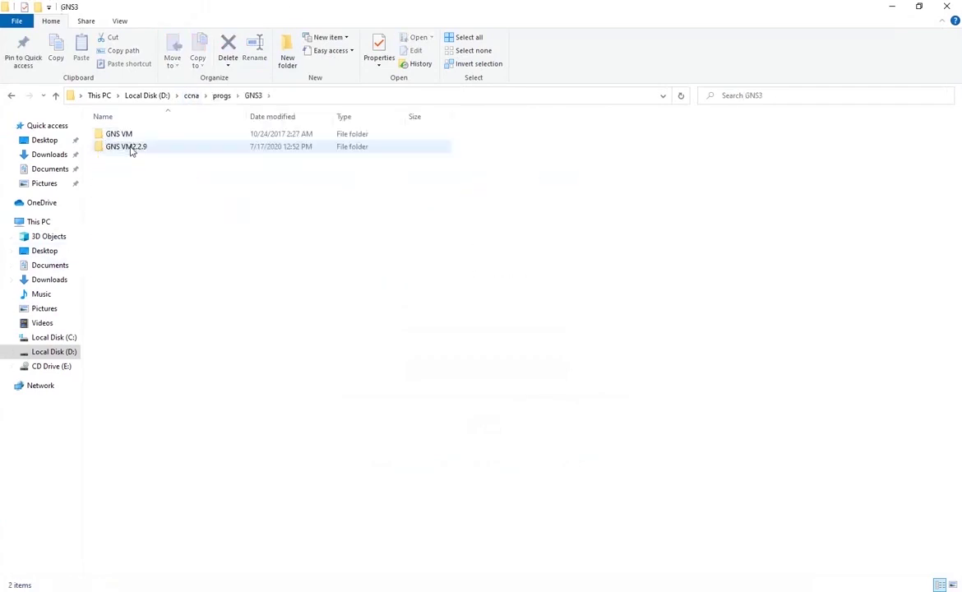
click(129, 148)
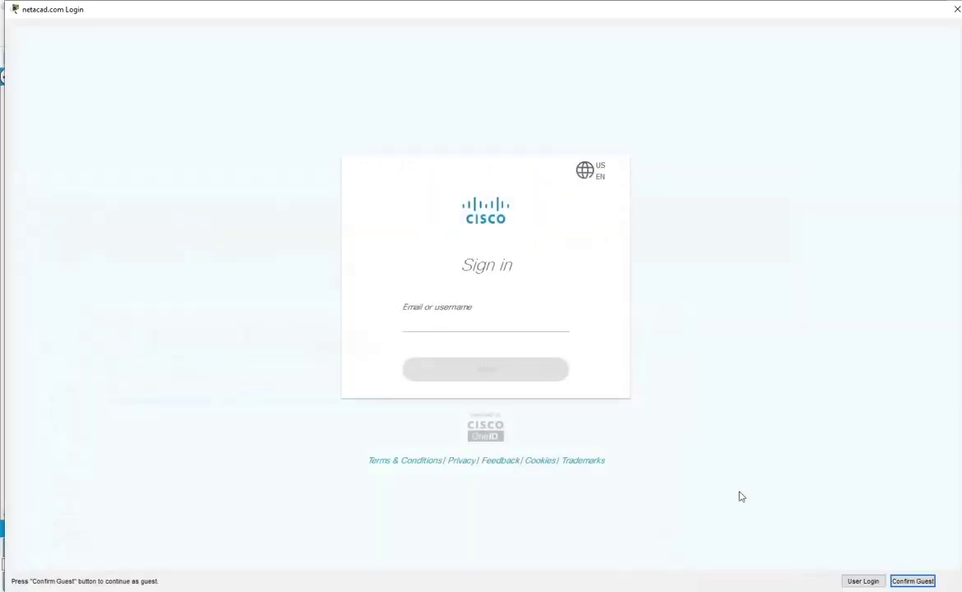
key(Return)
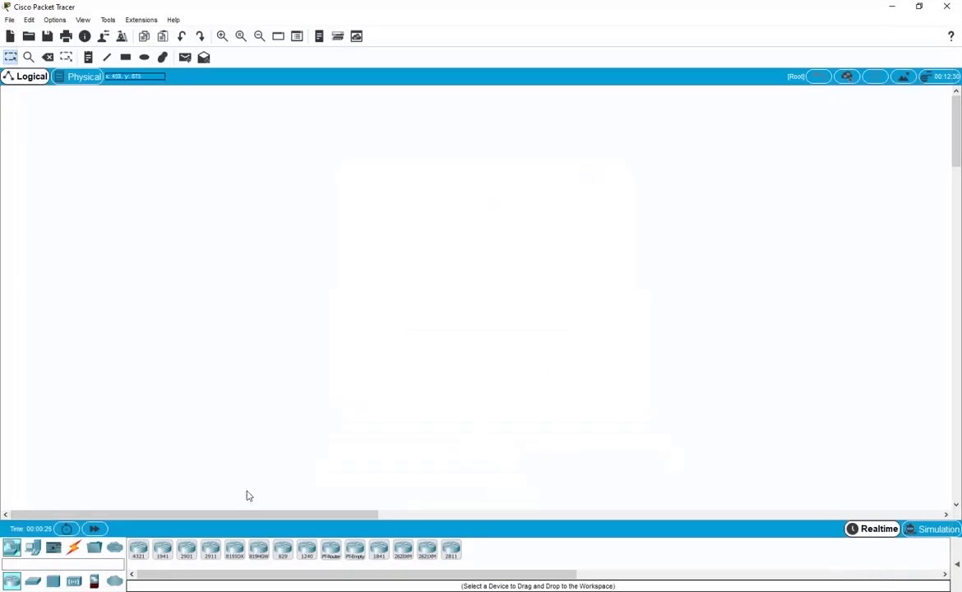
Step: Place a 2911 router (Router0) and a Server-PT (Server0) side by side on the workspace
click(209, 551)
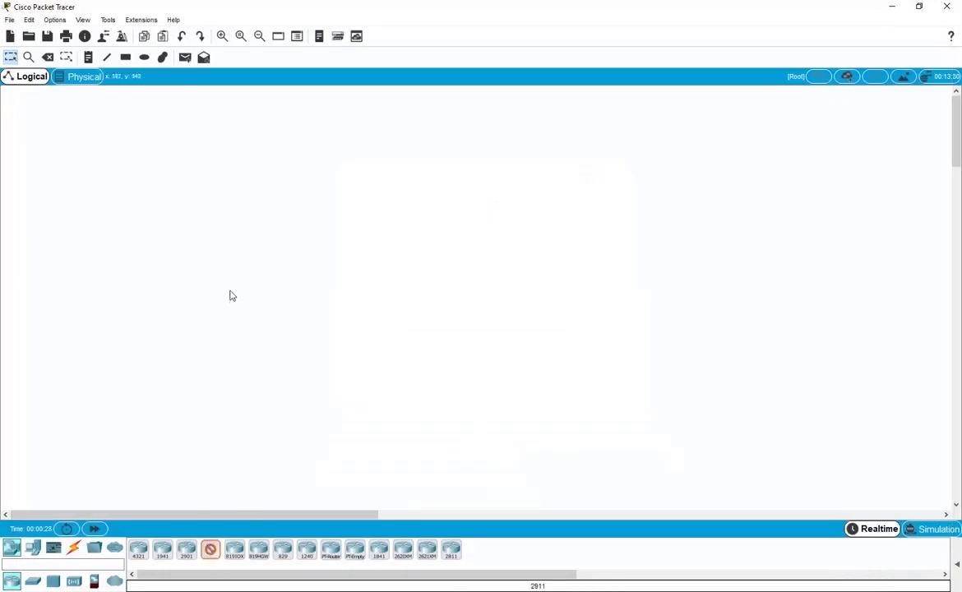
click(240, 249)
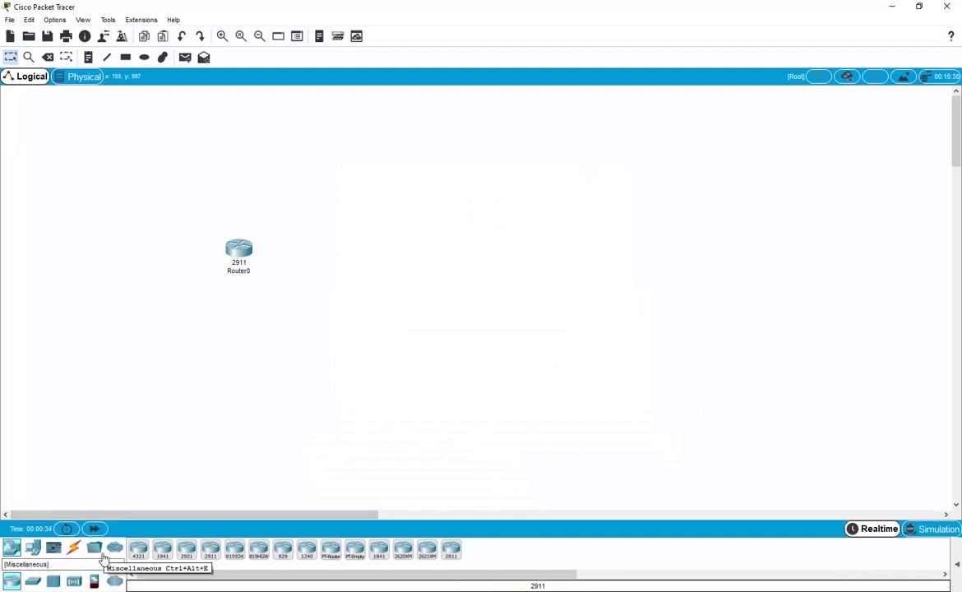
click(33, 549)
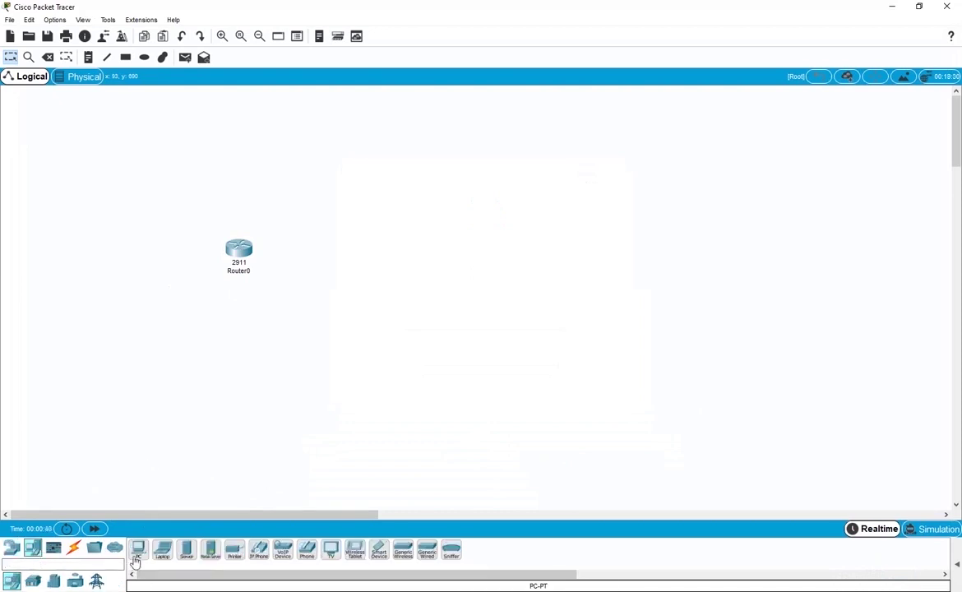
click(186, 563)
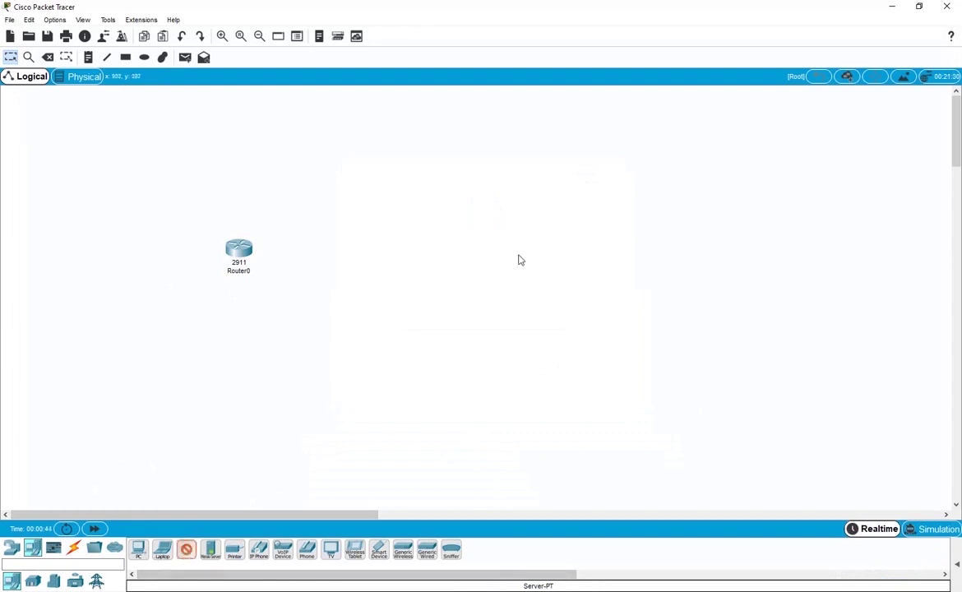
click(479, 268)
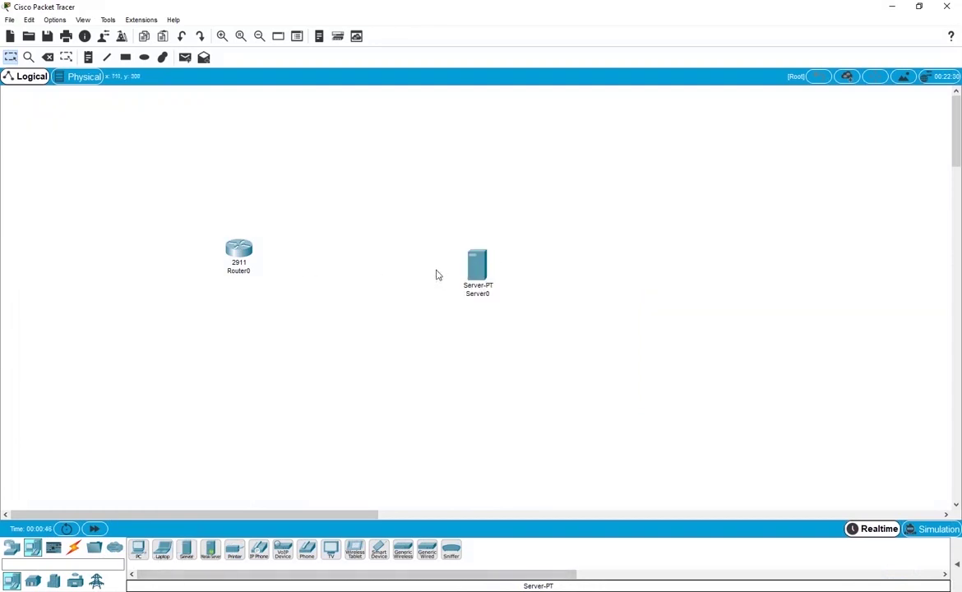
click(74, 551)
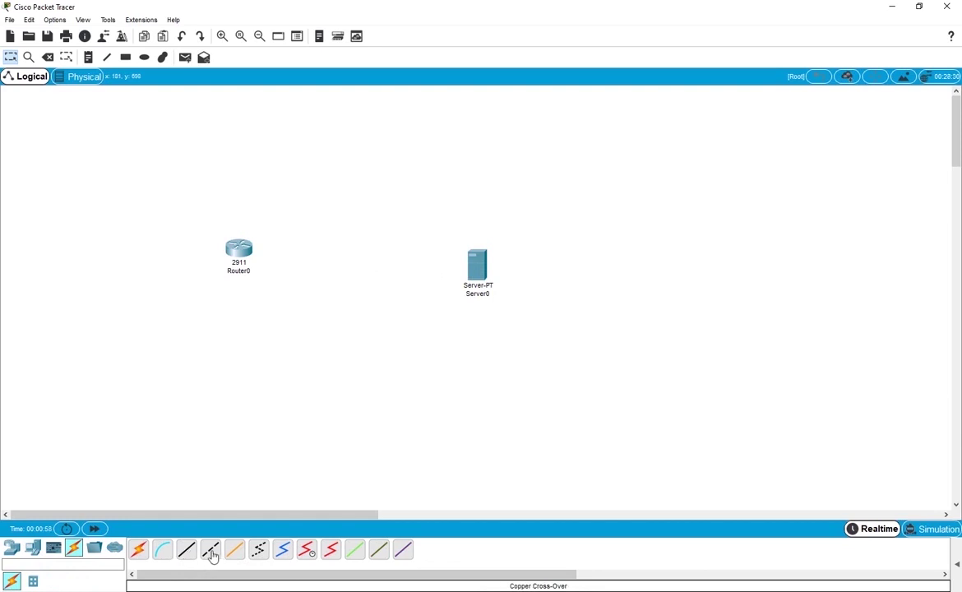
Step: Link Router0 GigabitEthernet0/1 to Server0 FastEthernet0 with a copper cross-over cable
mouse_move(479, 289)
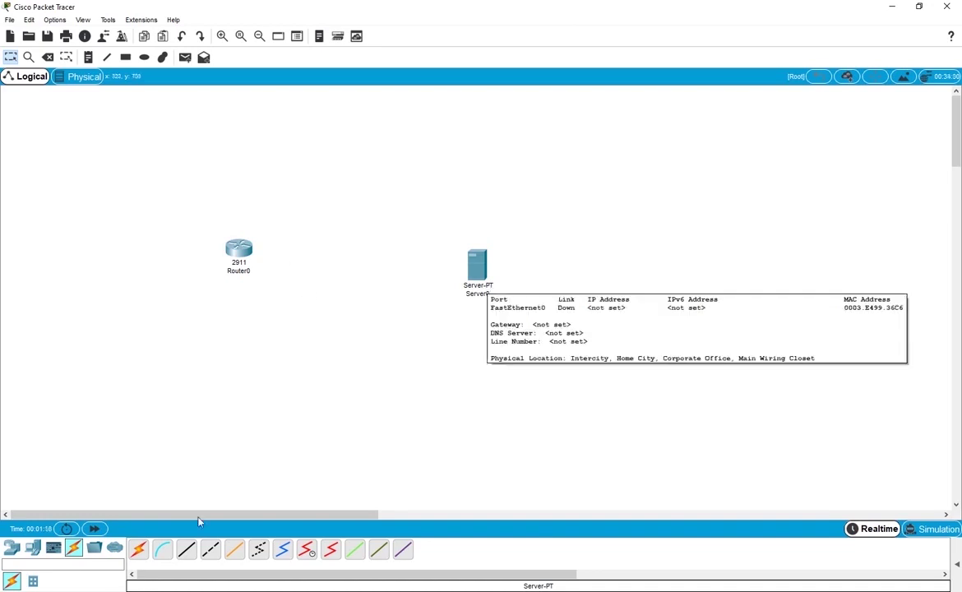
click(211, 551)
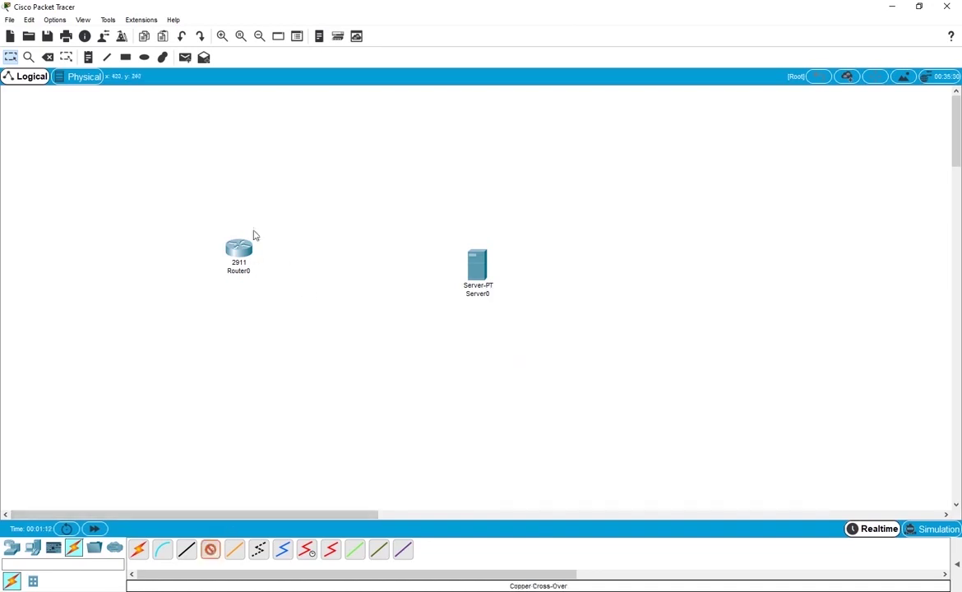
click(240, 254)
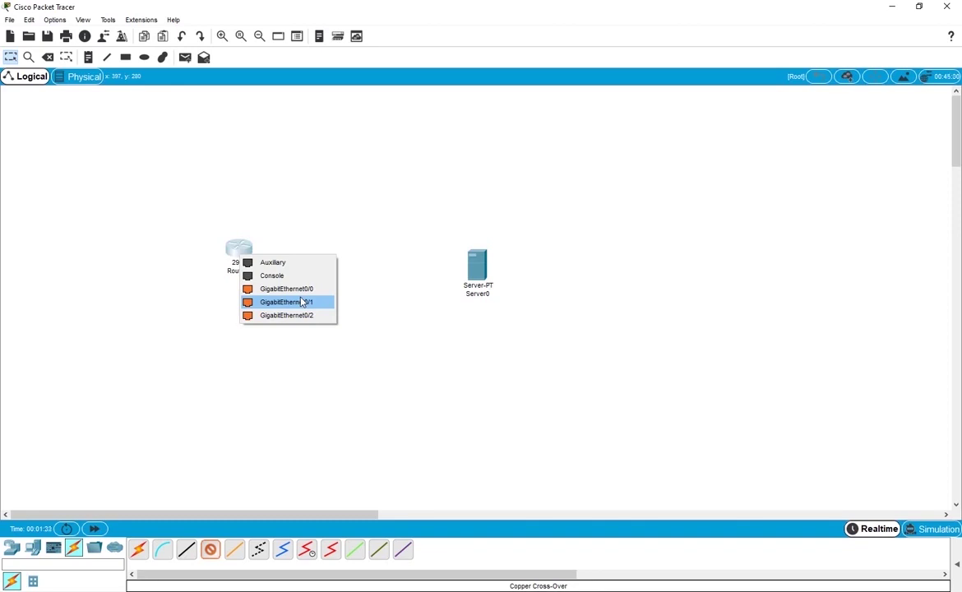
click(301, 302)
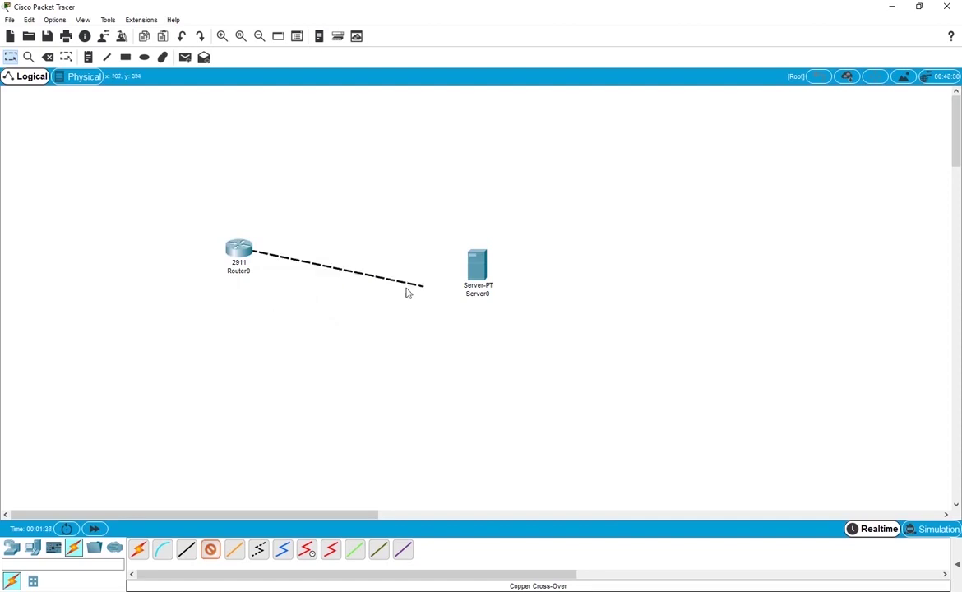
click(478, 267)
click(526, 279)
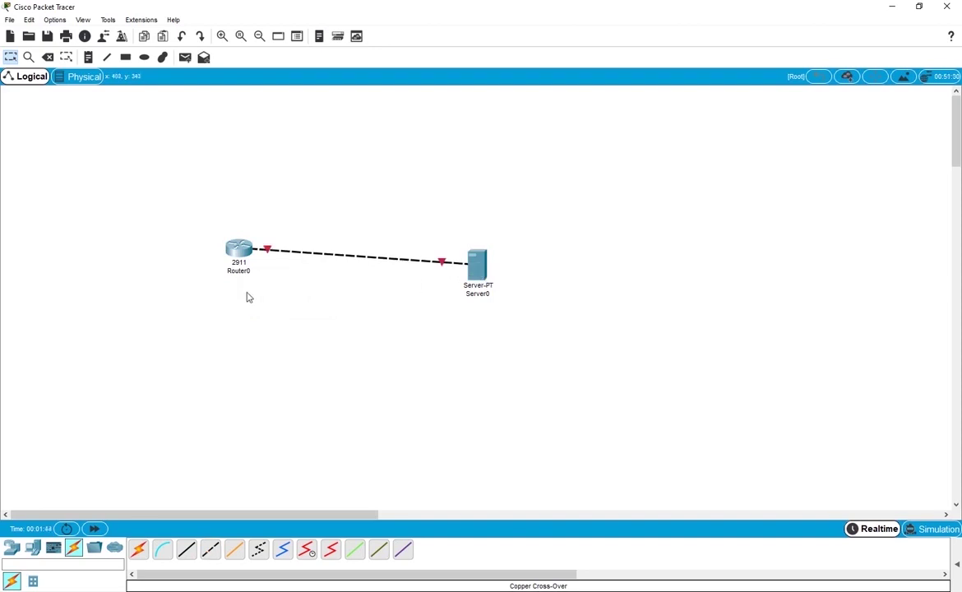
click(481, 272)
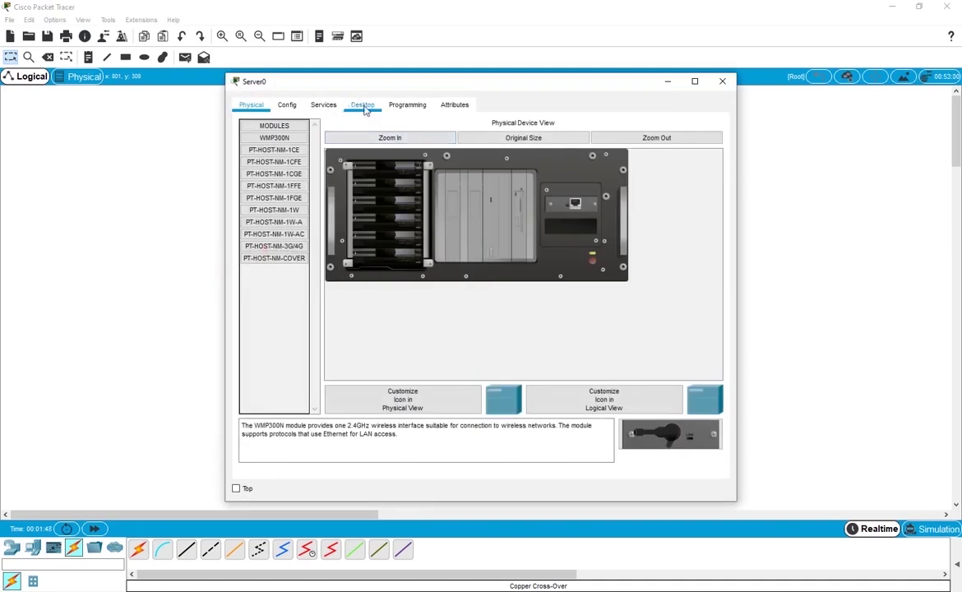
Step: Check Server0's IP Configuration and Command Prompt, then view its Services page starting at HTTP
click(363, 105)
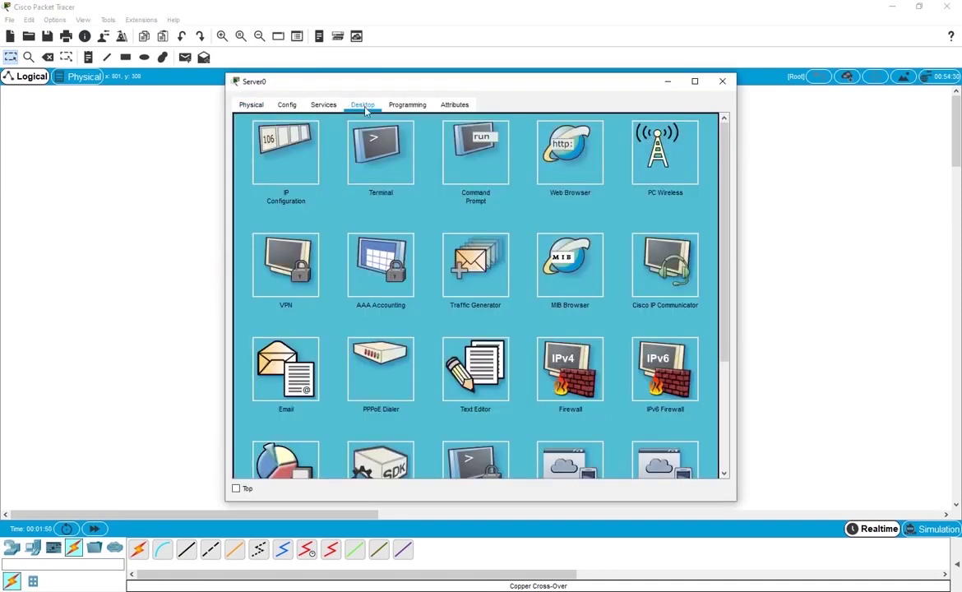
click(307, 179)
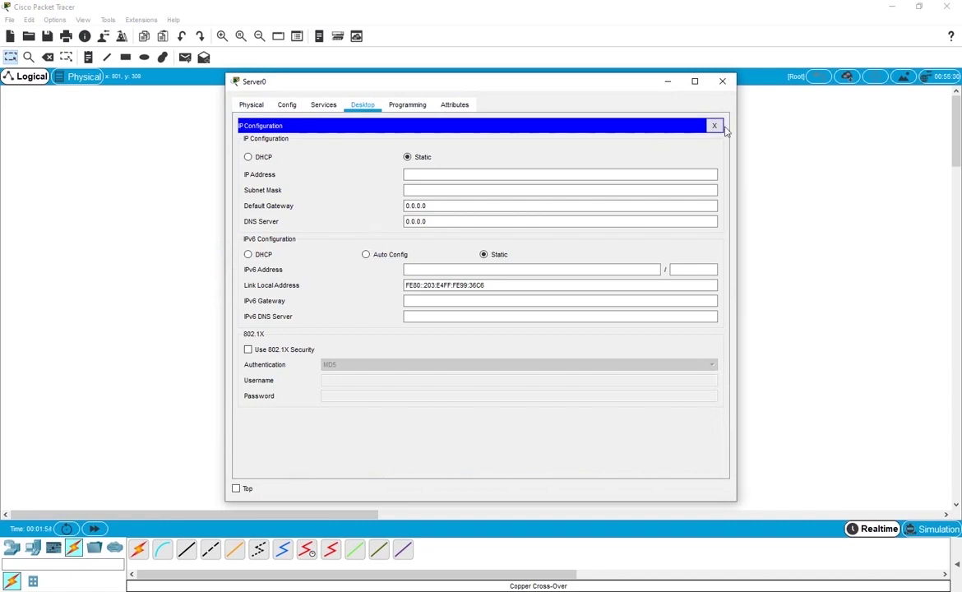
click(714, 125)
click(477, 165)
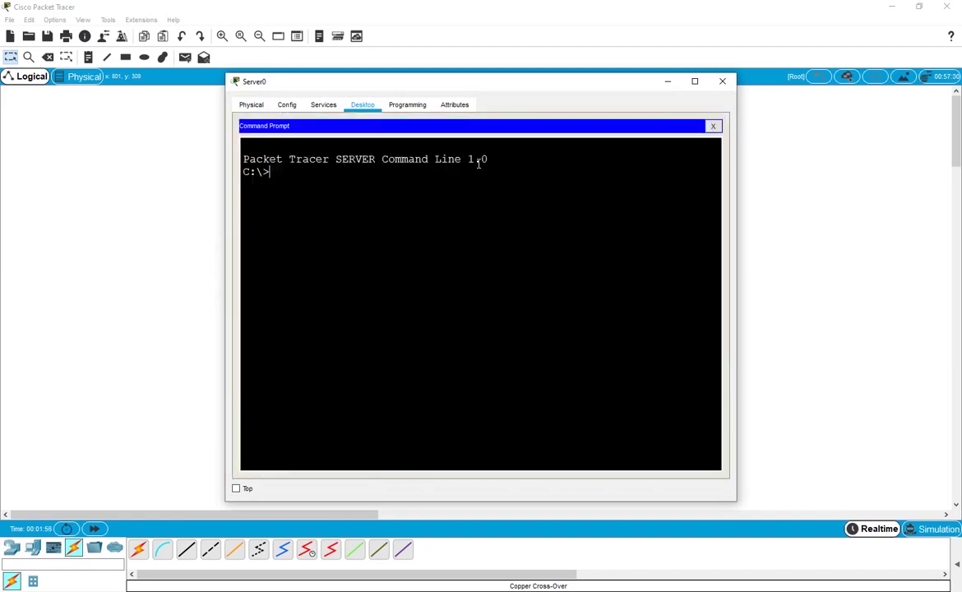
click(713, 125)
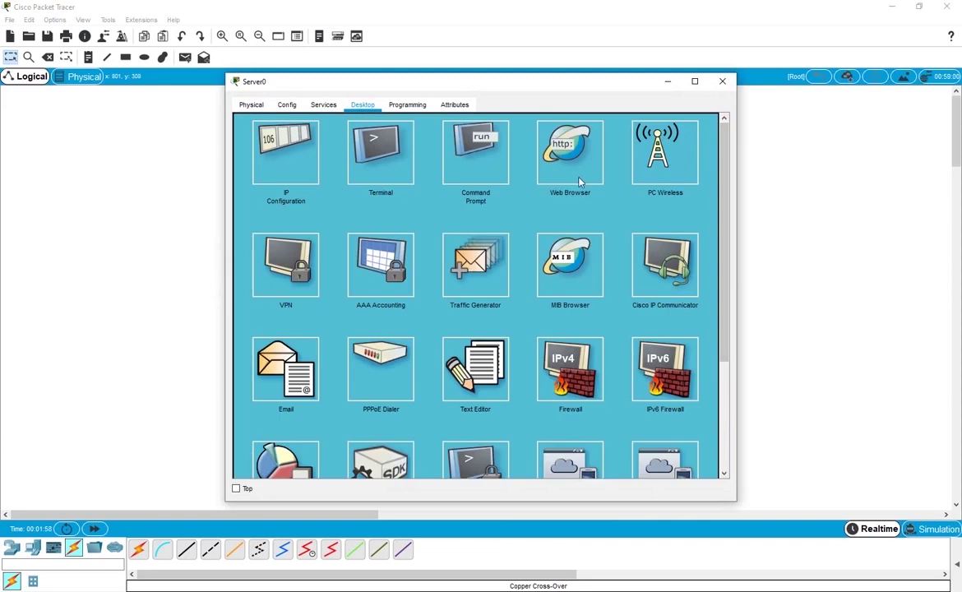
click(322, 107)
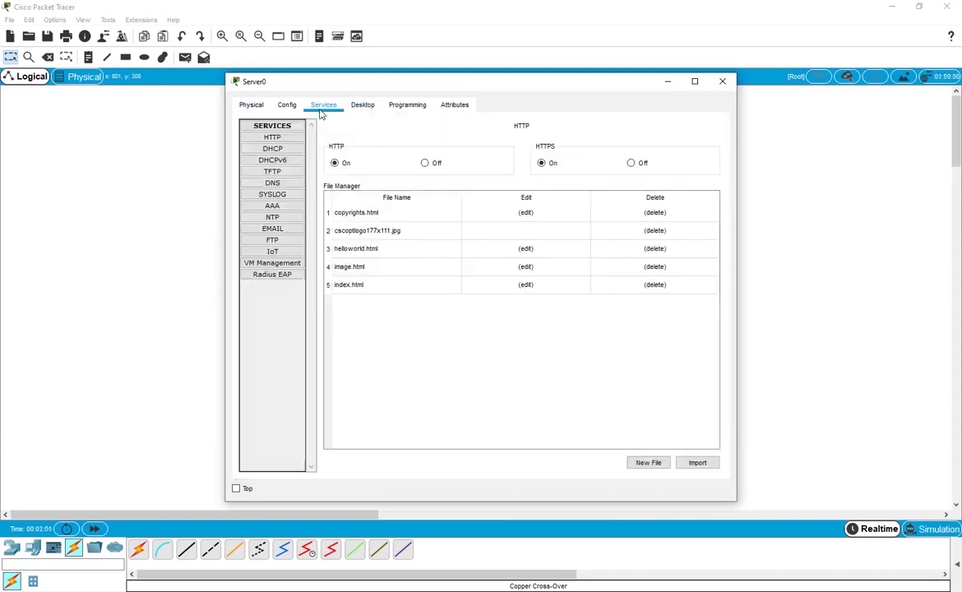
Step: Confirm Server0's TFTP service is On with its IOS image files, then close Server0 and minimize Packet Tracer
click(276, 172)
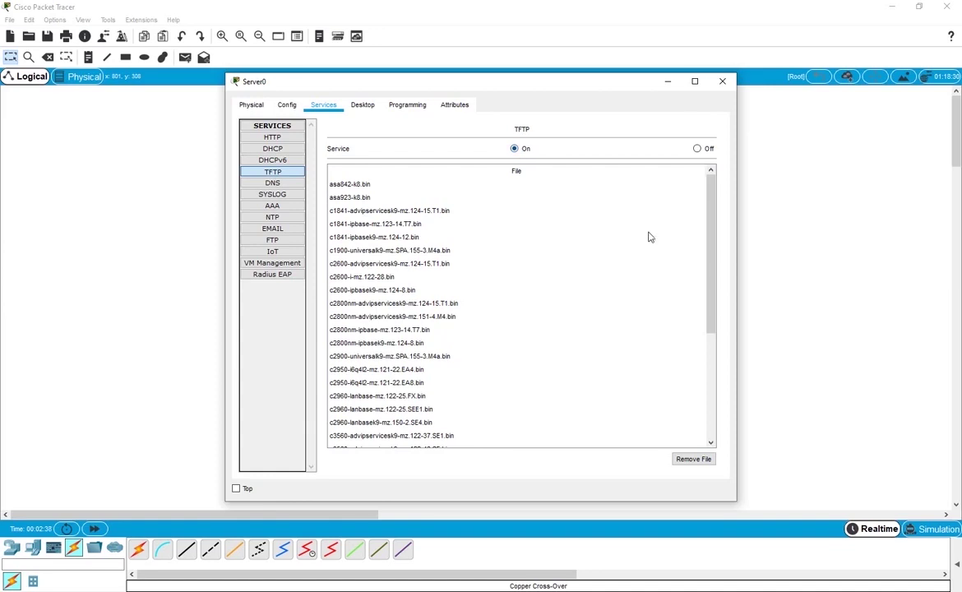
click(668, 81)
click(889, 8)
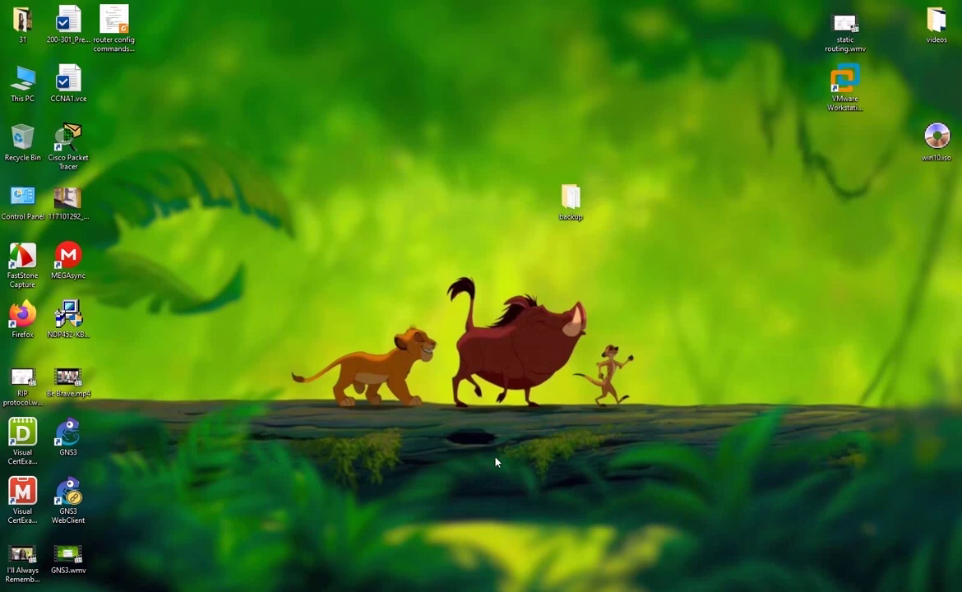
Step: Open VMware Workstation from the tray and switch to the running GNS3 VM console
click(820, 588)
right_click(817, 538)
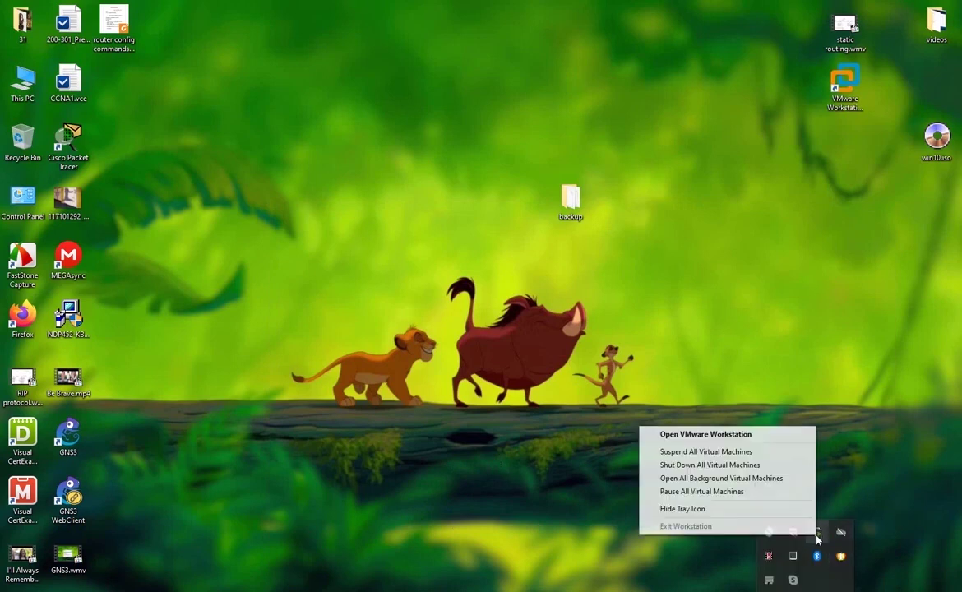
click(684, 433)
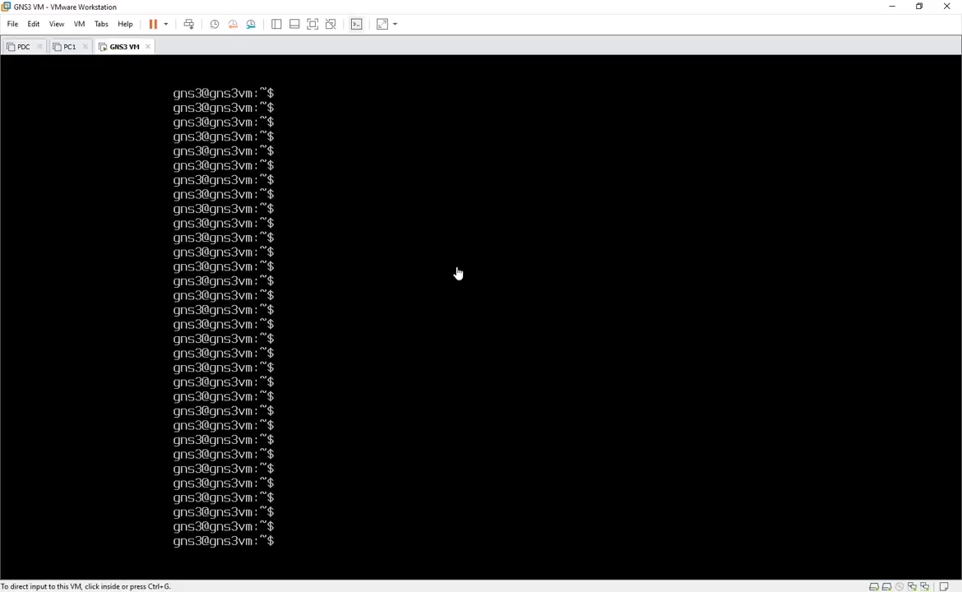
click(458, 273)
key(ctrl+alt)
Step: Run 'ip add show' in the GNS3 VM, showing eth0 at 192.168.15.128
click(458, 273)
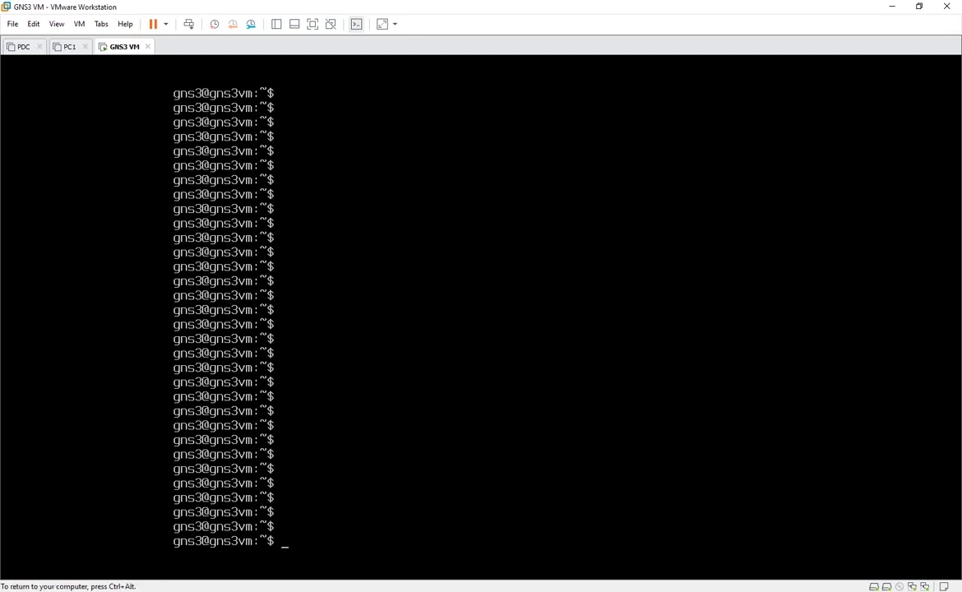
text(ip add show)
key(Return)
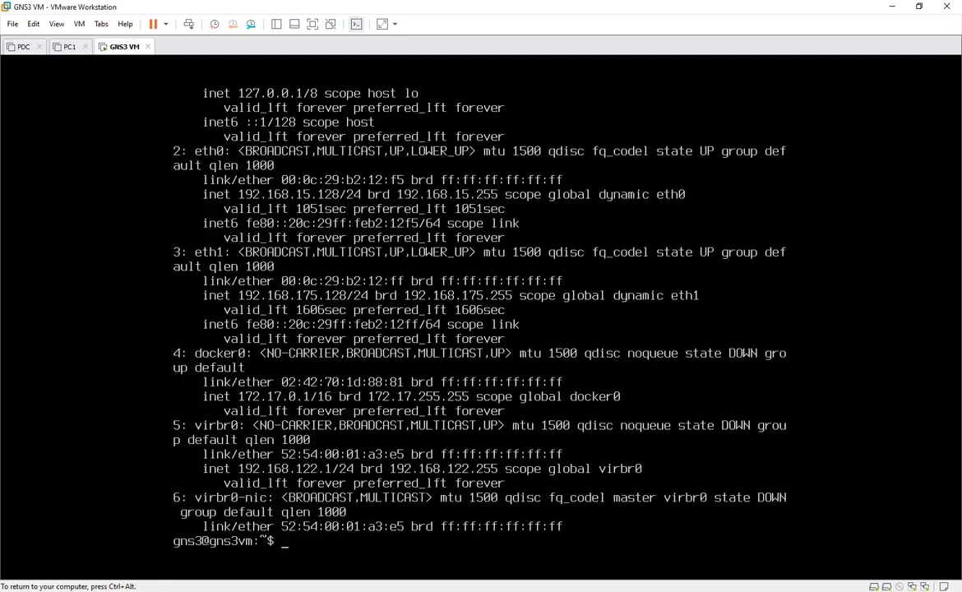
key(ctrl+alt)
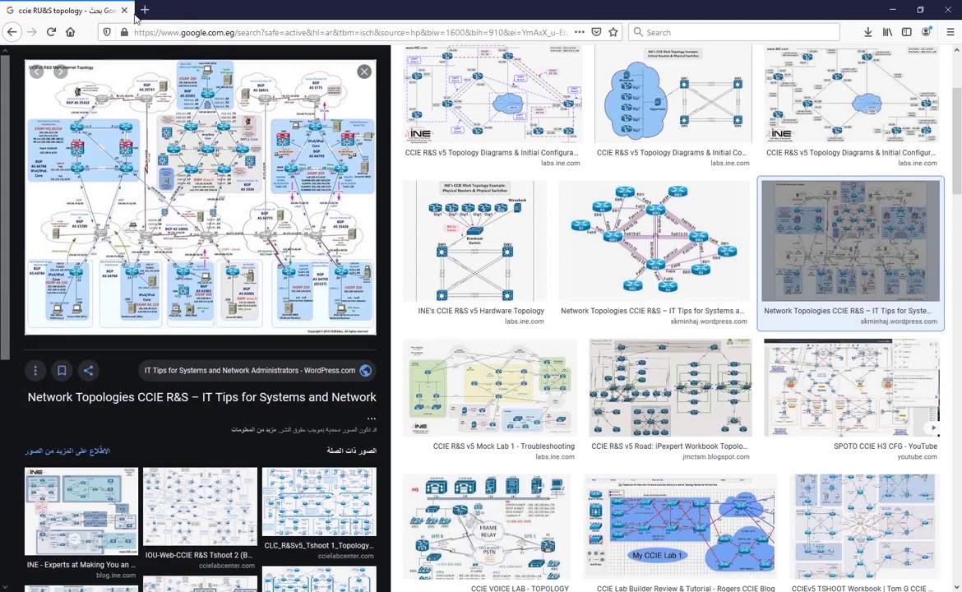
Step: Add a blank project named 'test' in the GNS3 Web UI at 192.168.15.128, then close Firefox
click(143, 10)
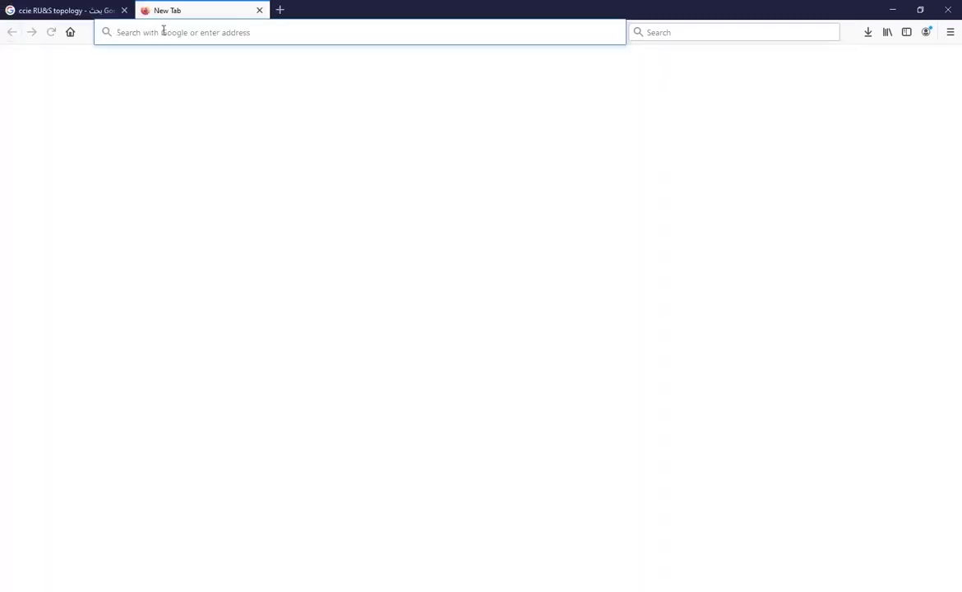
text(192.168.15.128/)
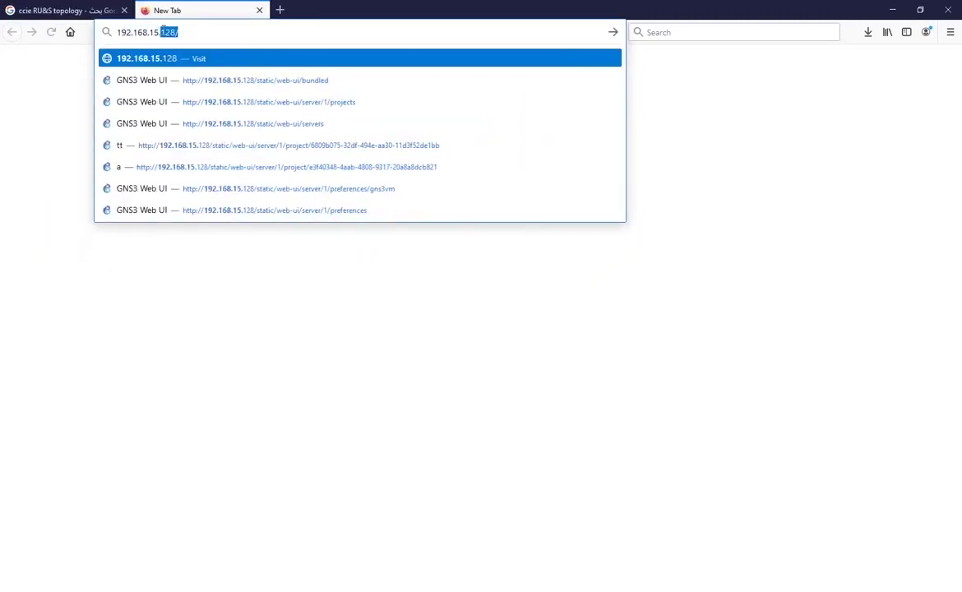
key(Return)
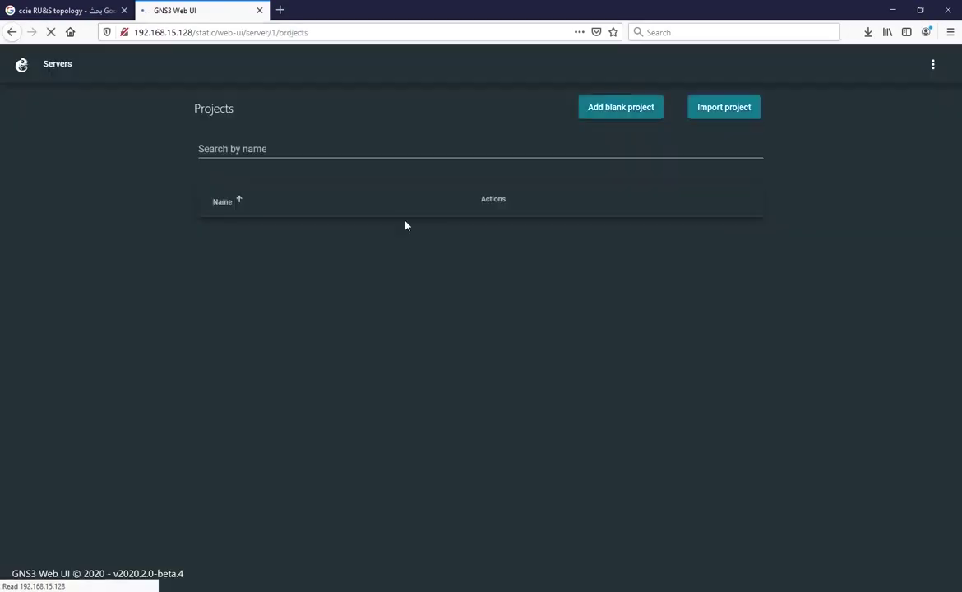
click(634, 115)
click(443, 322)
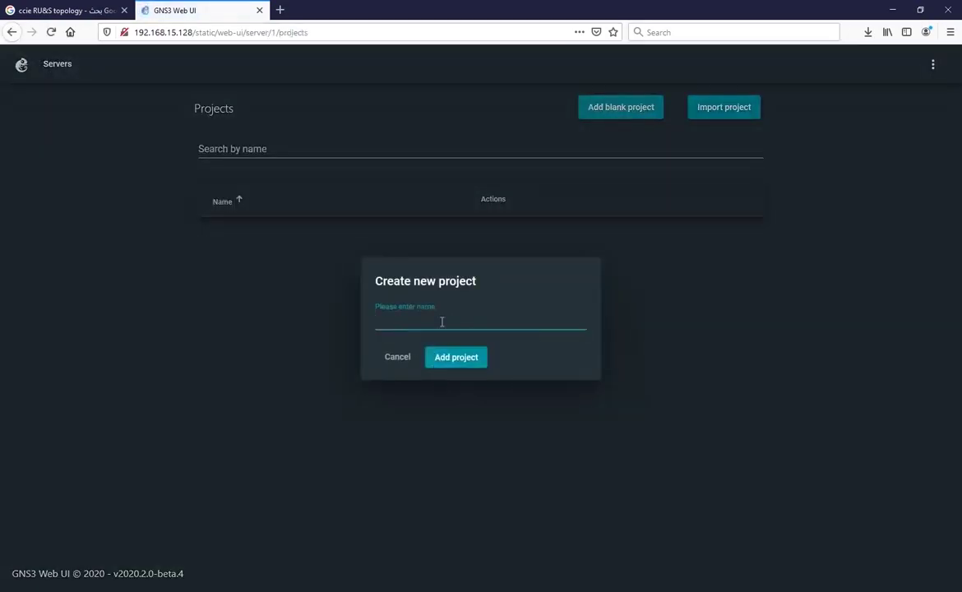
text(test)
key(Return)
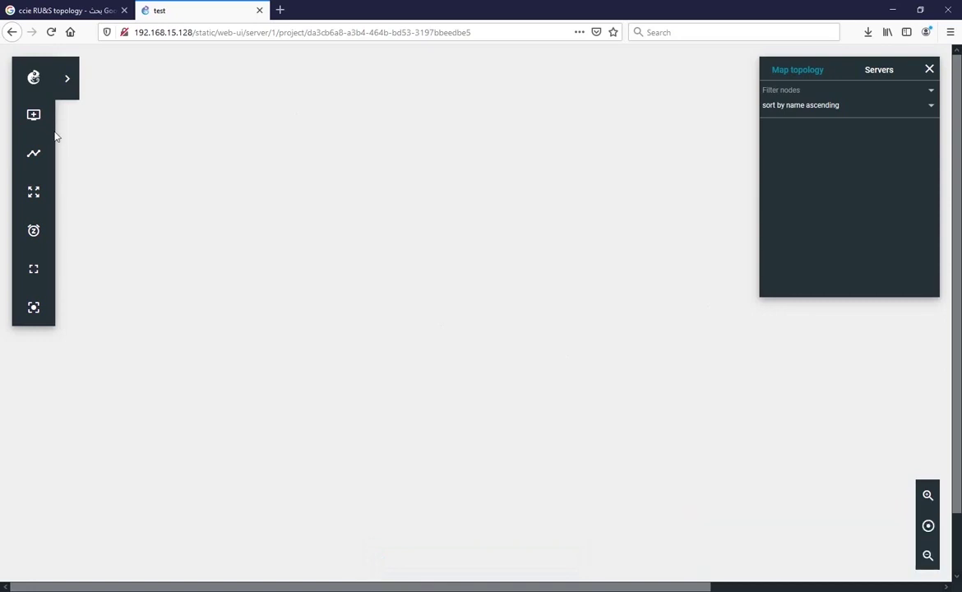
click(948, 10)
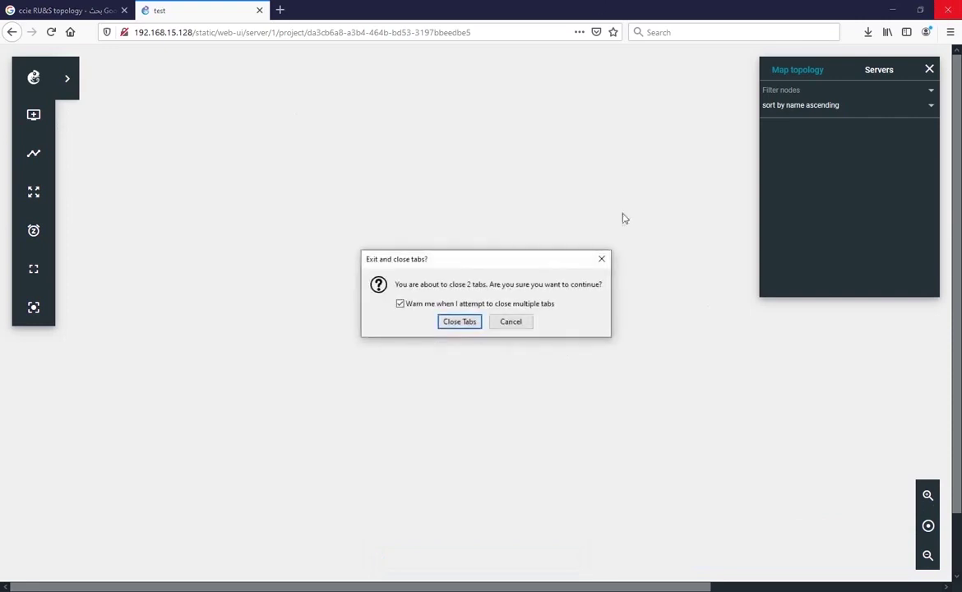
click(459, 321)
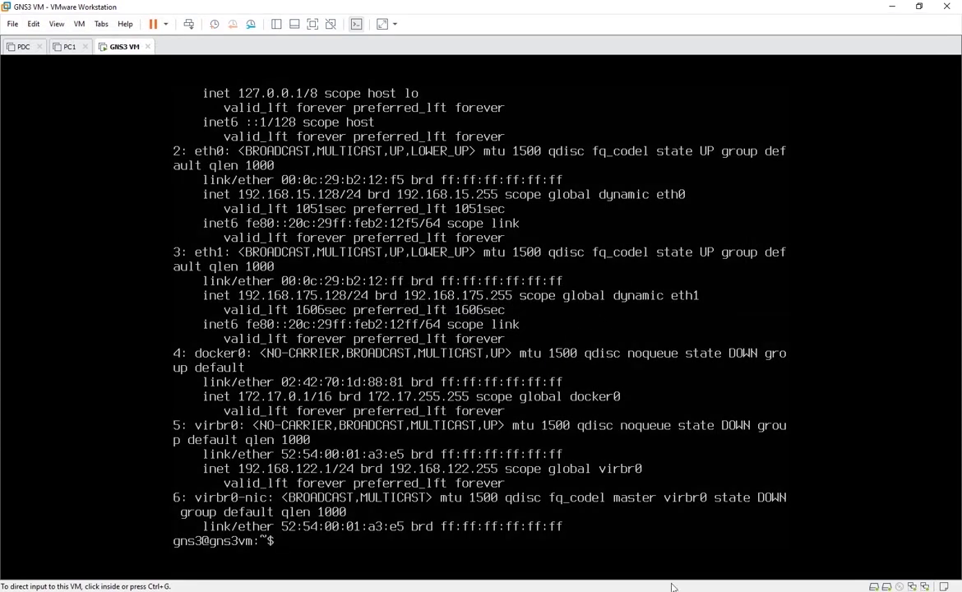